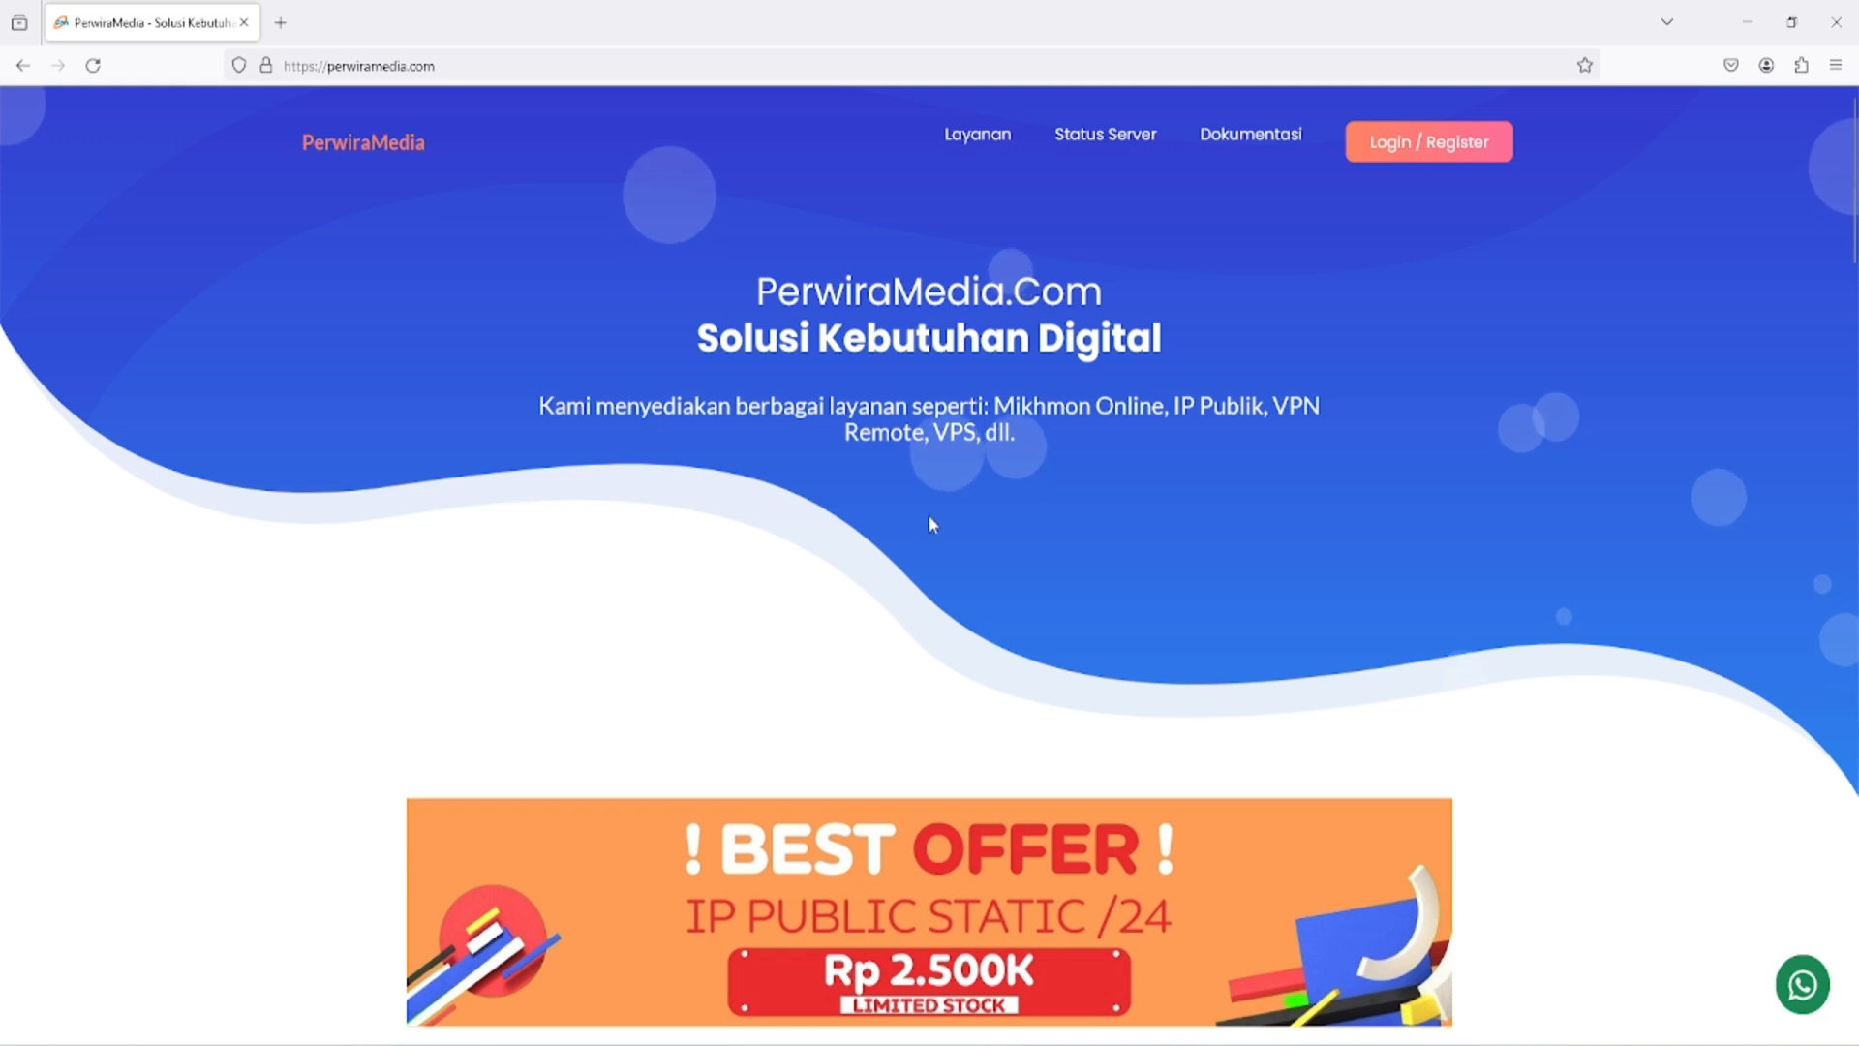
- Open the site's documentation blog and its article "Tutorial Mengonlinekan Web Server Menggunakan IP Publik di Mikrotik Dari Perwiramedia"
{"action": "scroll", "coordinate": [1136, 423], "scroll_direction": "down", "scroll_amount": 3}
{"action": "scroll", "coordinate": [1136, 423], "scroll_direction": "up", "scroll_amount": 3}
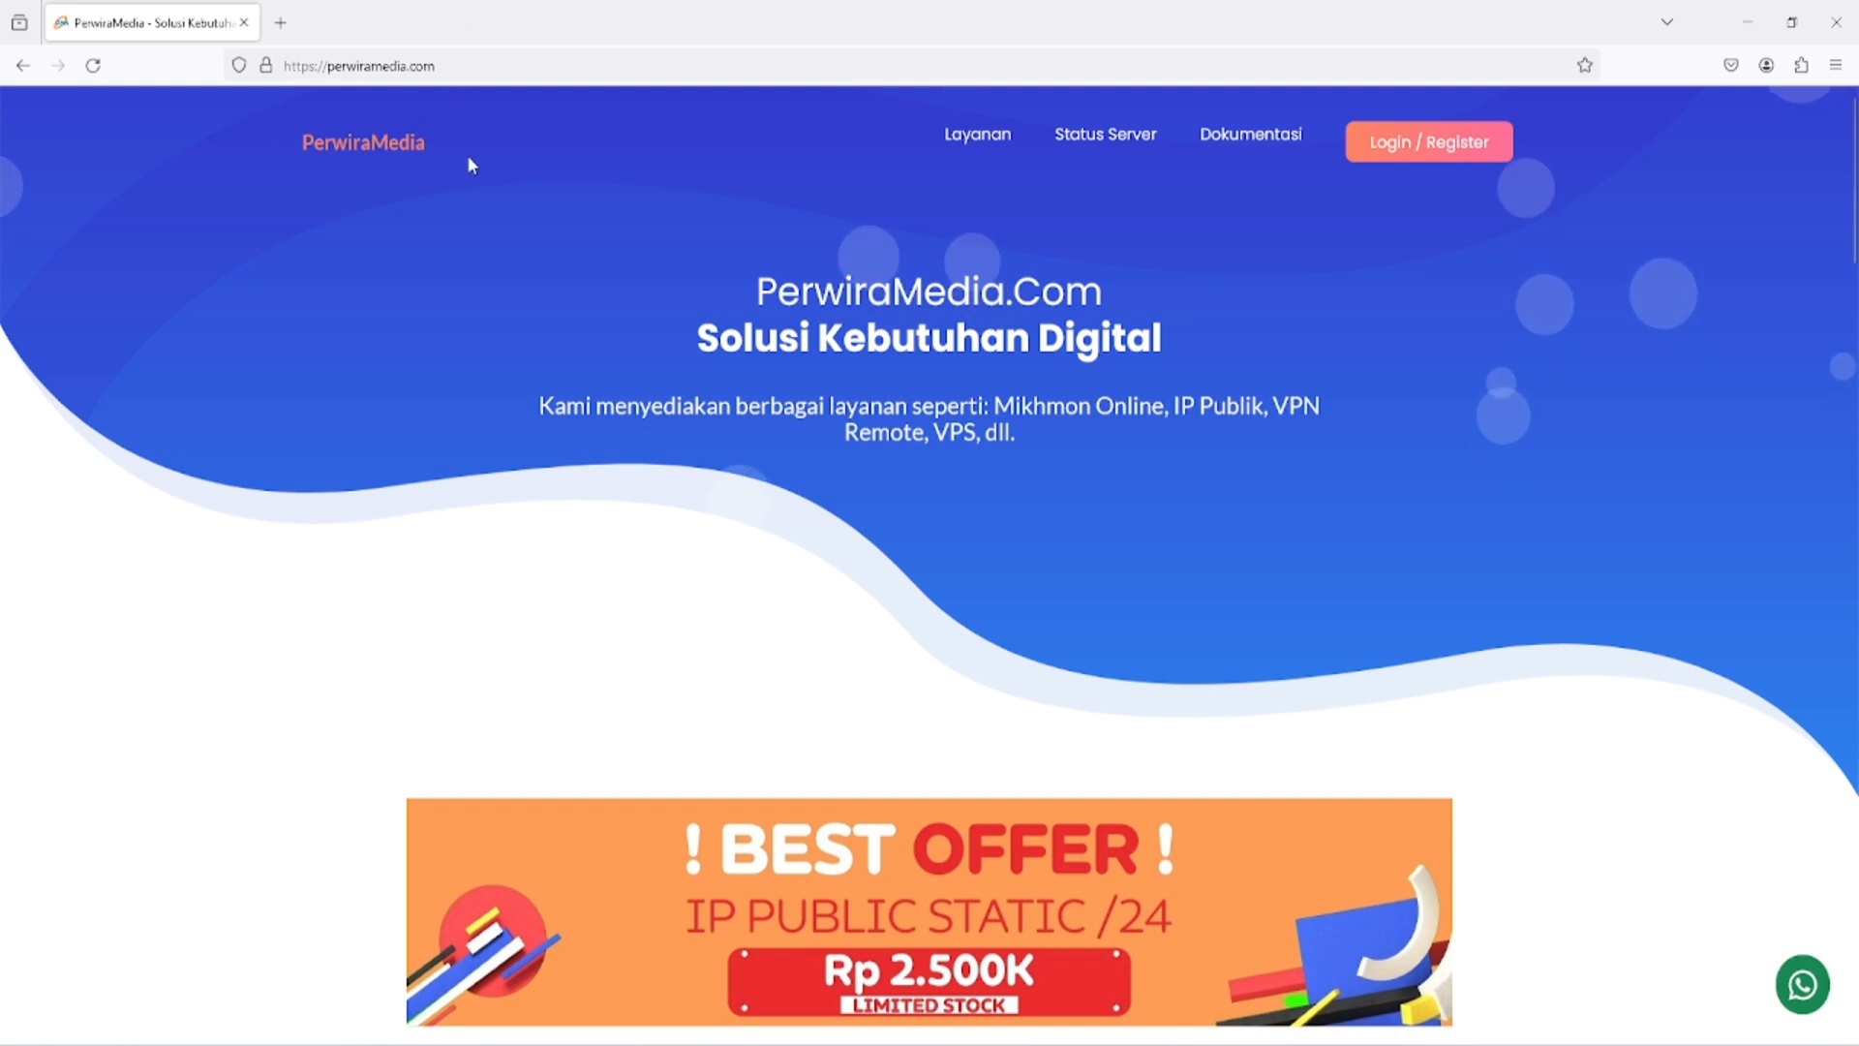
{"action": "left_click", "coordinate": [1254, 138]}
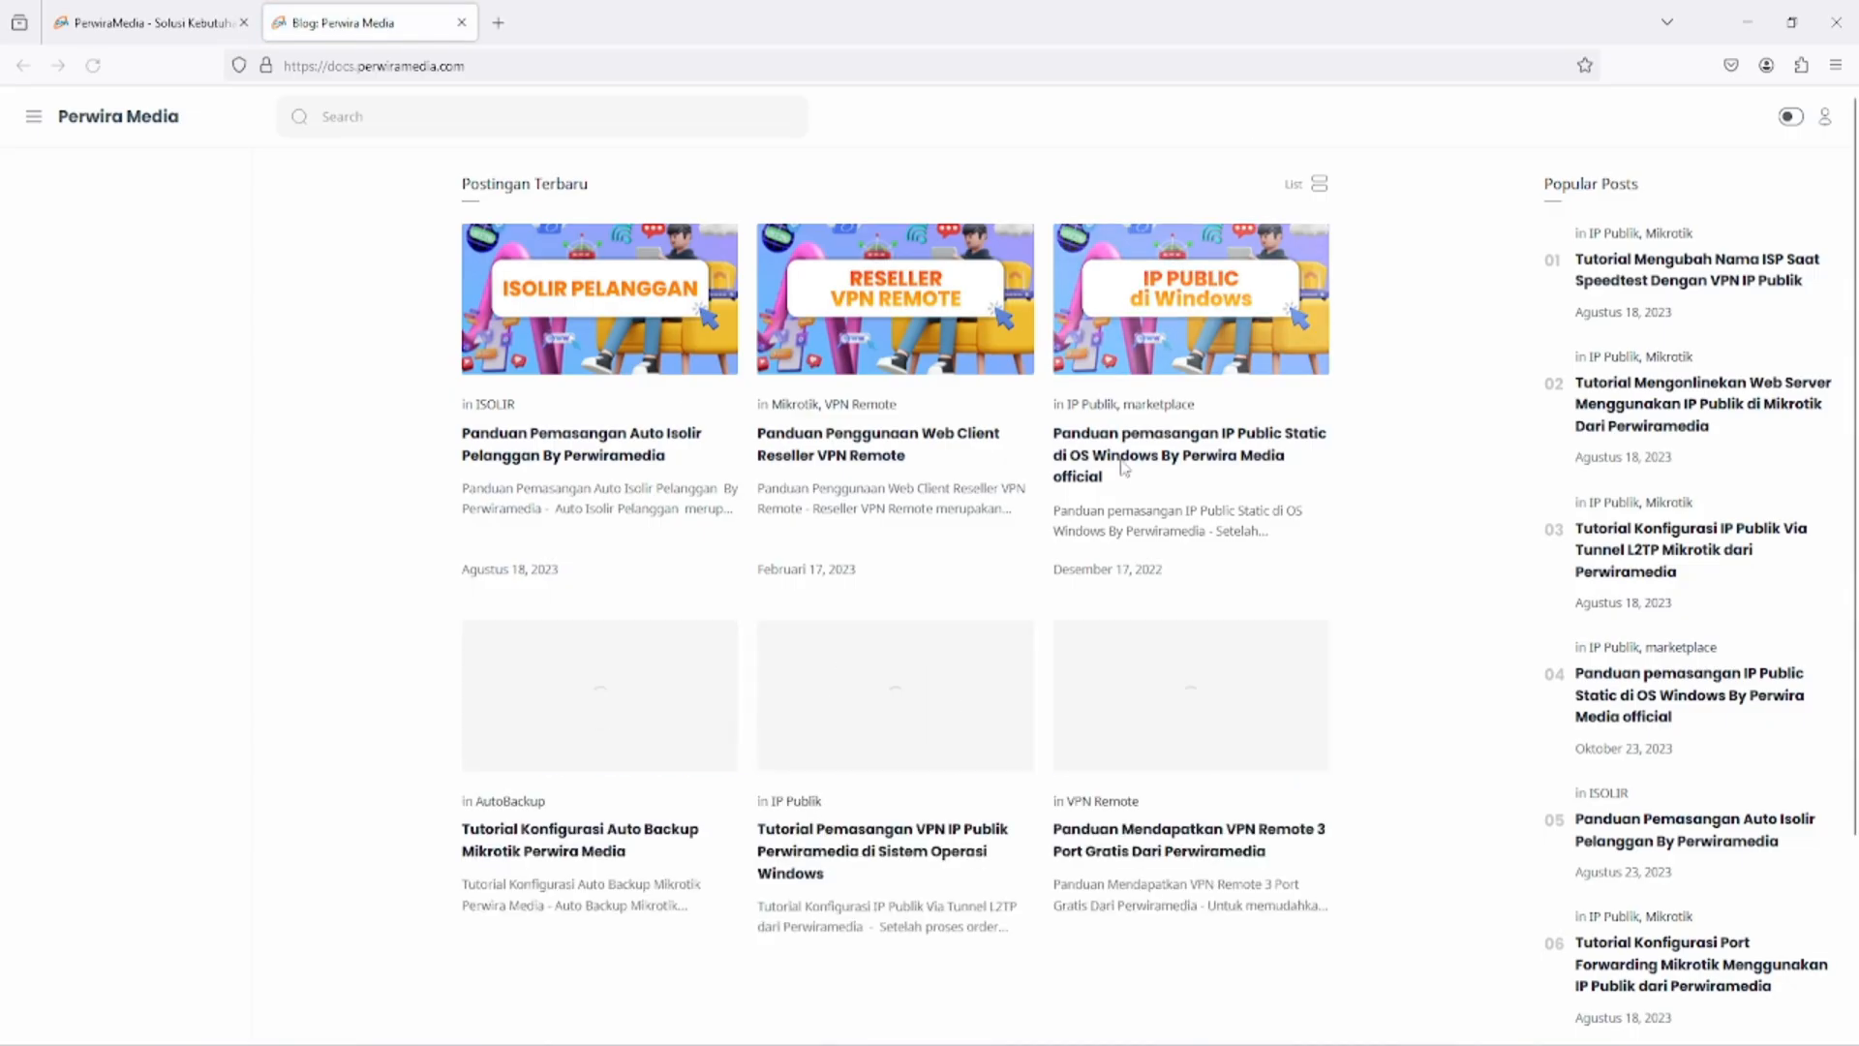
{"action": "scroll", "coordinate": [1120, 469], "scroll_direction": "down", "scroll_amount": 3}
{"action": "left_click", "coordinate": [915, 818]}
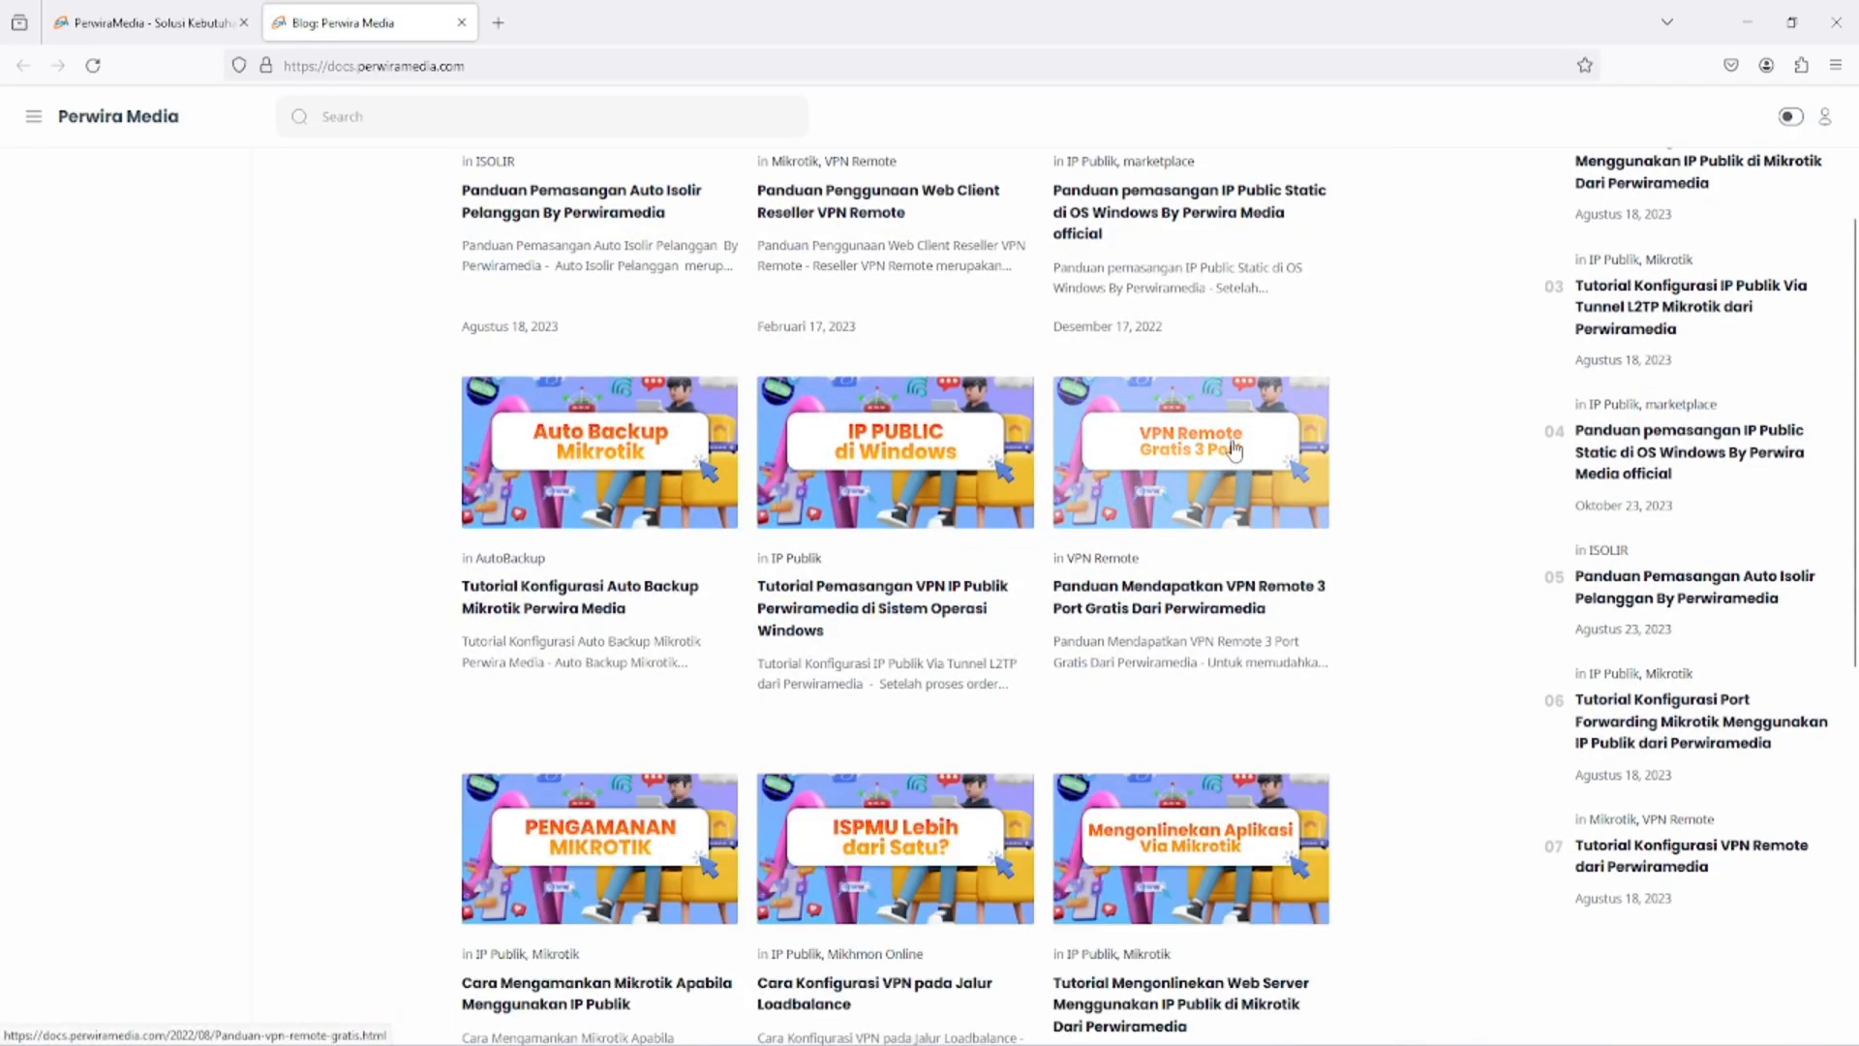
{"action": "scroll", "coordinate": [1256, 644], "scroll_direction": "down", "scroll_amount": 3}
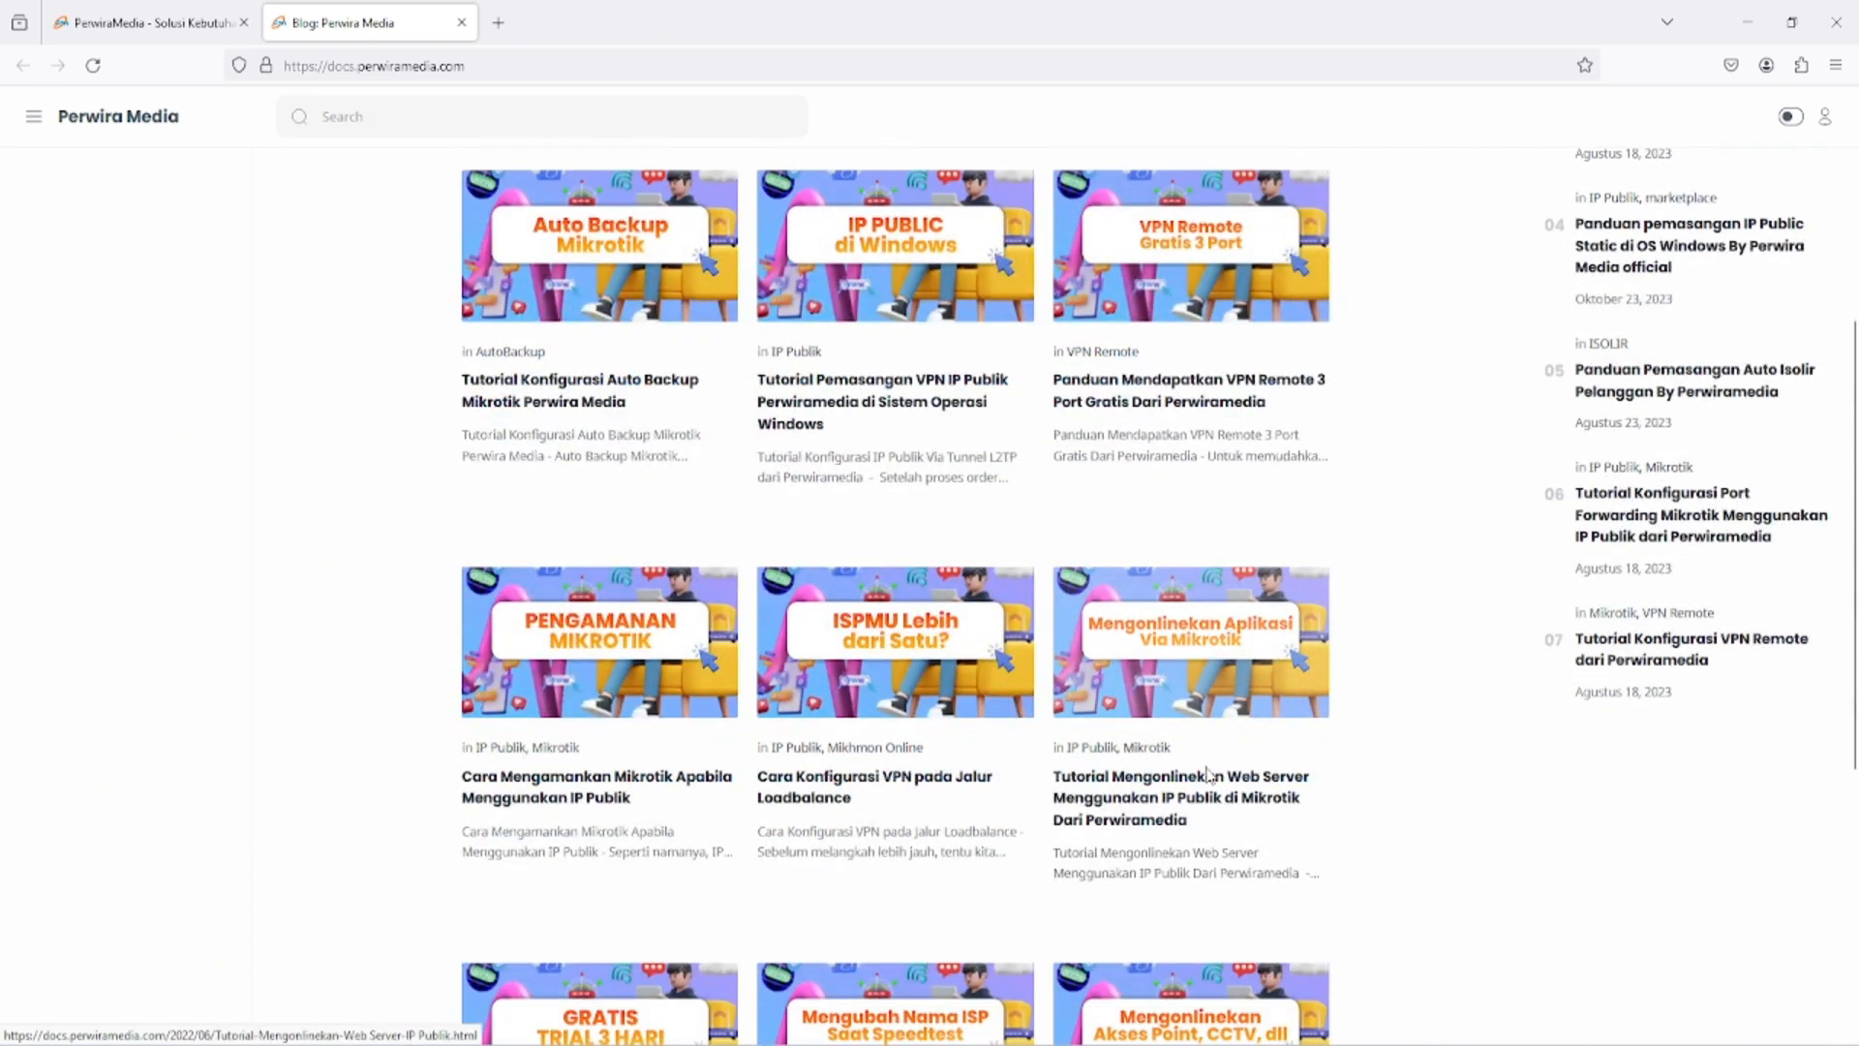
{"action": "left_click", "coordinate": [1256, 644]}
- Skim the article's port forwarding script and the explanation of its parameters, and return to the article's start
{"action": "scroll", "coordinate": [632, 537], "scroll_direction": "down", "scroll_amount": 15}
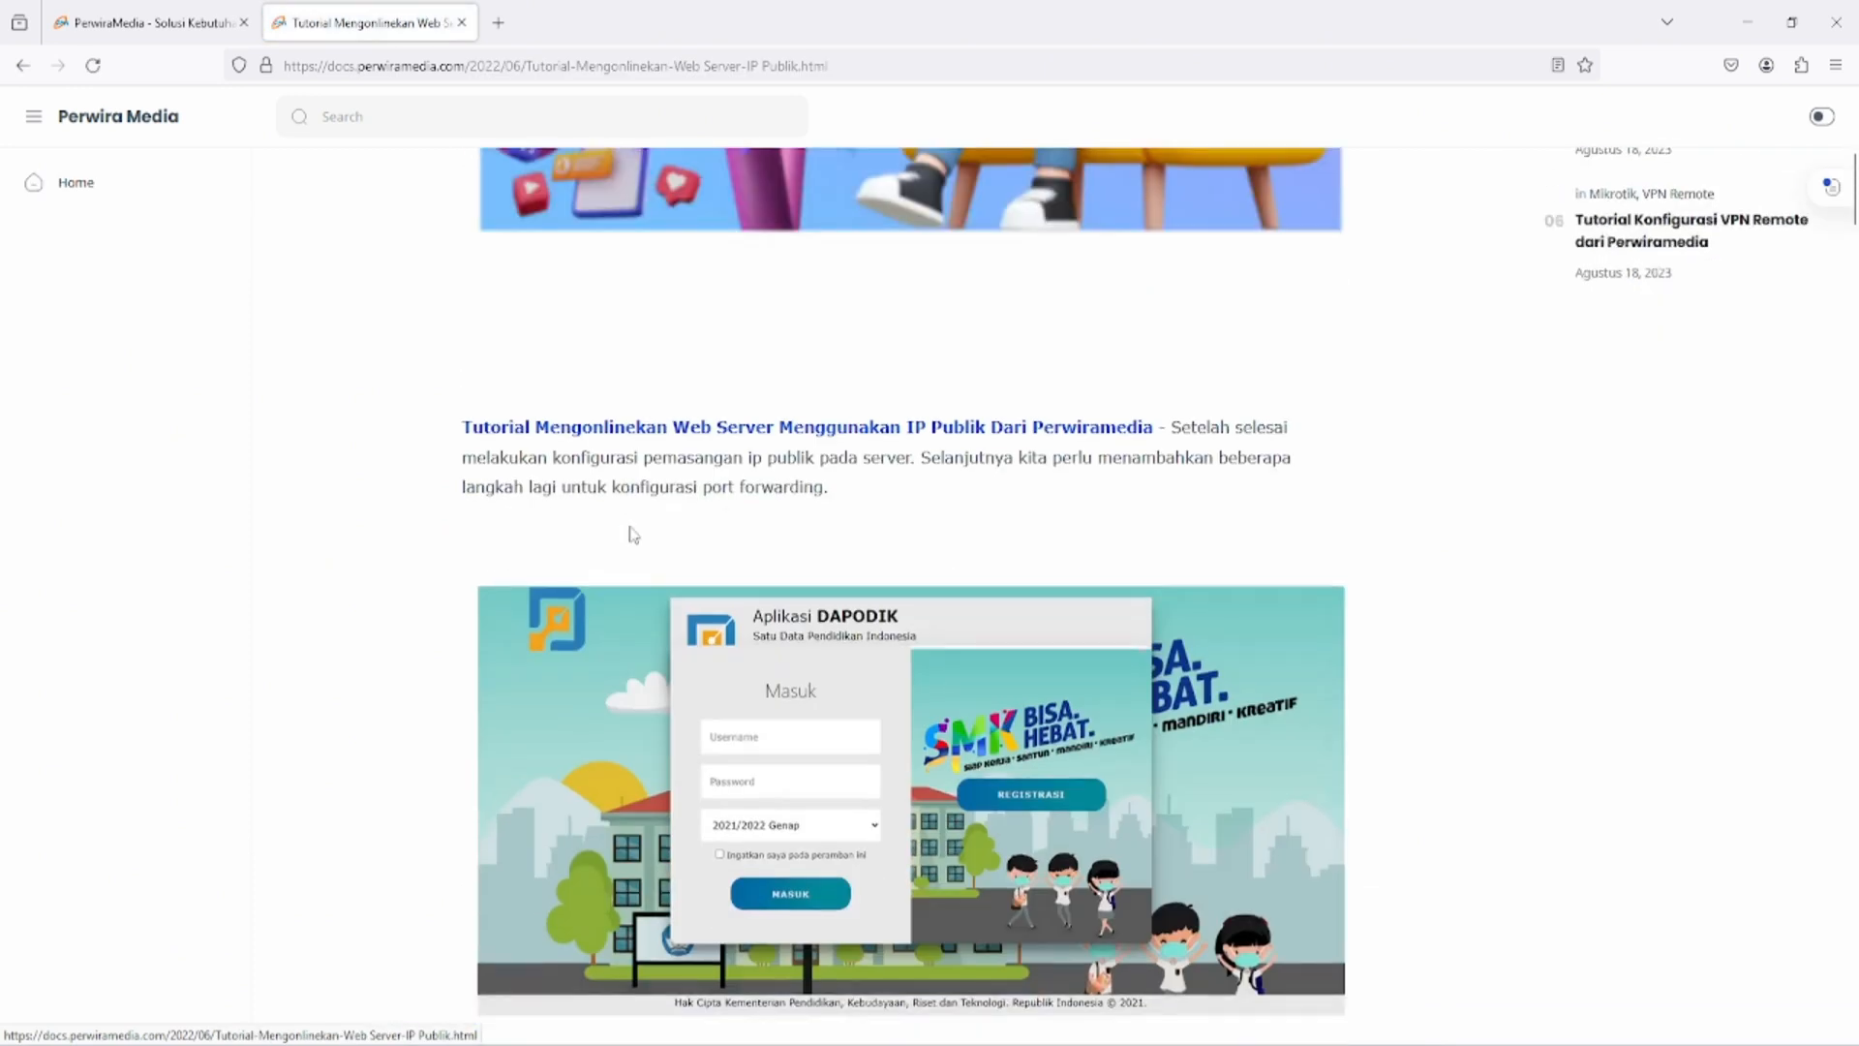
{"action": "scroll", "coordinate": [632, 534], "scroll_direction": "up", "scroll_amount": 6}
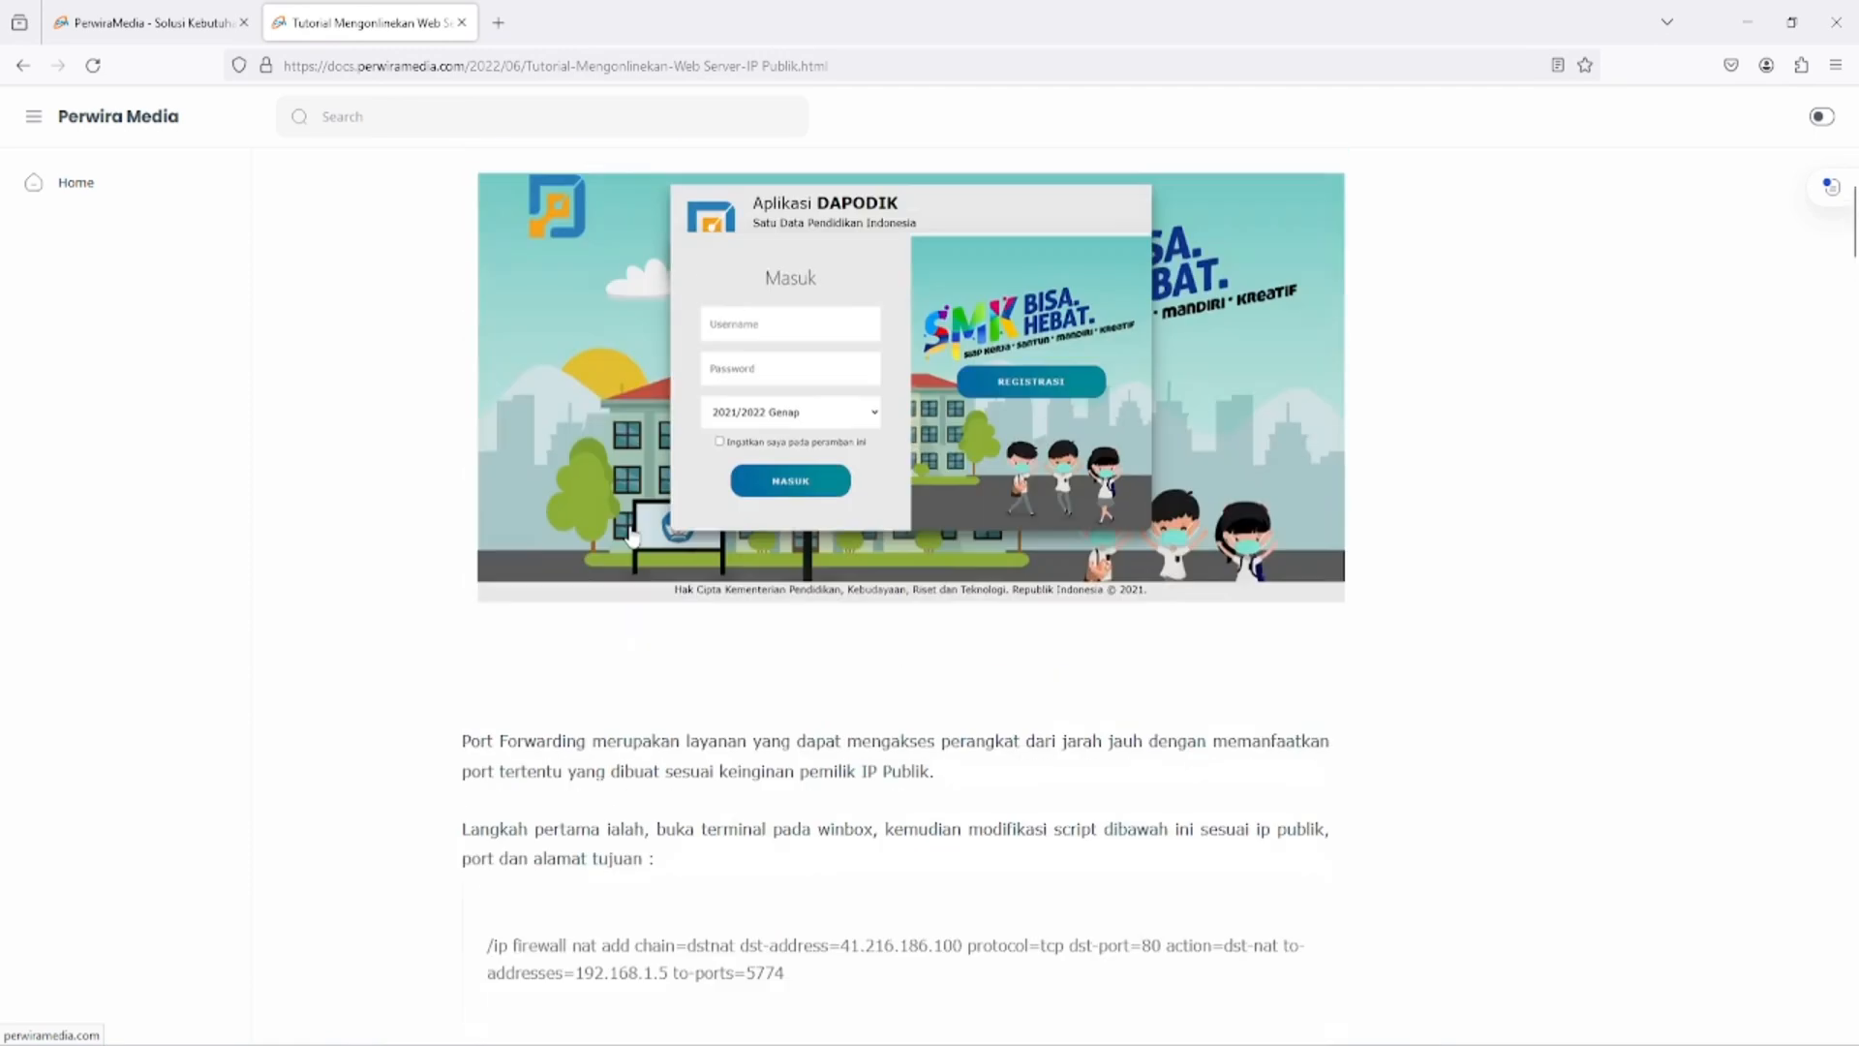
{"action": "scroll", "coordinate": [634, 534], "scroll_direction": "down", "scroll_amount": 11}
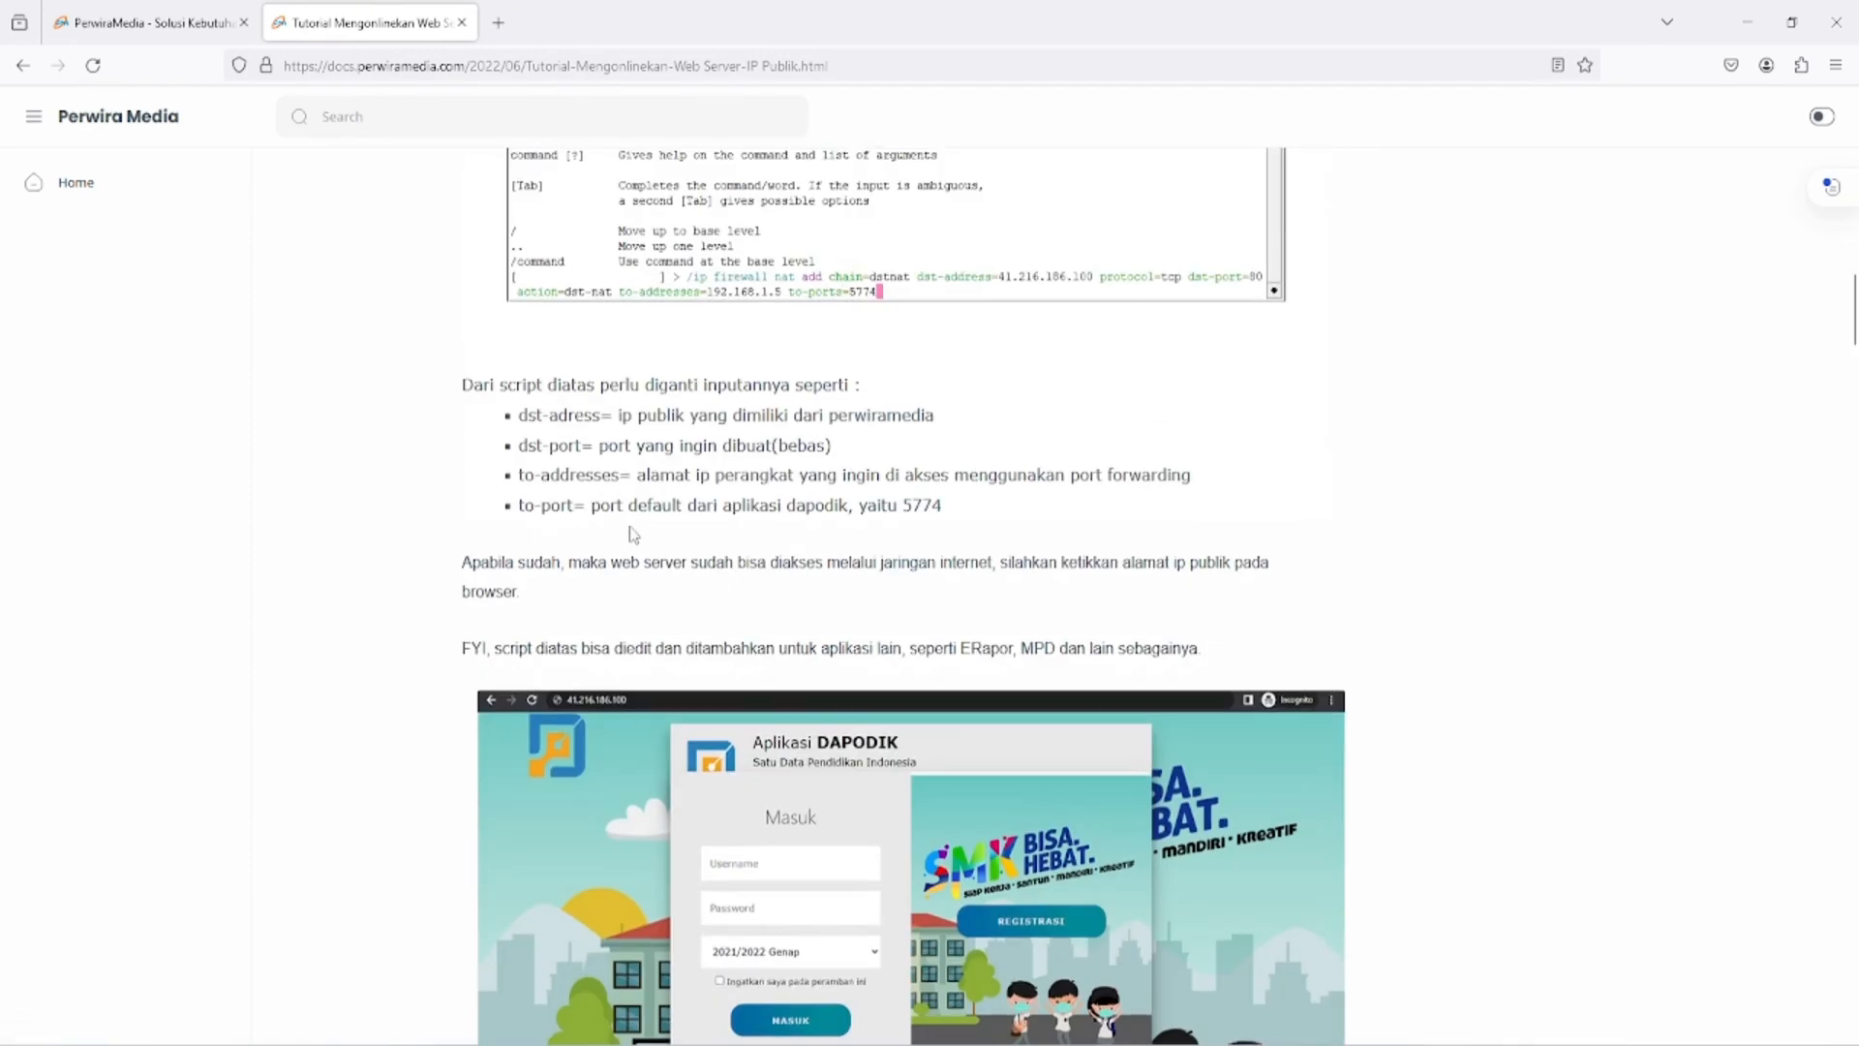
{"action": "scroll", "coordinate": [635, 535], "scroll_direction": "up", "scroll_amount": 12}
{"action": "scroll", "coordinate": [634, 534], "scroll_direction": "up", "scroll_amount": 5}
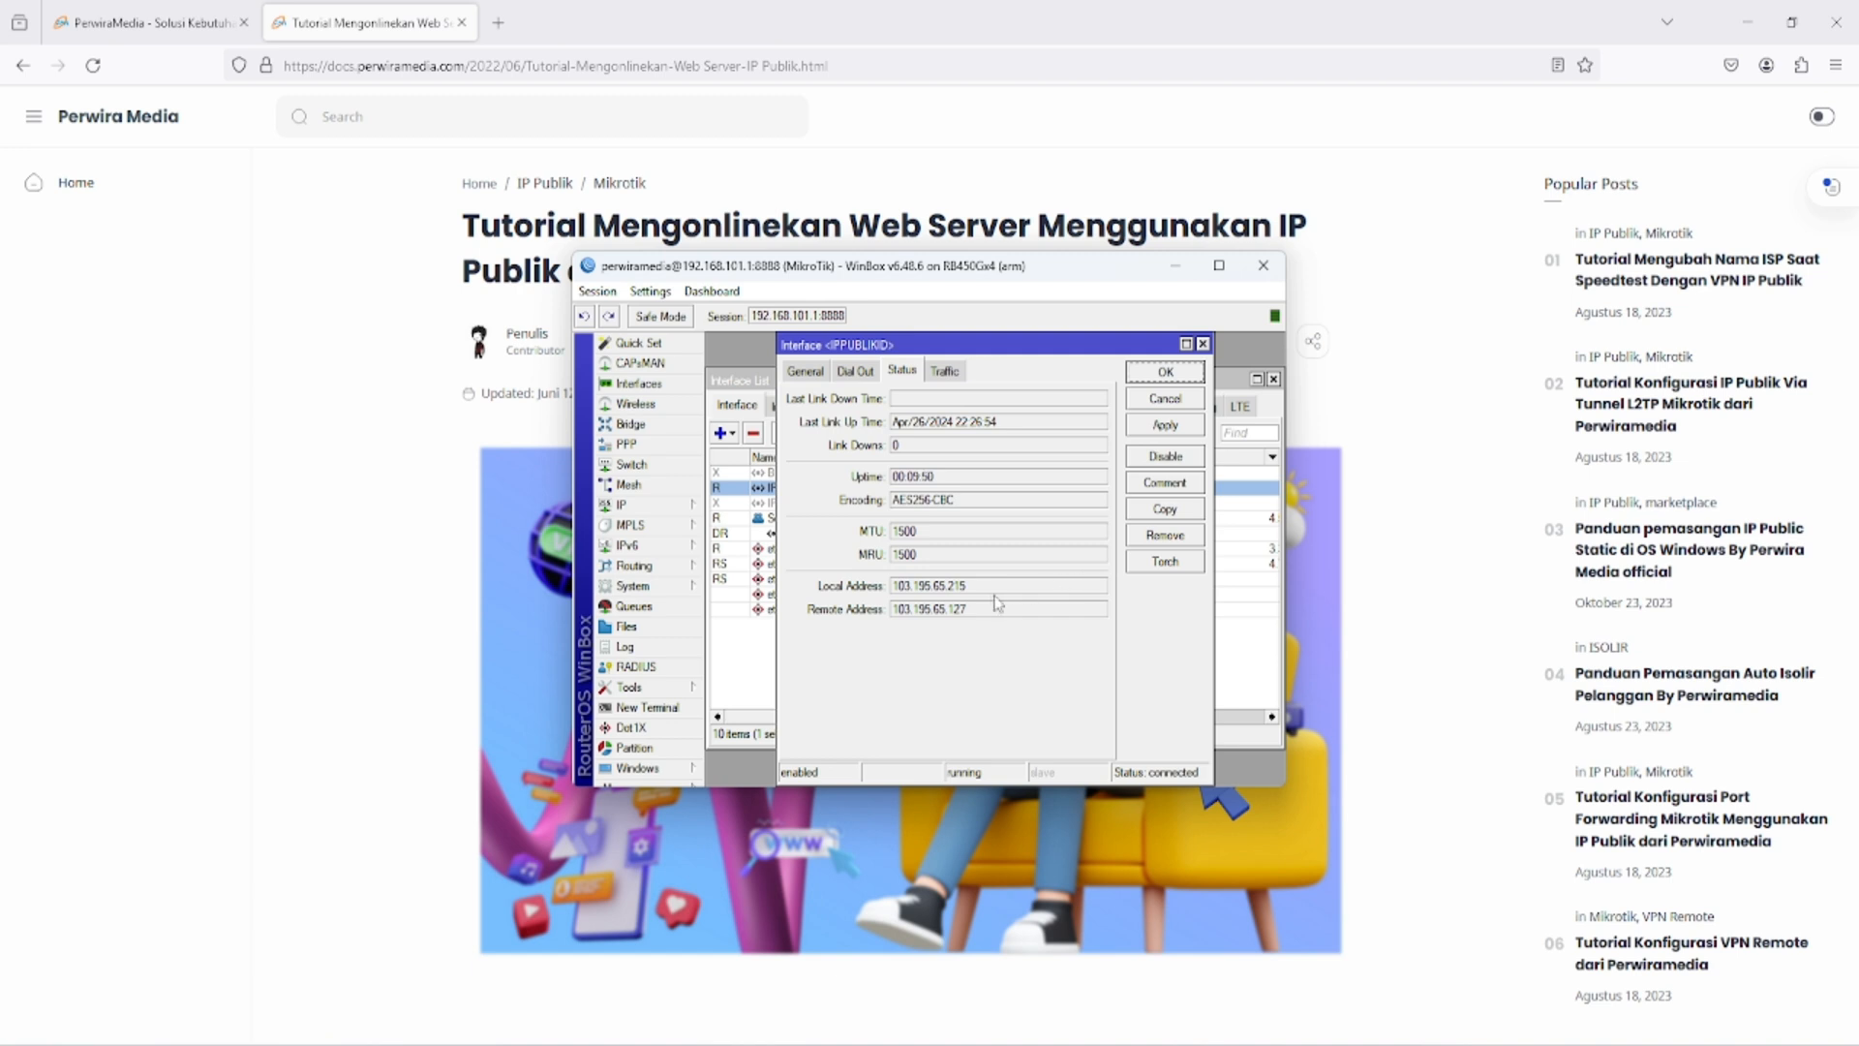
- Copy the local address of the IPPUBLIKID interface in WinBox and open 103.195.65.215 in a new Firefox tab
{"action": "left_click_drag", "start_coordinate": [997, 589], "coordinate": [877, 595]}
{"action": "right_click", "coordinate": [936, 590]}
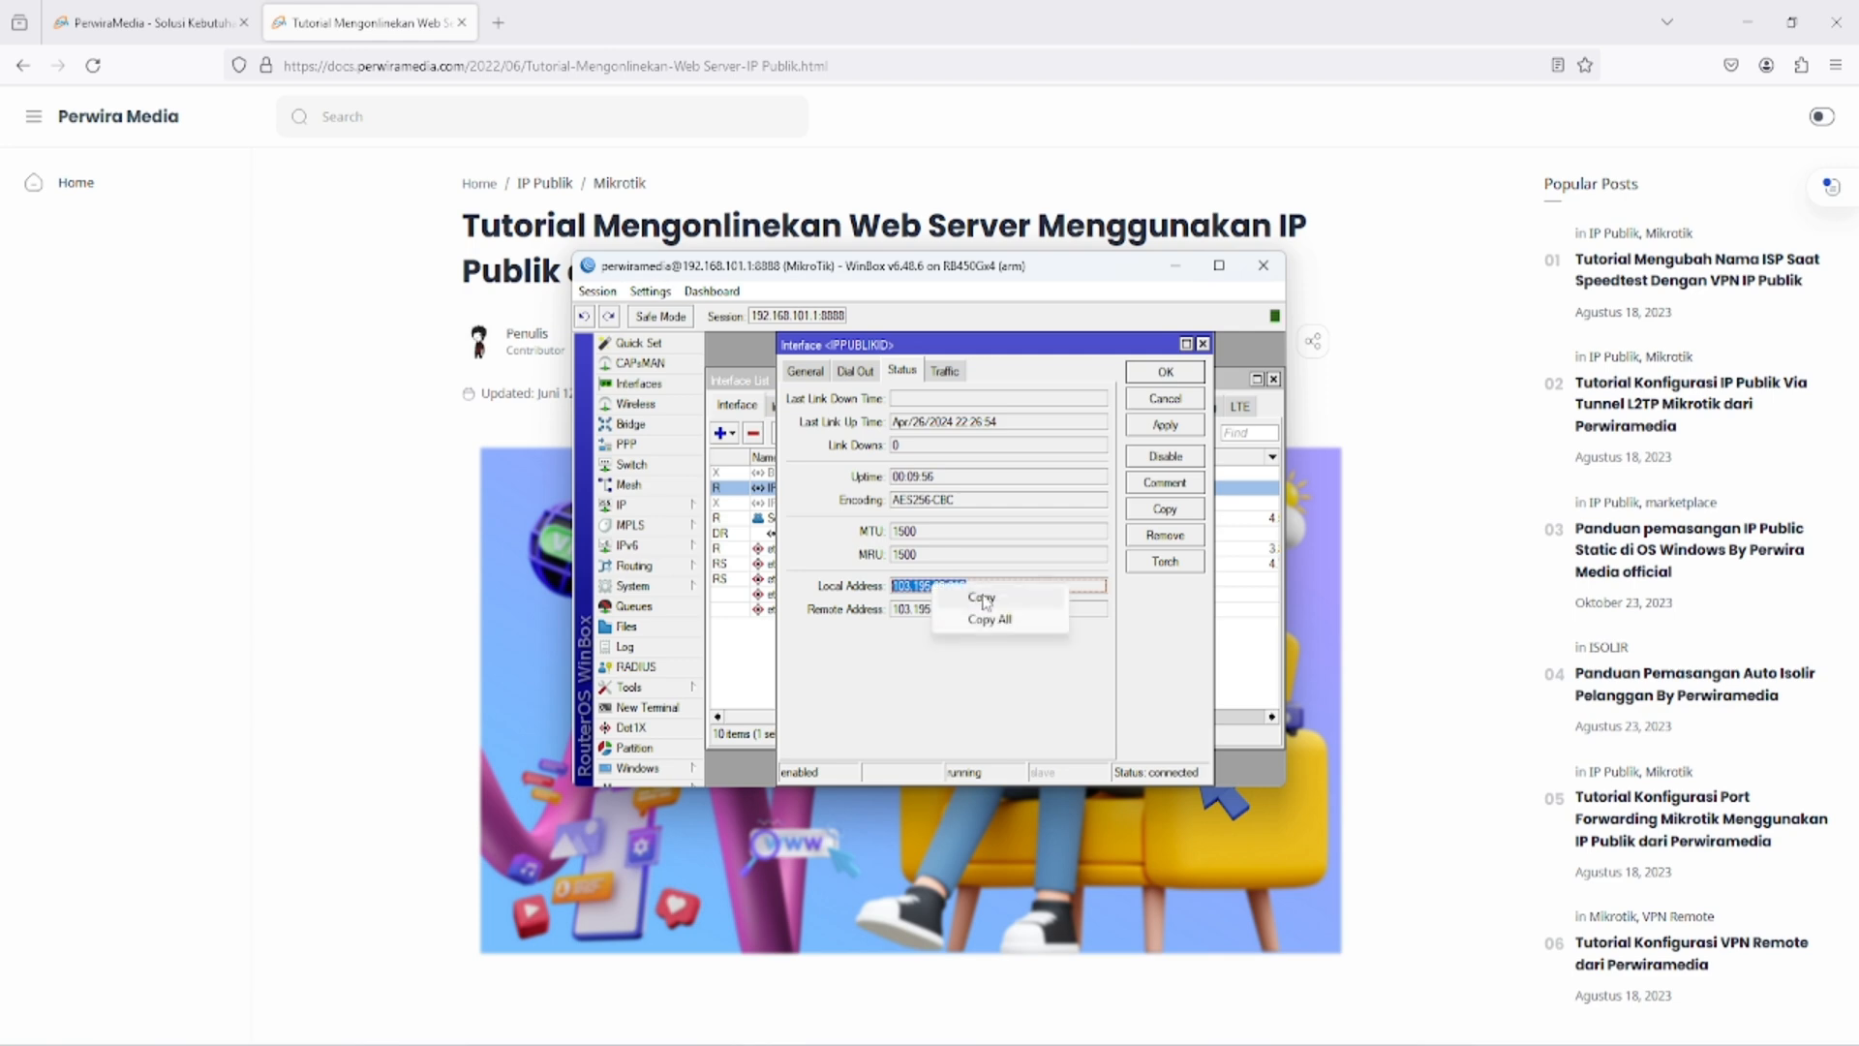
{"action": "left_click", "coordinate": [983, 596]}
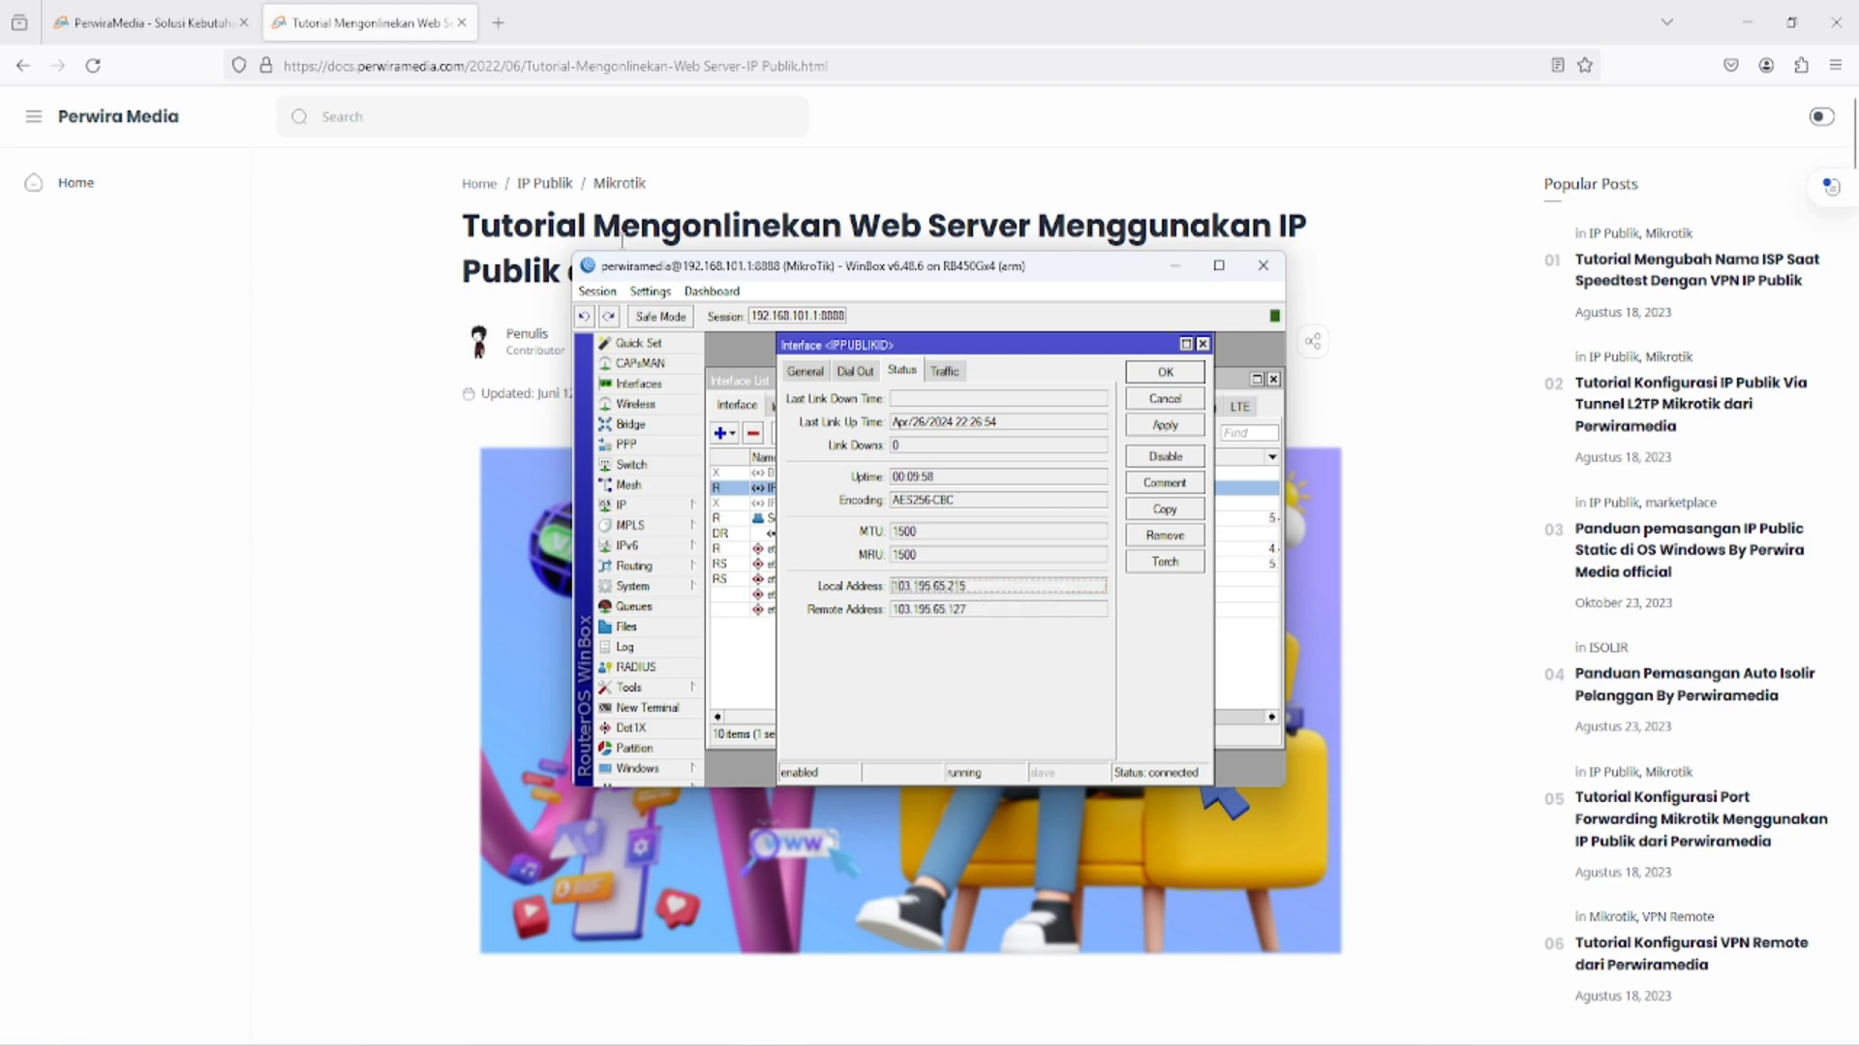
{"action": "left_click", "coordinate": [498, 22]}
{"action": "key", "text": "ctrl+v"}
{"action": "key", "text": "Return"}
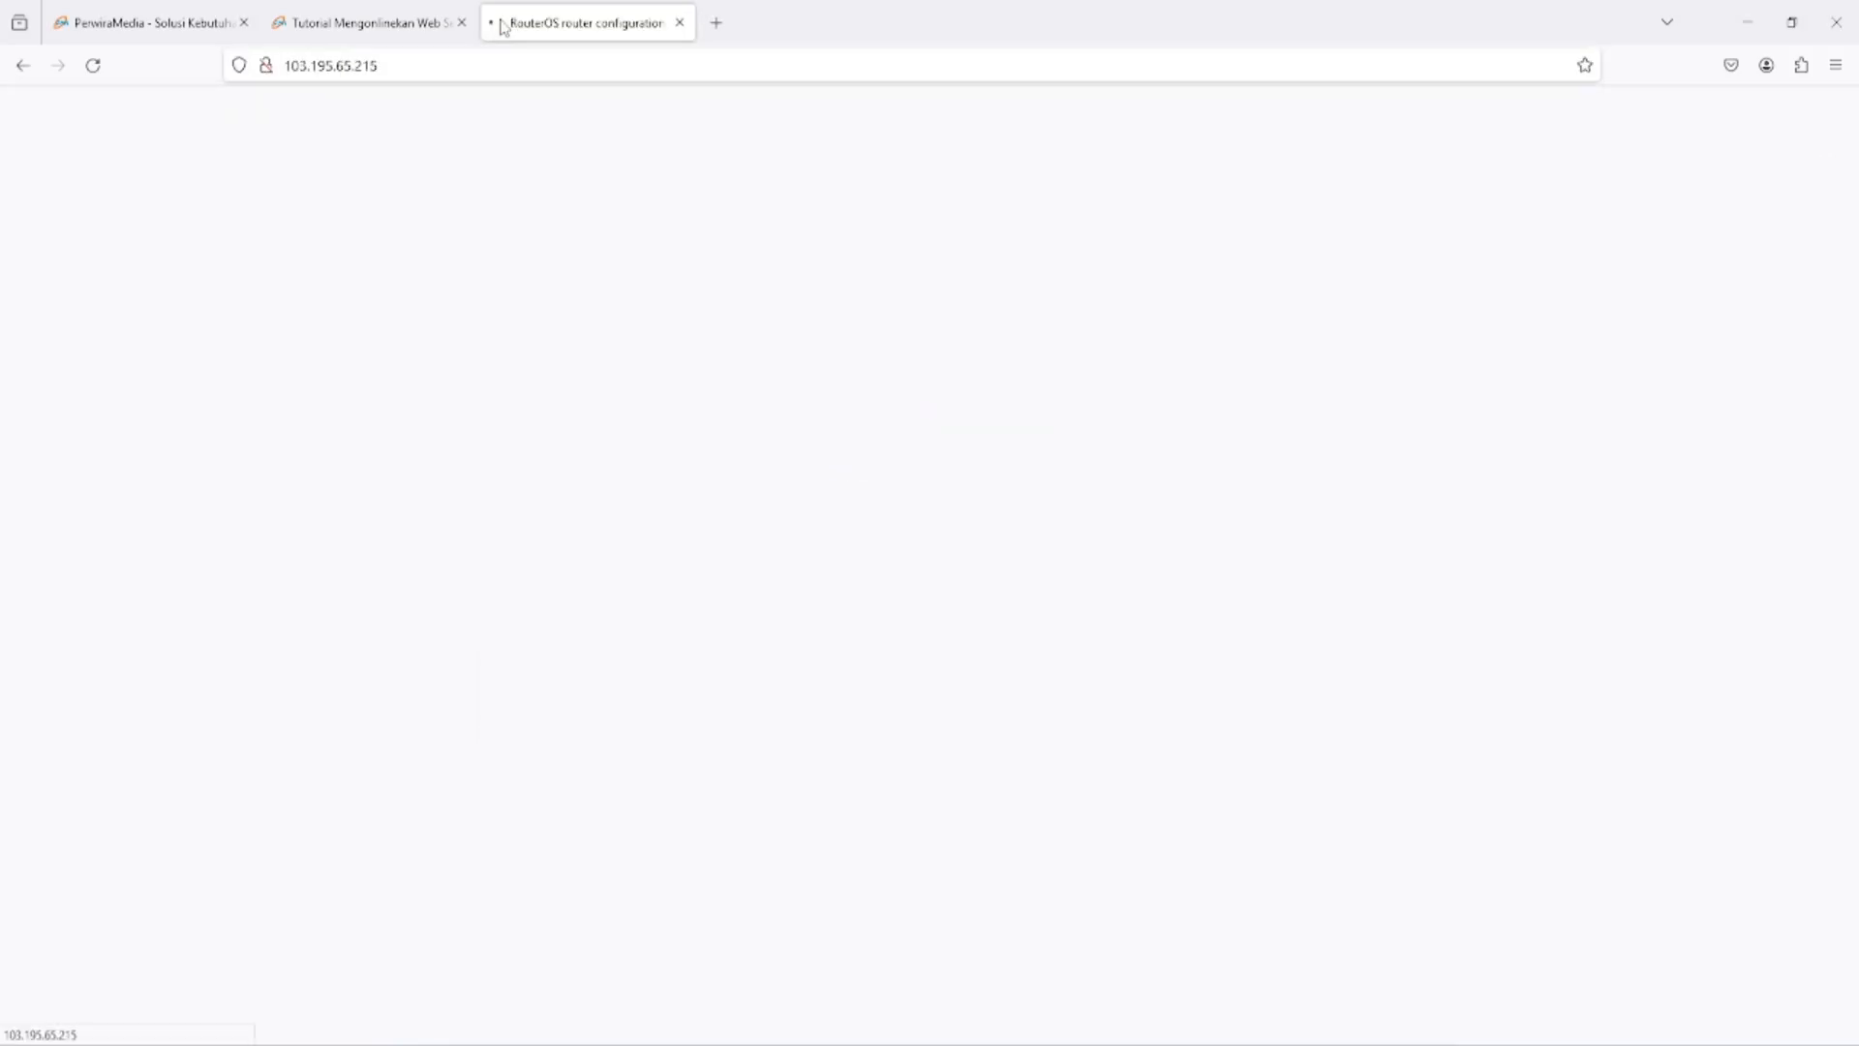
{"action": "left_click", "coordinate": [565, 271]}
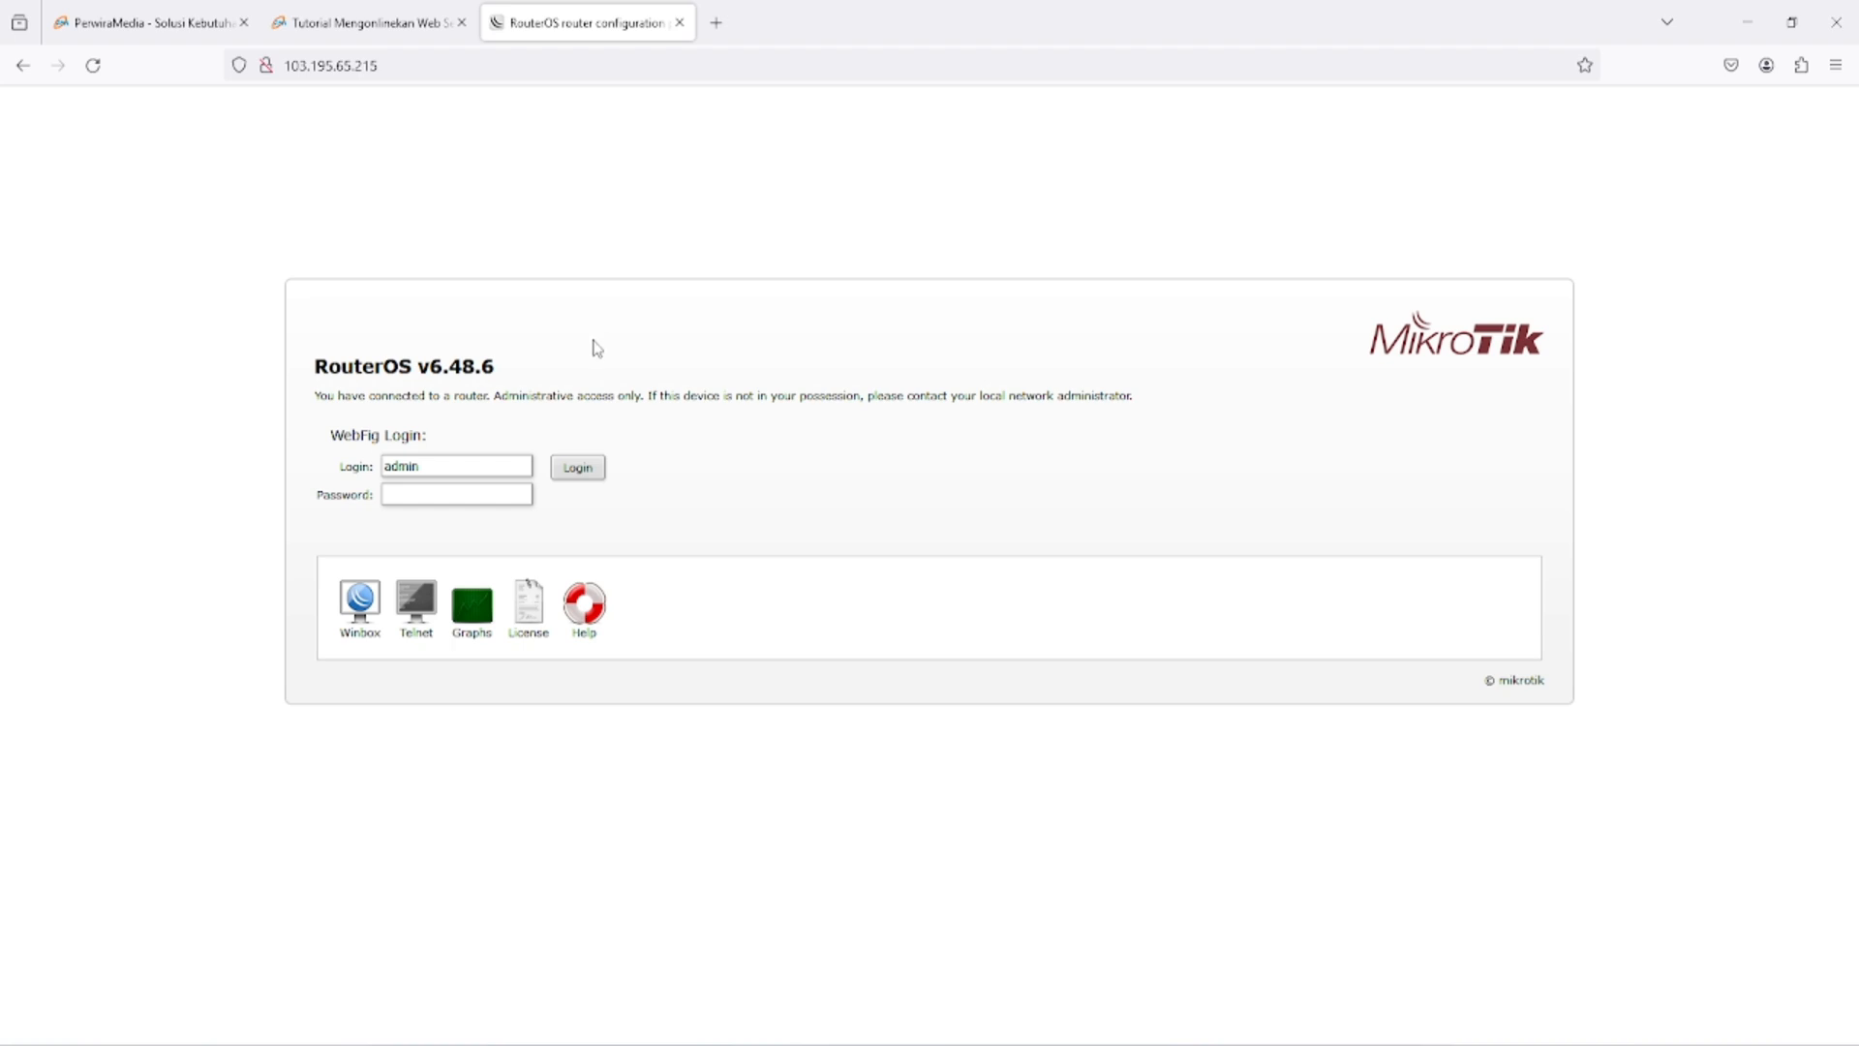
- Check the Apache and MySQL modules in XAMPP Control Panel, and open the localhost dashboard in a new Firefox tab
{"action": "left_click", "coordinate": [717, 22]}
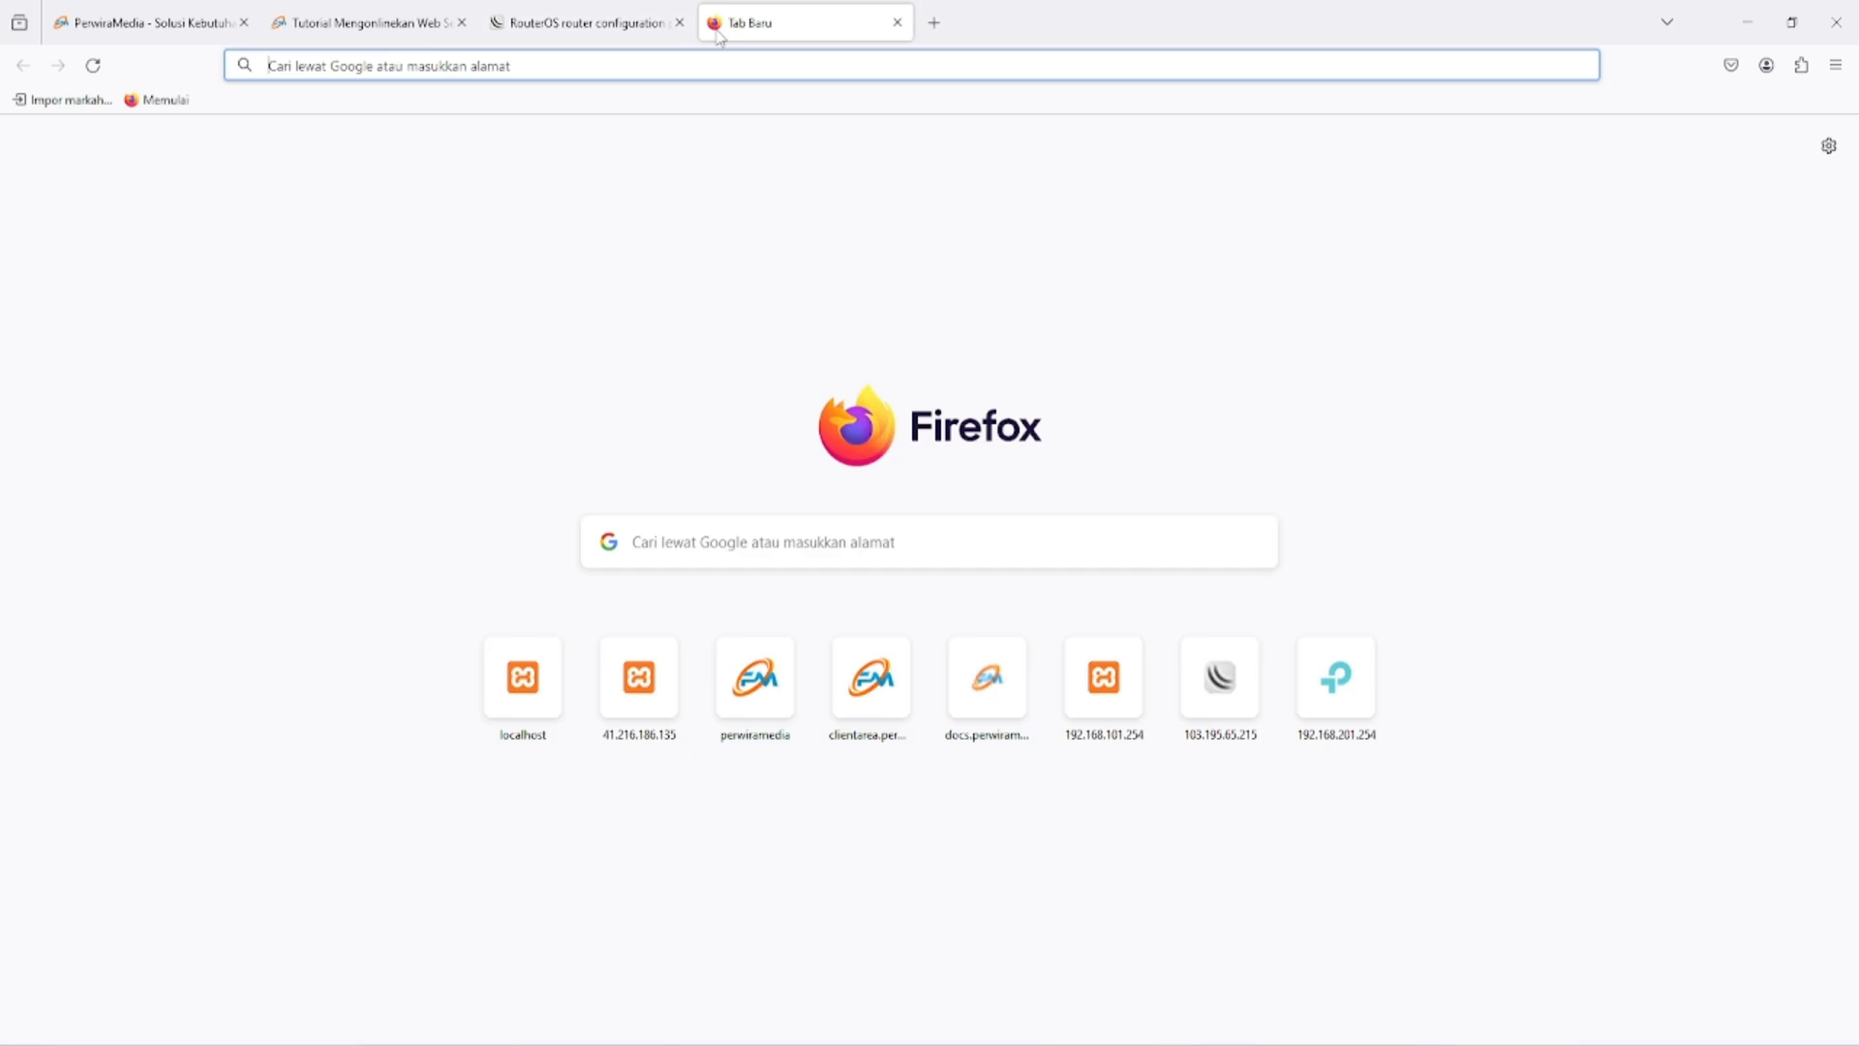
{"action": "left_click", "coordinate": [1201, 1038]}
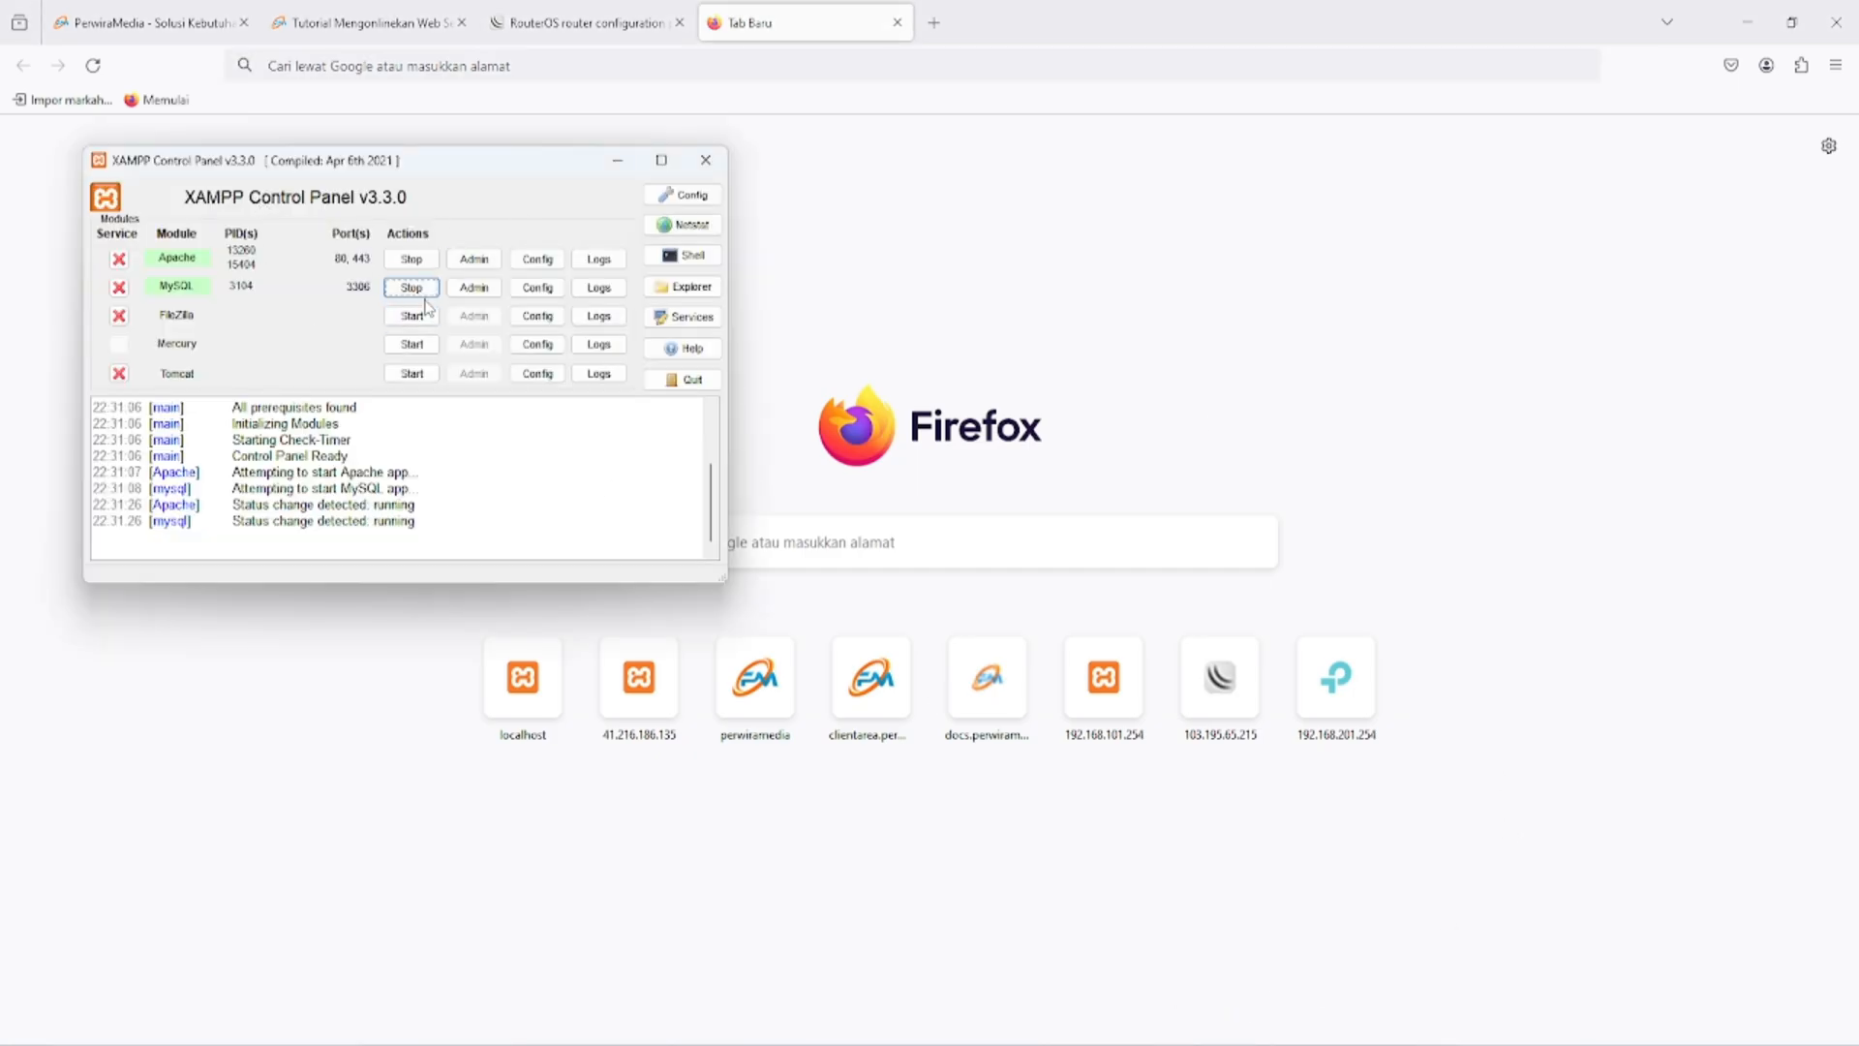
{"action": "left_click", "coordinate": [858, 67]}
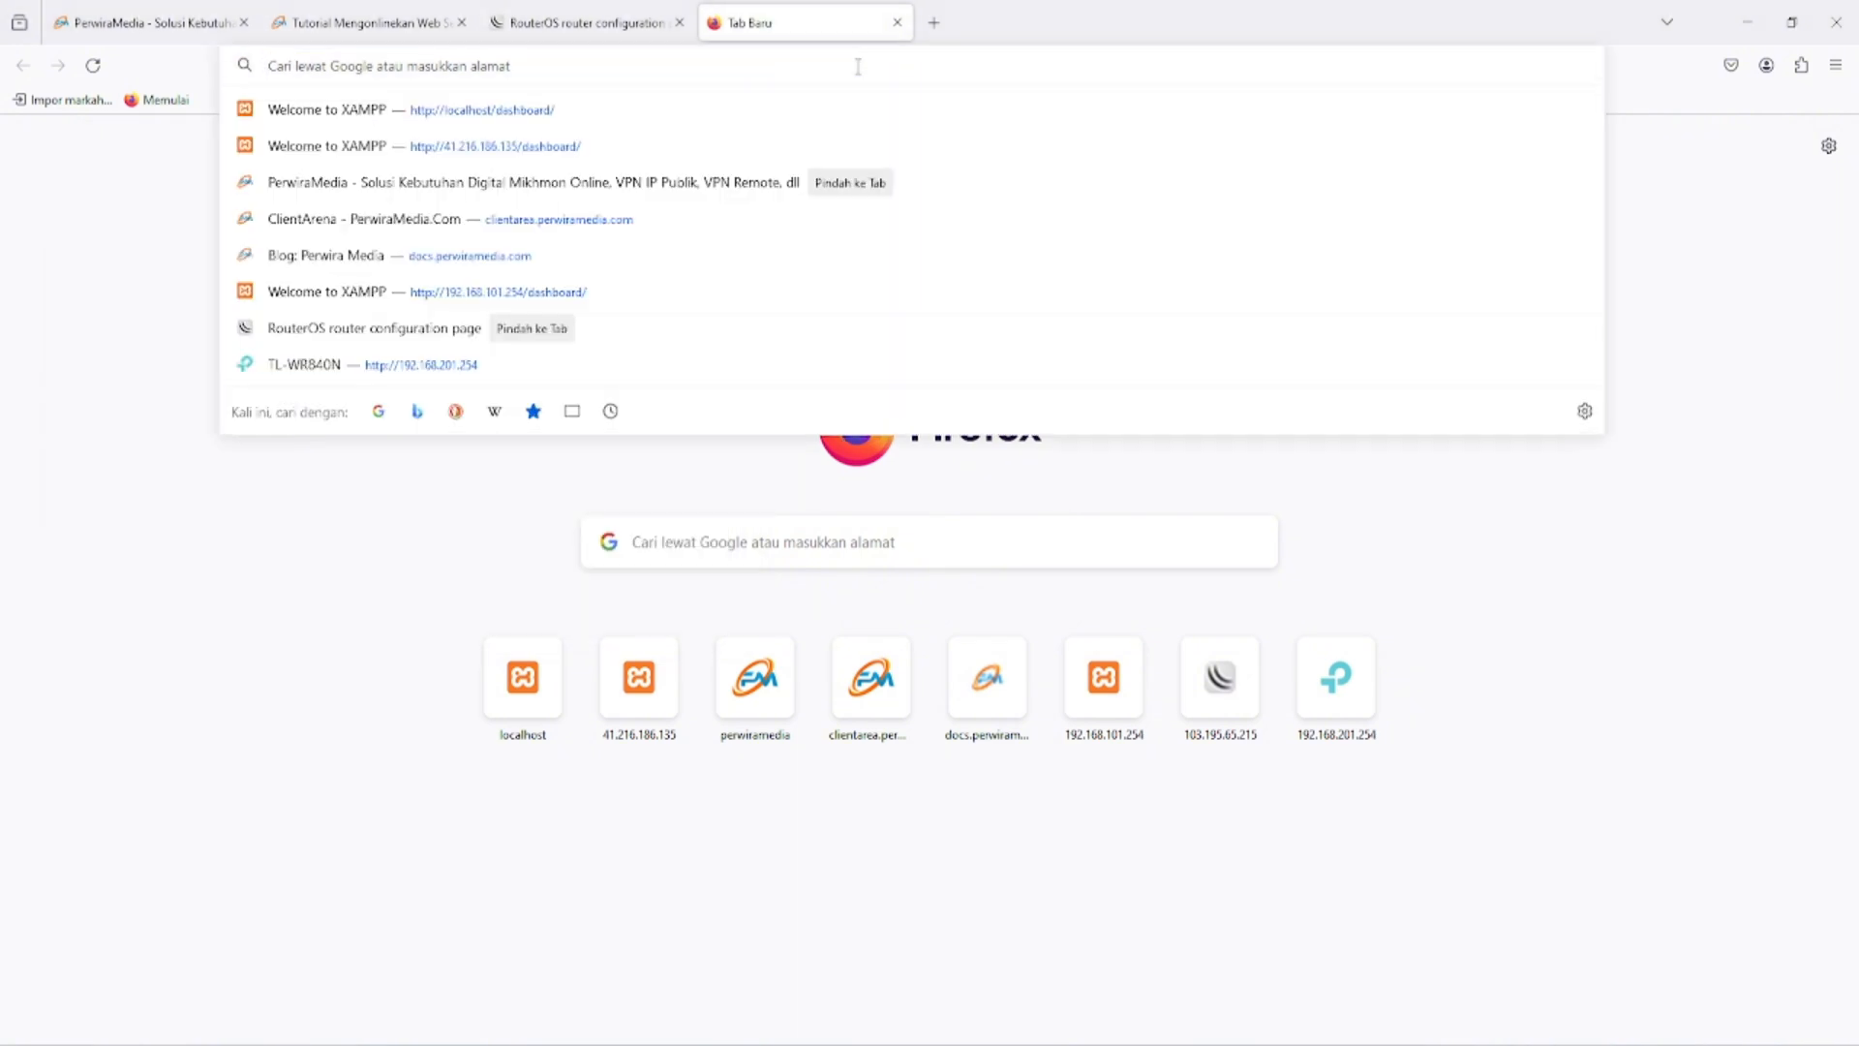
{"action": "type", "text": "localhost/"}
{"action": "key", "text": "Return"}
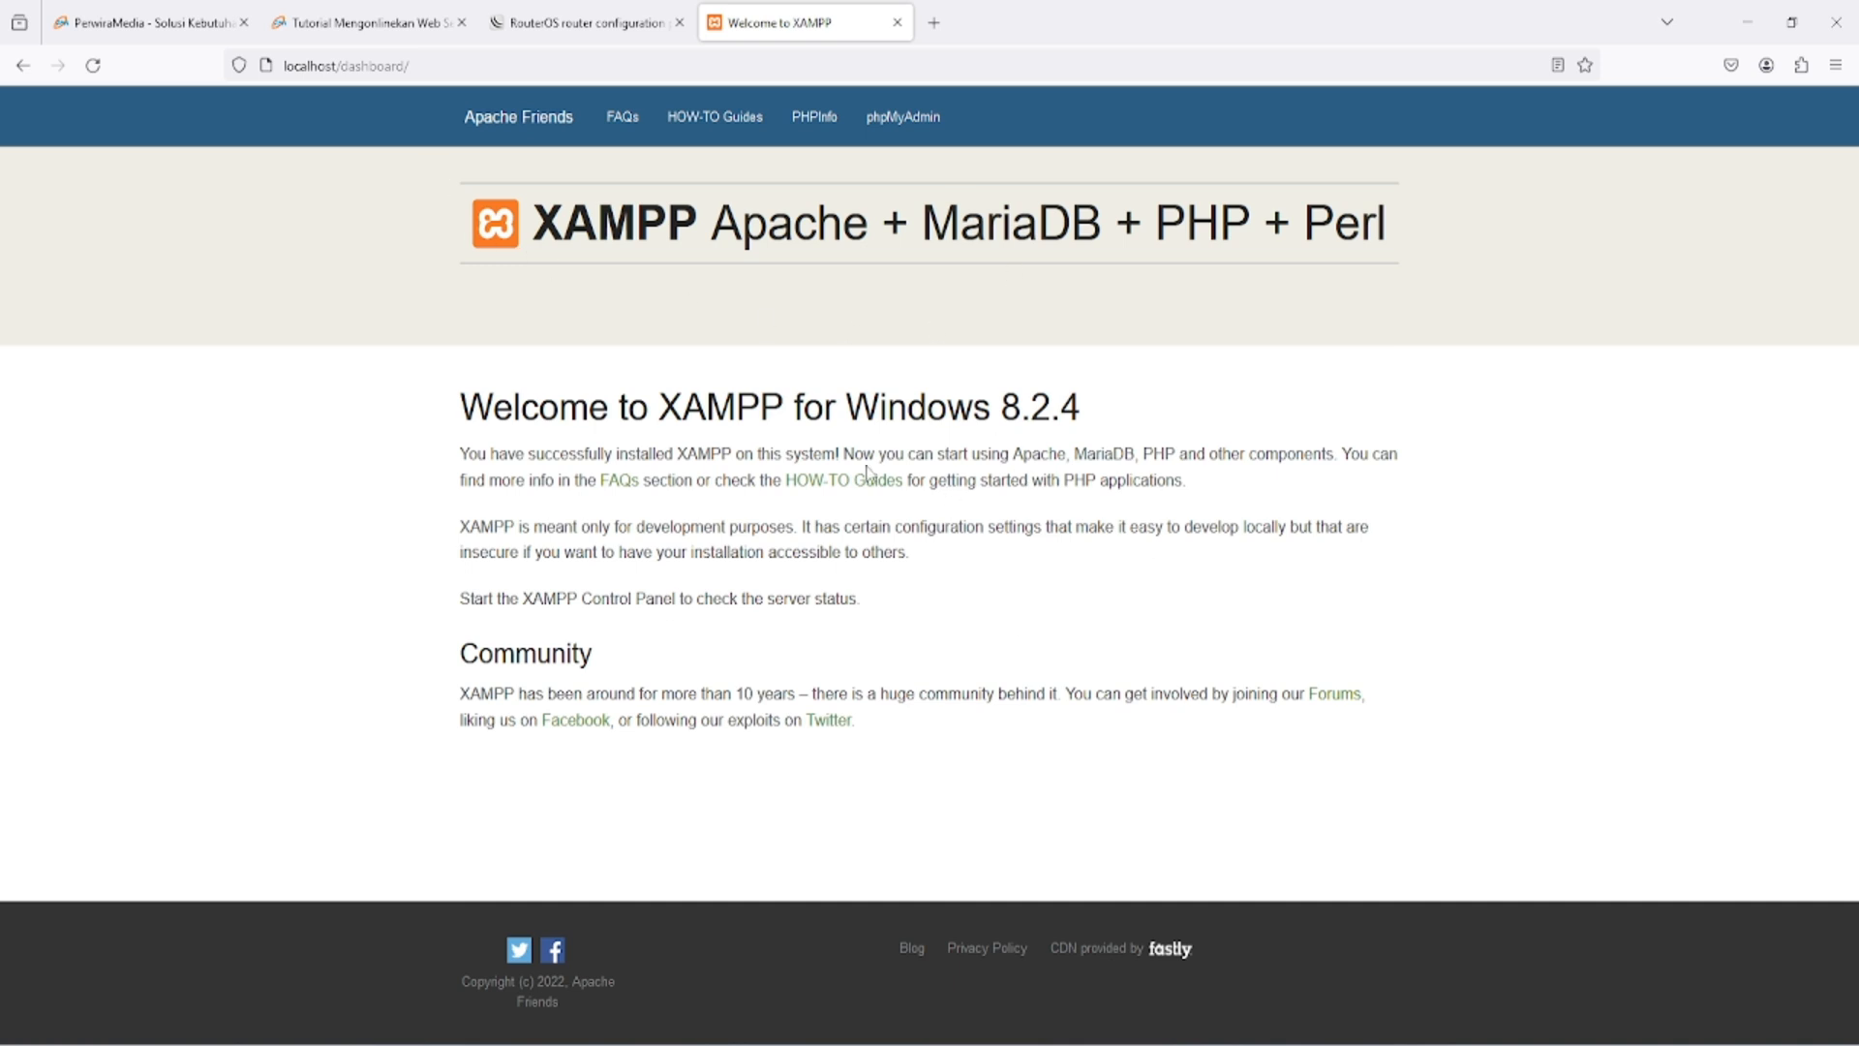
- Open a Windows command prompt and run ipconfig to look up the computer's IPv4 address
{"action": "left_click", "coordinate": [934, 22]}
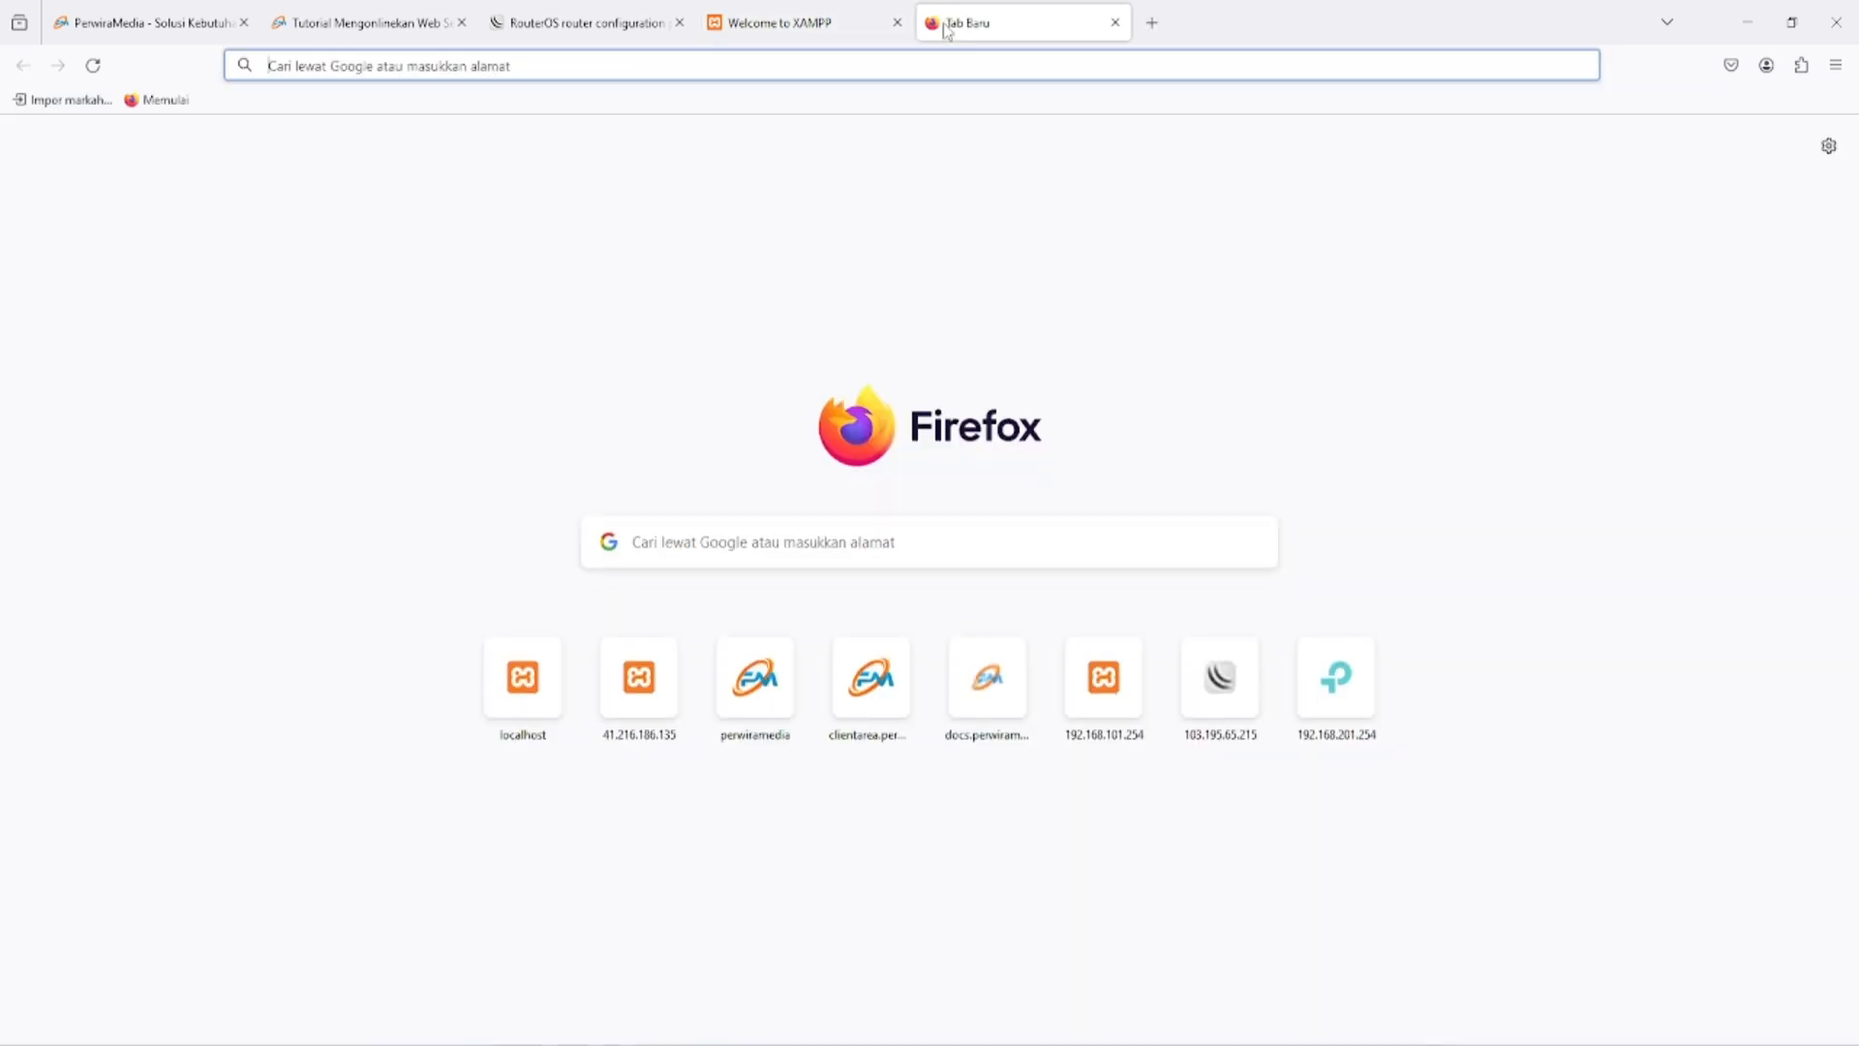
{"action": "key", "text": "super+r"}
{"action": "key", "text": "Return"}
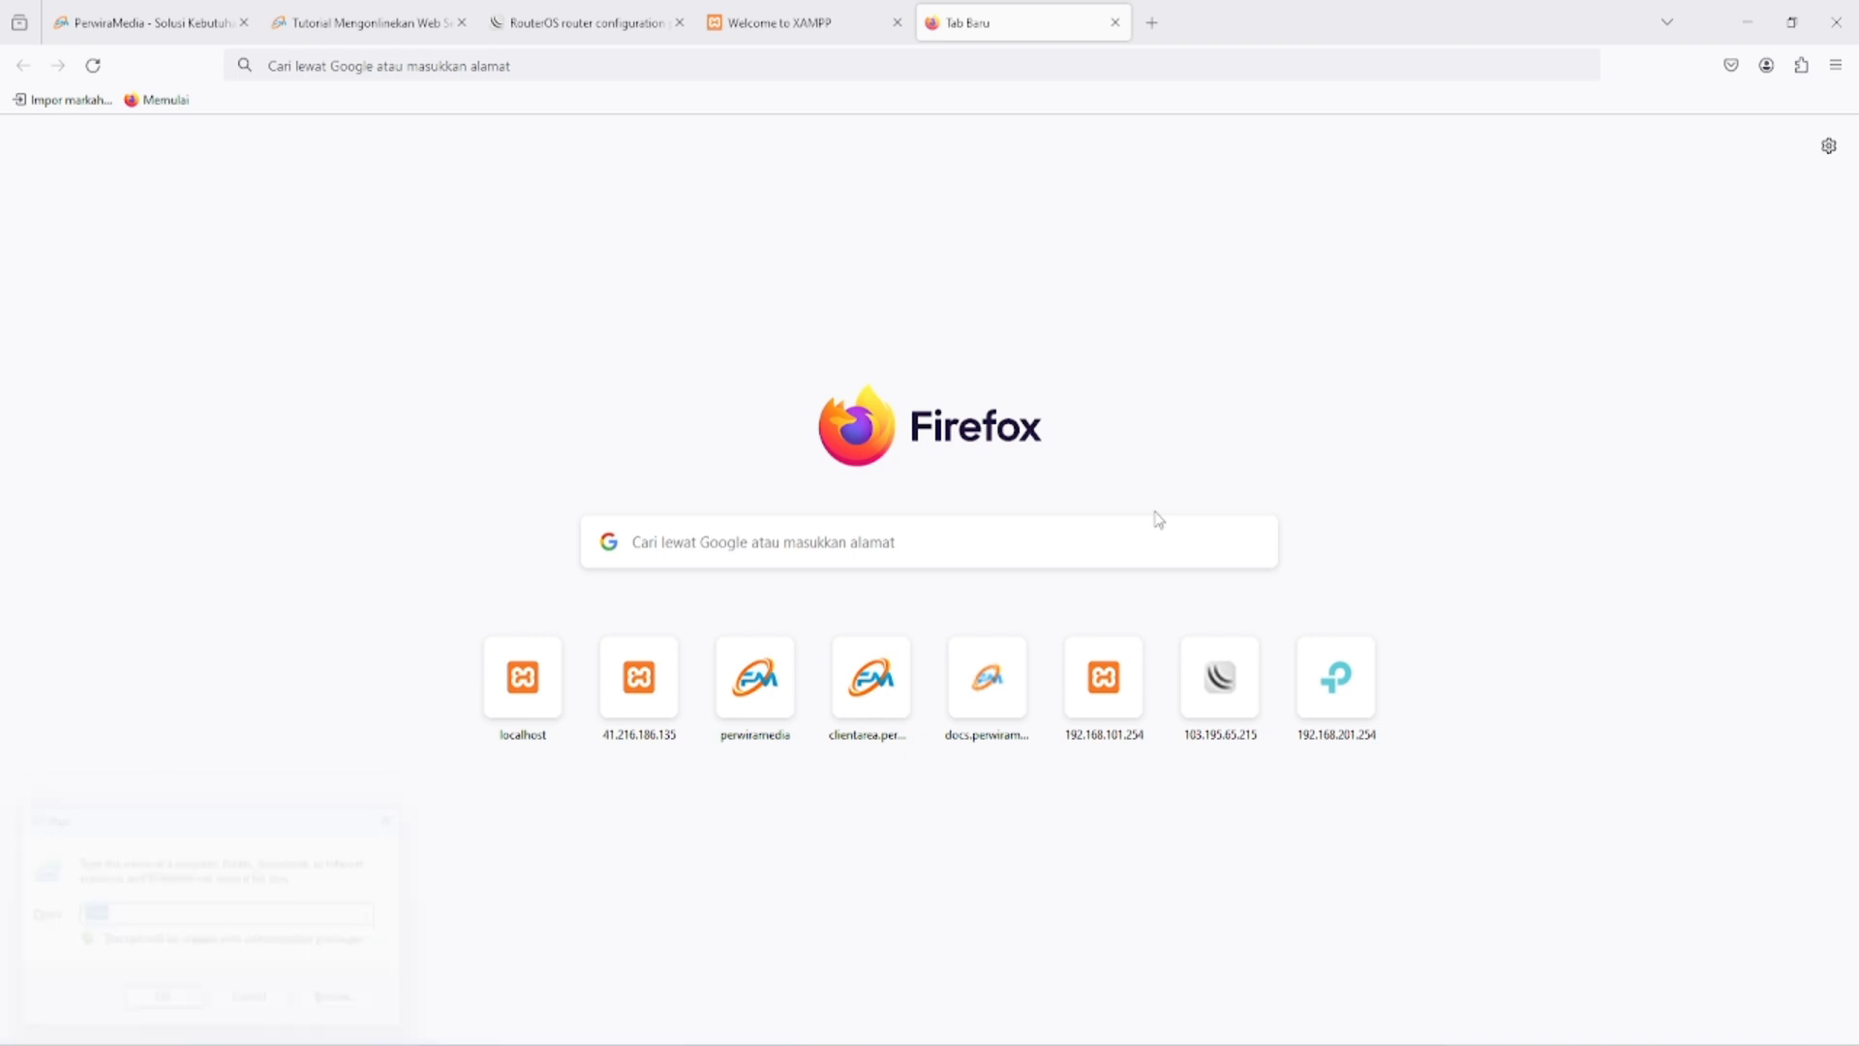
{"action": "type", "text": "ipc"}
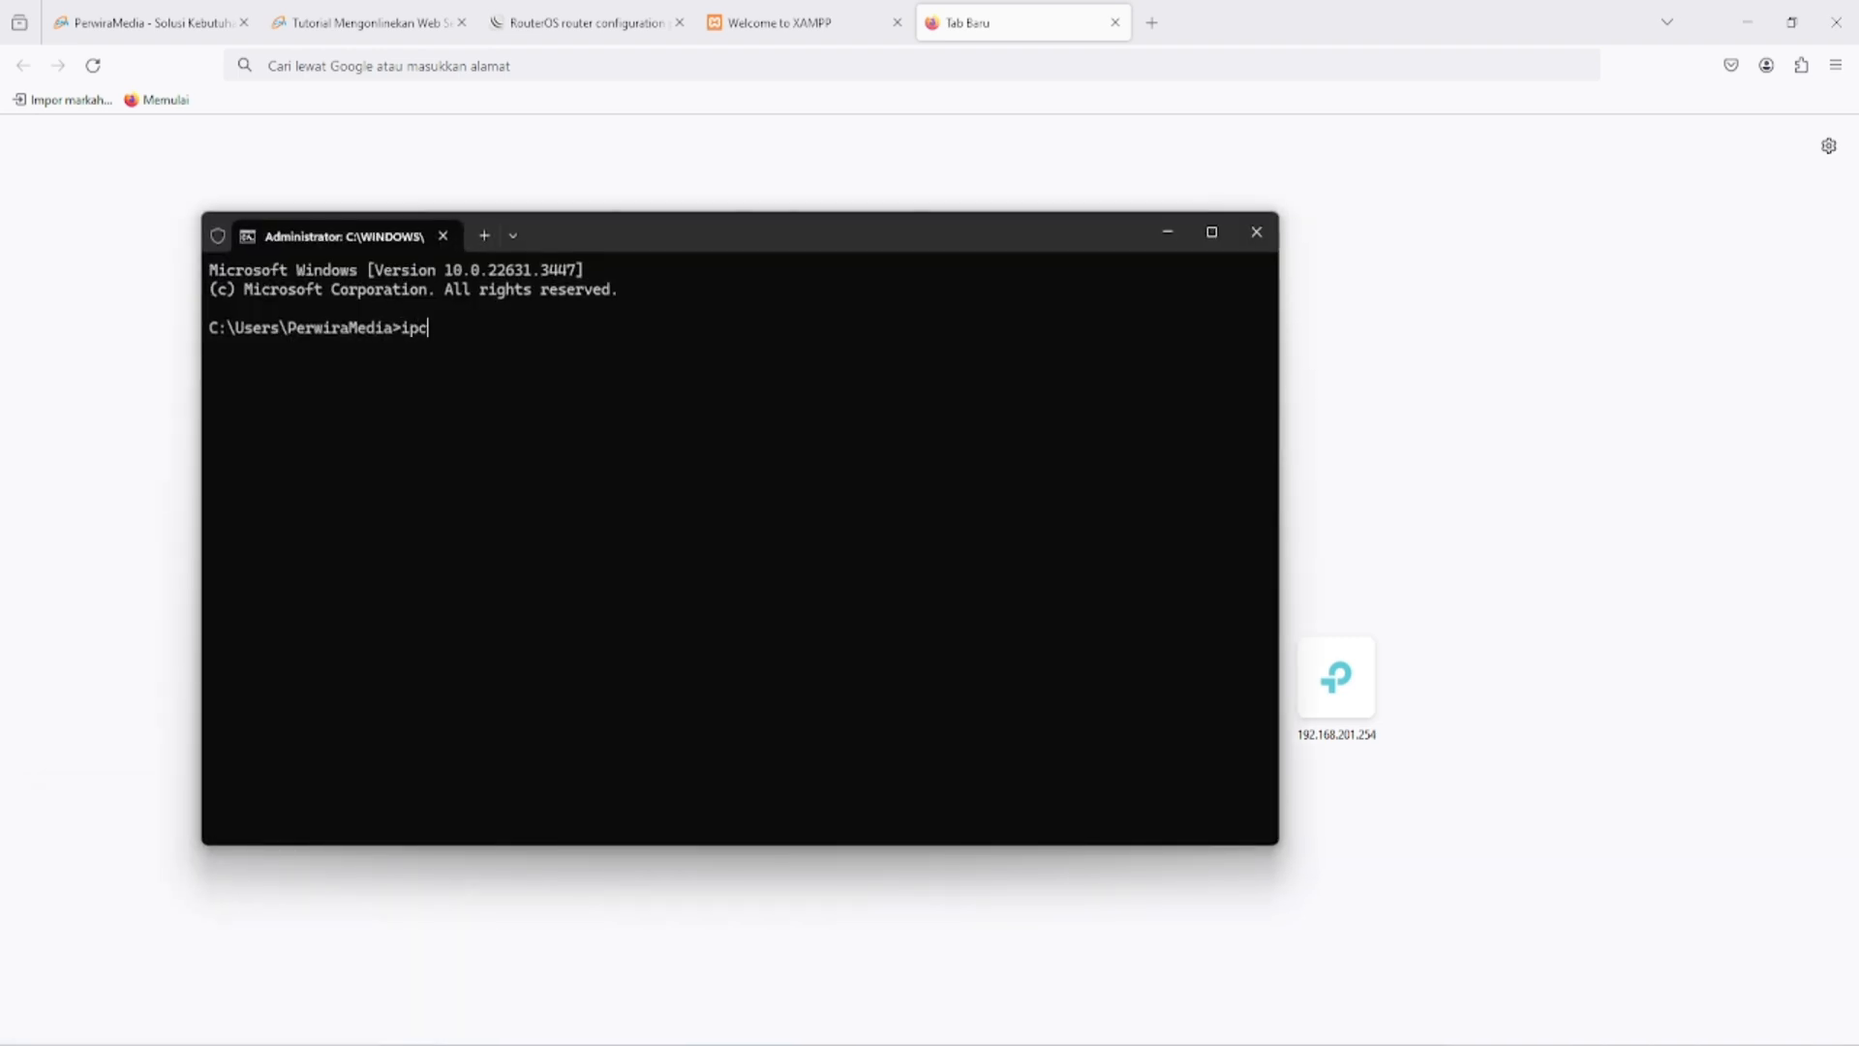
{"action": "type", "text": "onfig"}
{"action": "key", "text": "Return"}
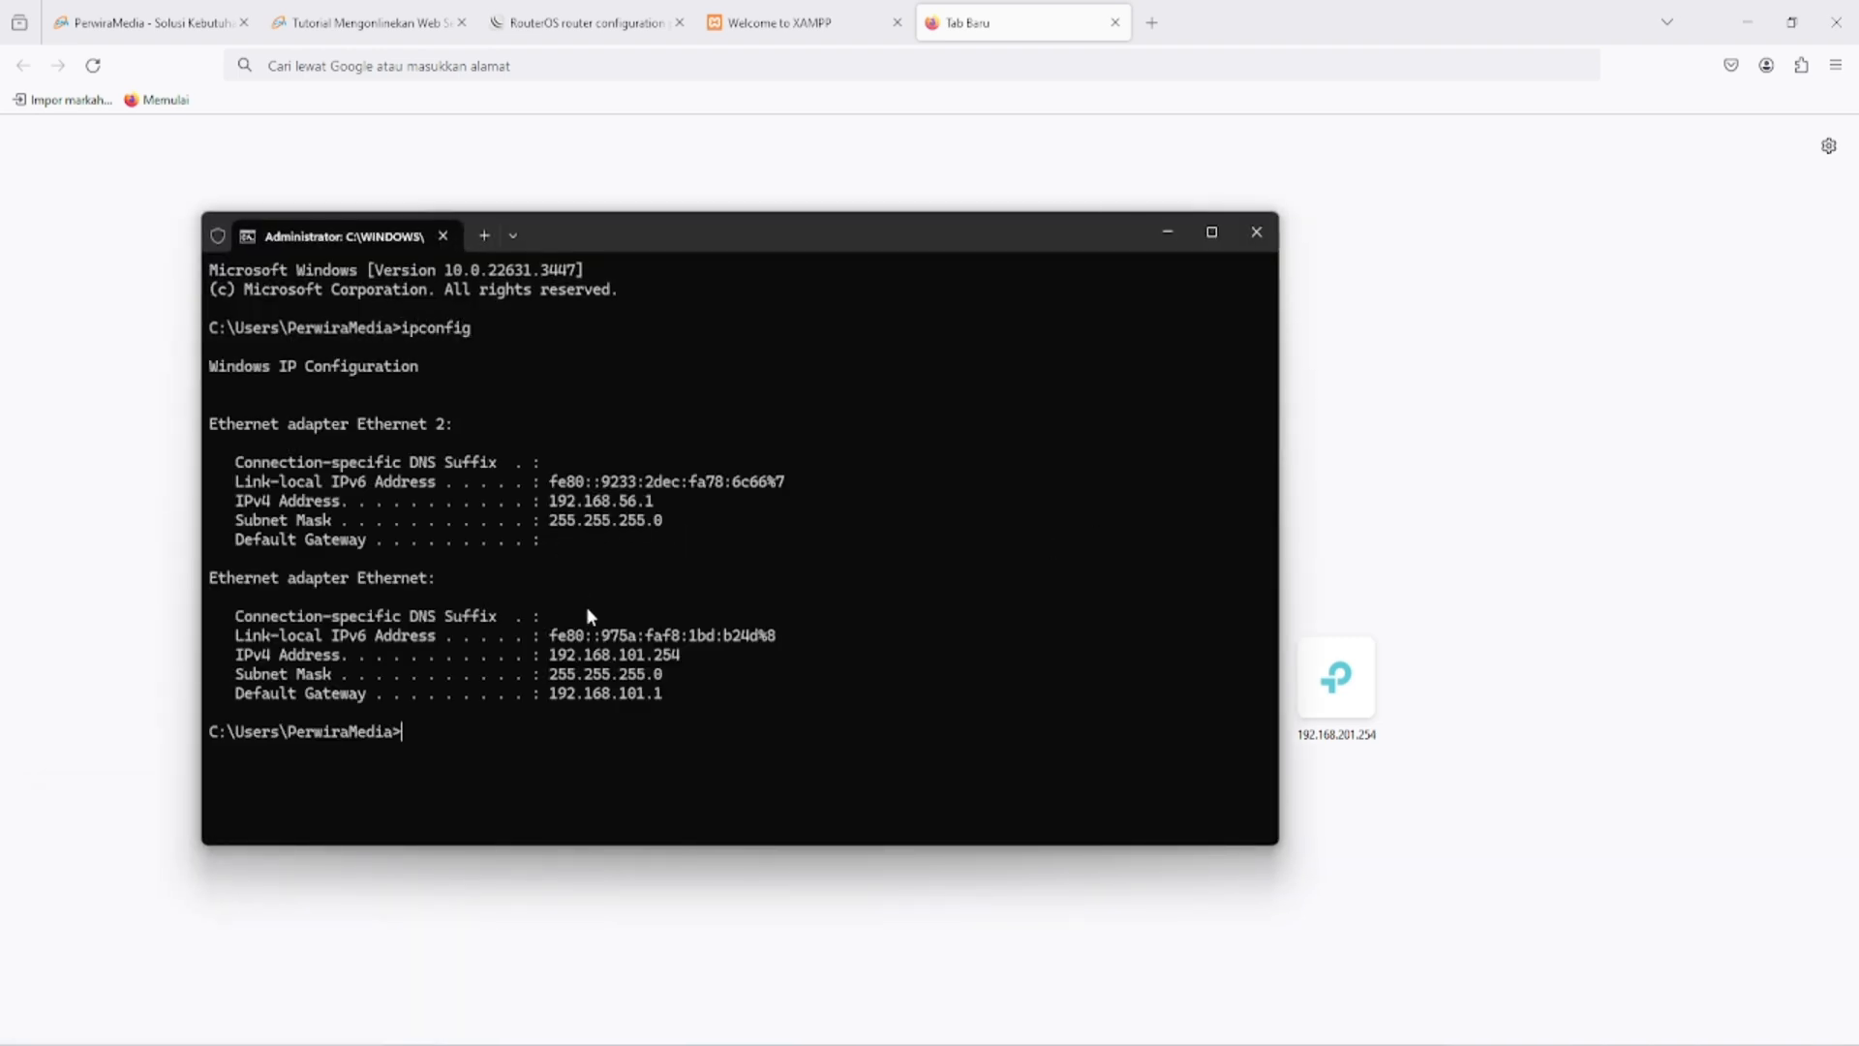
- Open the local web server at 192.168.101.254 in a new Firefox tab and close the spare empty tab
{"action": "left_click", "coordinate": [1151, 23]}
{"action": "type", "text": "192"}
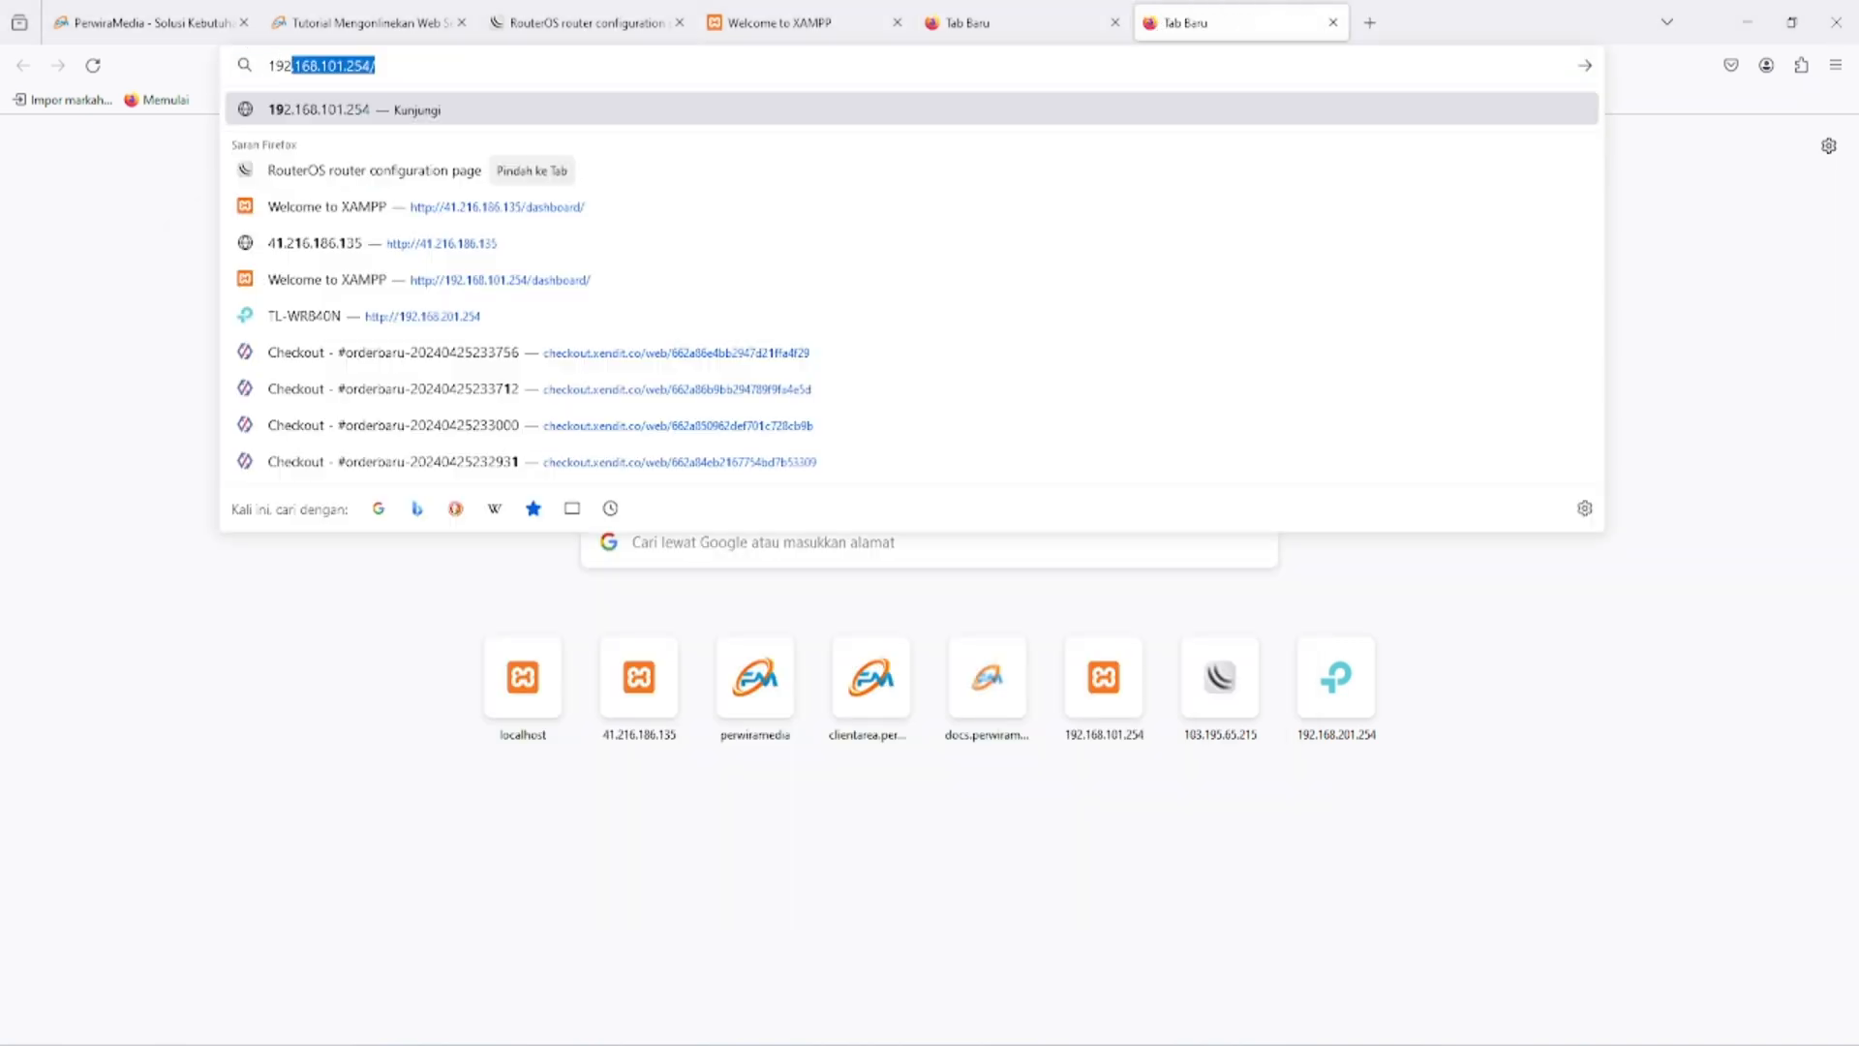
{"action": "key", "text": "Return"}
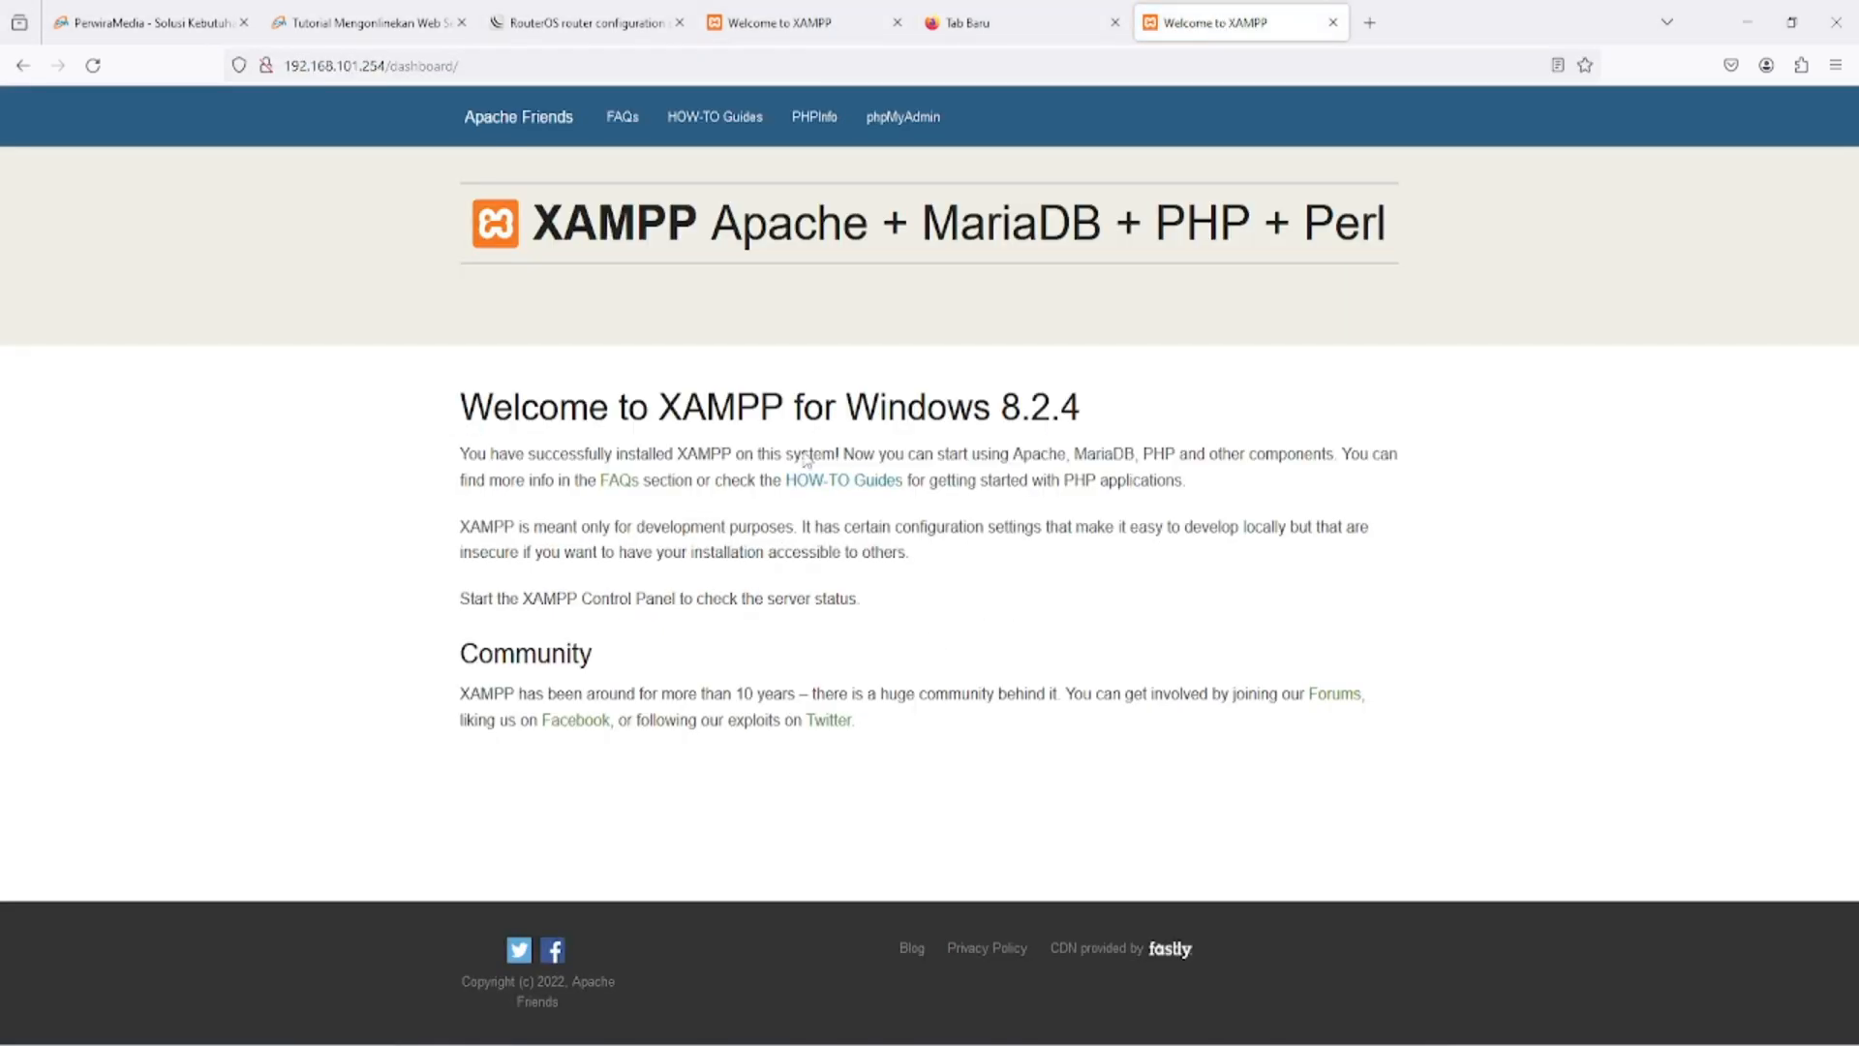
{"action": "key", "text": "ctrl+shift+Tab"}
{"action": "key", "text": "ctrl+w"}
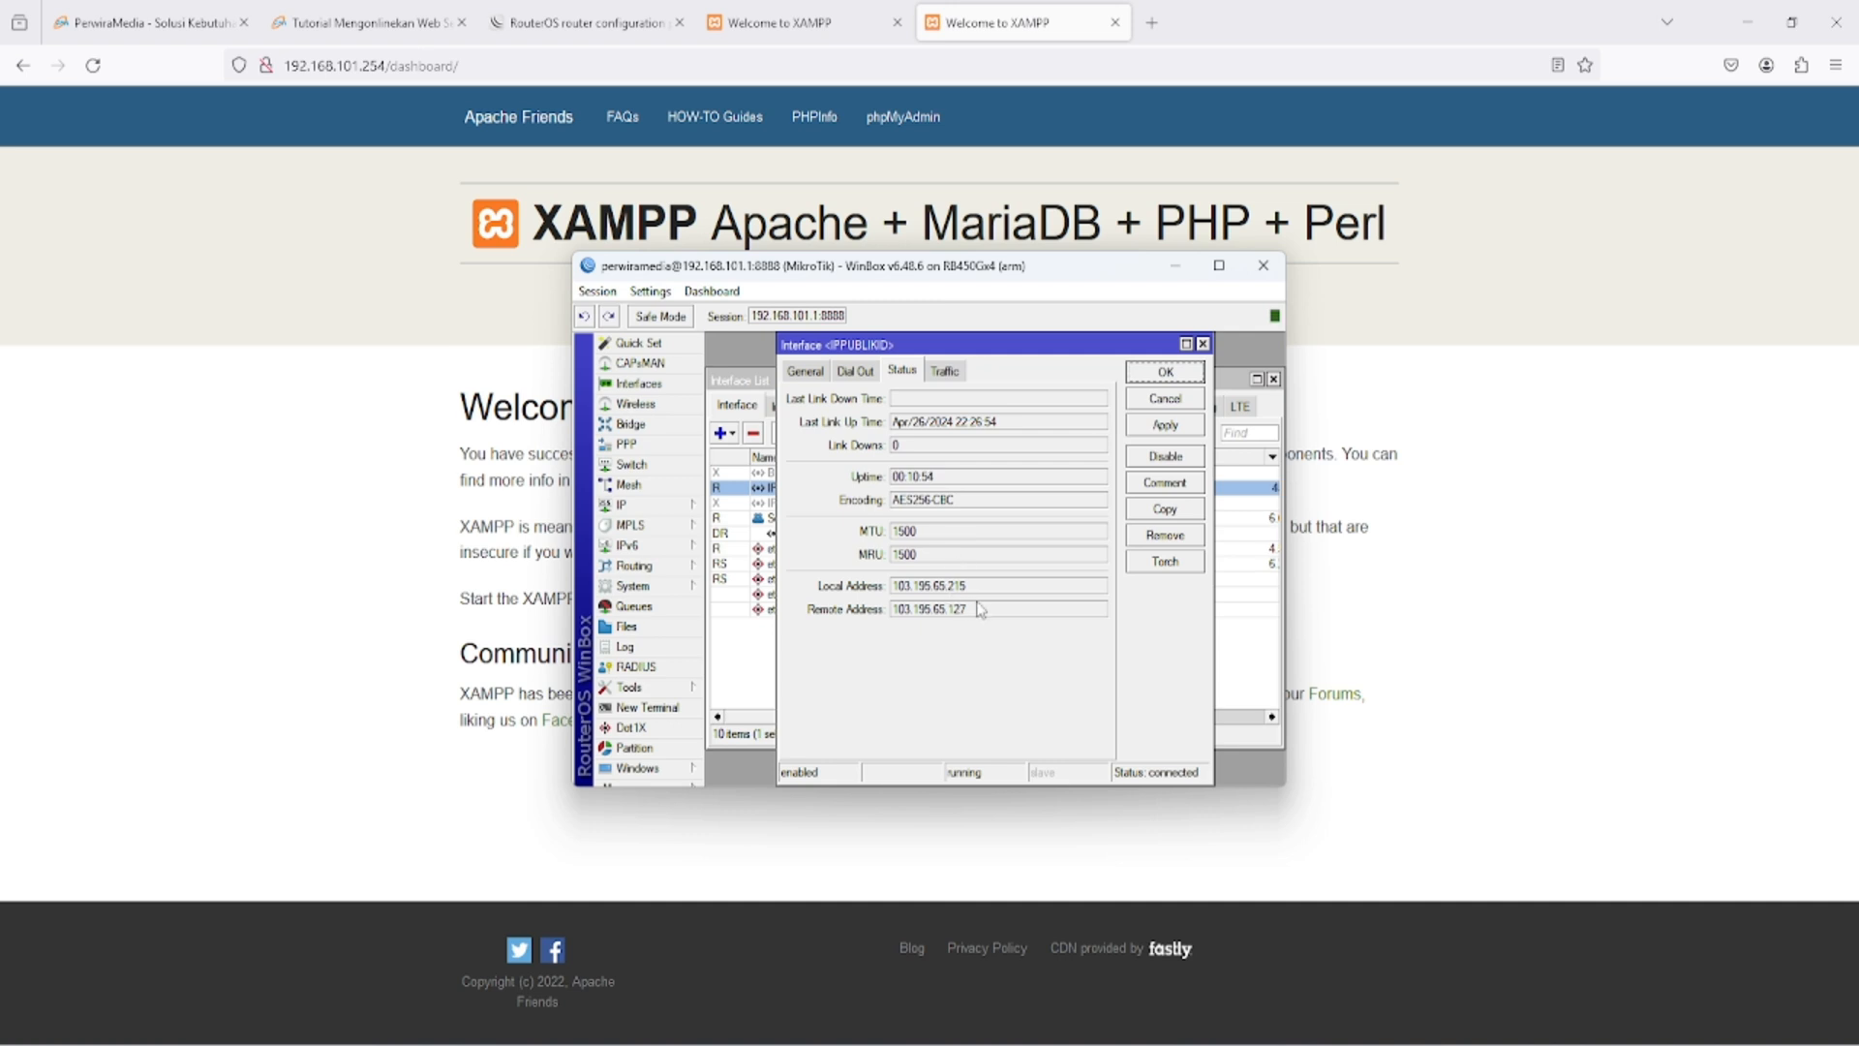
- Copy the local address 103.195.65.215 from the IPPUBLIKID interface's status in WinBox
{"action": "left_click_drag", "start_coordinate": [980, 593], "coordinate": [895, 589]}
{"action": "right_click", "coordinate": [907, 592]}
{"action": "left_click", "coordinate": [956, 600]}
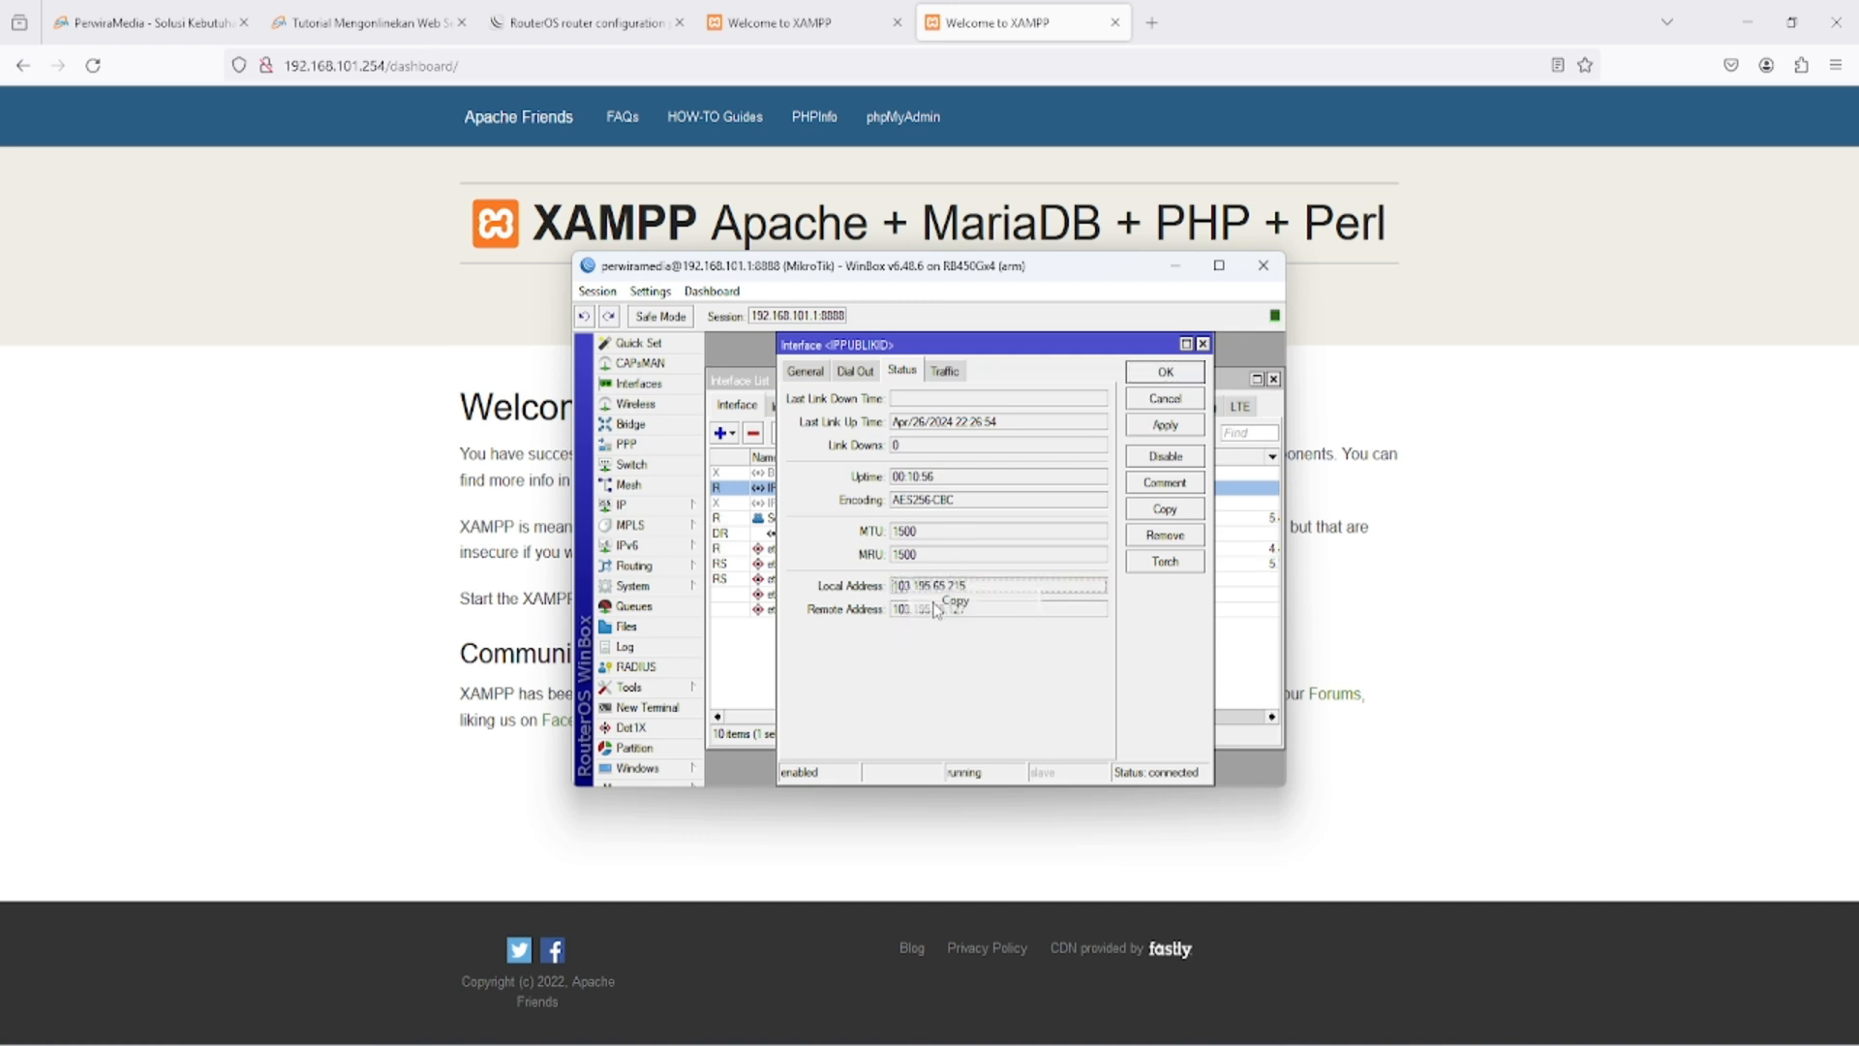
- Create a new firewall NAT rule on the router with its chain set to dstnat
{"action": "left_click", "coordinate": [678, 508]}
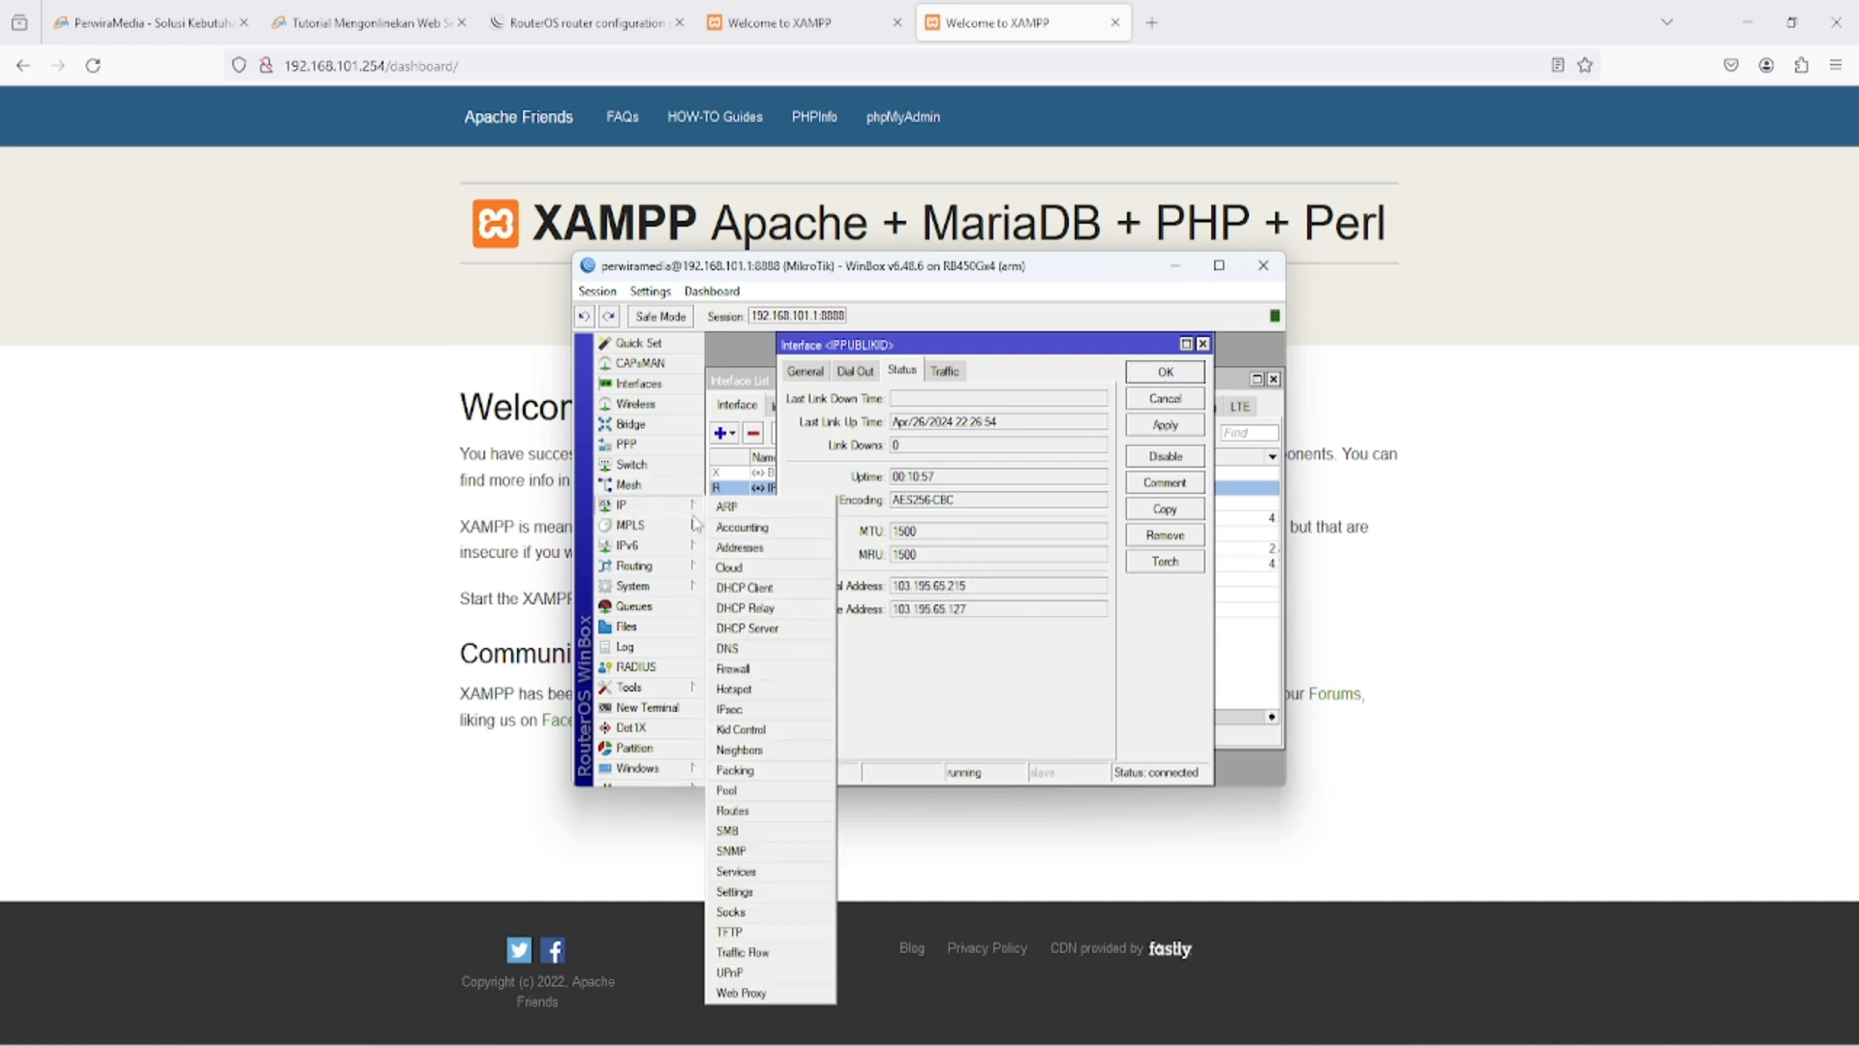
{"action": "left_click", "coordinate": [765, 670]}
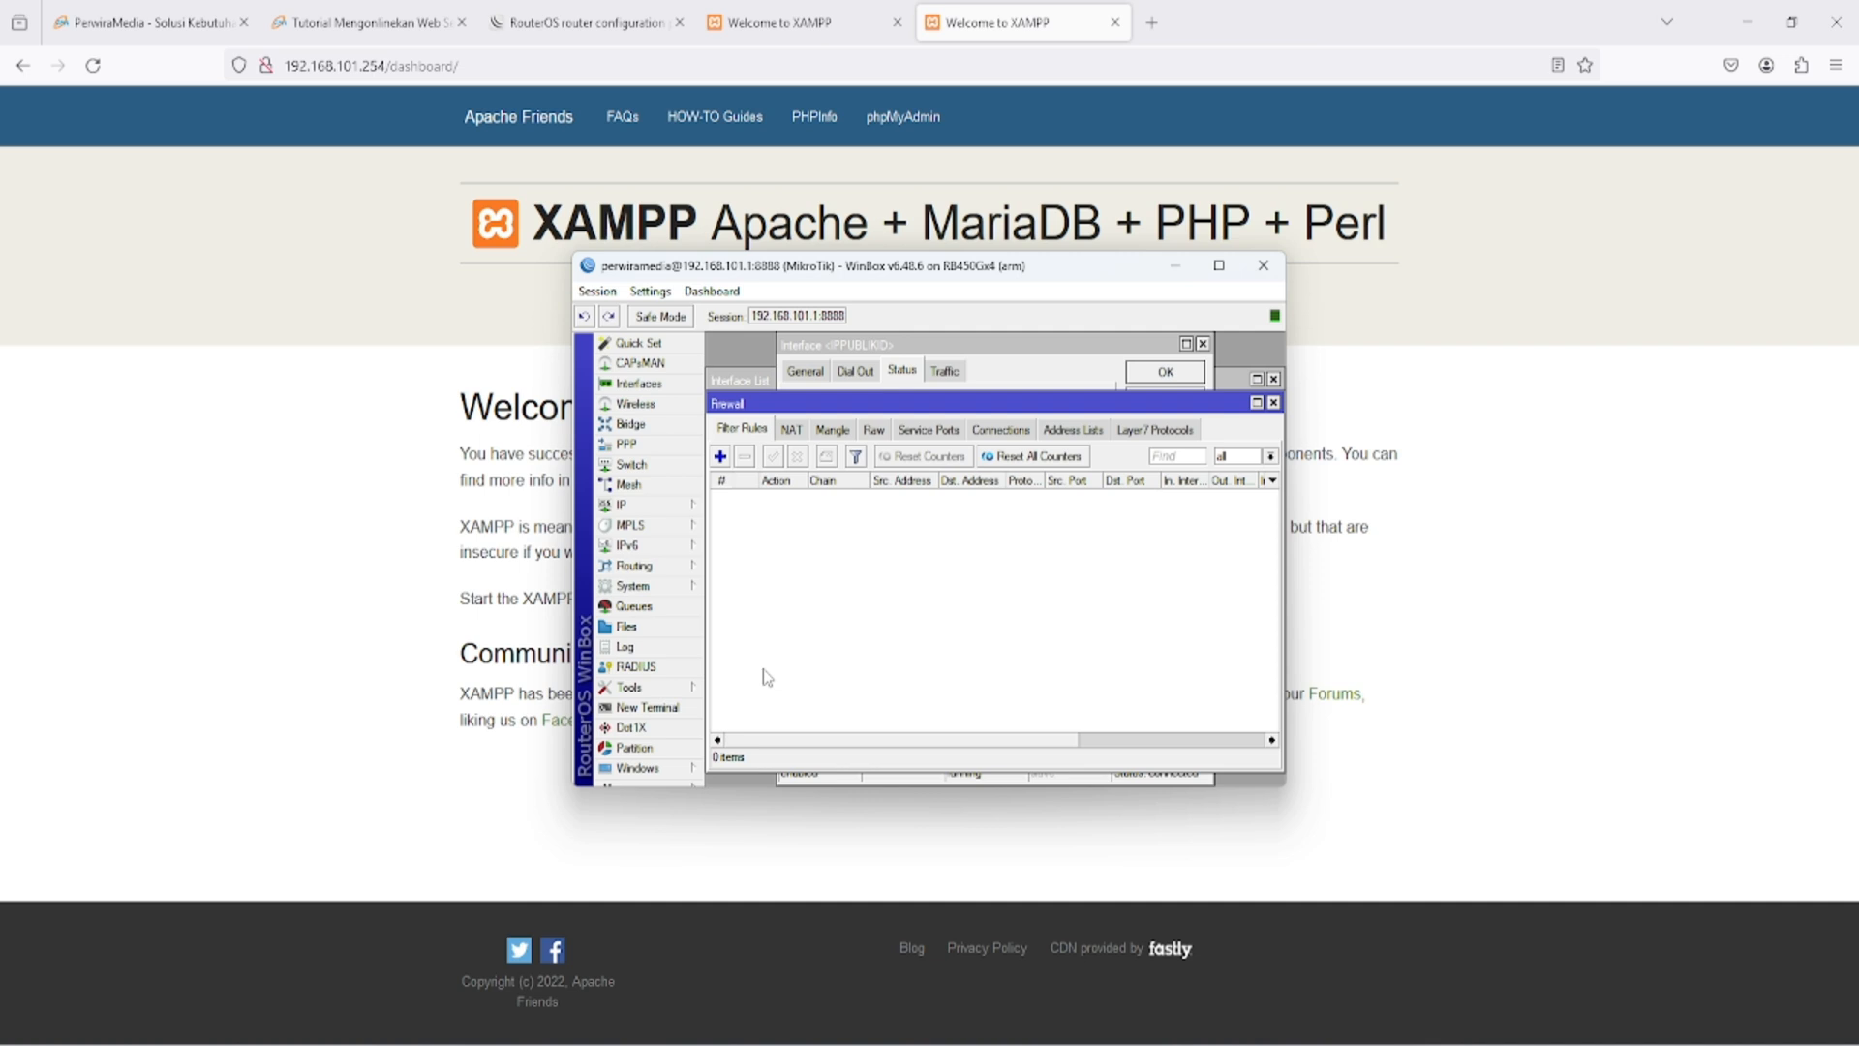
{"action": "left_click", "coordinate": [789, 432]}
{"action": "left_click", "coordinate": [721, 456]}
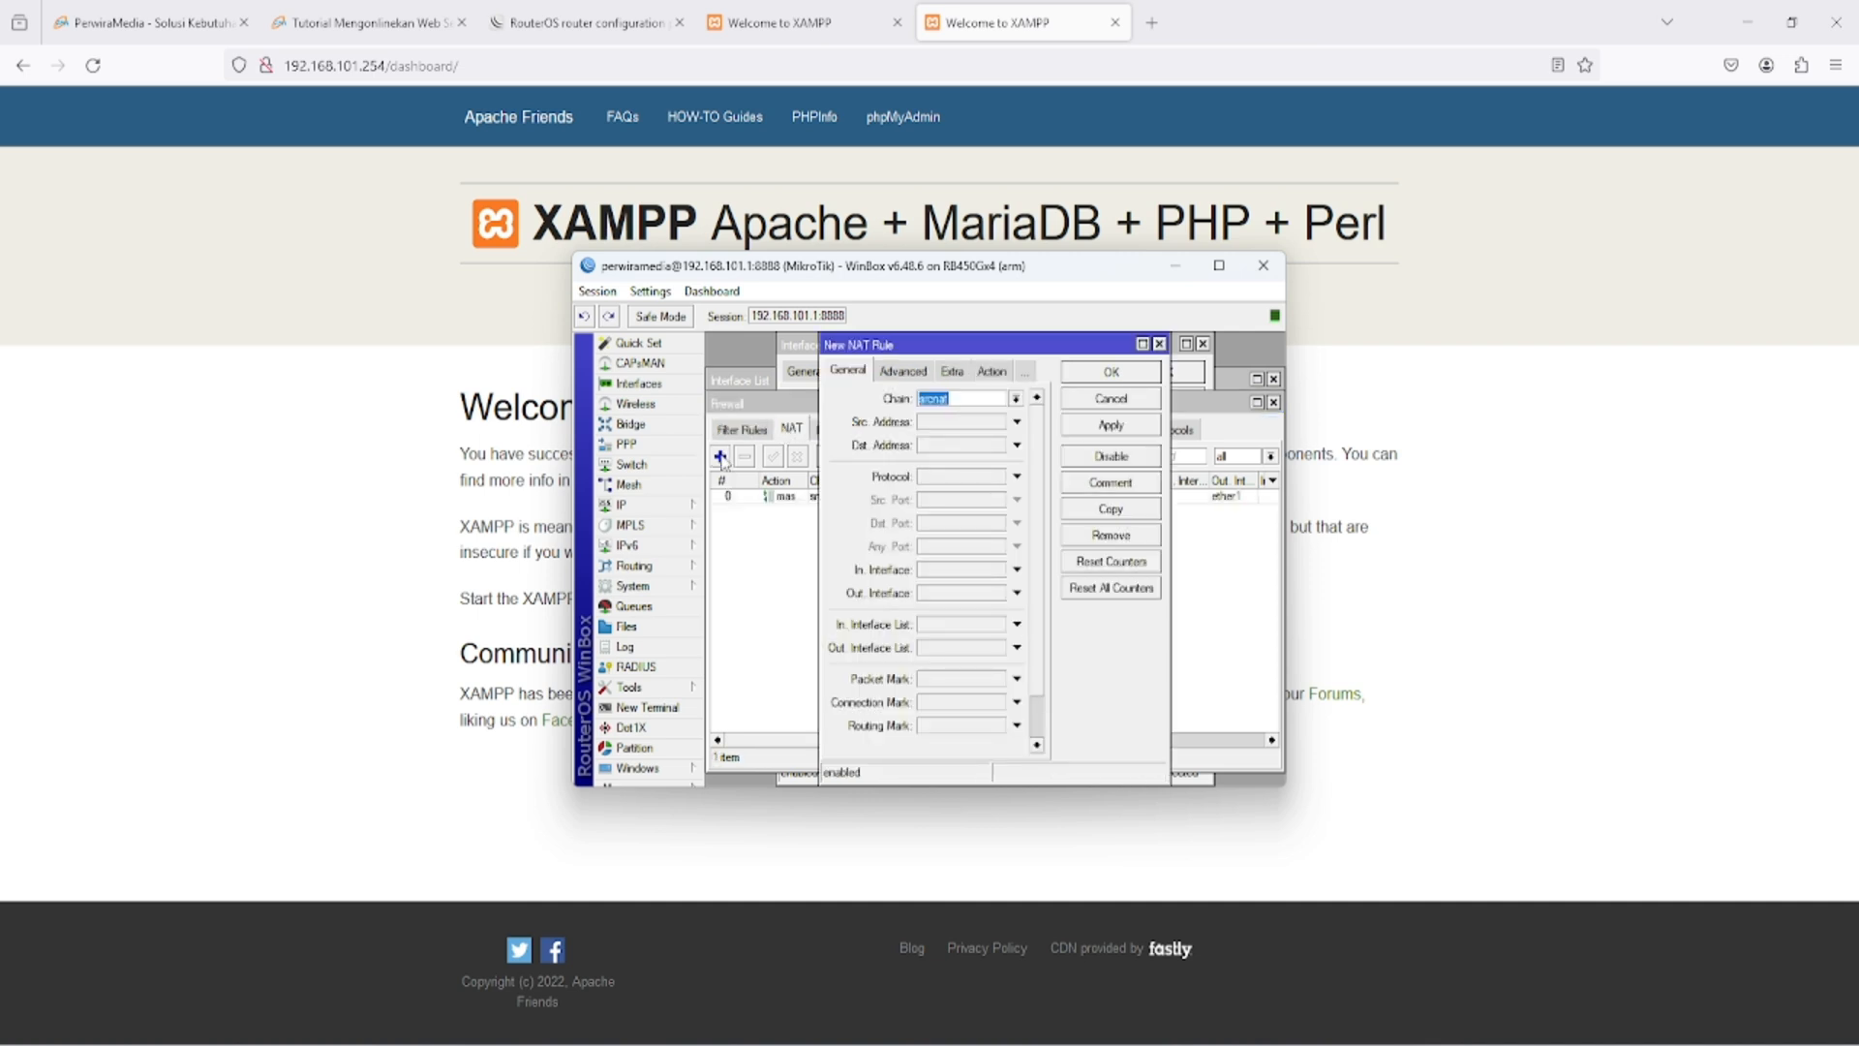
{"action": "left_click", "coordinate": [1015, 398]}
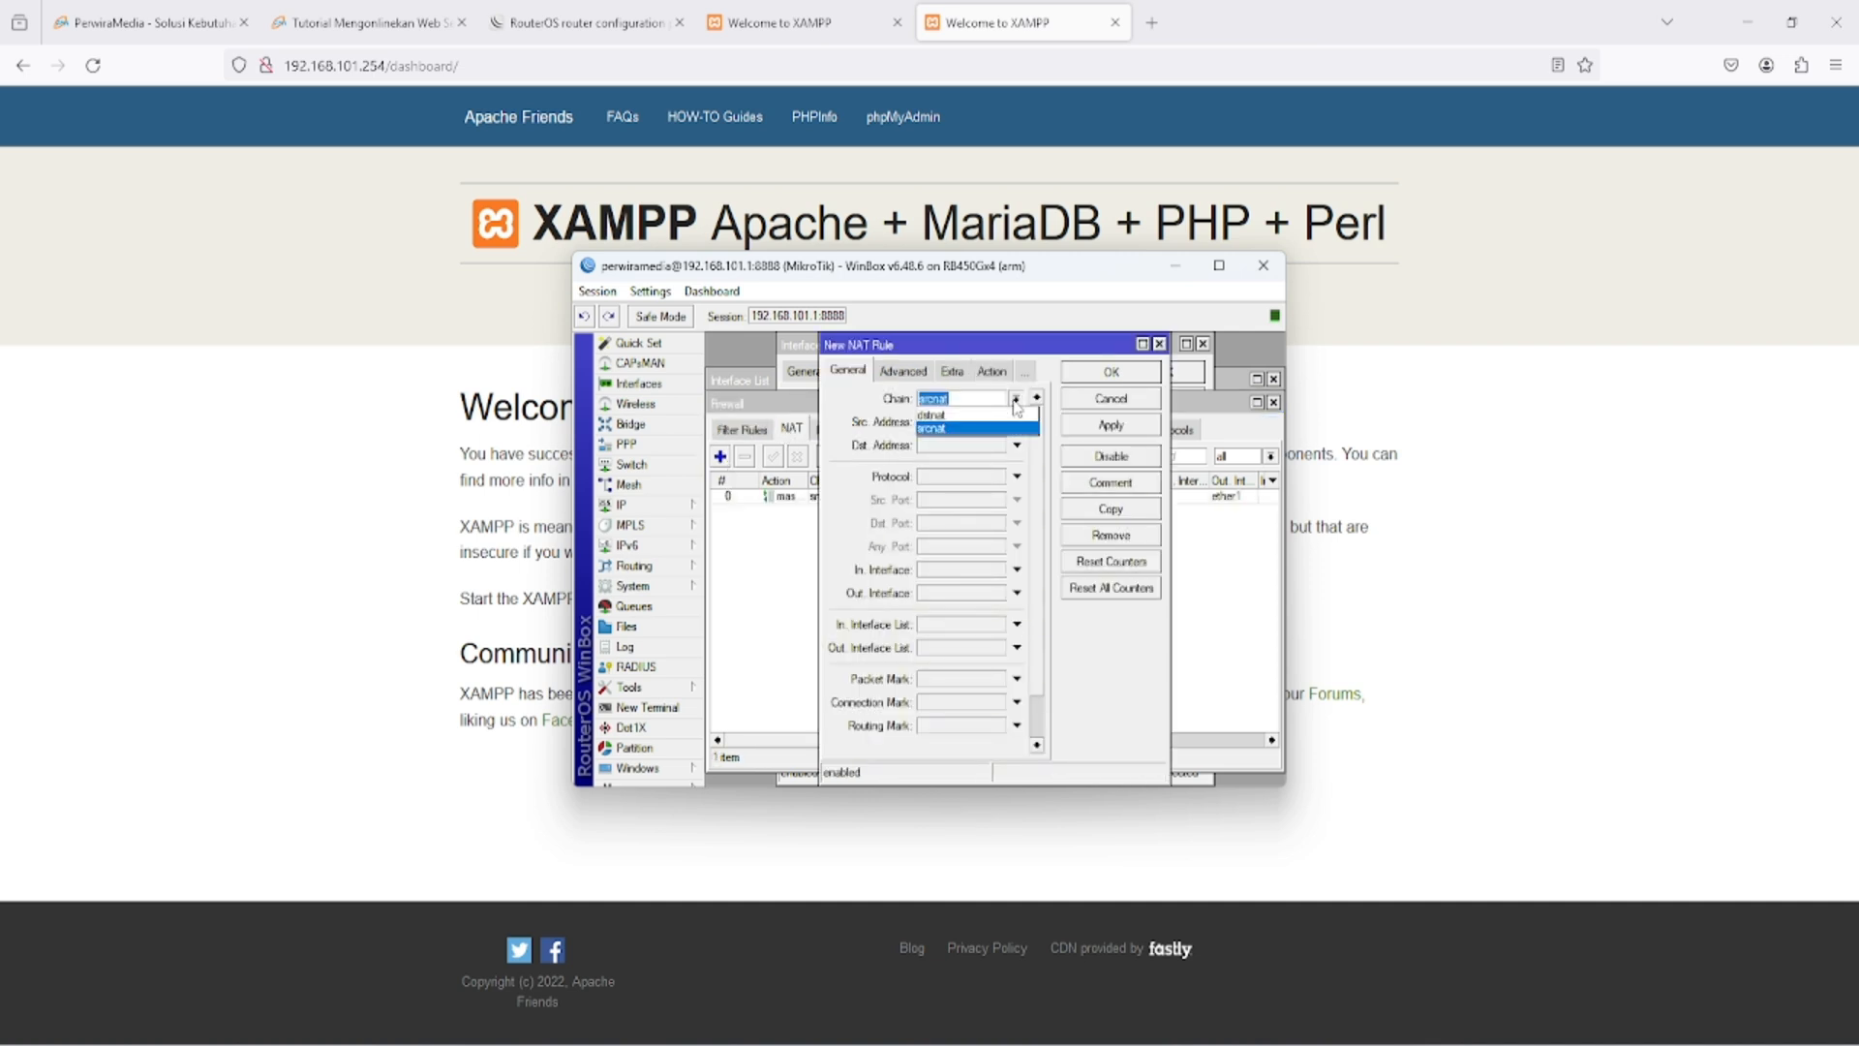
{"action": "left_click", "coordinate": [932, 415]}
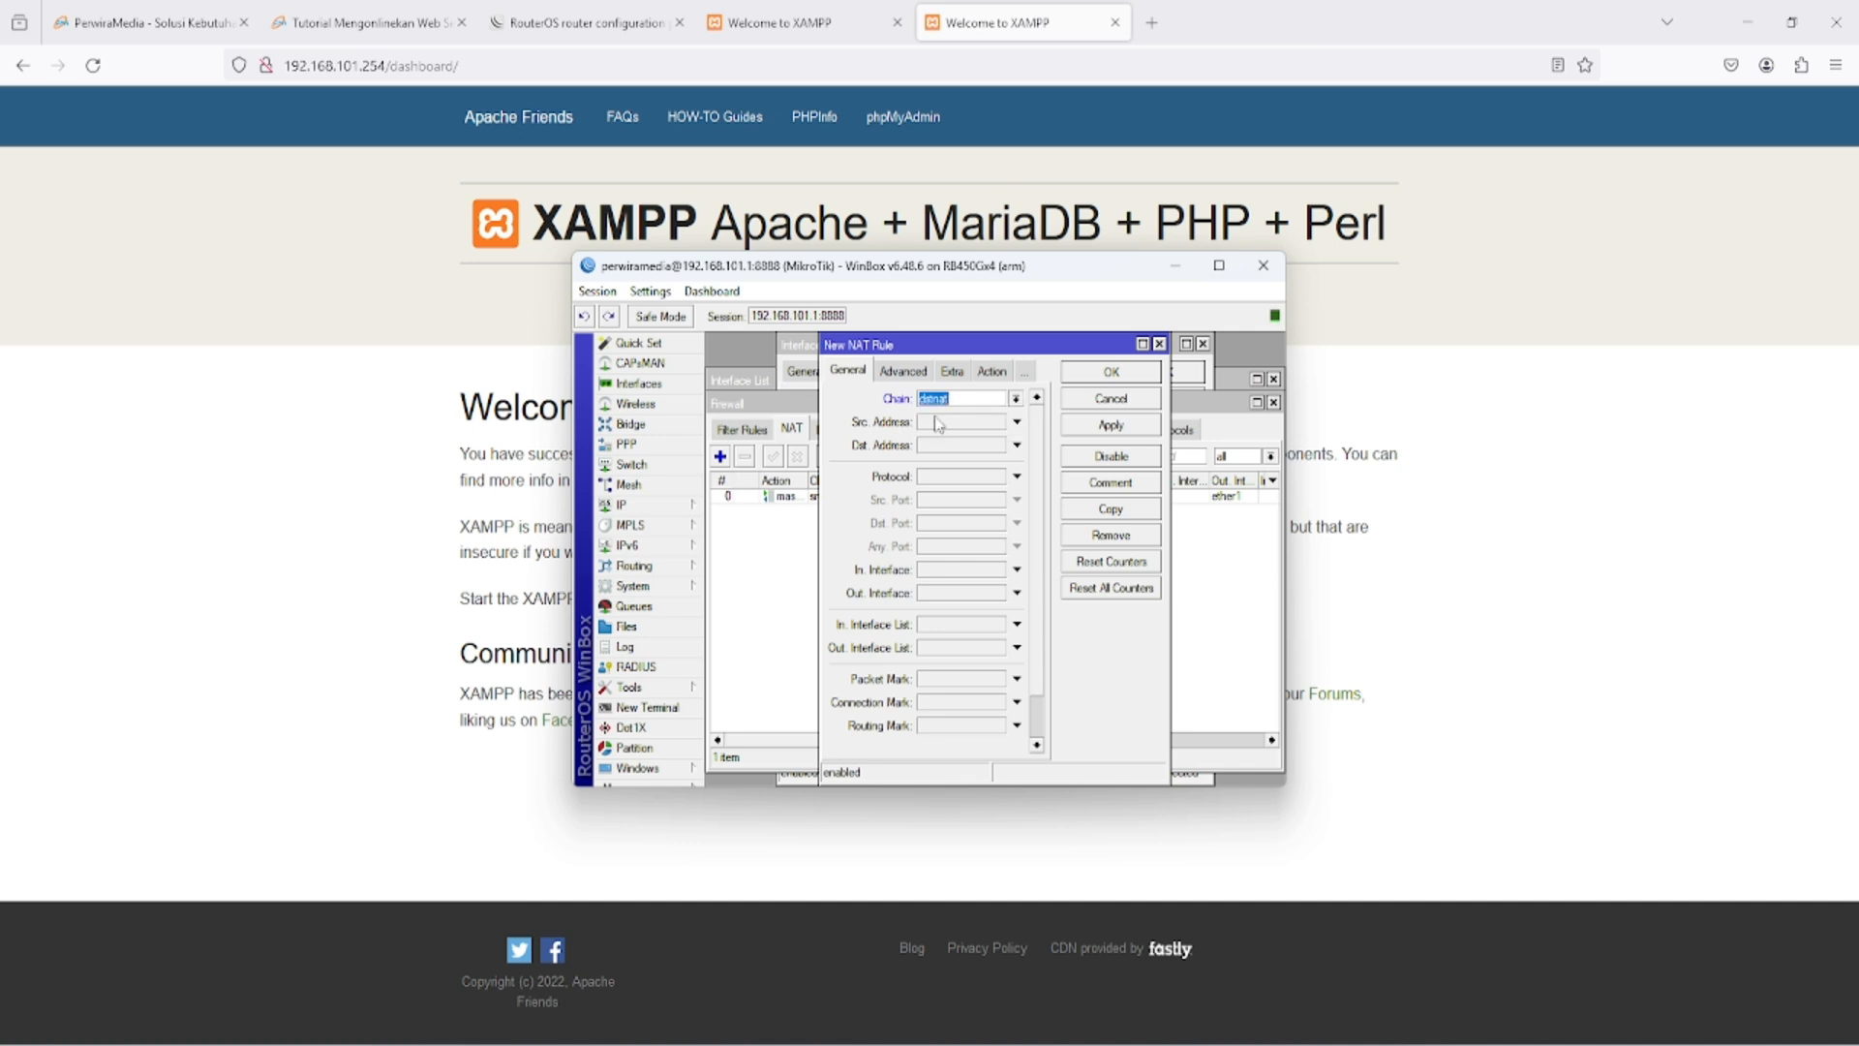
- Set the NAT rule's destination address to 103.195.65.215 and its protocol to 6 (tcp), and enable the destination port
{"action": "left_click", "coordinate": [1017, 444]}
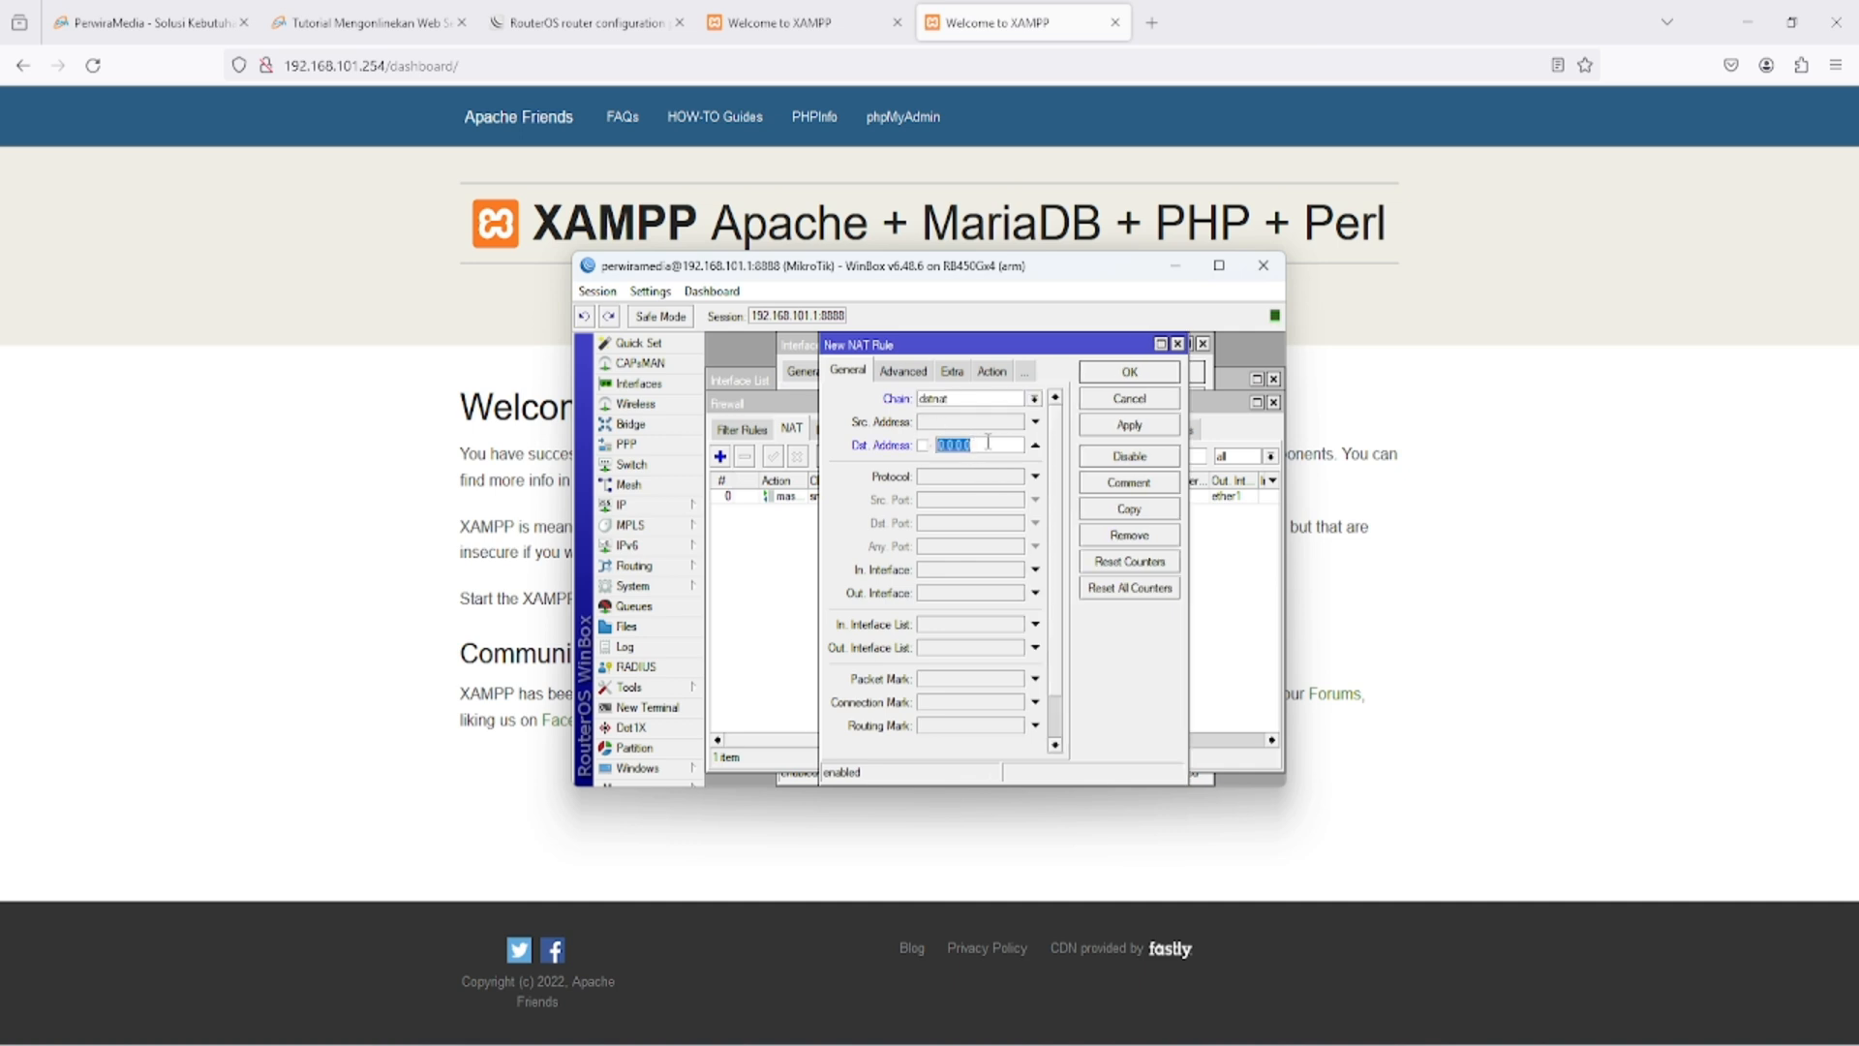
{"action": "key", "text": "ctrl+v"}
{"action": "left_click", "coordinate": [988, 480]}
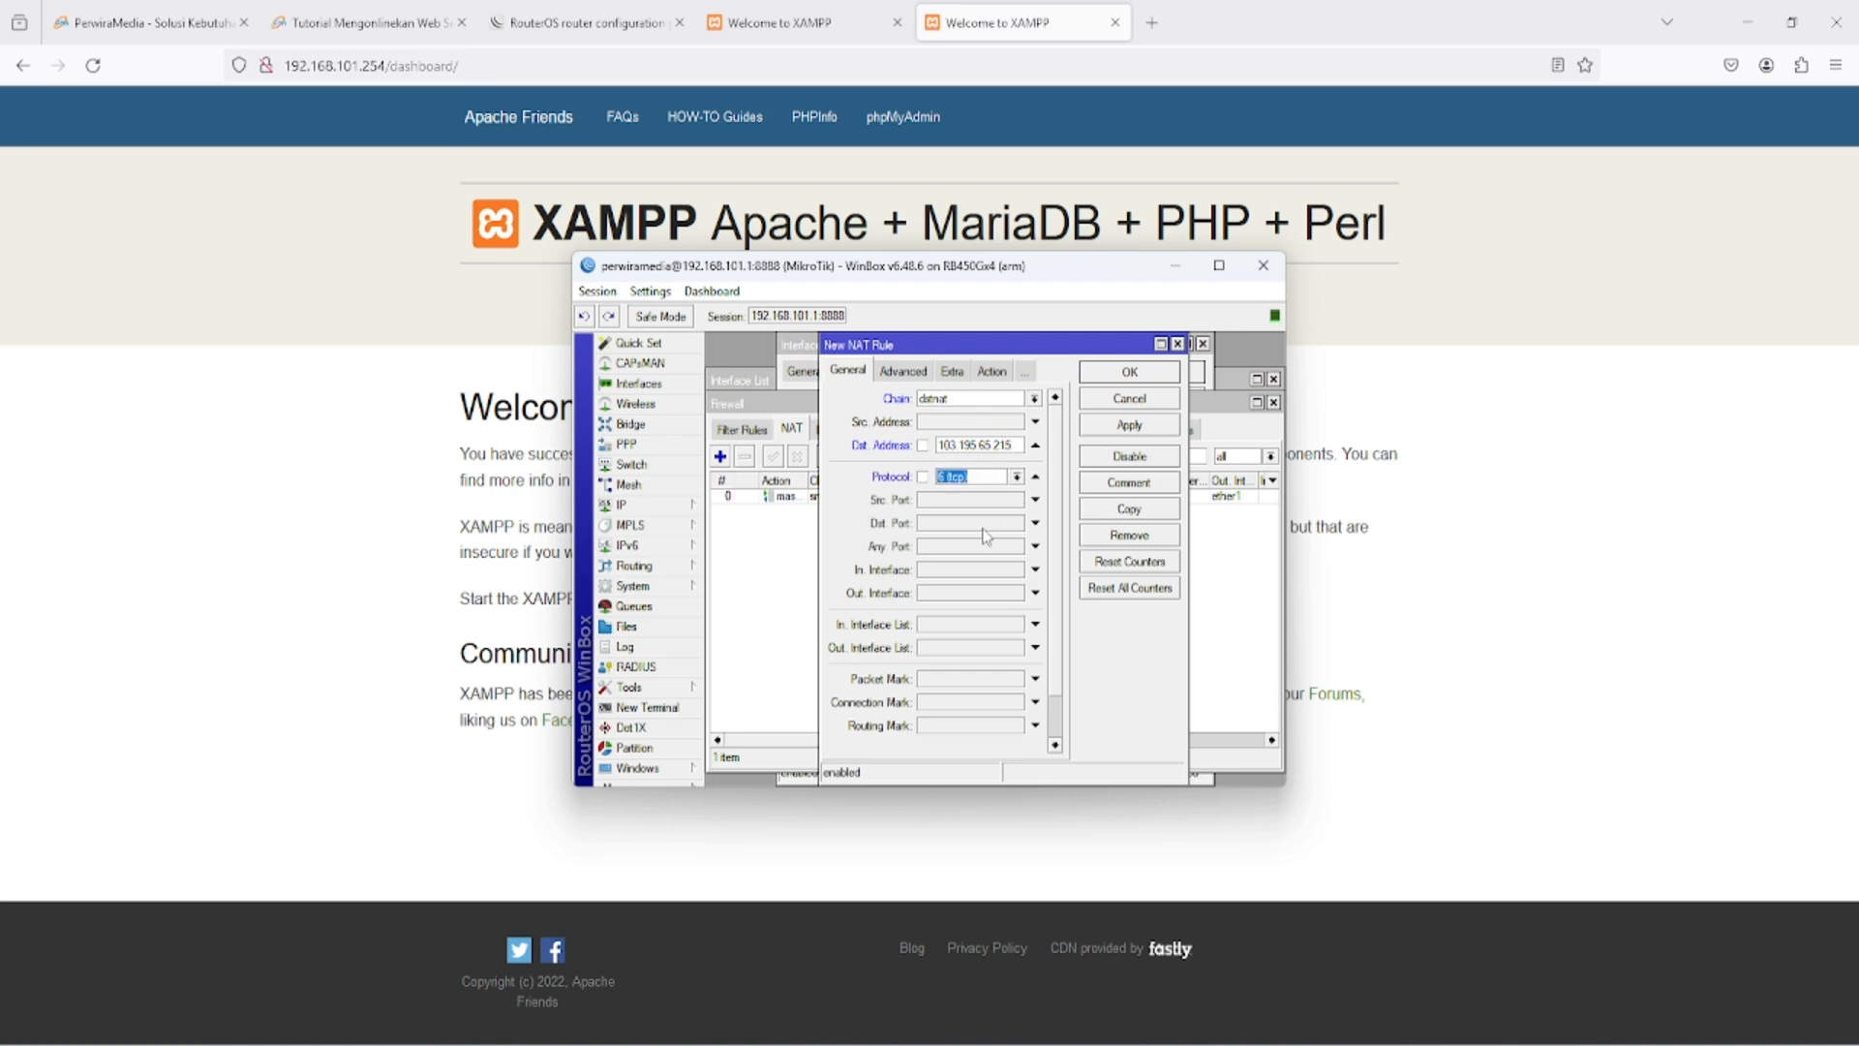
{"action": "left_click", "coordinate": [978, 527]}
- Set the new dstnat rule's action to dst-nat with to-address 192.168.101.254 and to-port 80, and save the rule
{"action": "left_click", "coordinate": [993, 373]}
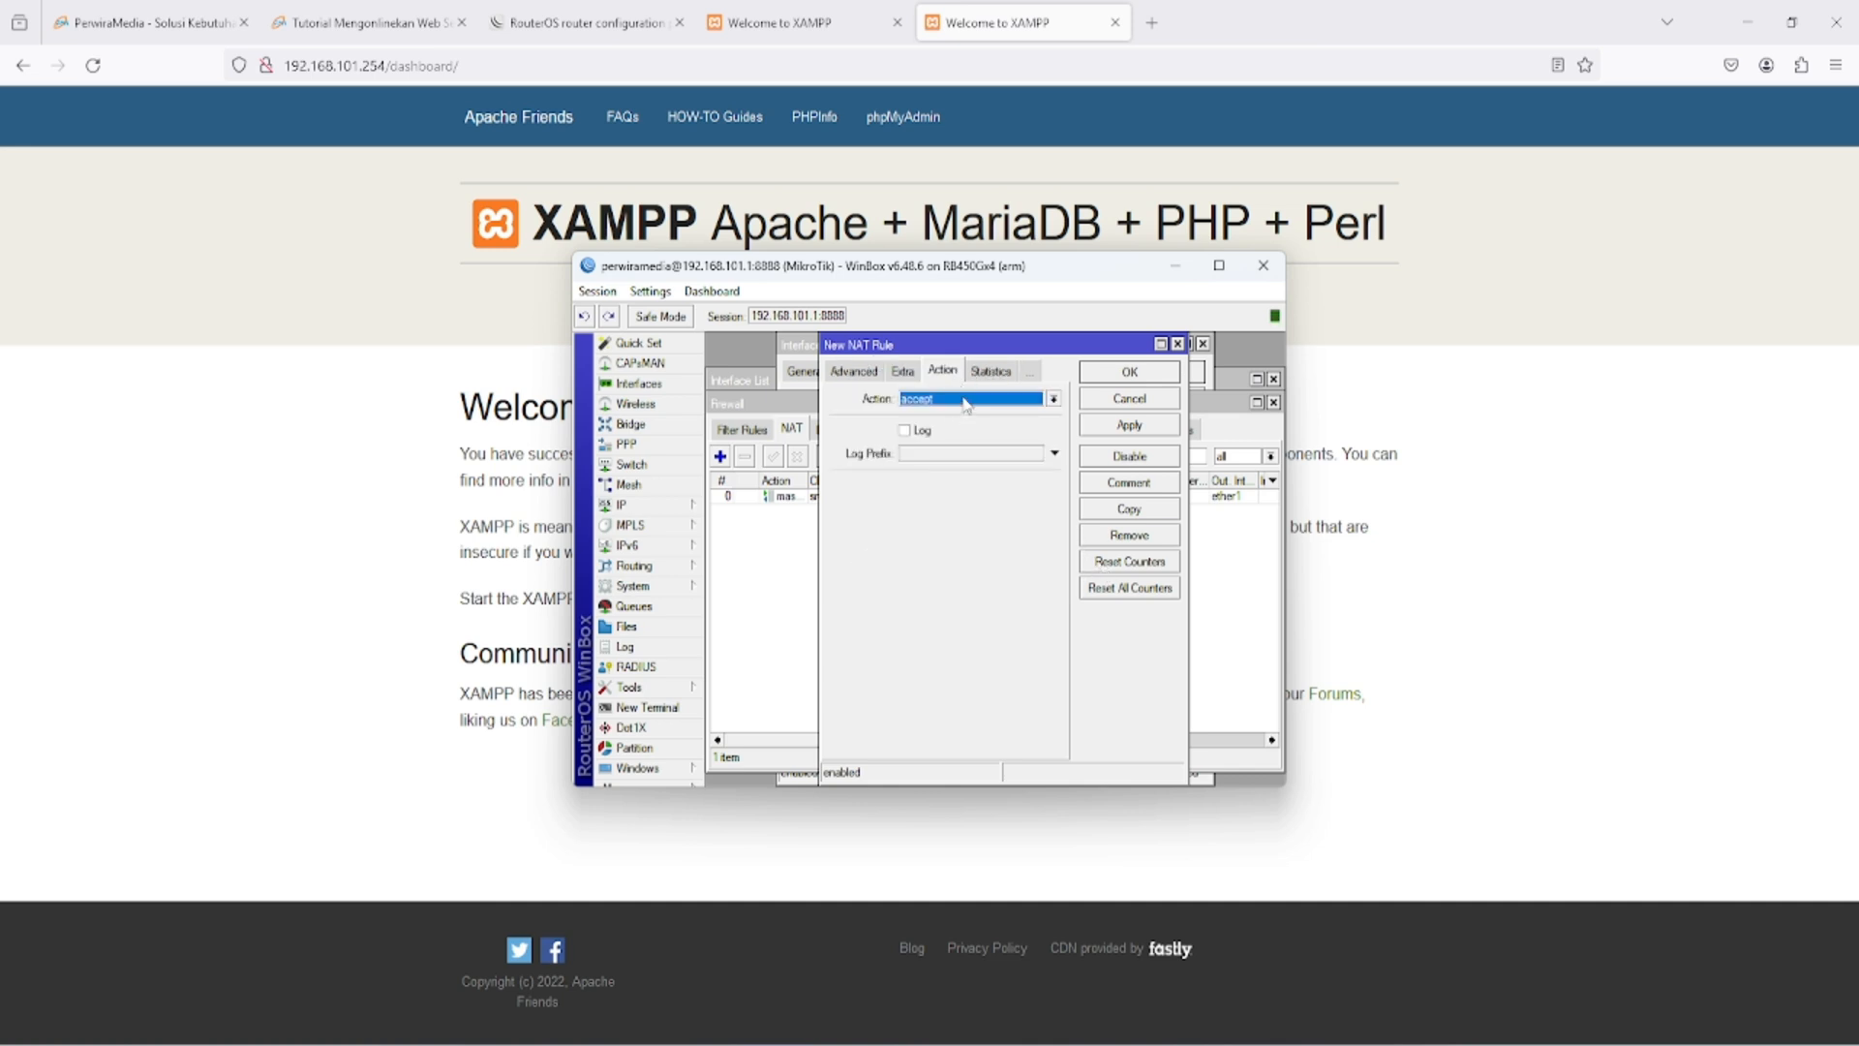
{"action": "left_click", "coordinate": [966, 404]}
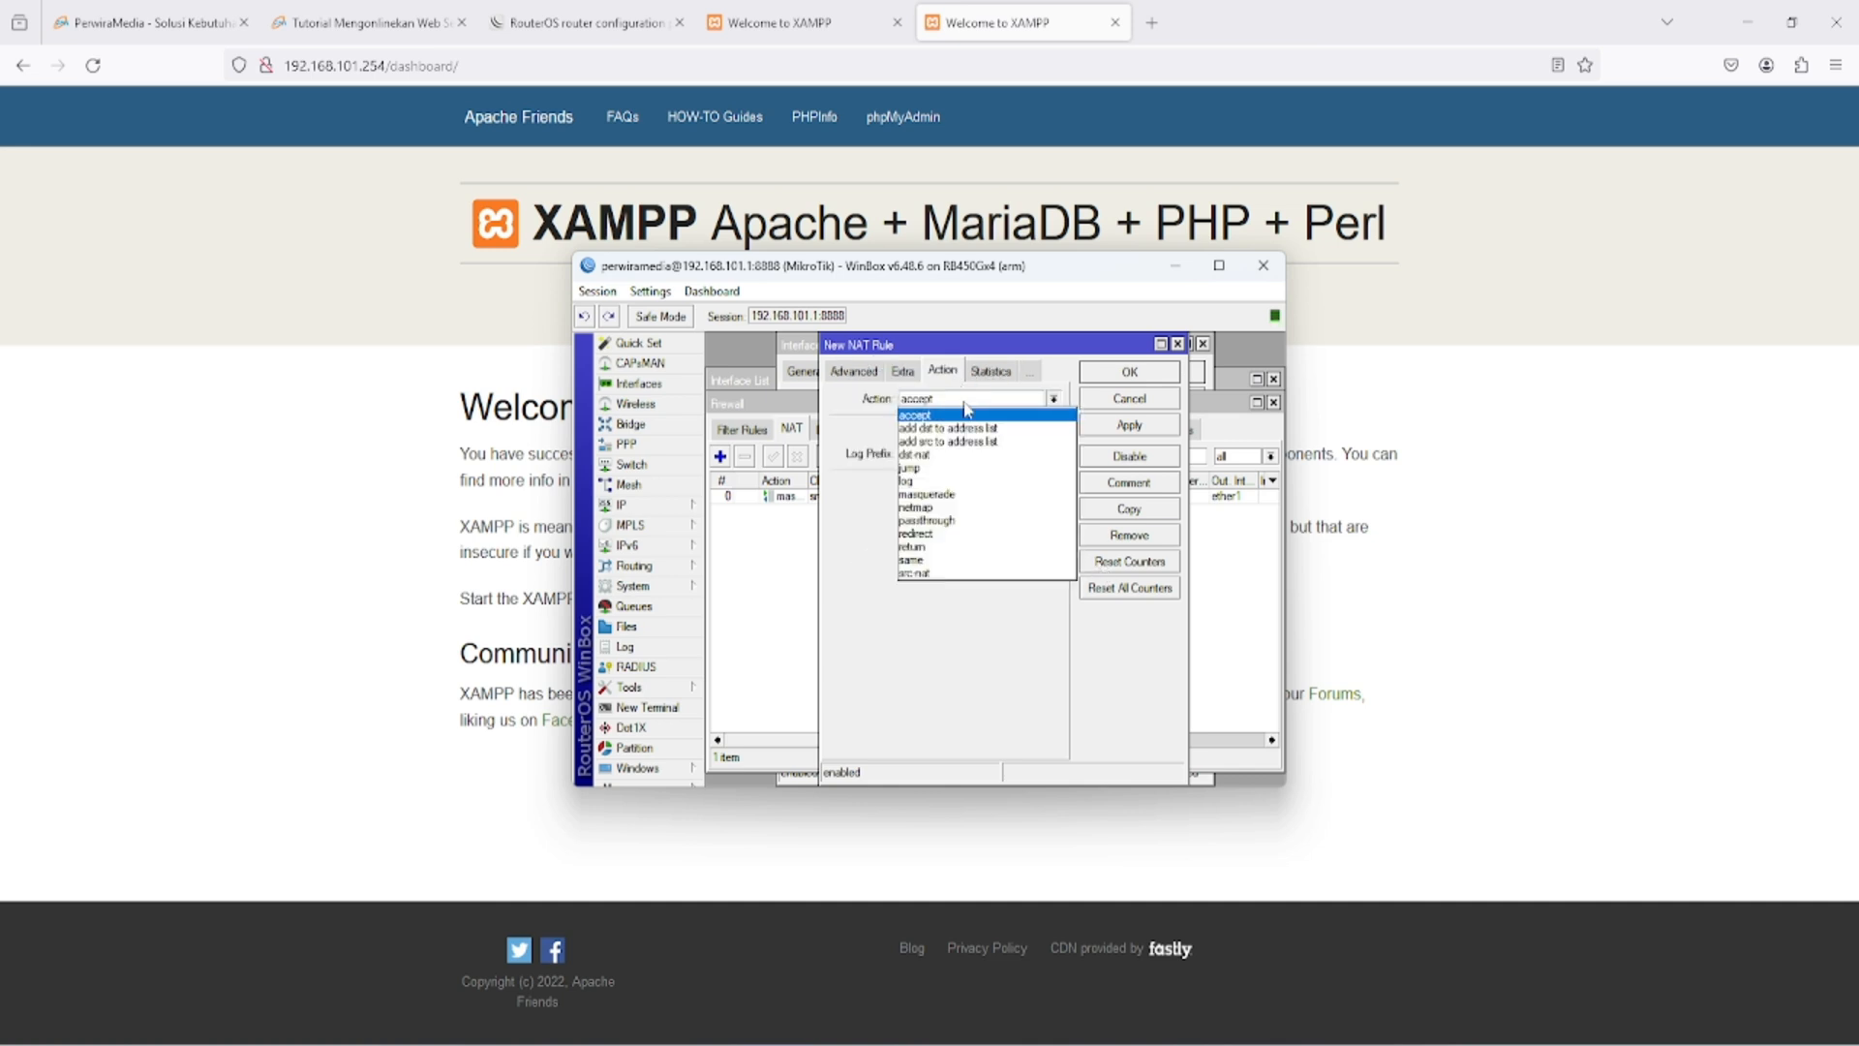
{"action": "left_click", "coordinate": [957, 495]}
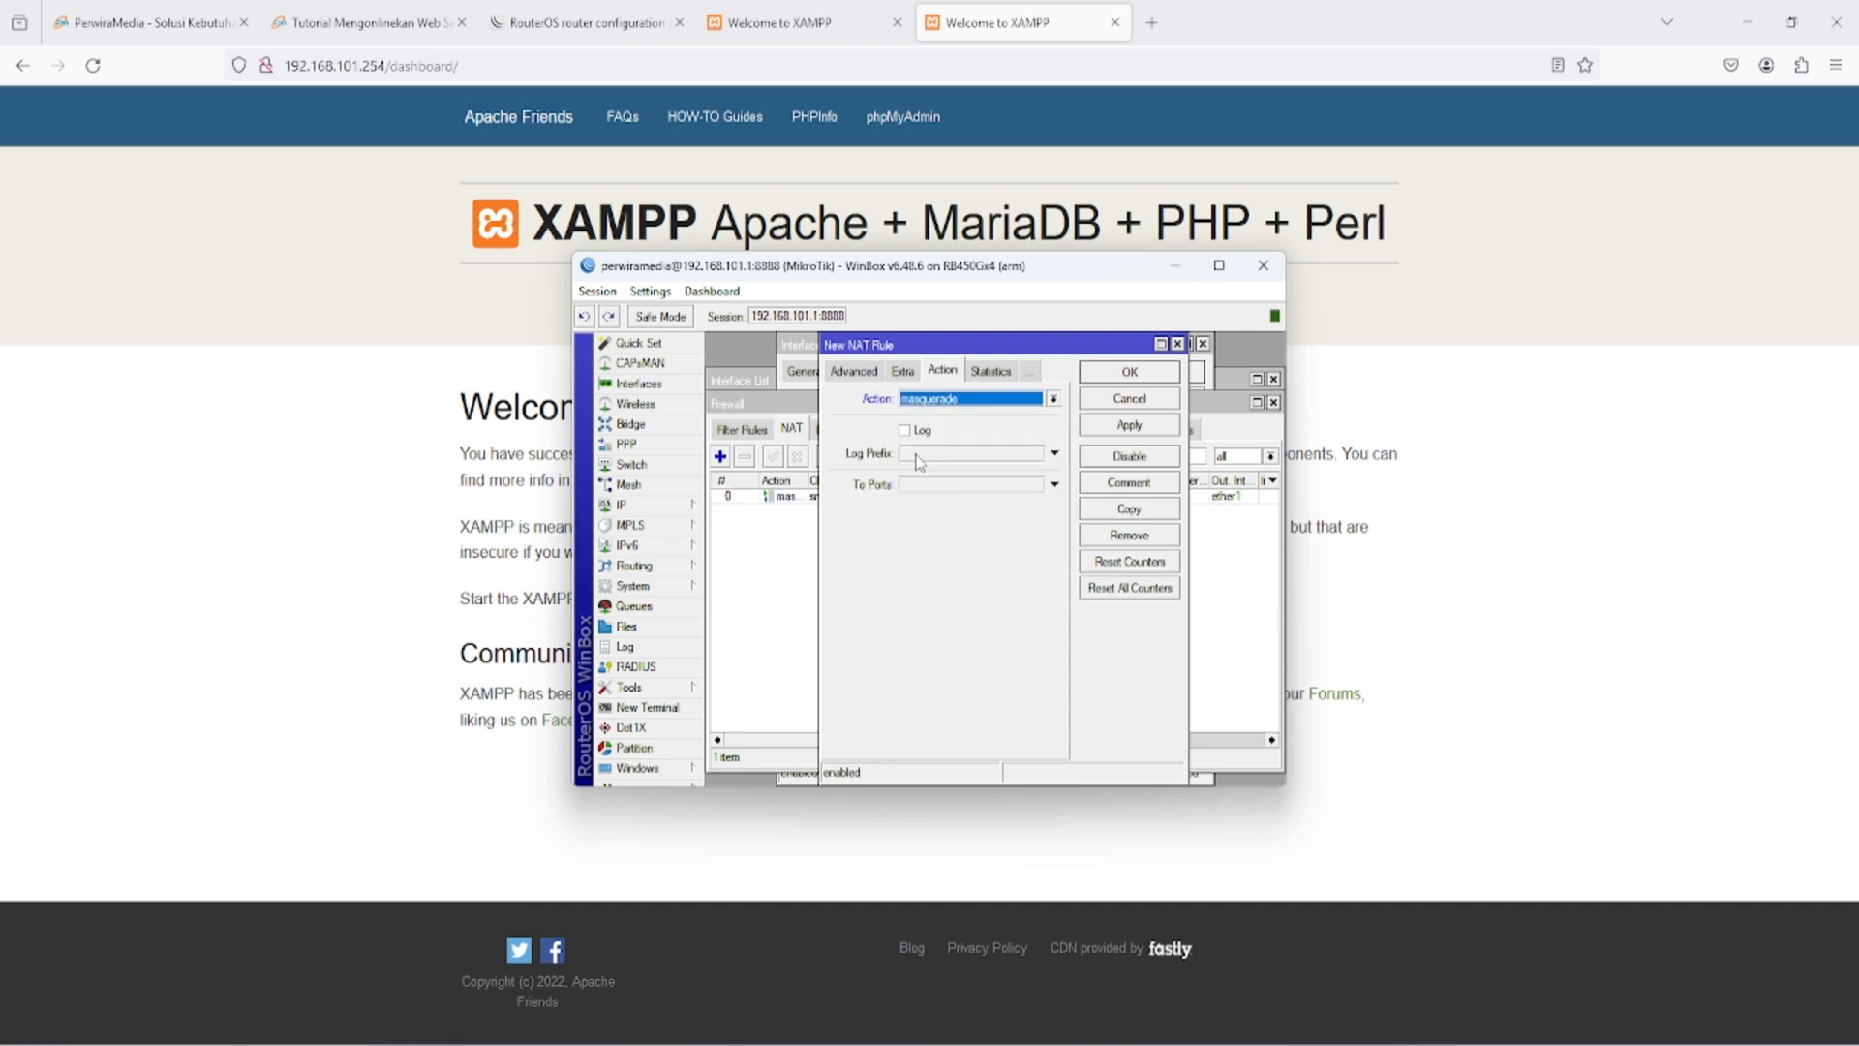
{"action": "left_click", "coordinate": [1028, 400]}
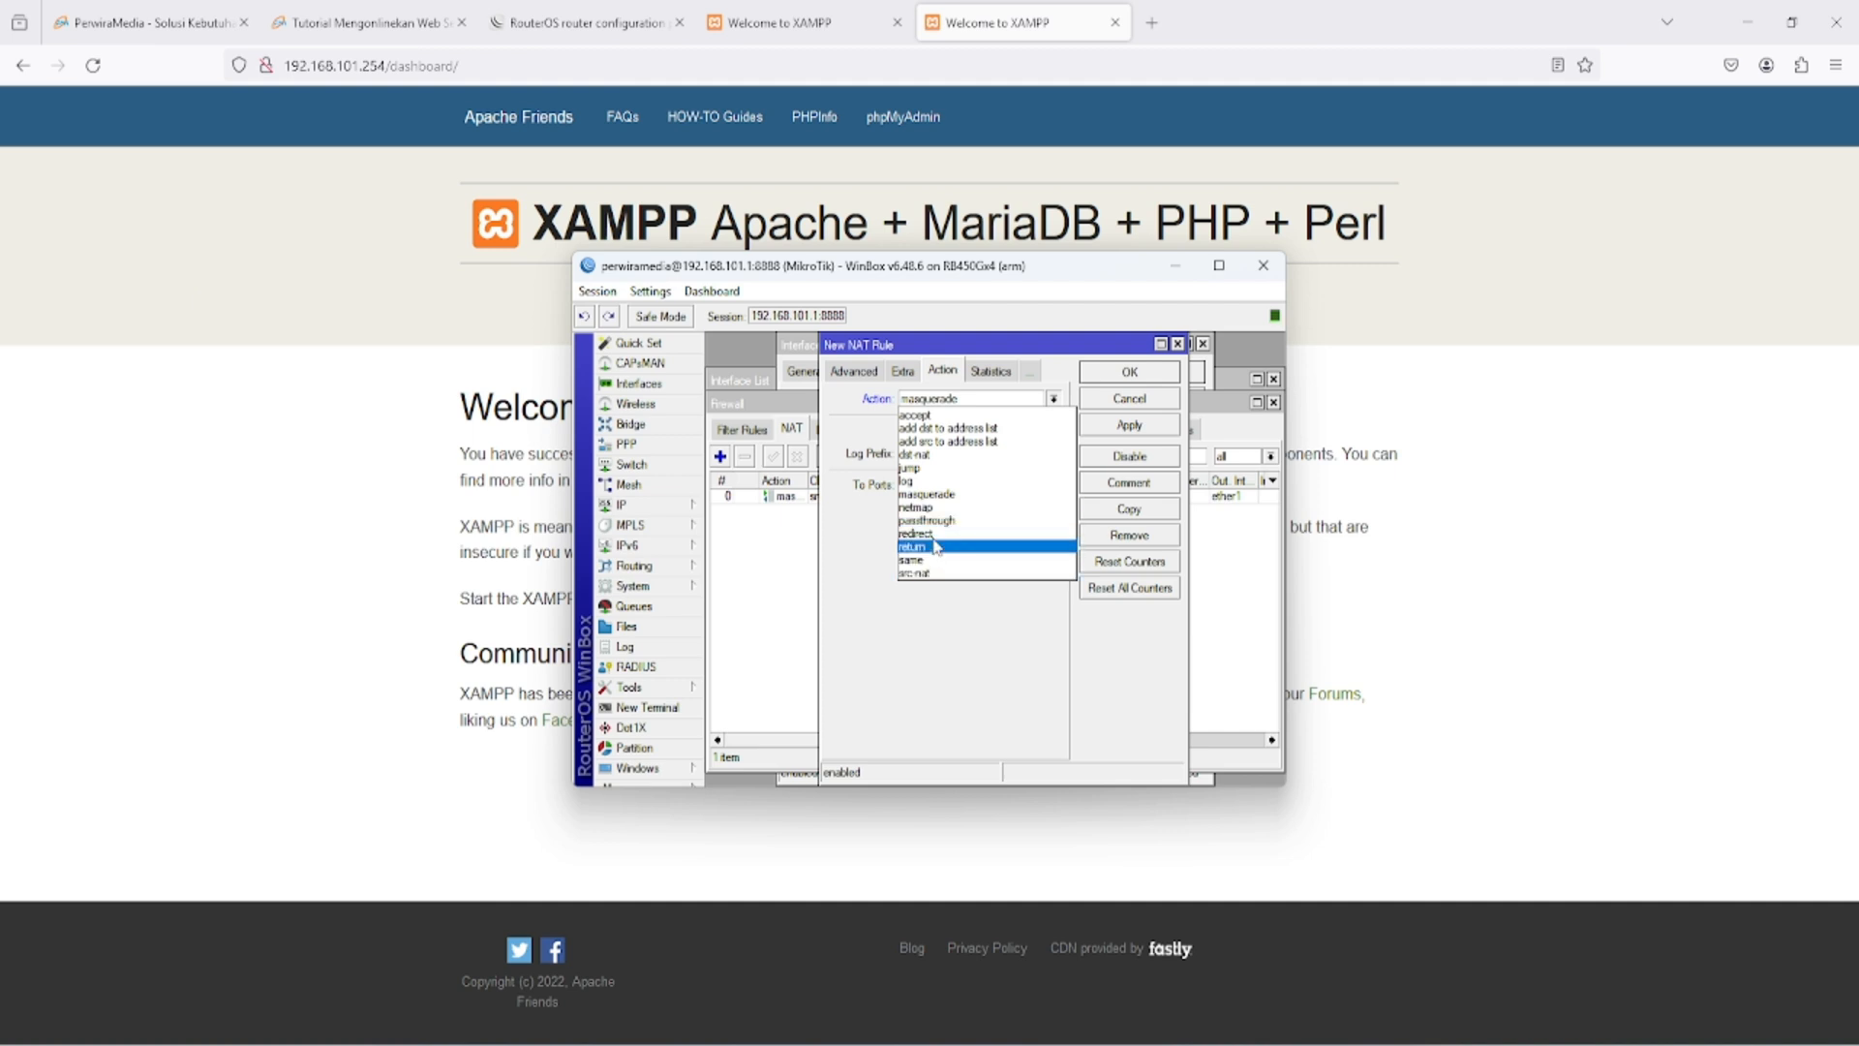
{"action": "left_click", "coordinate": [937, 455]}
{"action": "left_click", "coordinate": [936, 485]}
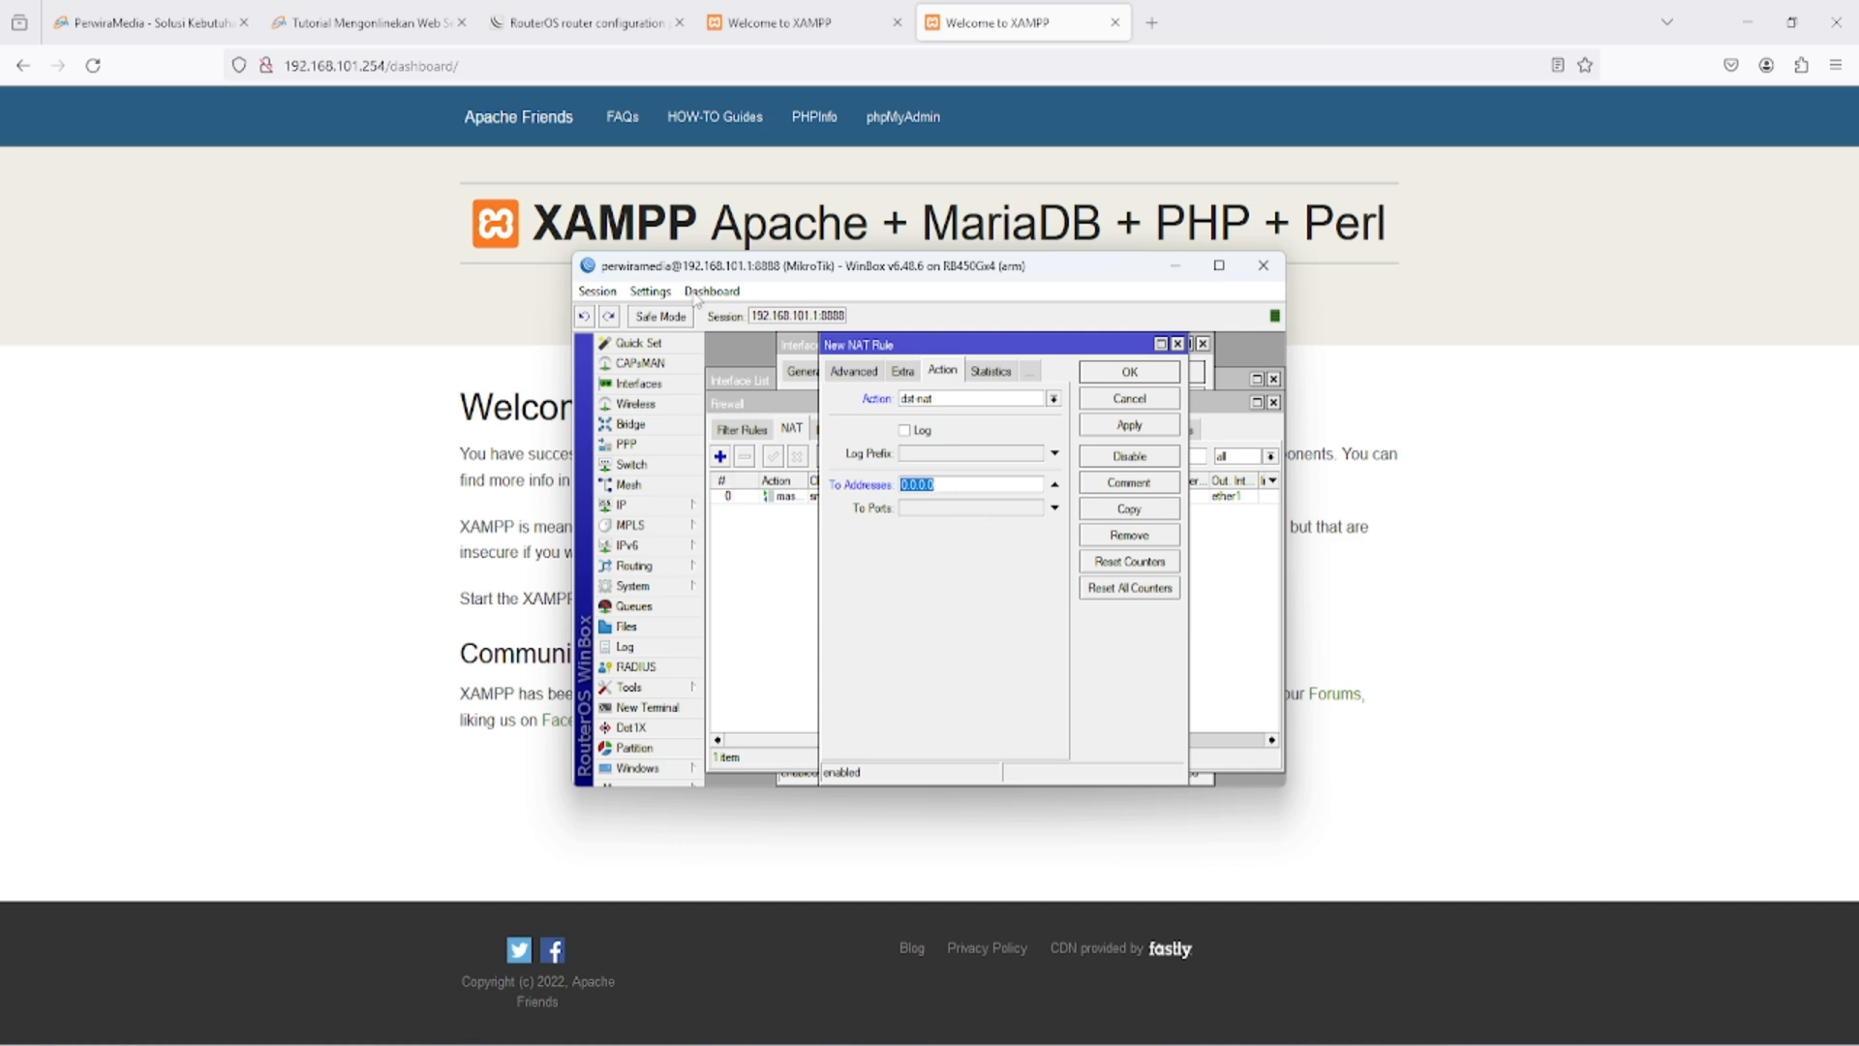
{"action": "type", "text": "192.168.101.254"}
{"action": "left_click", "coordinate": [1017, 510]}
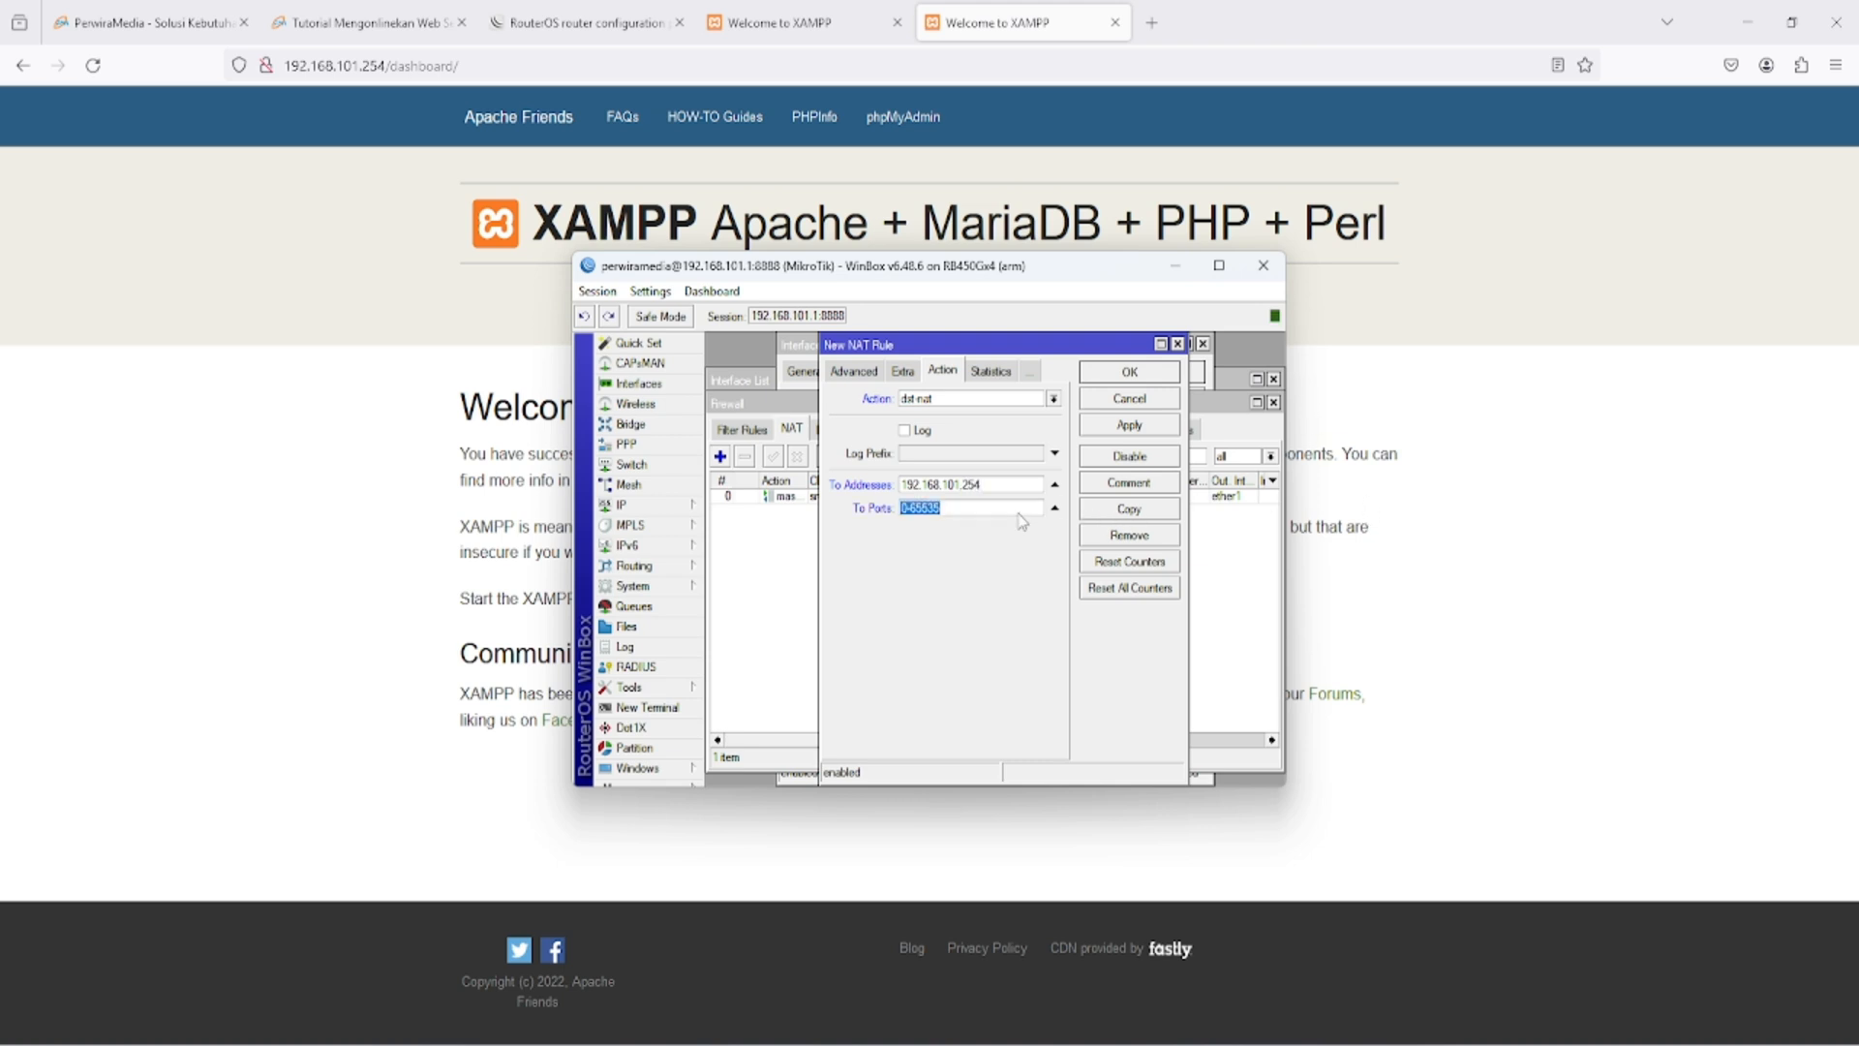
{"action": "type", "text": "80"}
{"action": "left_click", "coordinate": [1152, 375]}
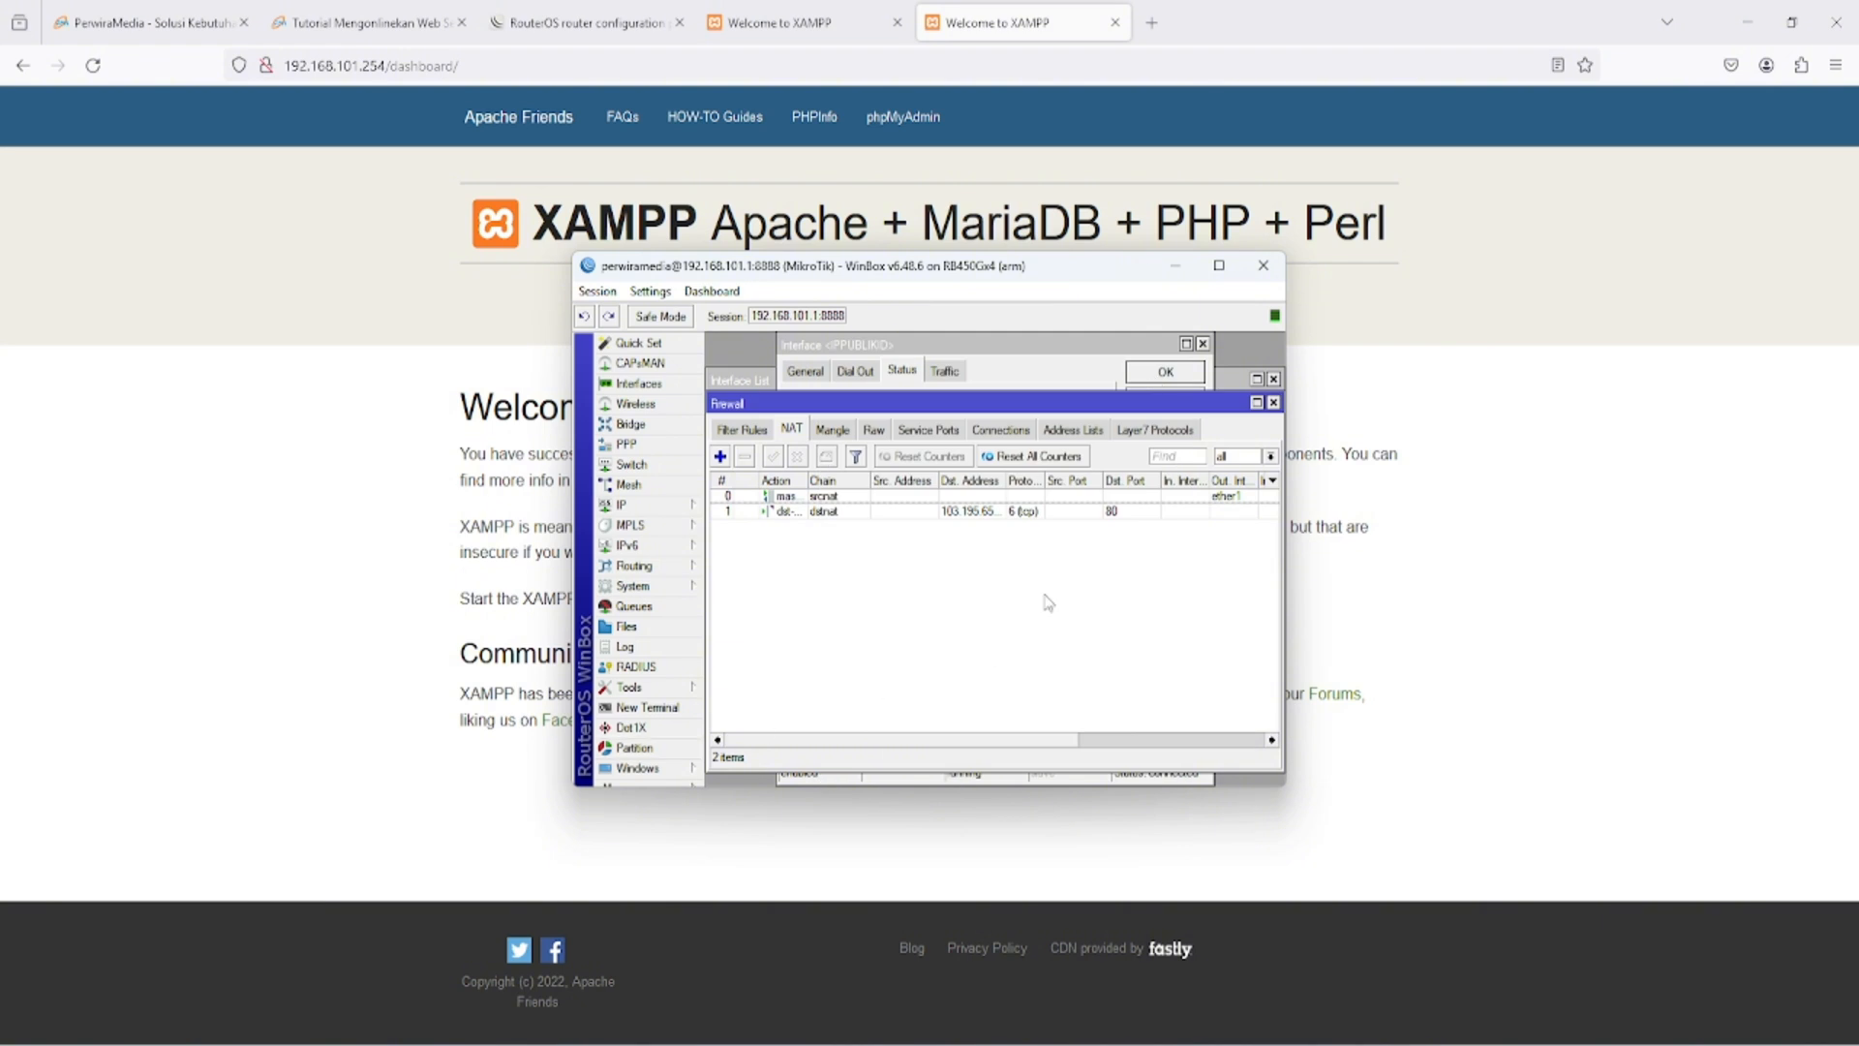
- Open the public address 103.195.65.215 in a new Firefox tab to test access to the web server
{"action": "left_click", "coordinate": [785, 21]}
{"action": "left_click", "coordinate": [1027, 22]}
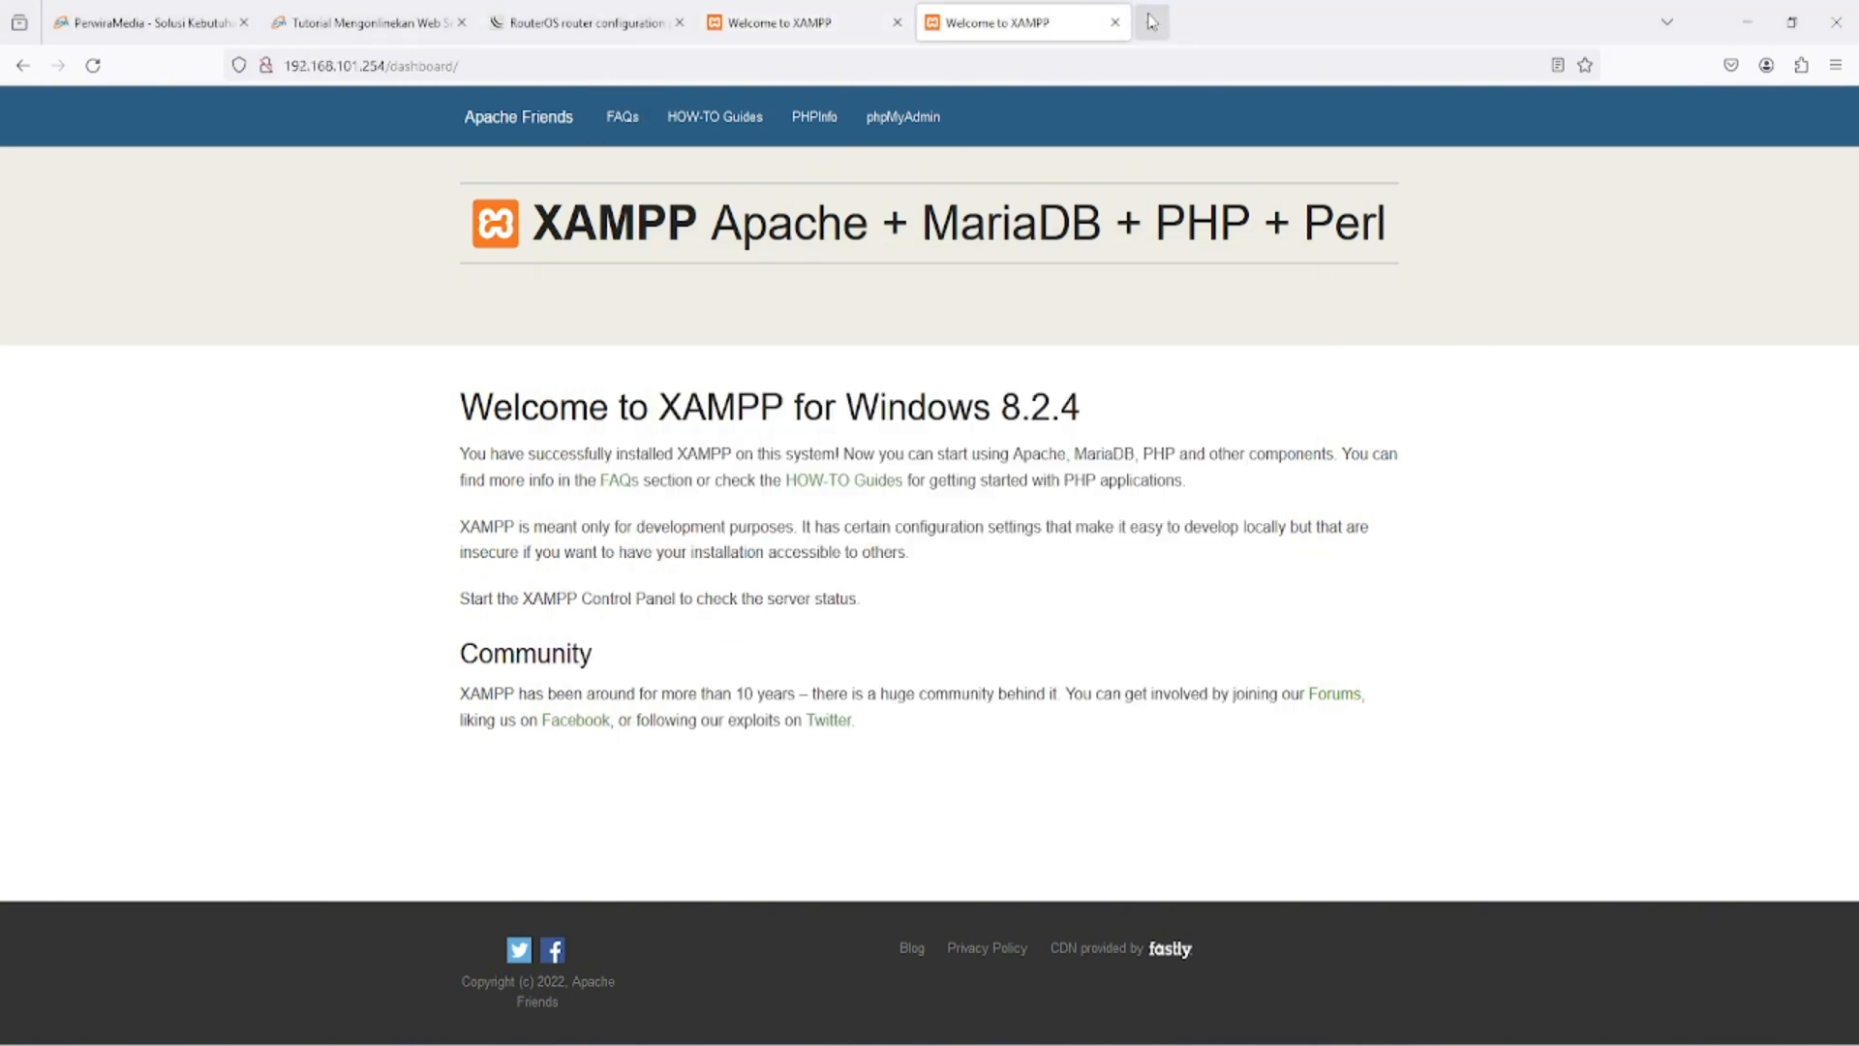
{"action": "left_click", "coordinate": [1151, 21]}
{"action": "type", "text": "103.195.65.215"}
{"action": "key", "text": "Return"}
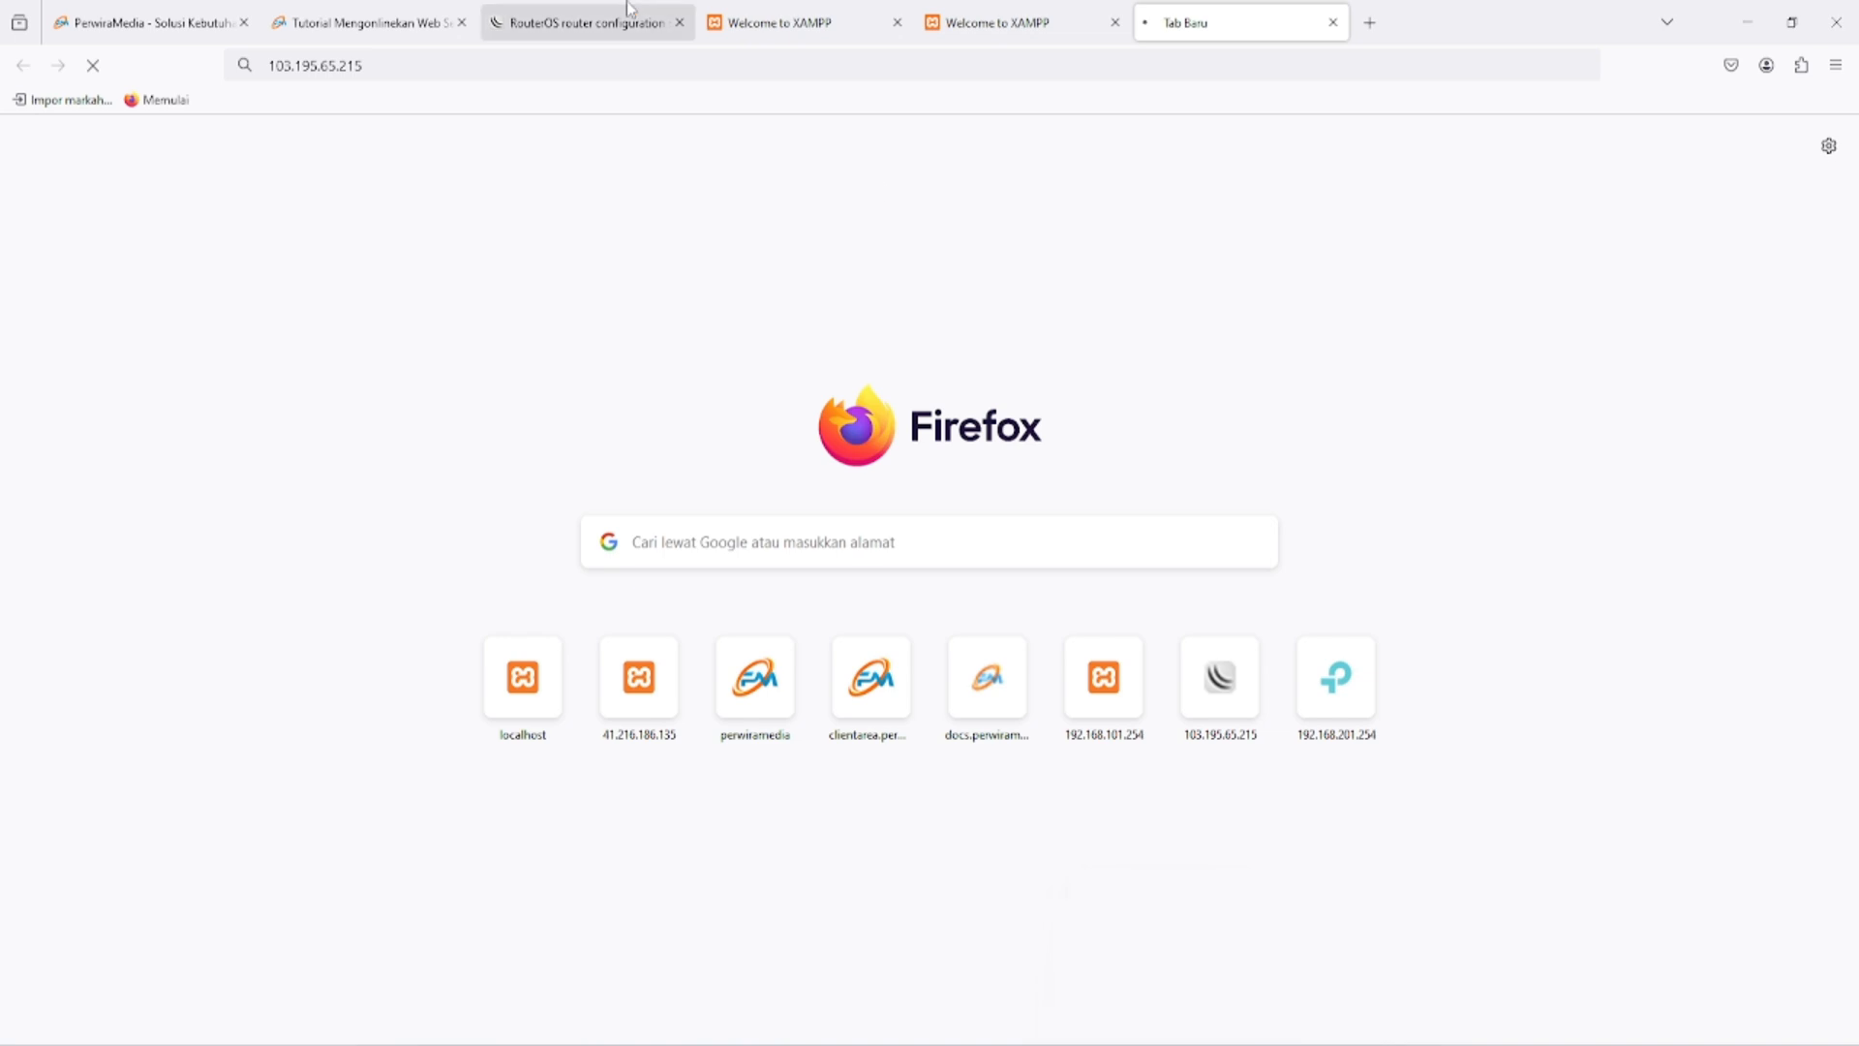
- Find the hairpin NAT script in the Perwira Media tutorial and add a new NAT rule in WinBox with the action masquerade
{"action": "left_click", "coordinate": [325, 14]}
{"action": "scroll", "coordinate": [1102, 286], "scroll_direction": "down", "scroll_amount": 5}
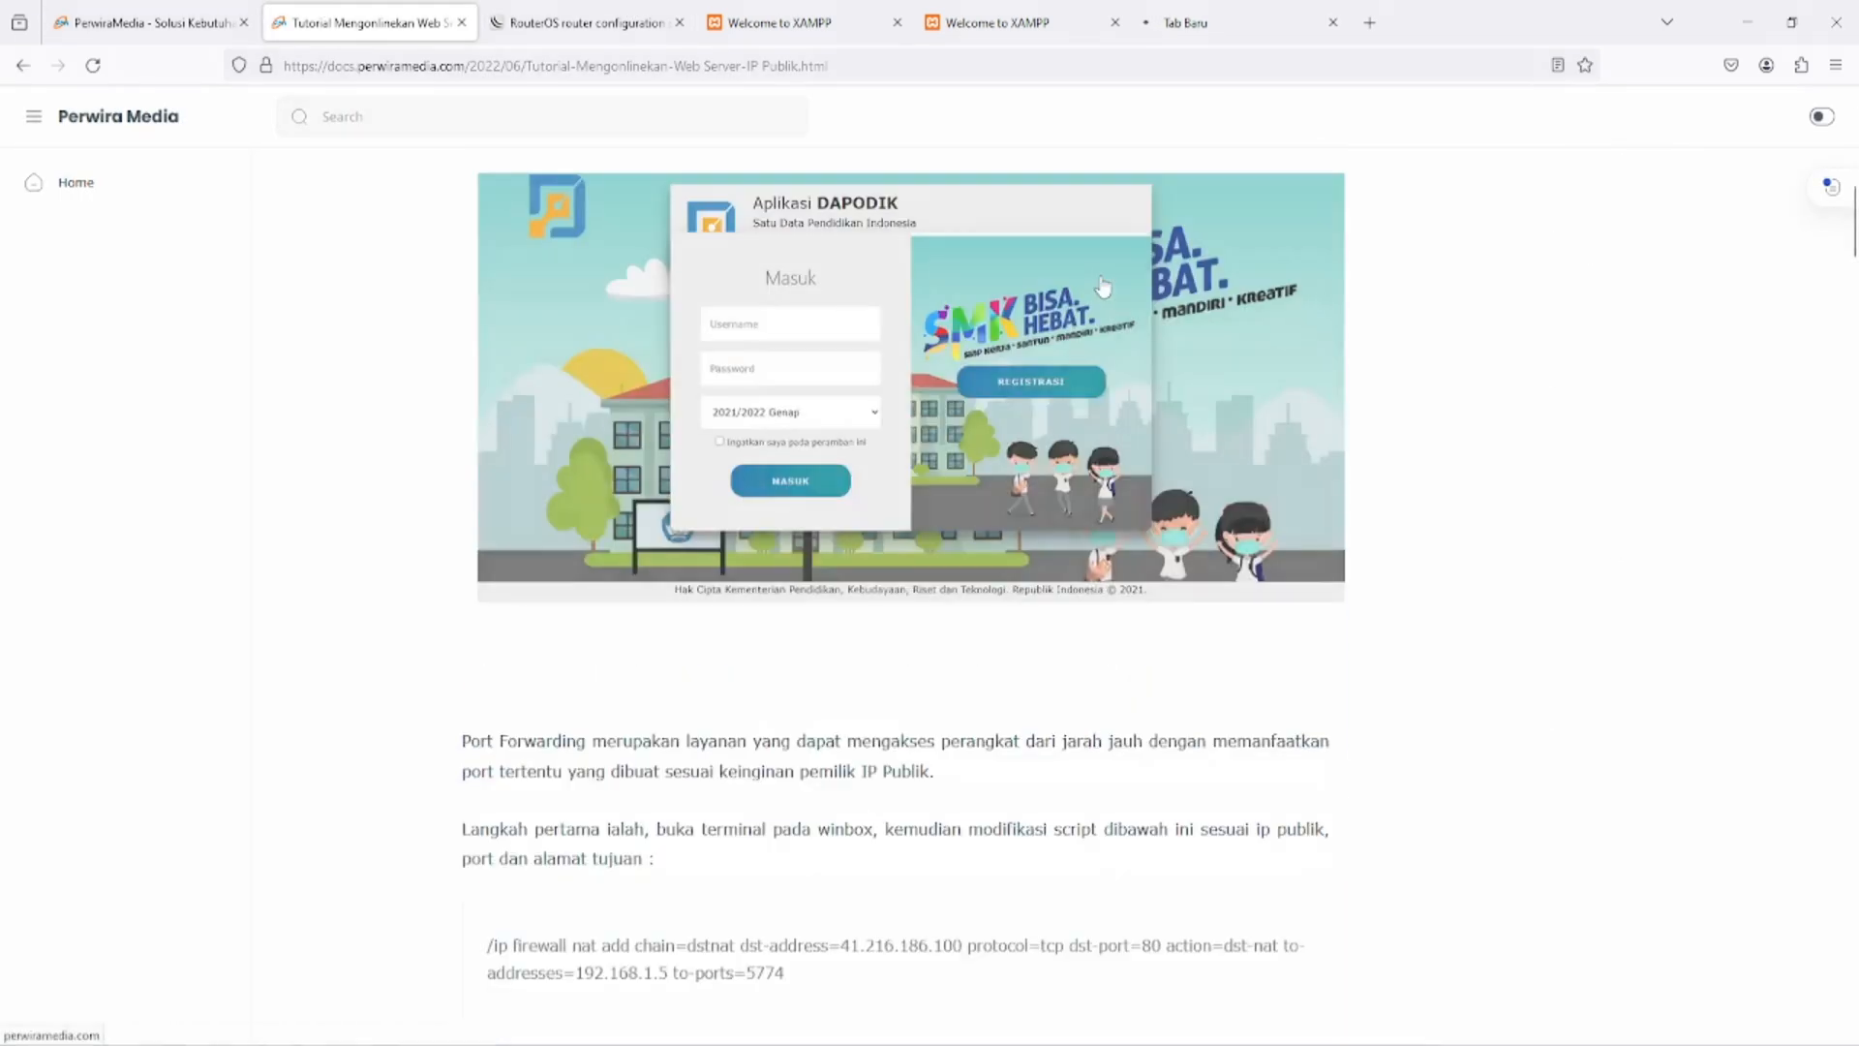
{"action": "scroll", "coordinate": [1102, 286], "scroll_direction": "down", "scroll_amount": 15}
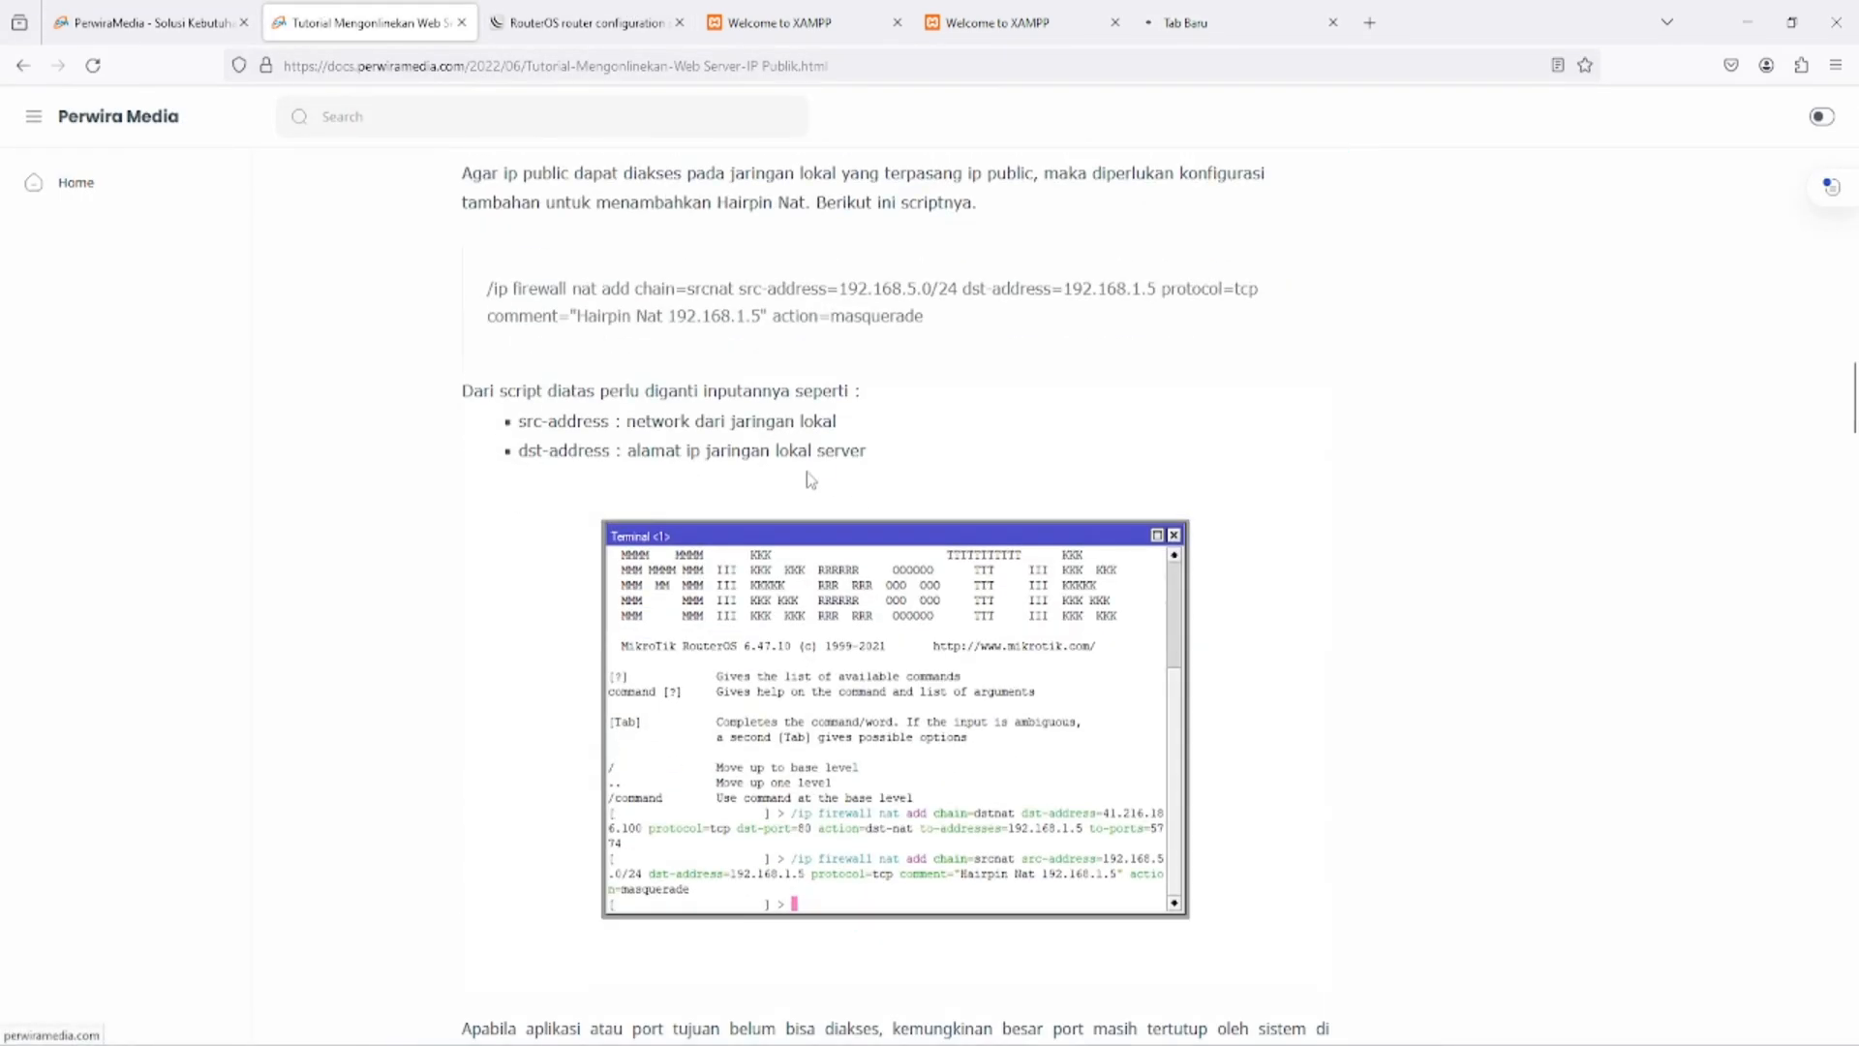
{"action": "scroll", "coordinate": [826, 296], "scroll_direction": "up", "scroll_amount": 12}
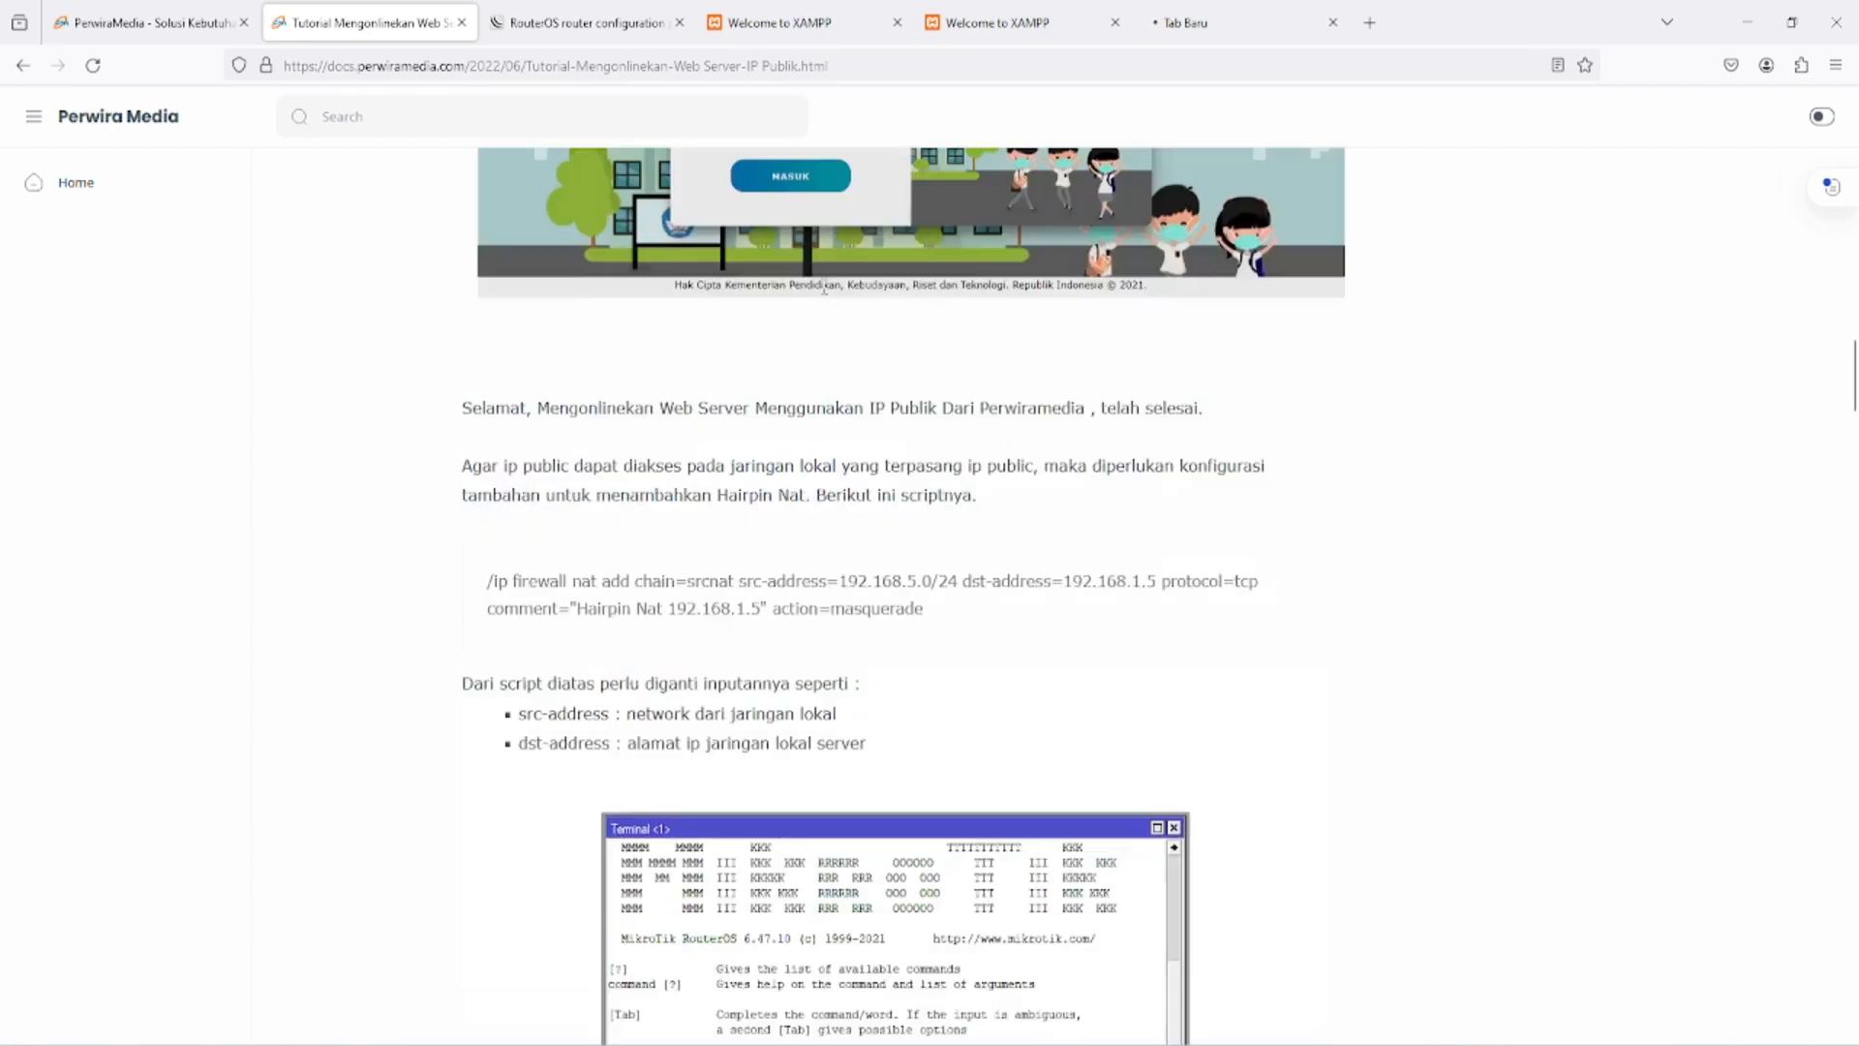
{"action": "scroll", "coordinate": [826, 296], "scroll_direction": "up", "scroll_amount": 5}
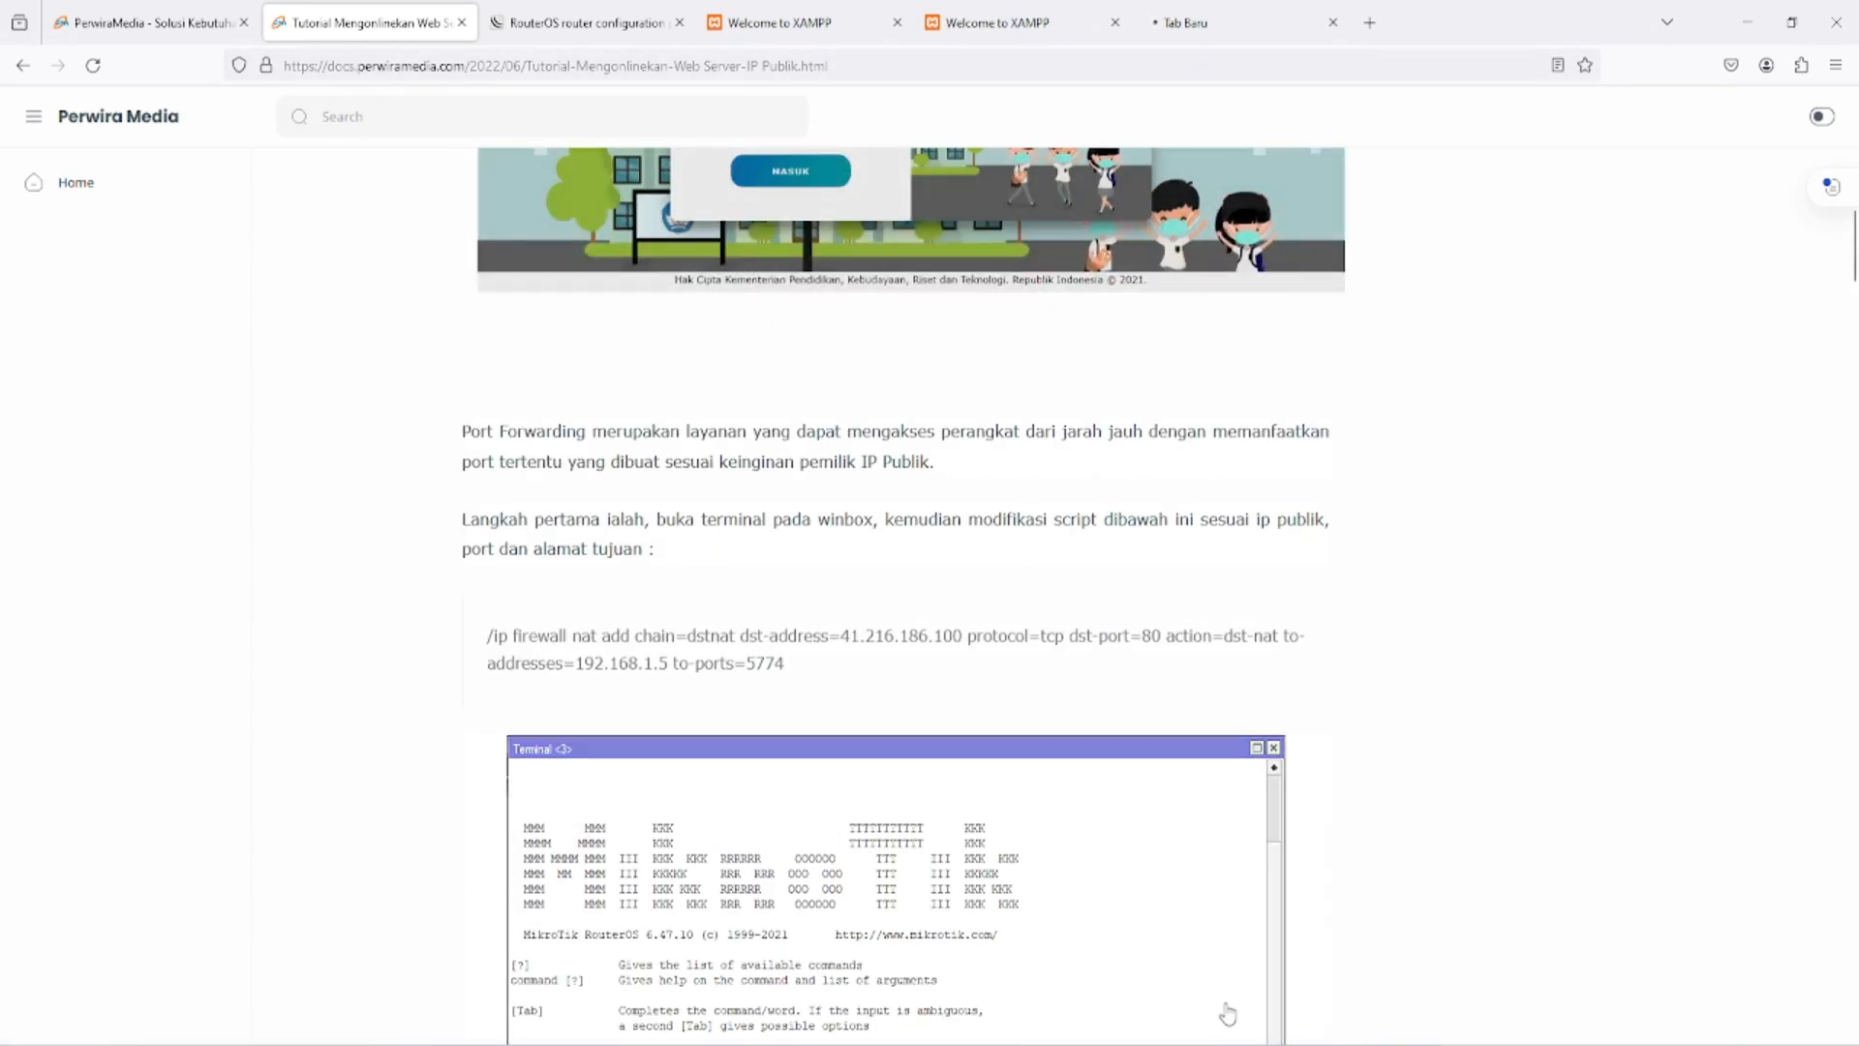
{"action": "key", "text": "alt+Tab"}
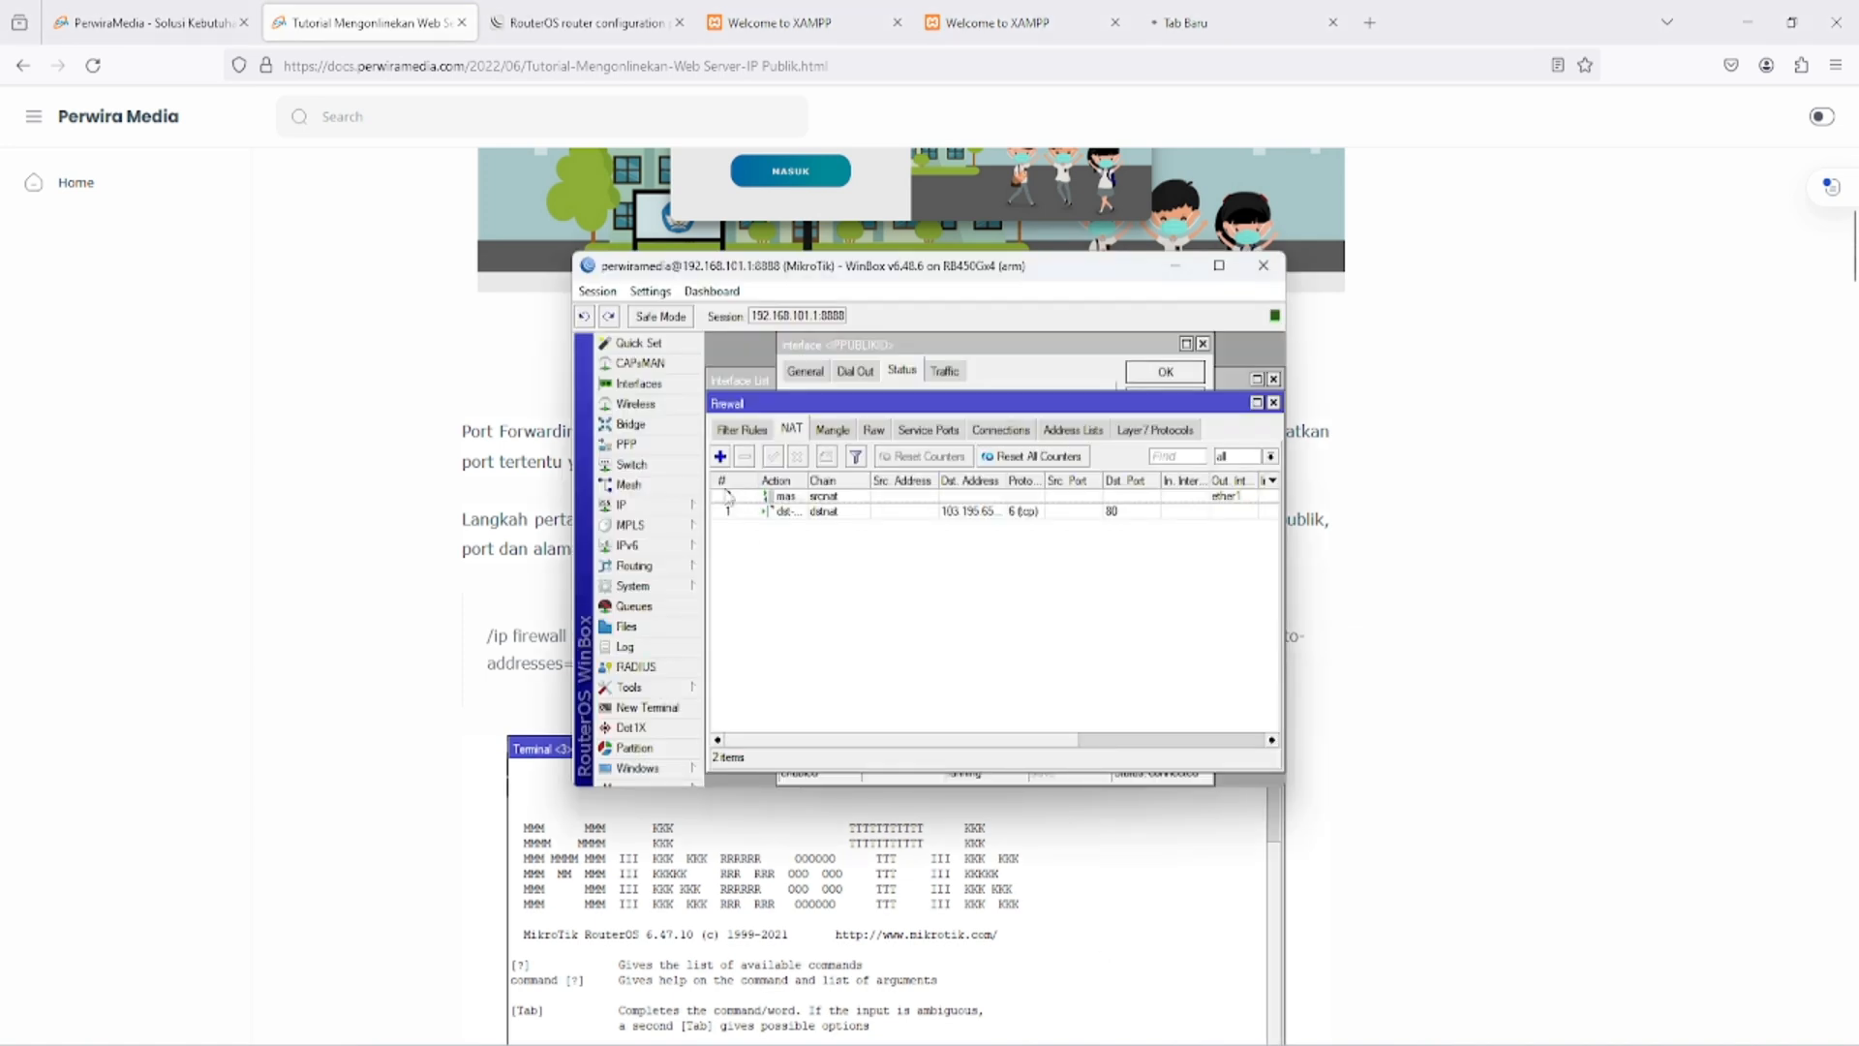
{"action": "left_click", "coordinate": [721, 457]}
{"action": "left_click", "coordinate": [966, 400]}
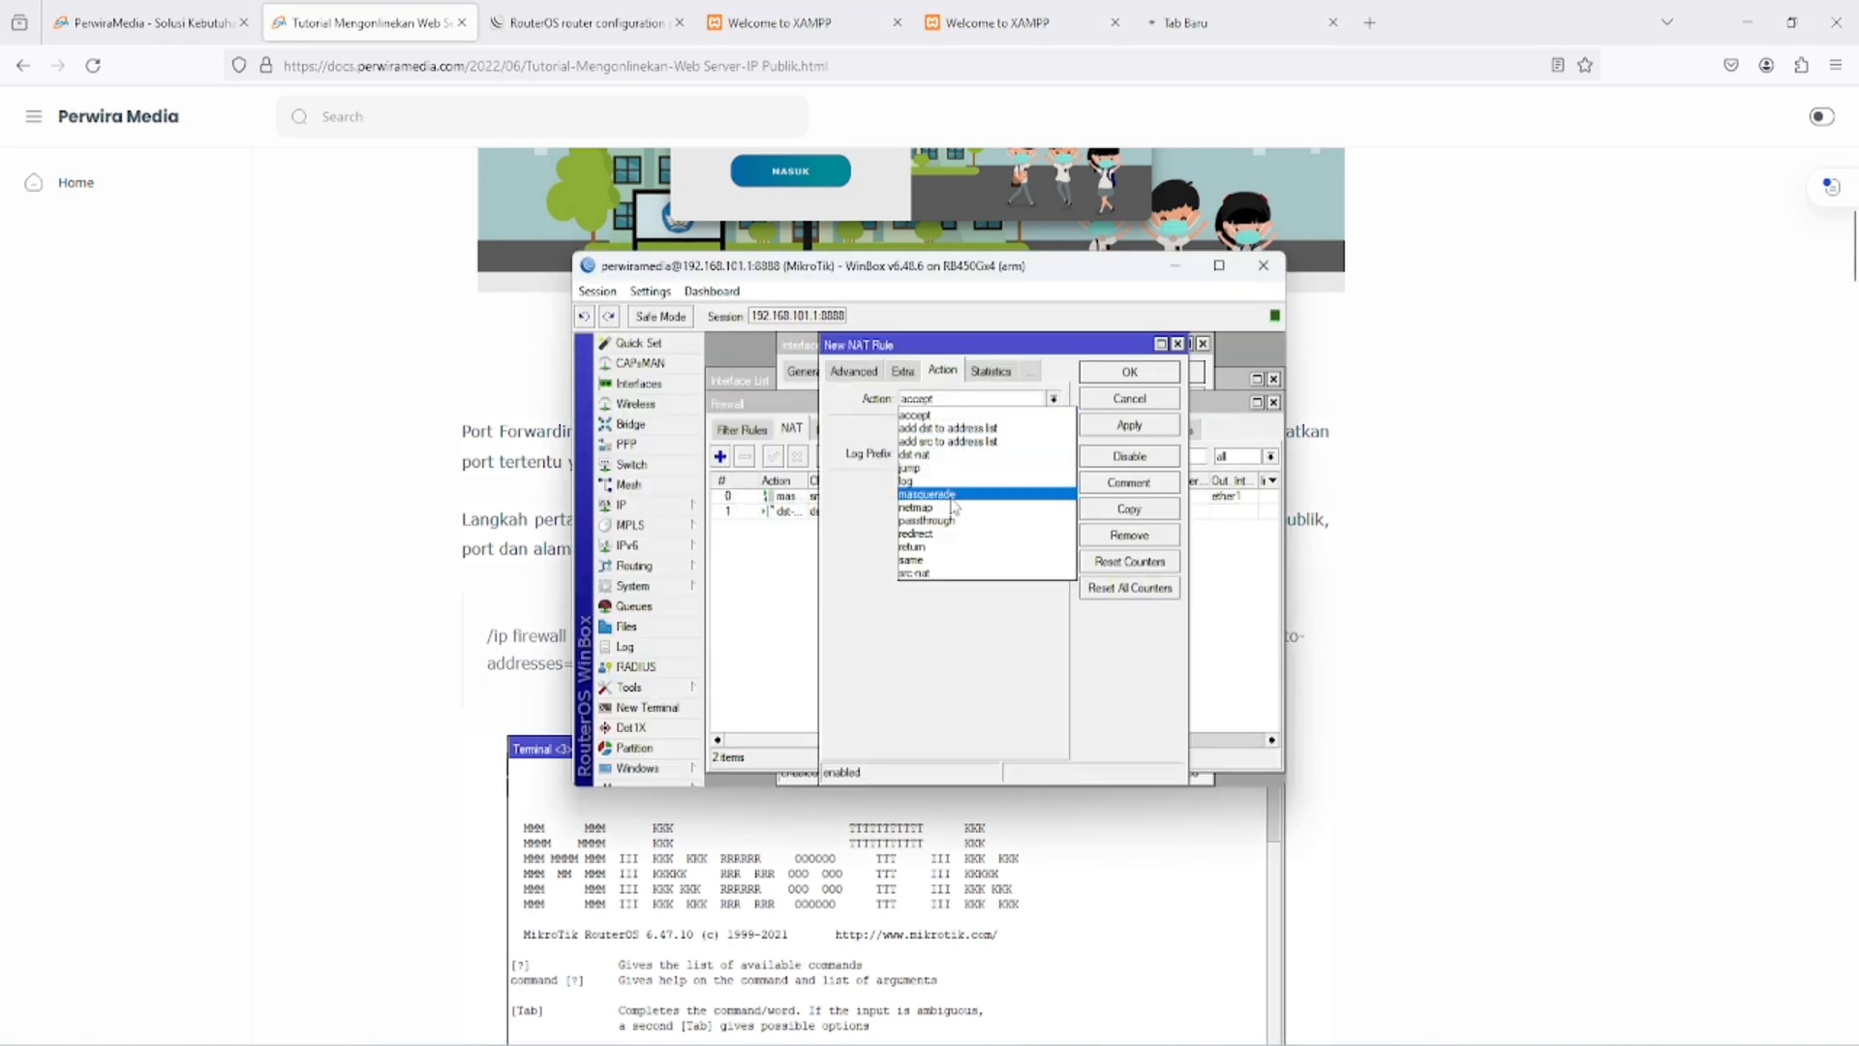
{"action": "left_click", "coordinate": [915, 507]}
{"action": "left_click", "coordinate": [948, 398]}
{"action": "left_click", "coordinate": [932, 494]}
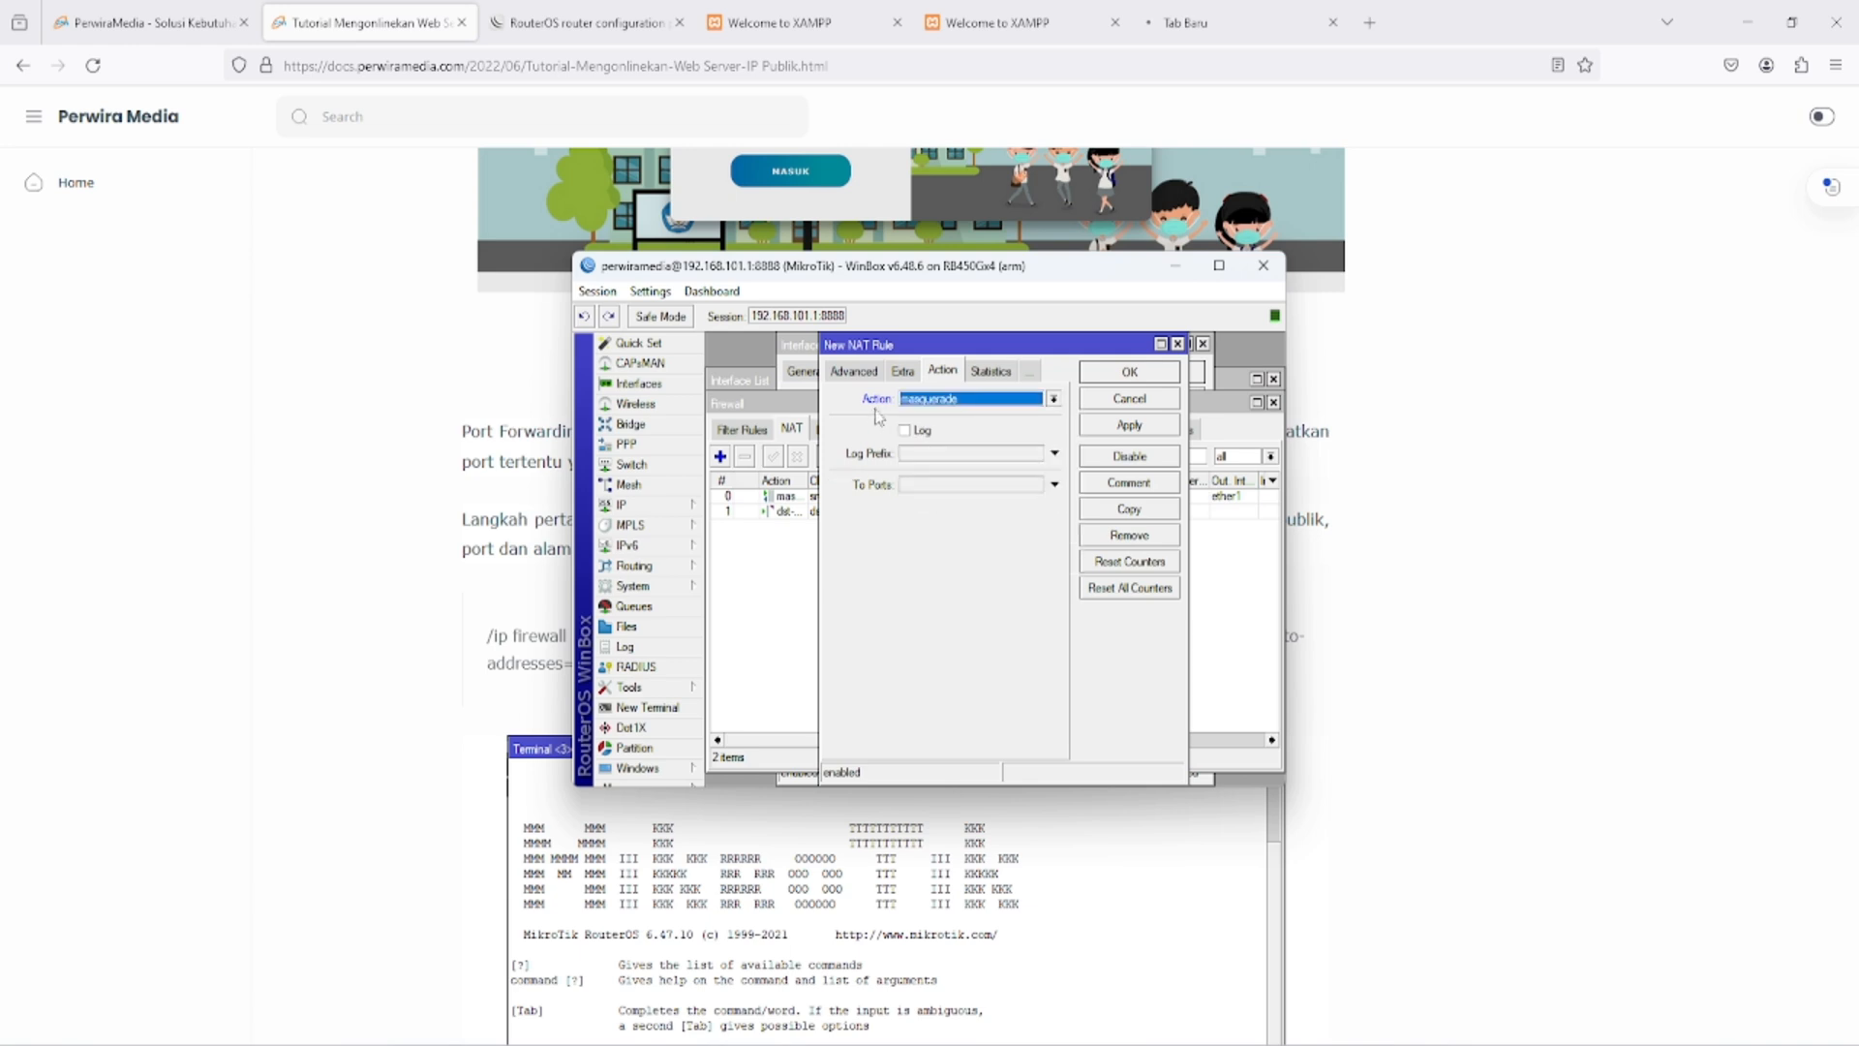
- Set the masquerade rule's destination address to 192.168.101.254 and source address to 192.168.101.0/24 on the srcnat chain, and save it
{"action": "left_click", "coordinate": [851, 372]}
{"action": "left_click", "coordinate": [849, 371]}
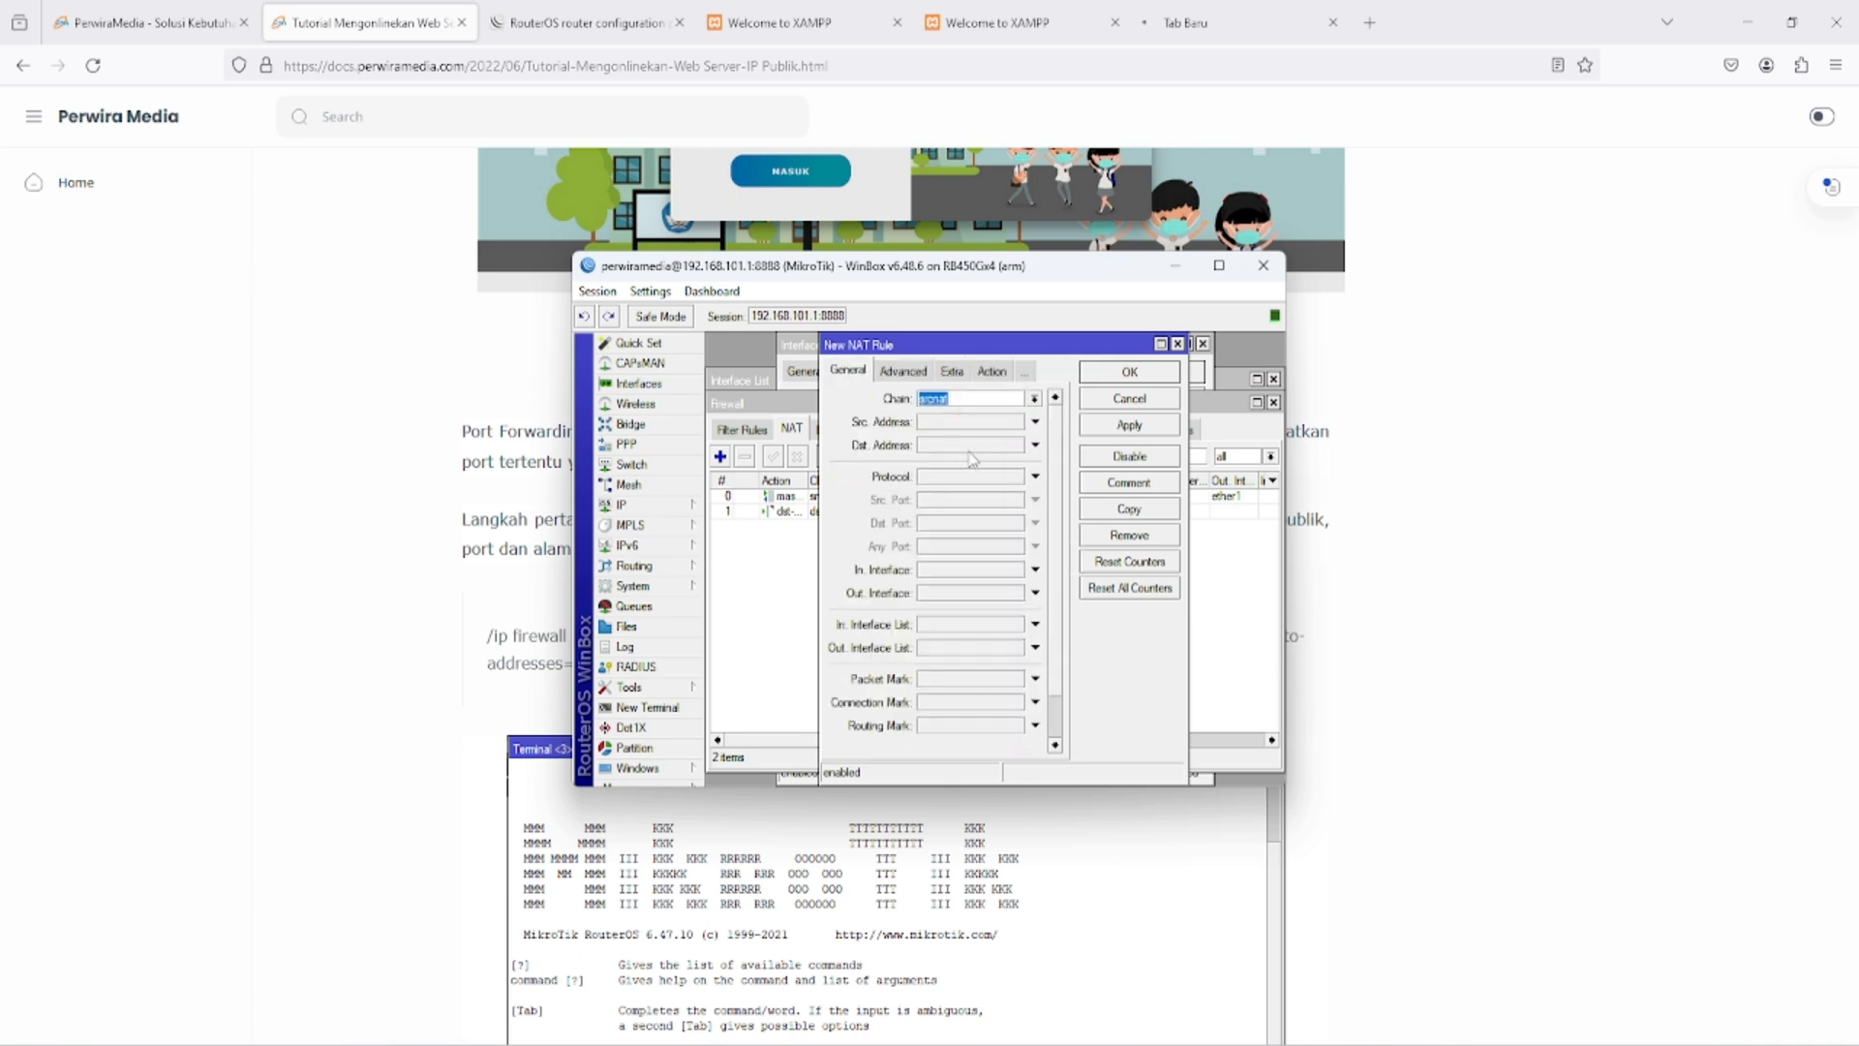
{"action": "left_click", "coordinate": [984, 447]}
{"action": "type", "text": "192.168.101.254"}
{"action": "left_click", "coordinate": [954, 426]}
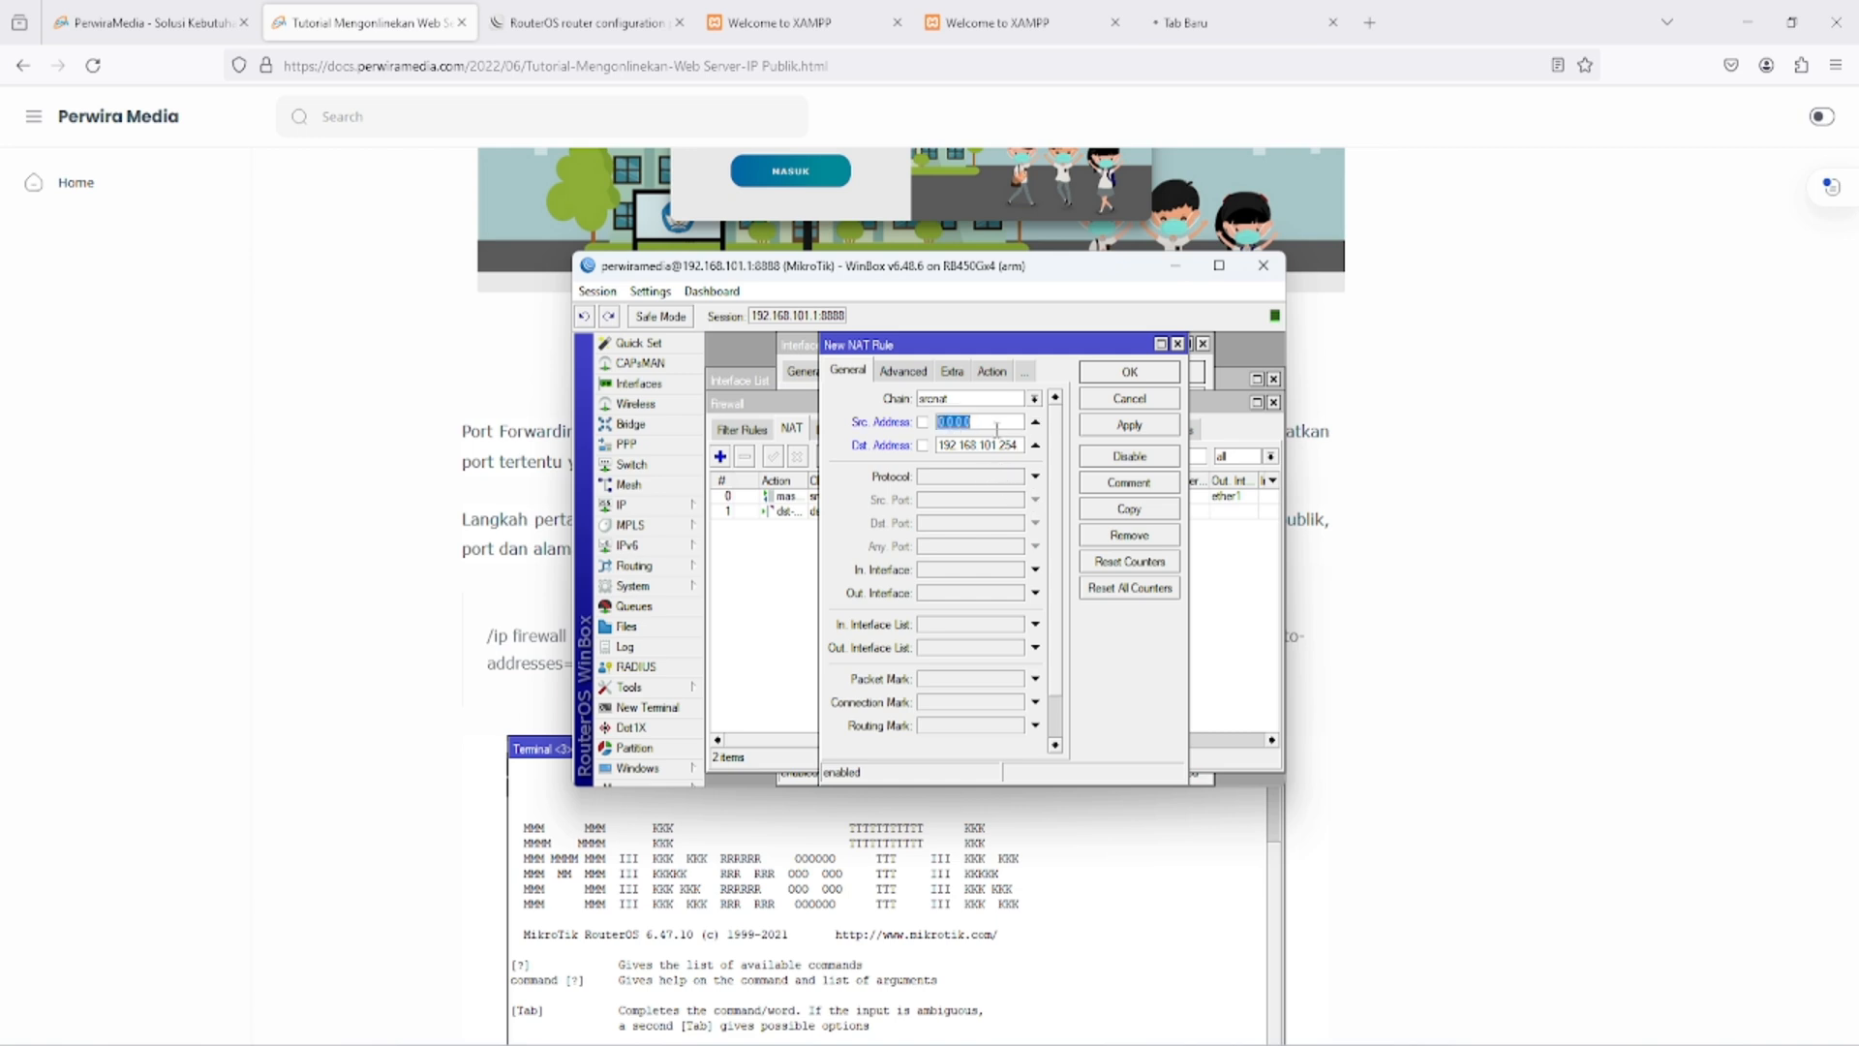
{"action": "type", "text": "192.168.101.0/24"}
{"action": "left_click", "coordinate": [1154, 375]}
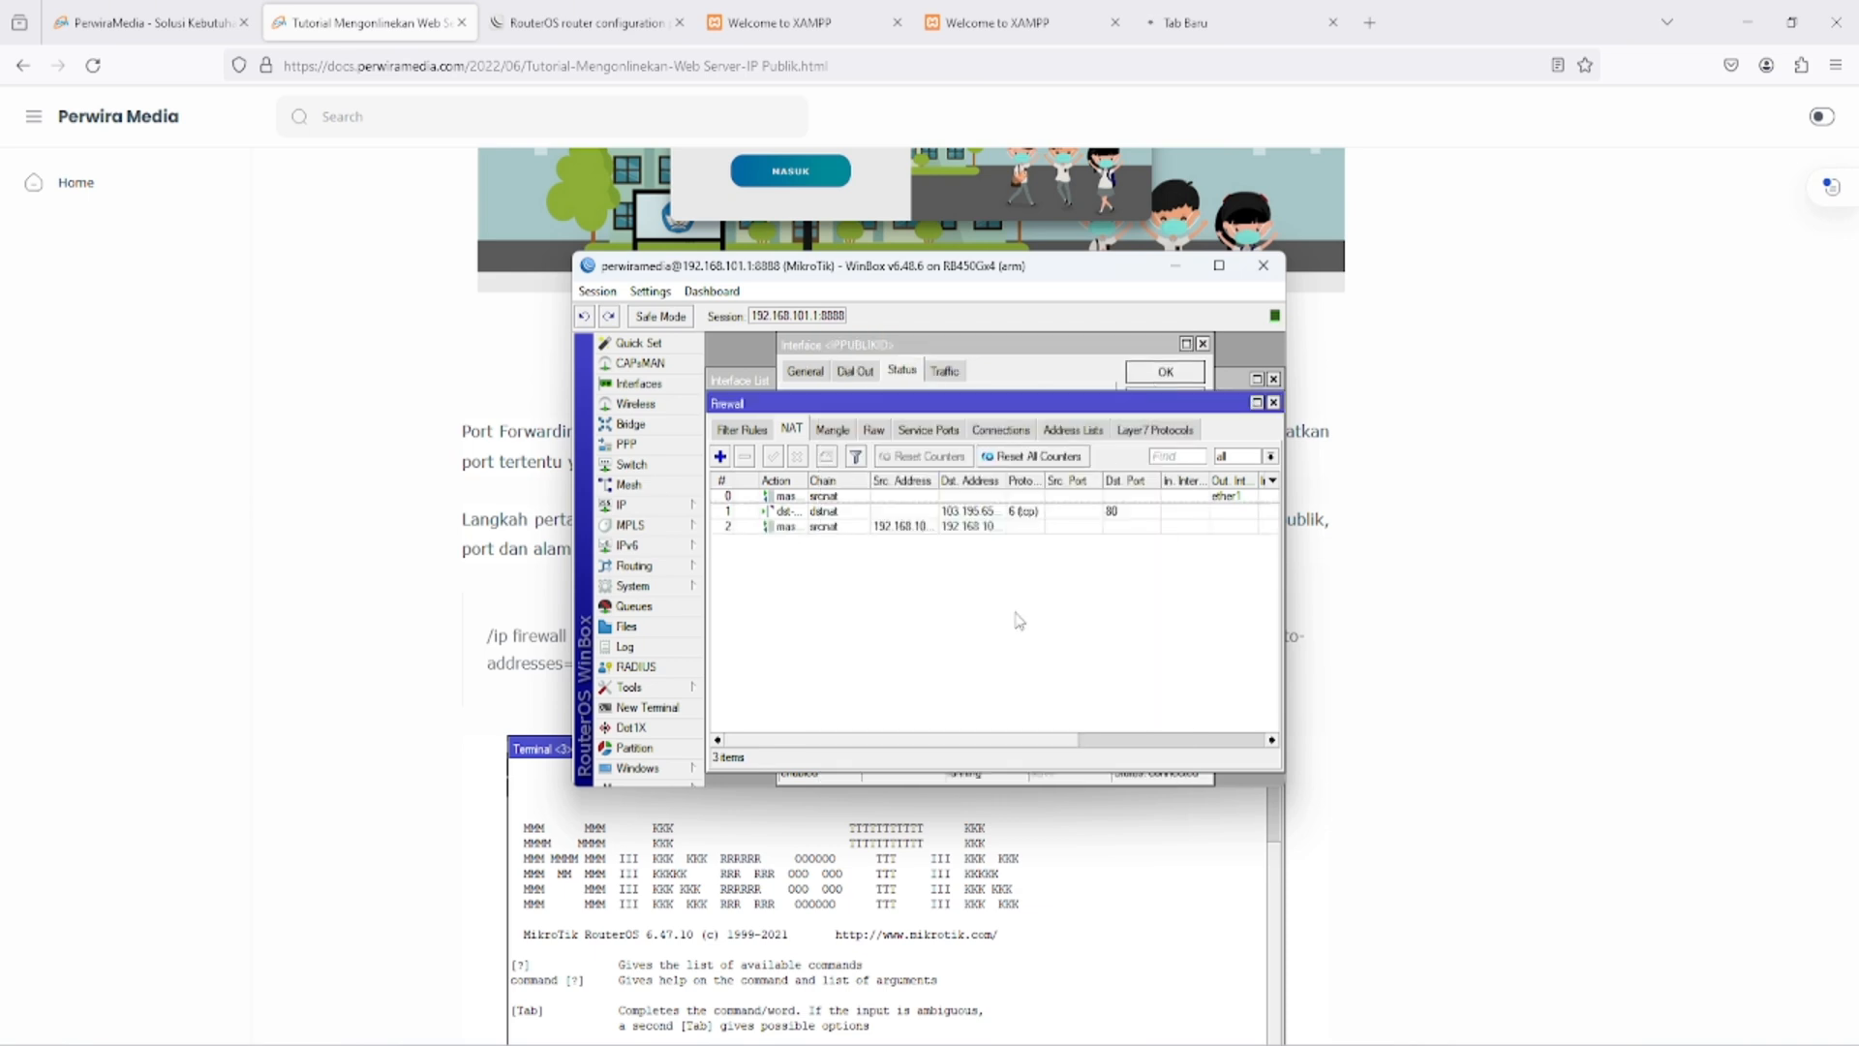
- Reload 103.195.65.215 in its Firefox tab to retest access through the public IP
{"action": "left_click", "coordinate": [1200, 25]}
{"action": "left_click", "coordinate": [1174, 62]}
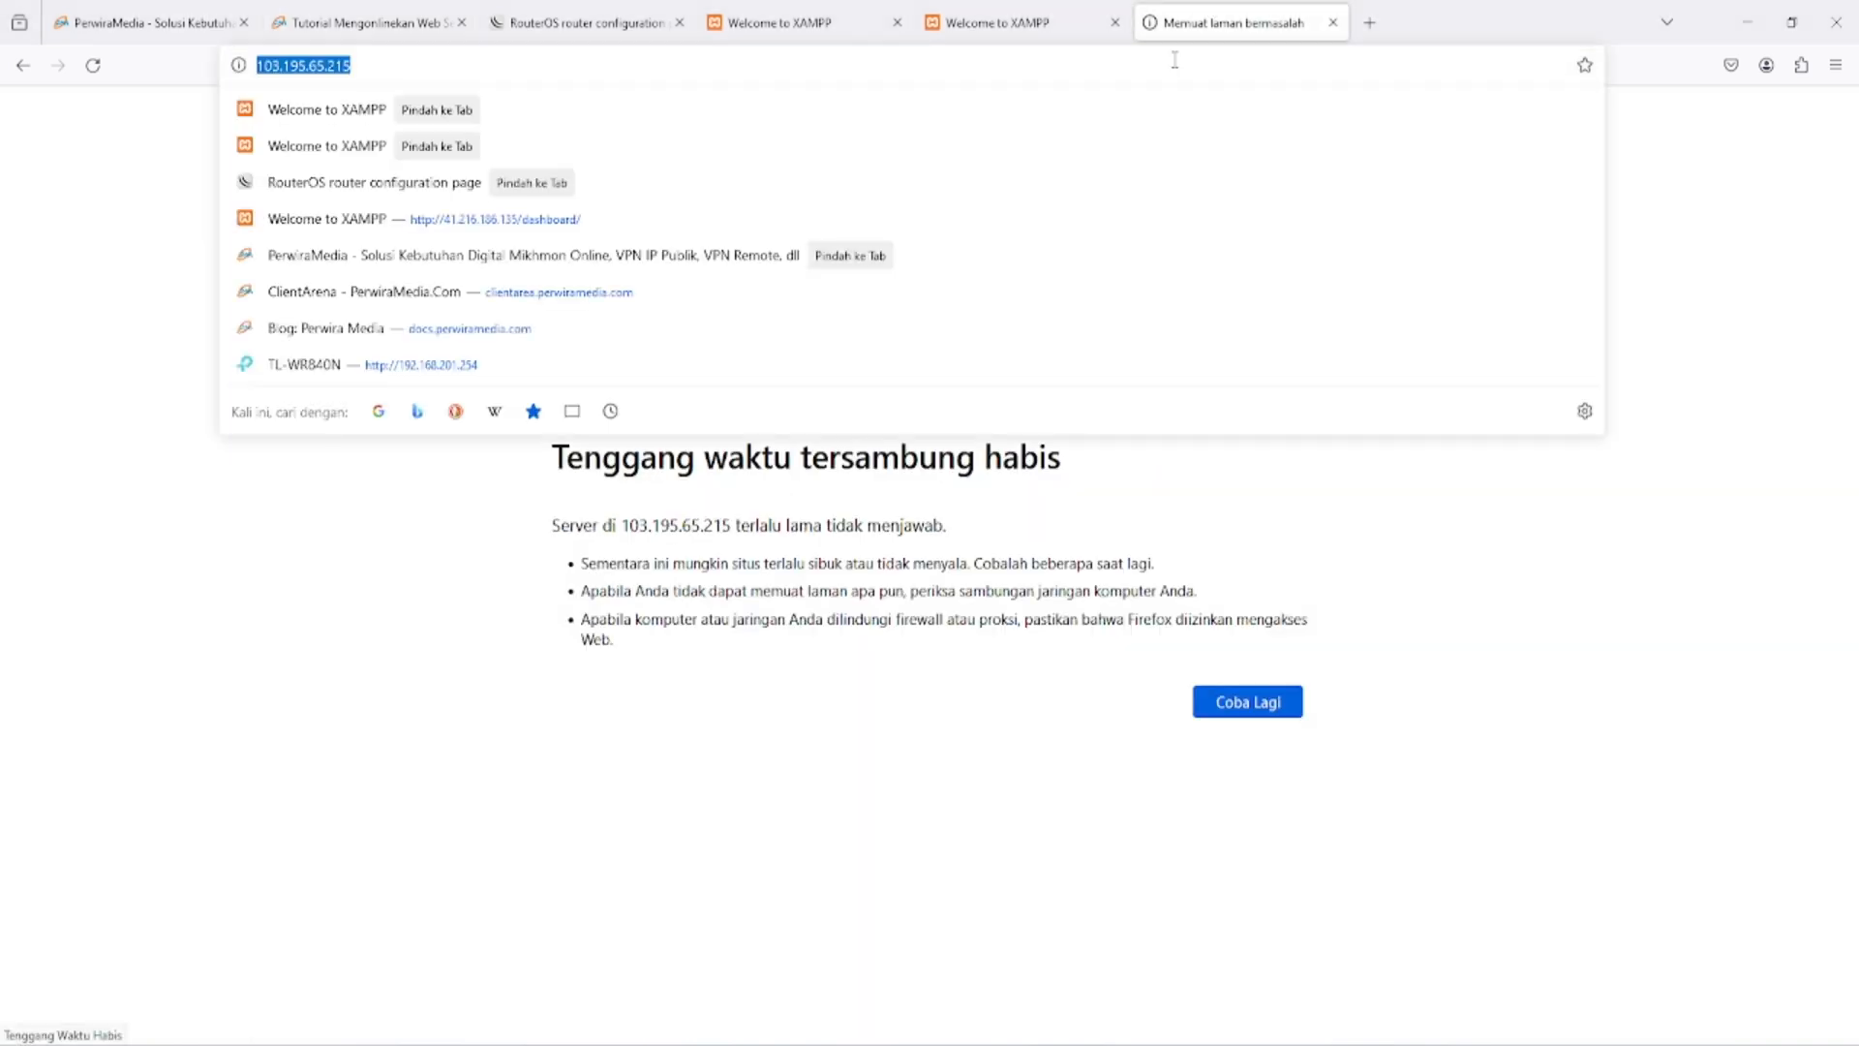
{"action": "key", "text": "Return"}
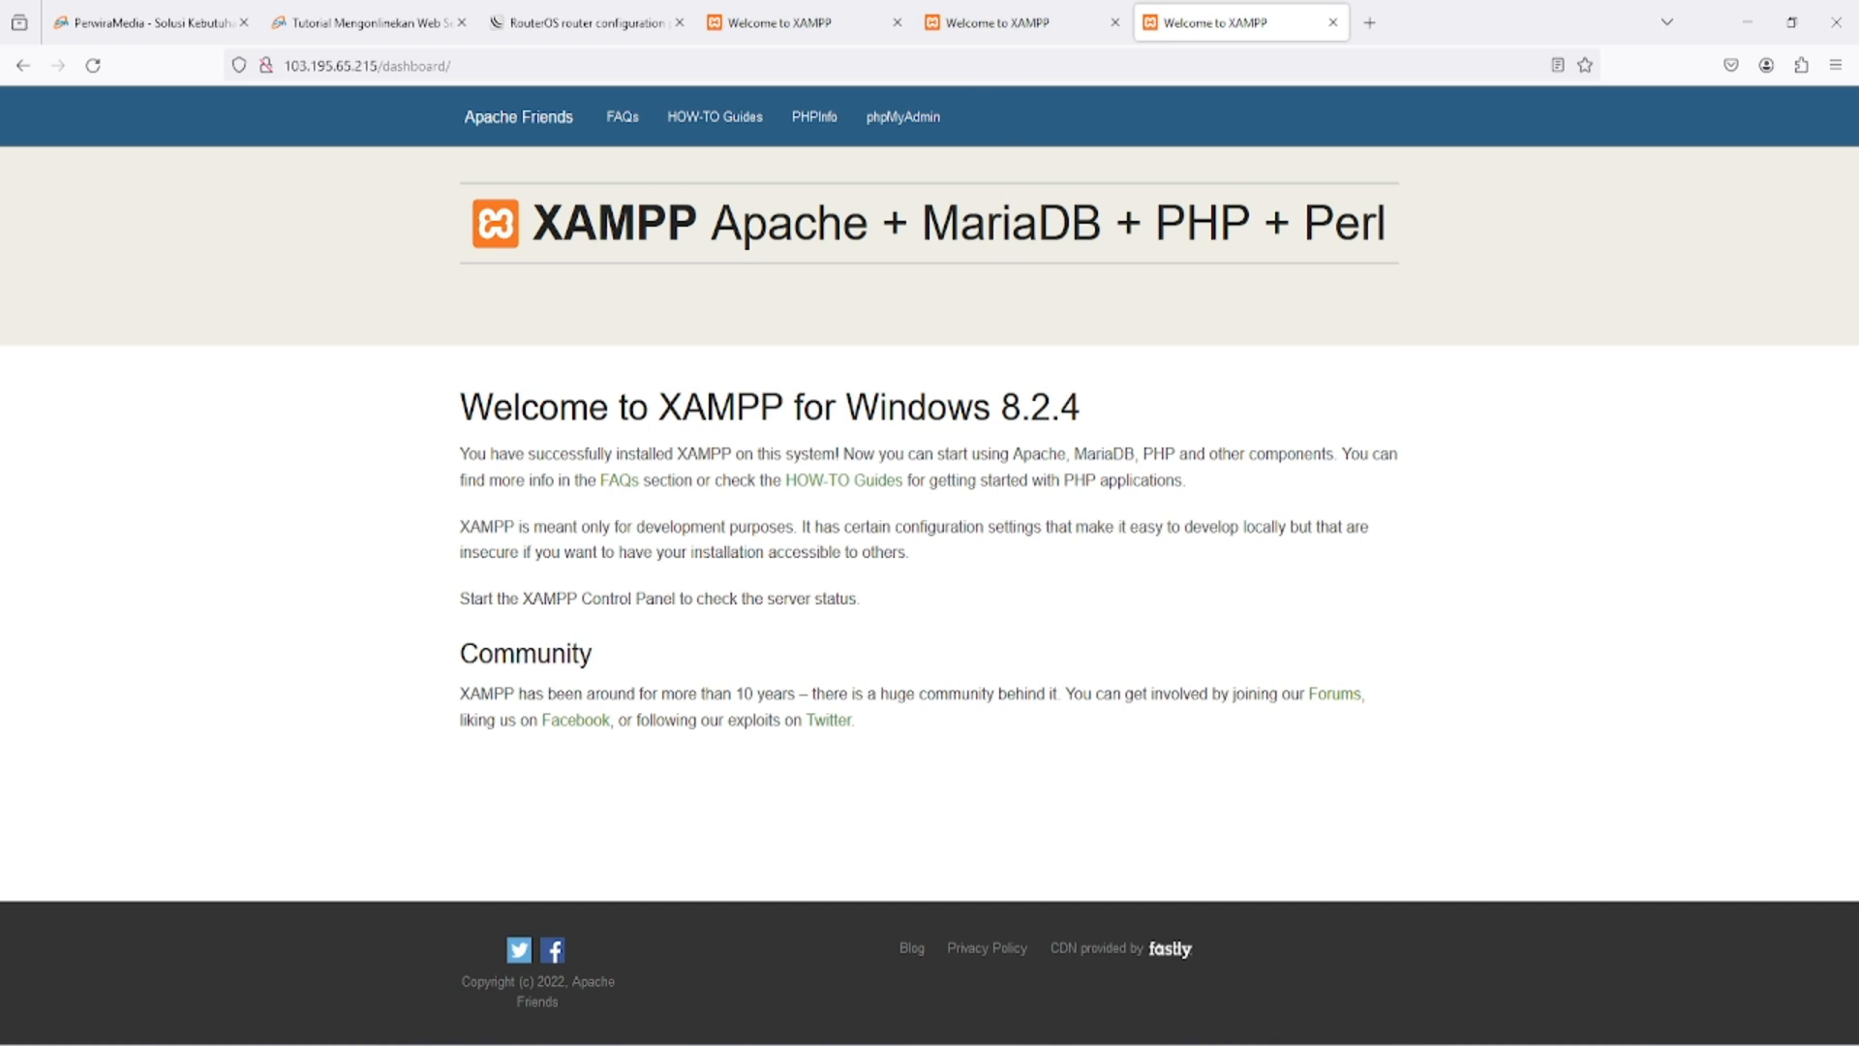
- Switch back to WinBox and add the comment "Hairpin nat" to the masquerade rule that has source and destination addresses
{"action": "key", "text": "alt+Tab"}
{"action": "left_click", "coordinate": [1000, 514]}
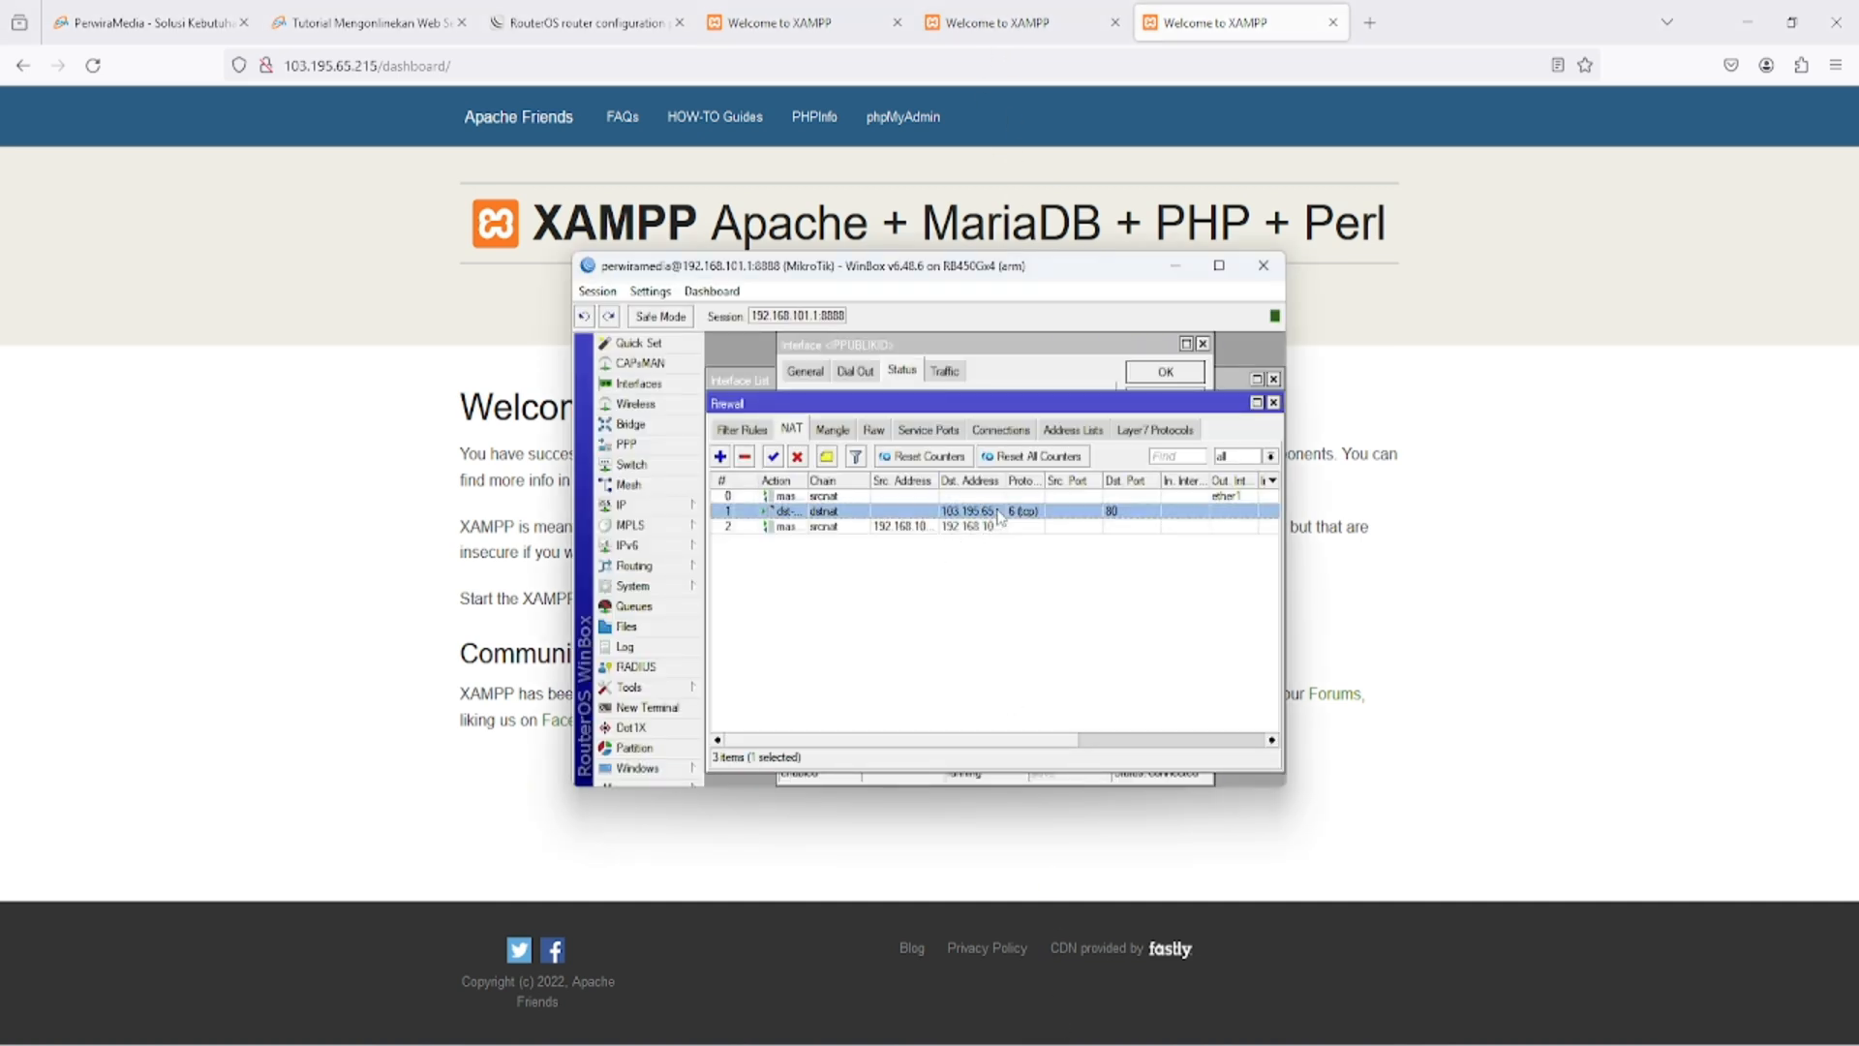
{"action": "left_click", "coordinate": [829, 458]}
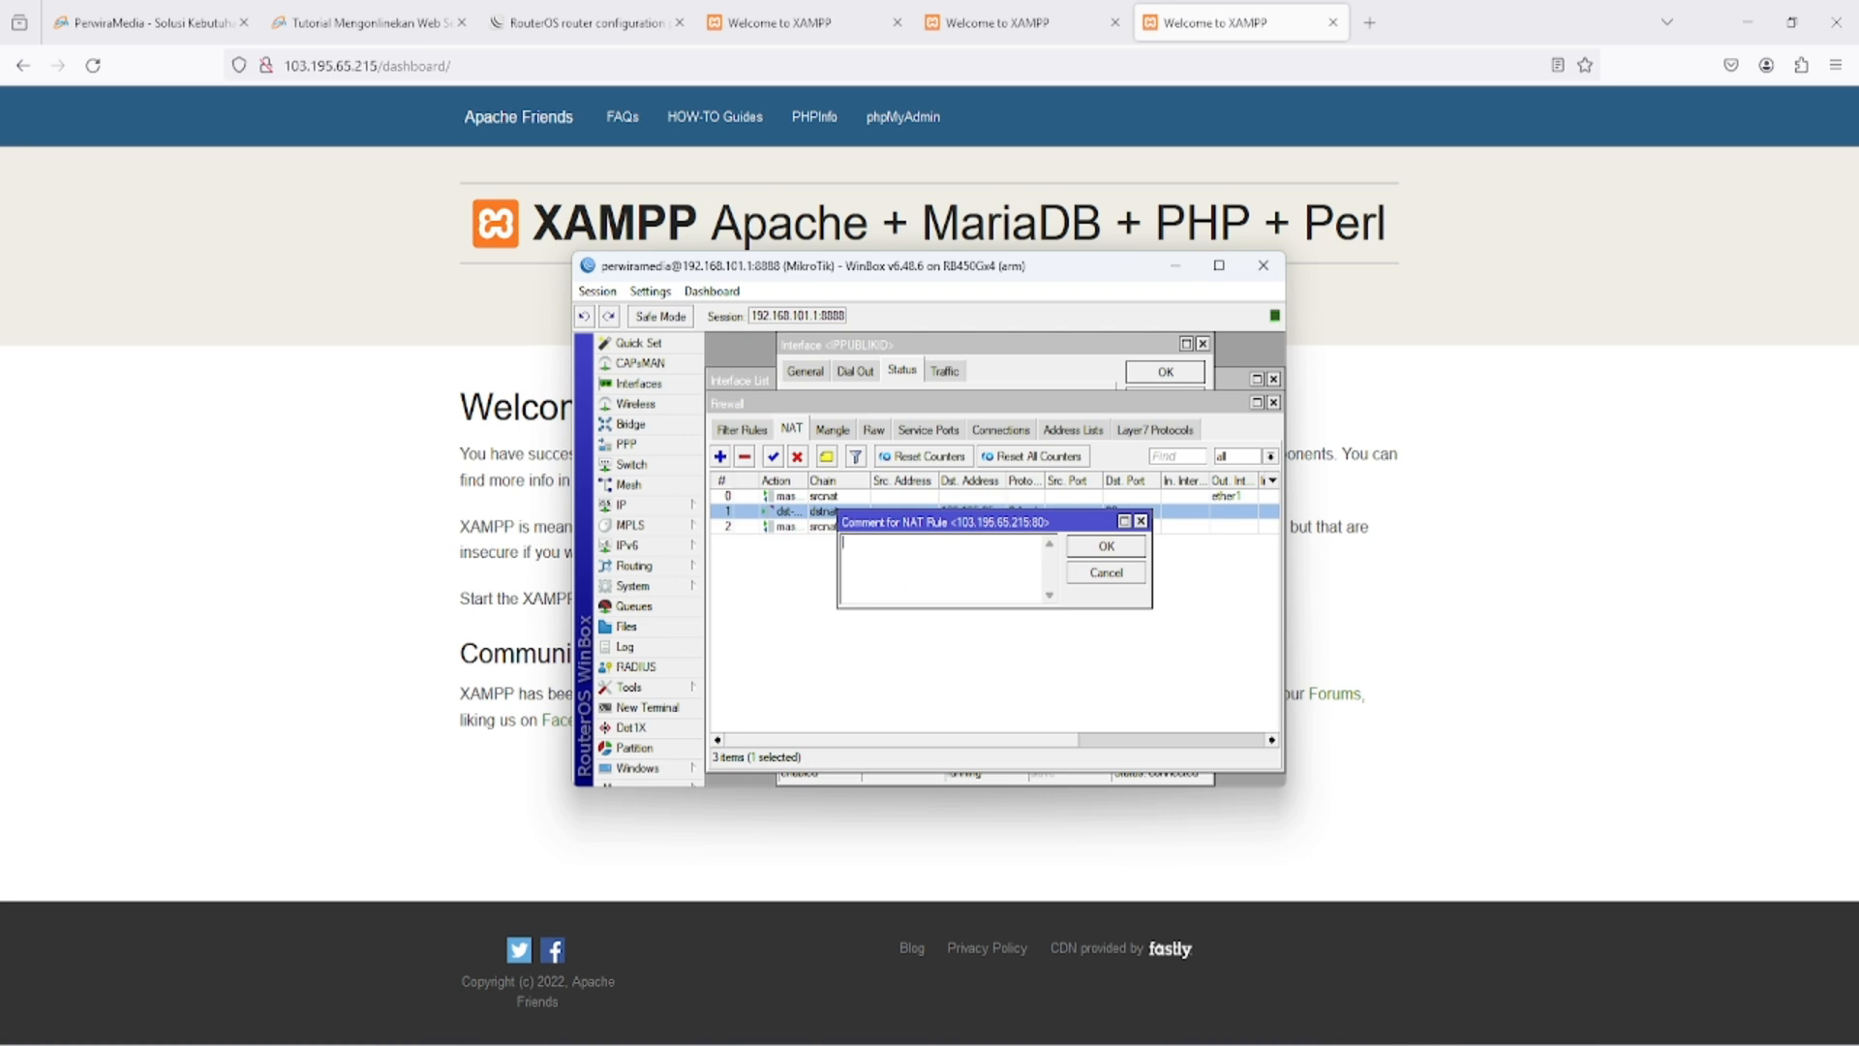
{"action": "left_click", "coordinate": [1104, 572]}
{"action": "left_click", "coordinate": [1048, 525]}
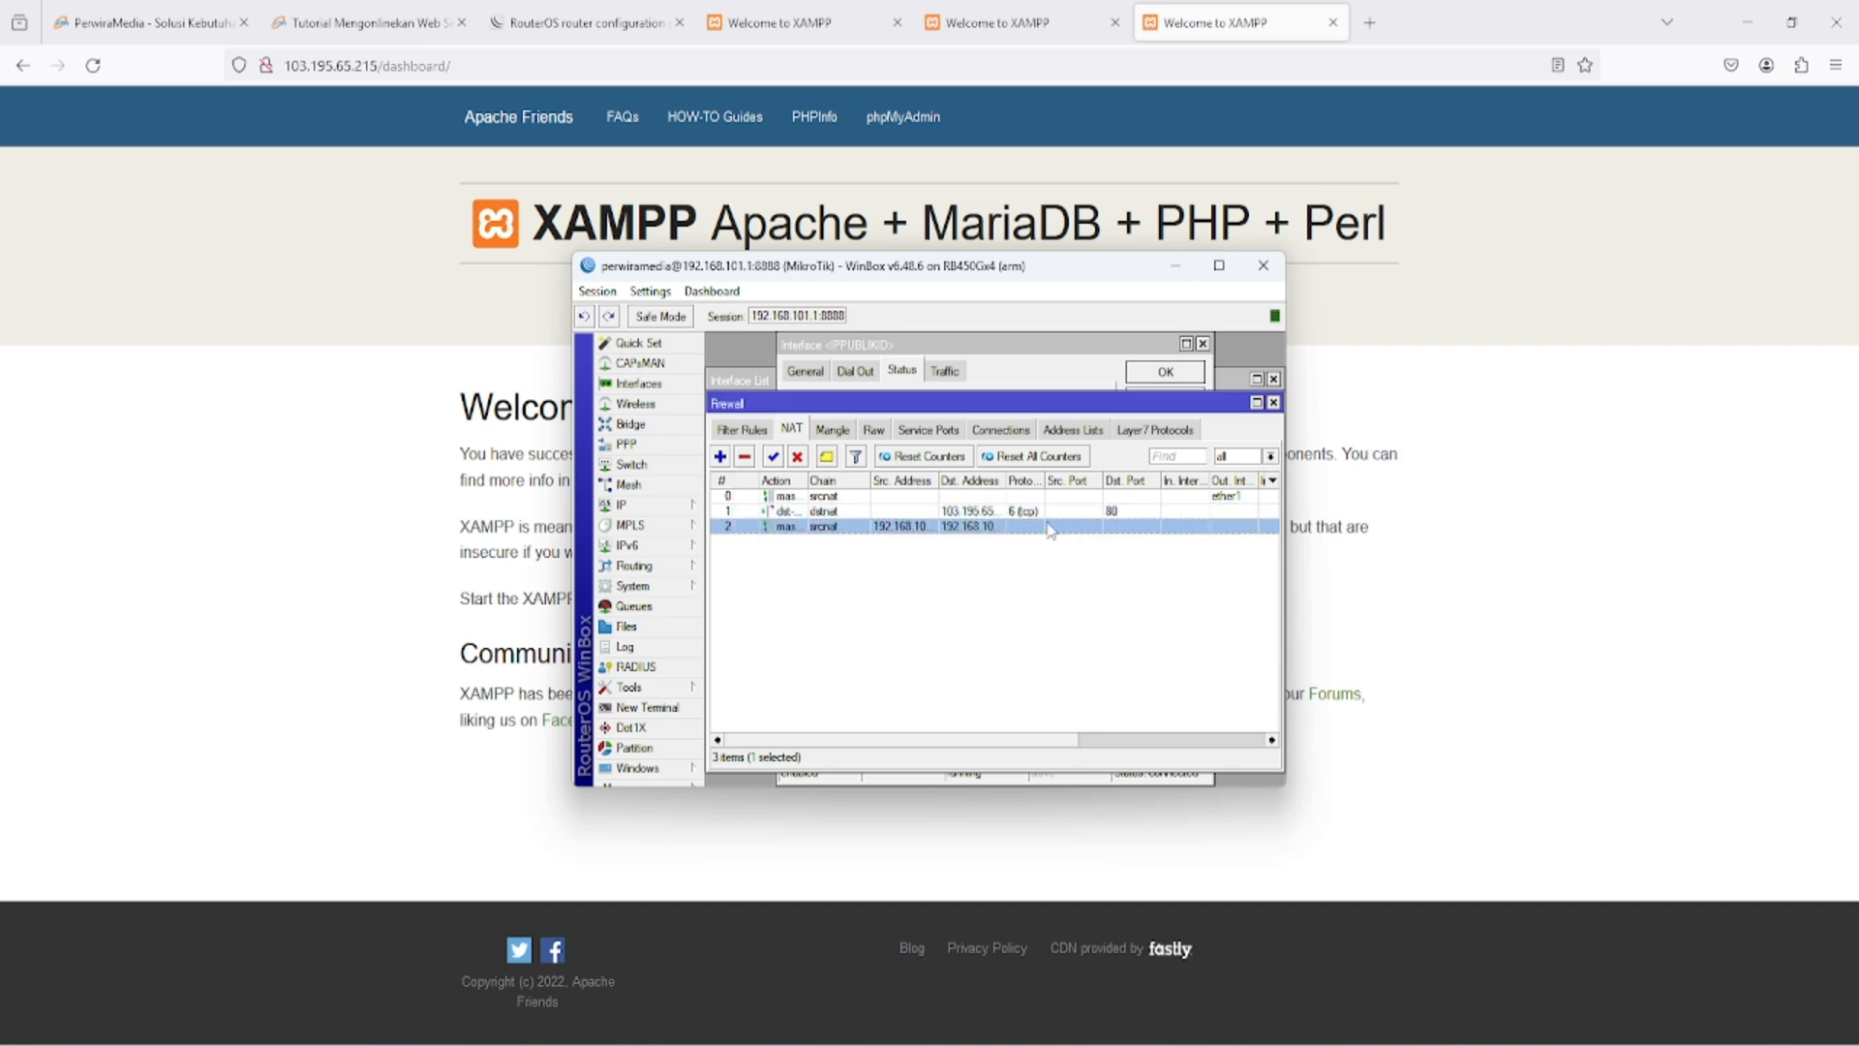
{"action": "left_click", "coordinate": [825, 458]}
{"action": "type", "text": "Hairpin nat"}
{"action": "left_click", "coordinate": [1089, 549]}
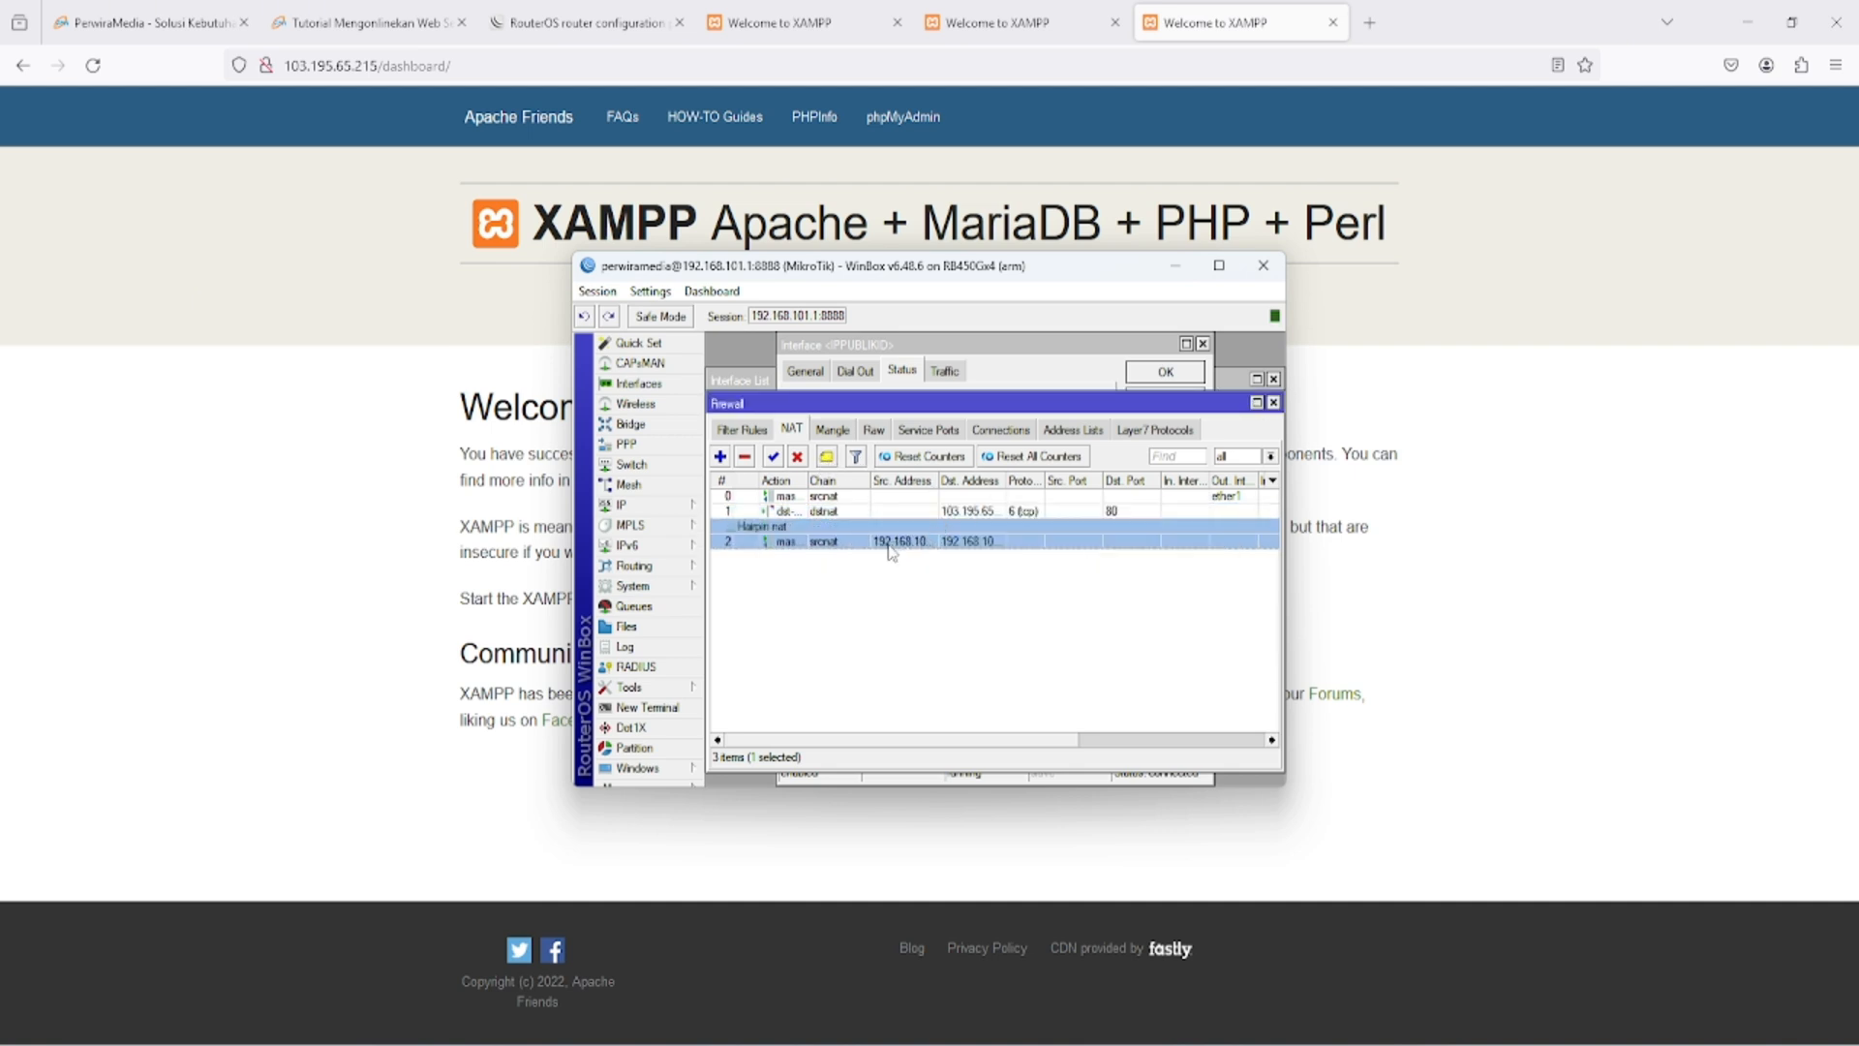
- Duplicate the Hairpin nat rule and clear the source address in the copy
{"action": "double_click", "coordinate": [770, 533]}
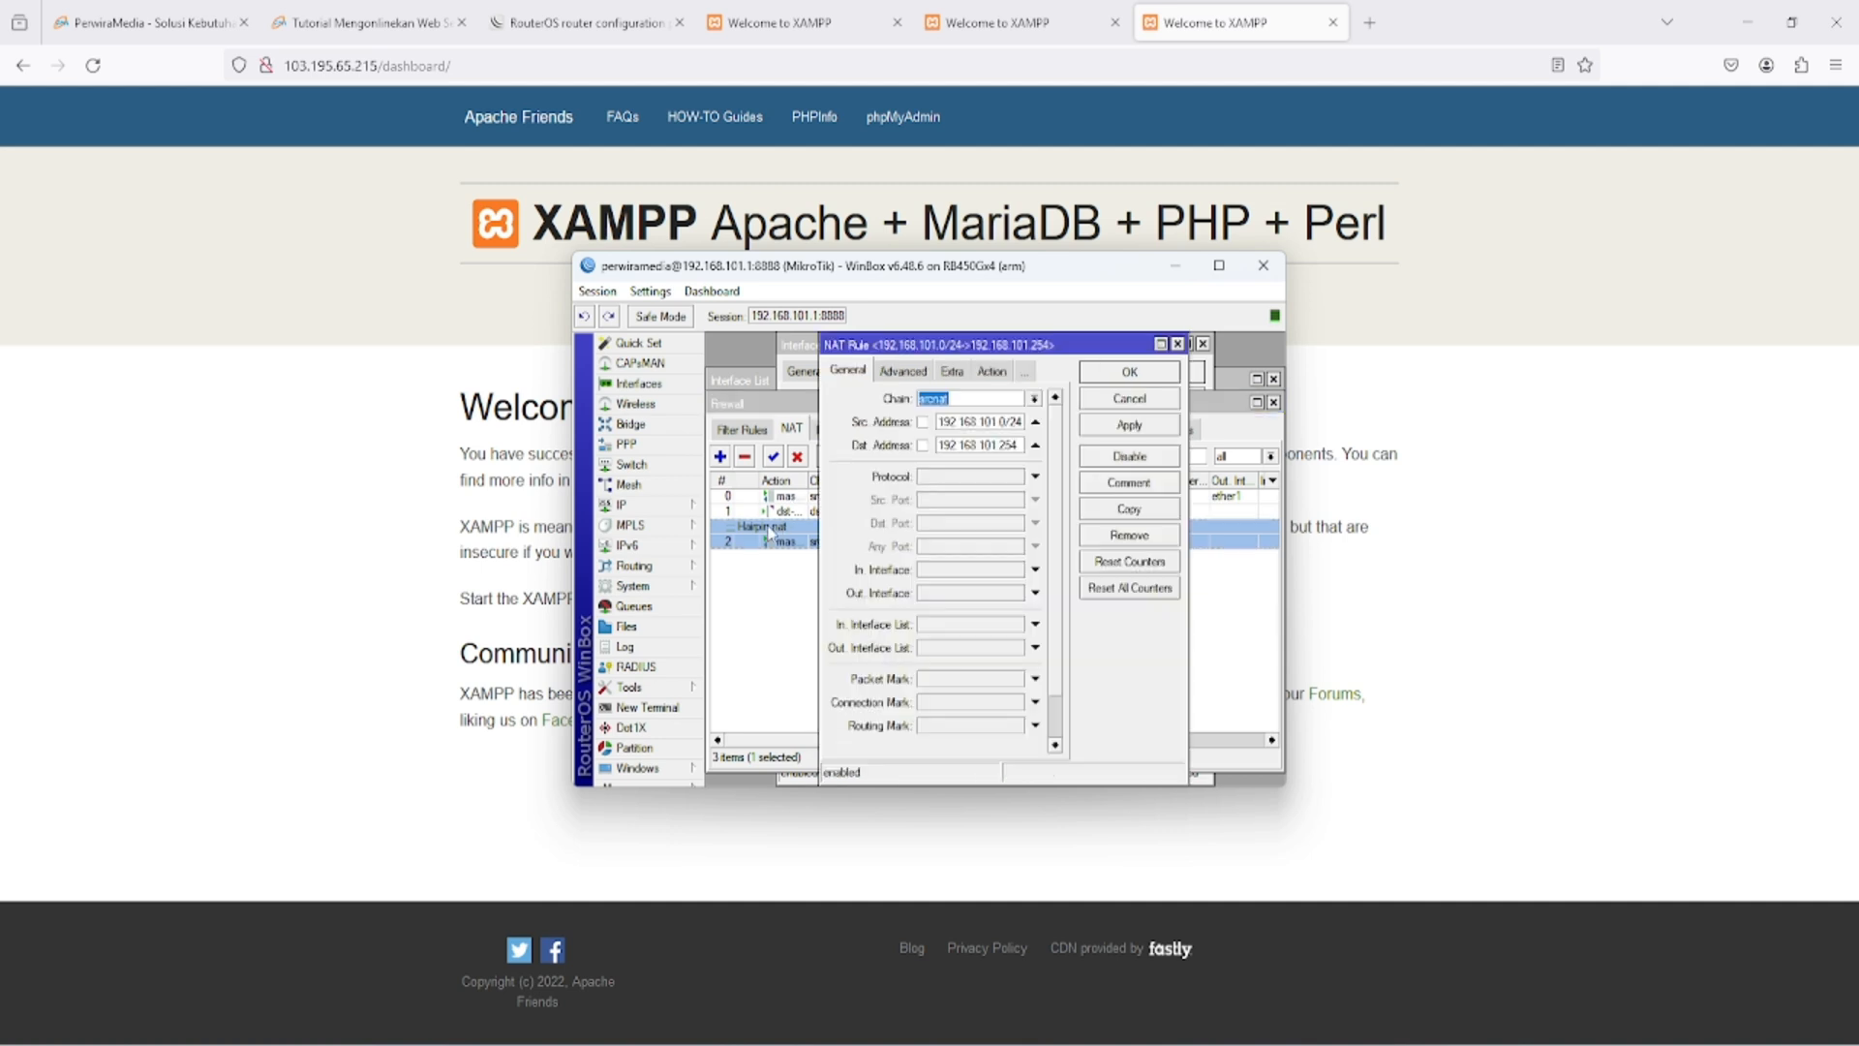
{"action": "left_click", "coordinate": [1133, 509]}
{"action": "double_click", "coordinate": [1044, 421]}
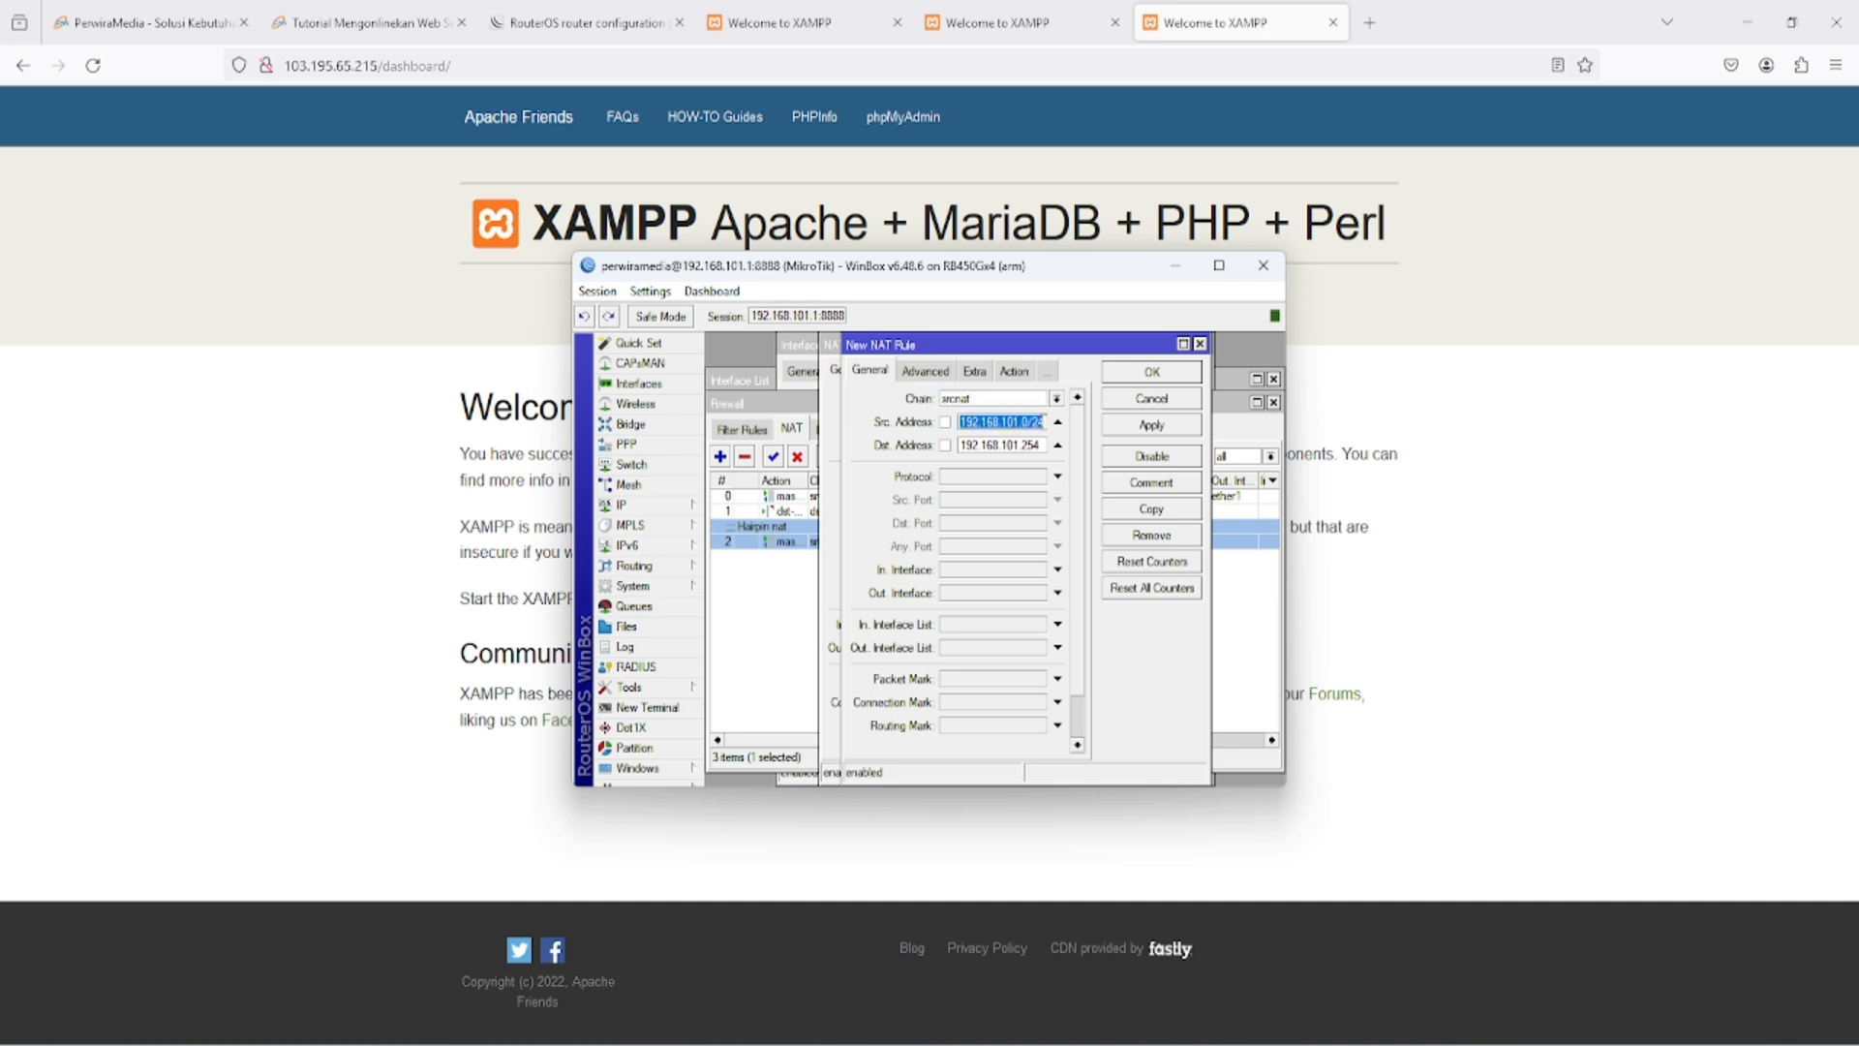
{"action": "key", "text": "BackSpace"}
{"action": "left_click", "coordinate": [1058, 423]}
- Change the copied rule's comment to "Nat IP" and save the rule
{"action": "left_click", "coordinate": [1152, 482]}
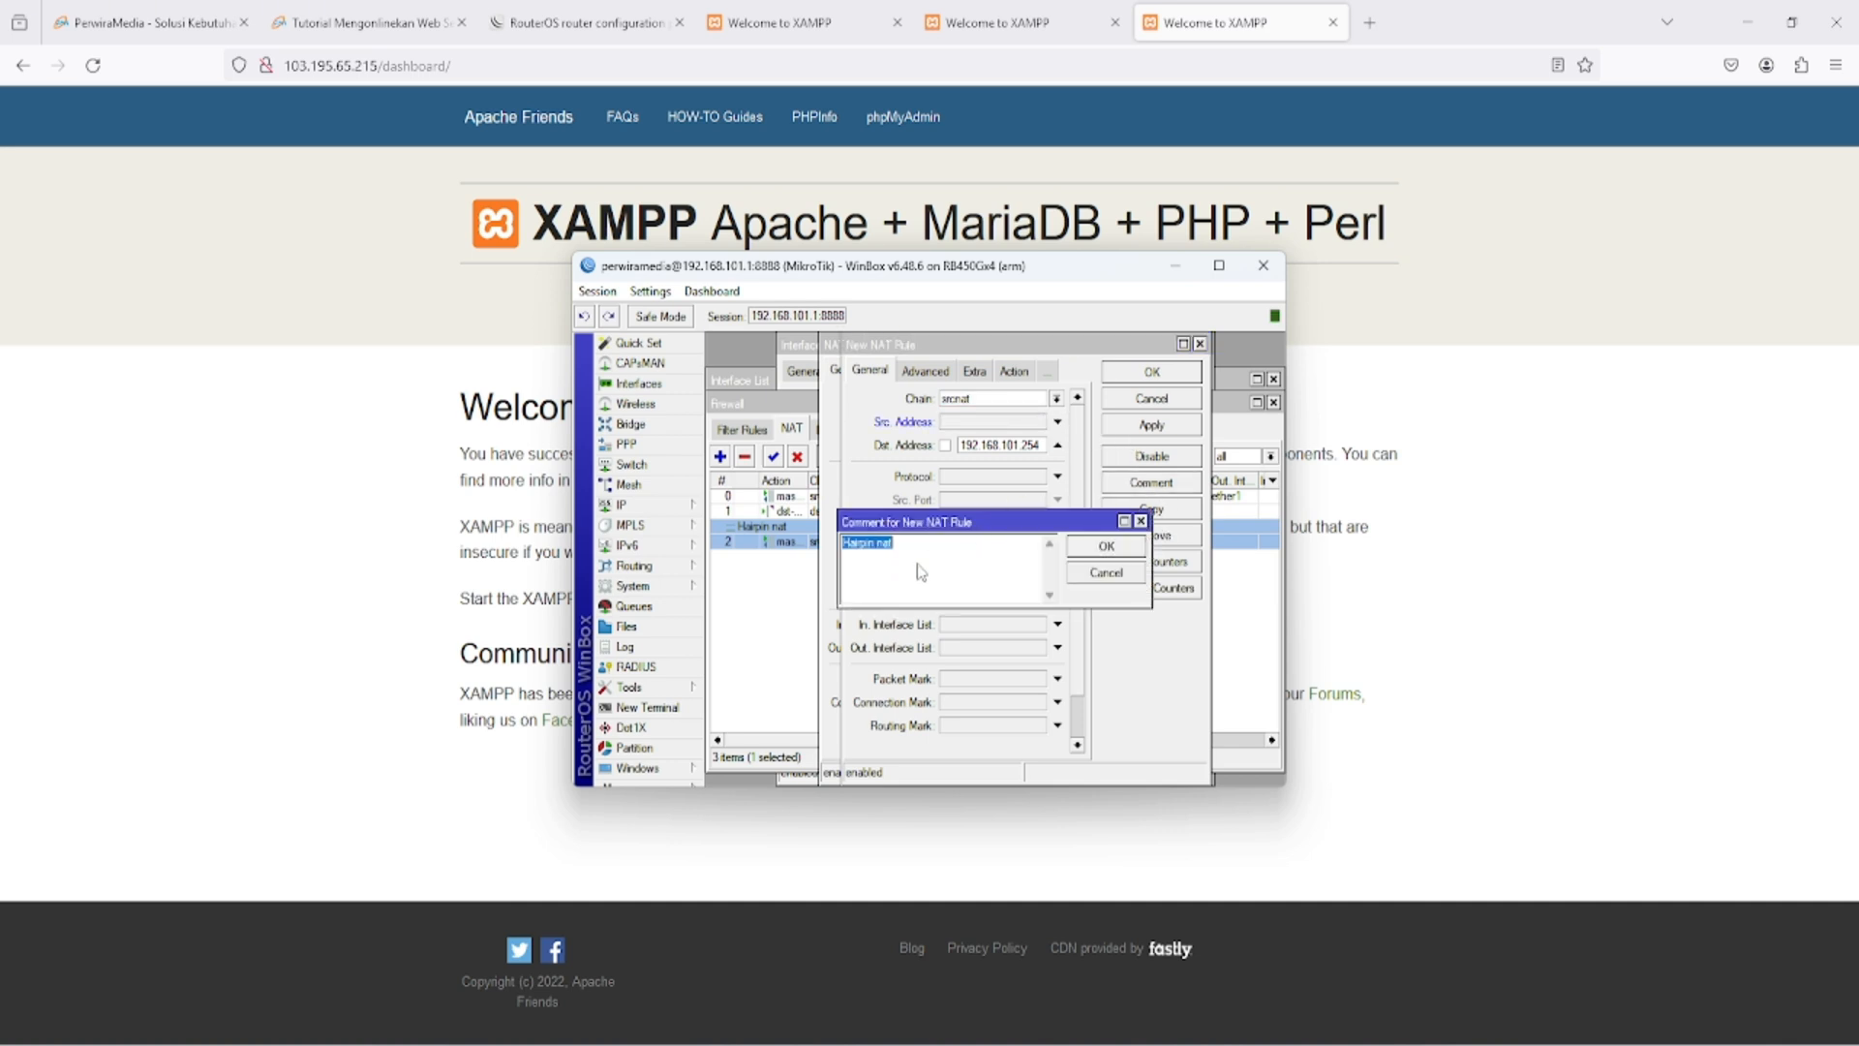
{"action": "type", "text": "Nat IP"}
{"action": "left_click", "coordinate": [1114, 546]}
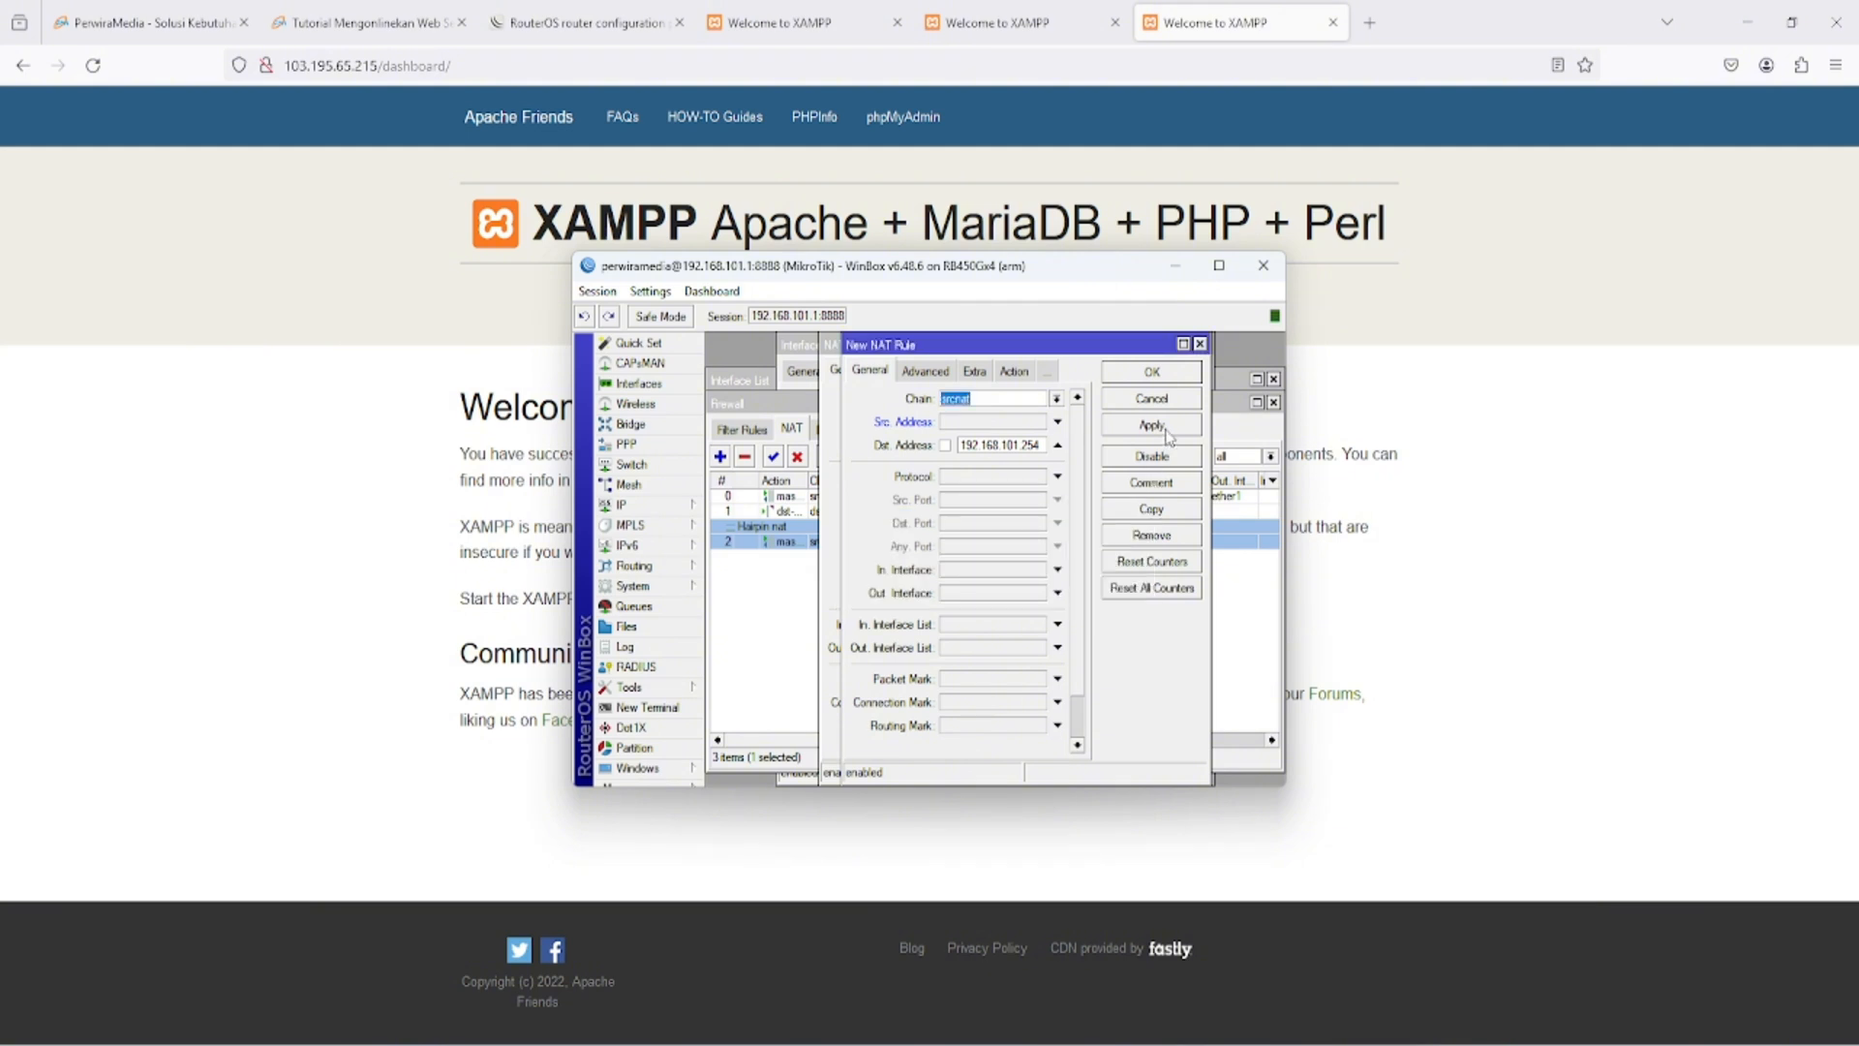
{"action": "left_click", "coordinate": [1152, 372]}
- Disable the Hairpin nat rule and enable it again
{"action": "left_click", "coordinate": [751, 573]}
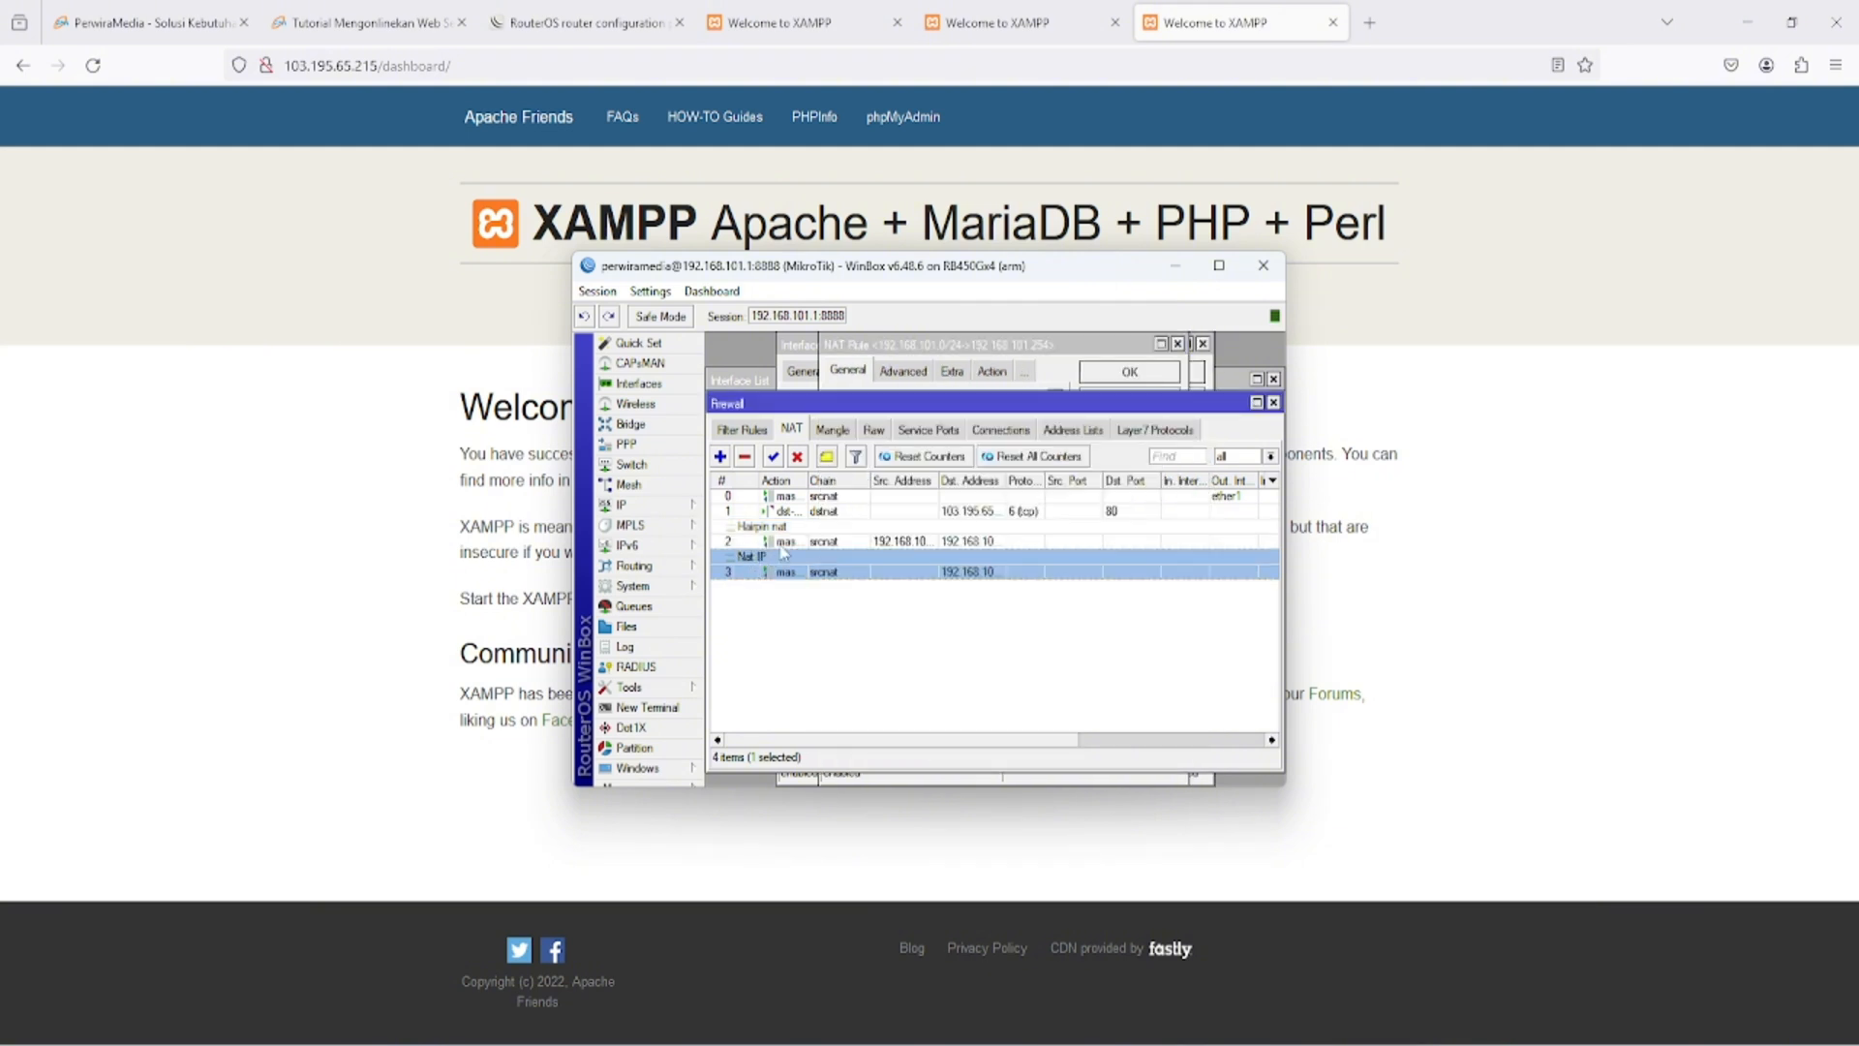
{"action": "left_click", "coordinate": [786, 542]}
{"action": "left_click", "coordinate": [796, 456]}
{"action": "left_click", "coordinate": [831, 572]}
{"action": "left_click", "coordinate": [835, 547]}
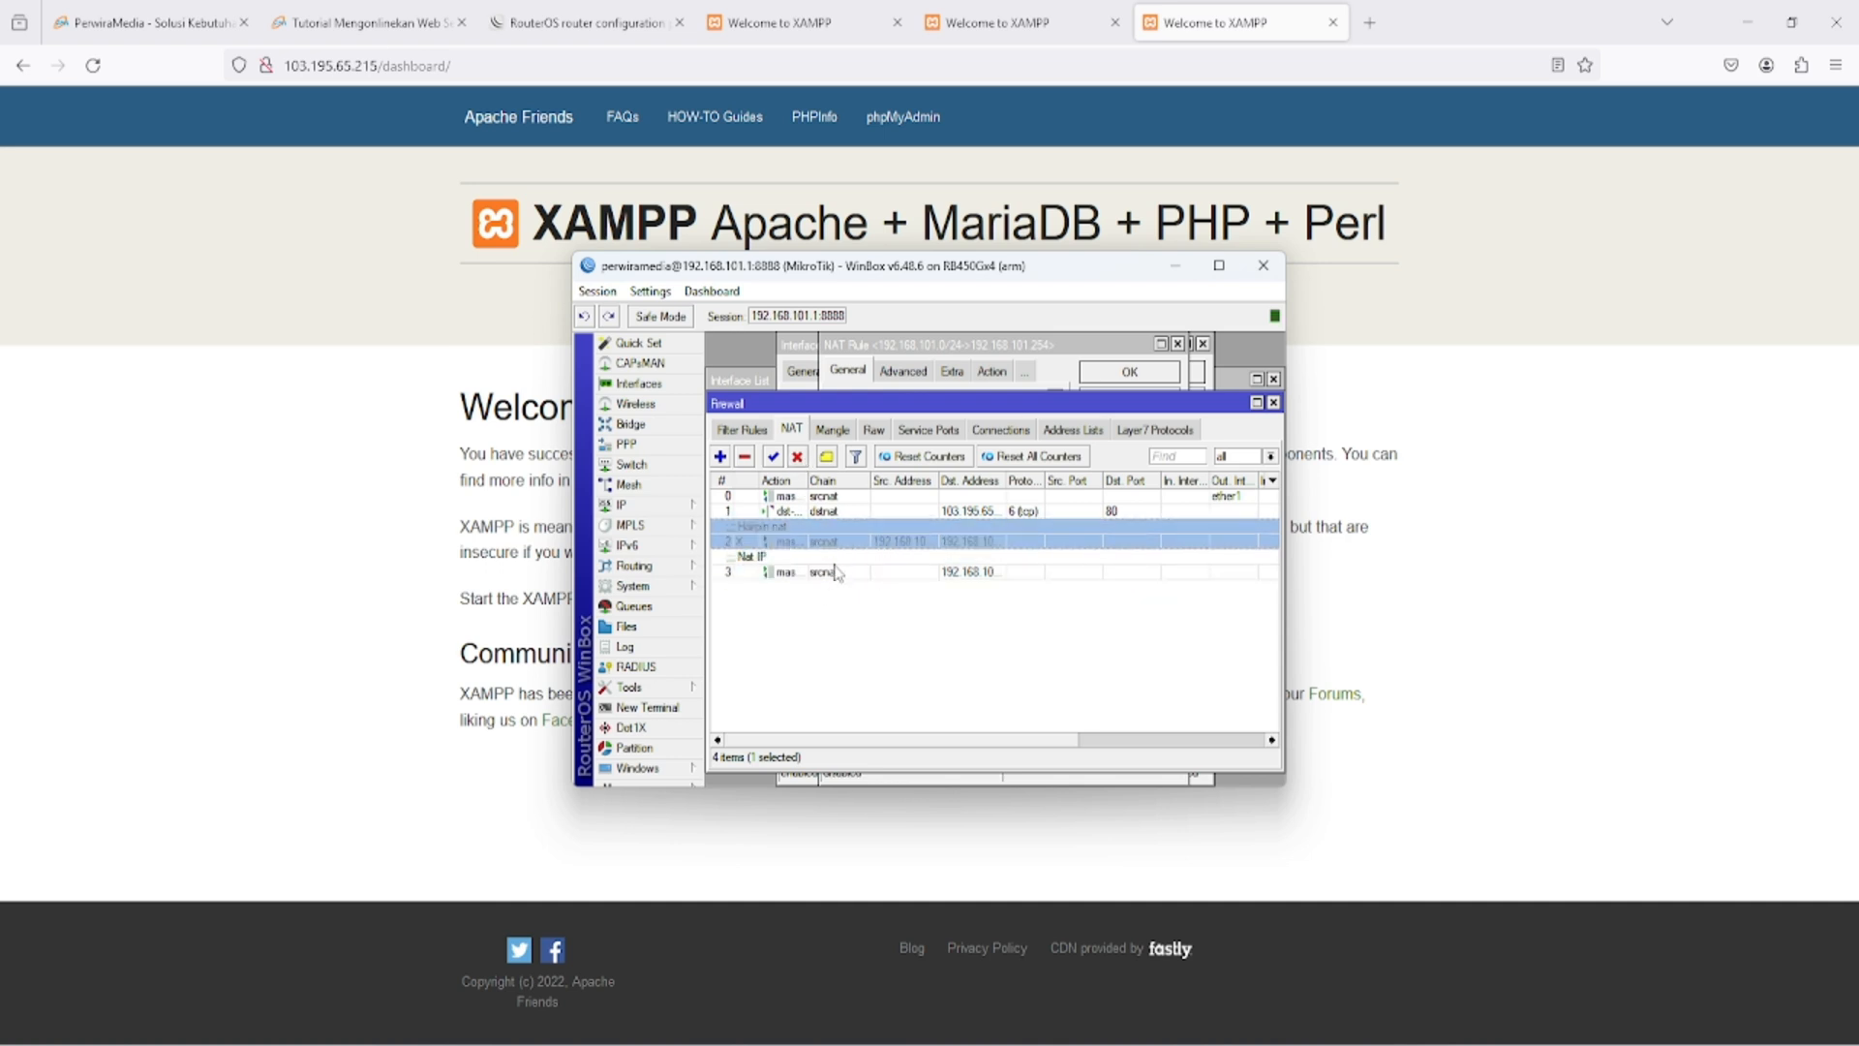
{"action": "left_click", "coordinate": [773, 456]}
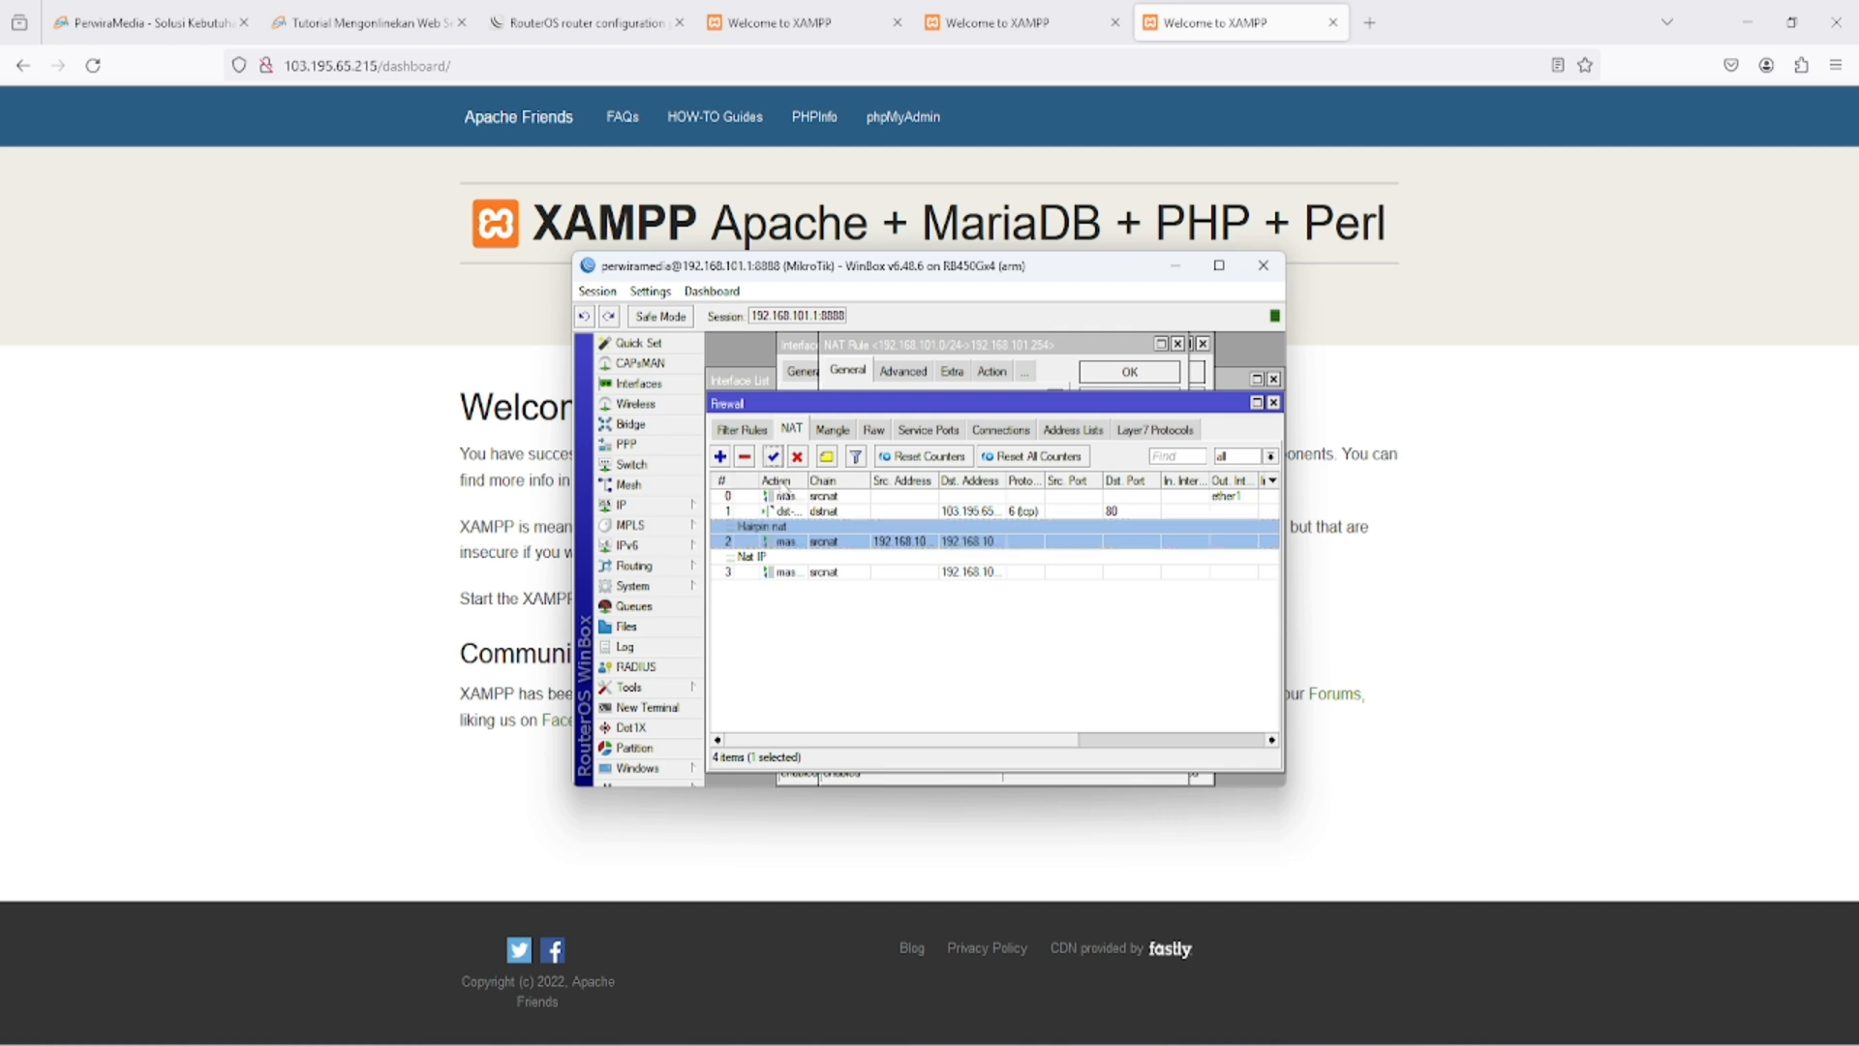
- Disable the Nat IP rule in the firewall NAT list and clear the selection
{"action": "left_click", "coordinate": [789, 572]}
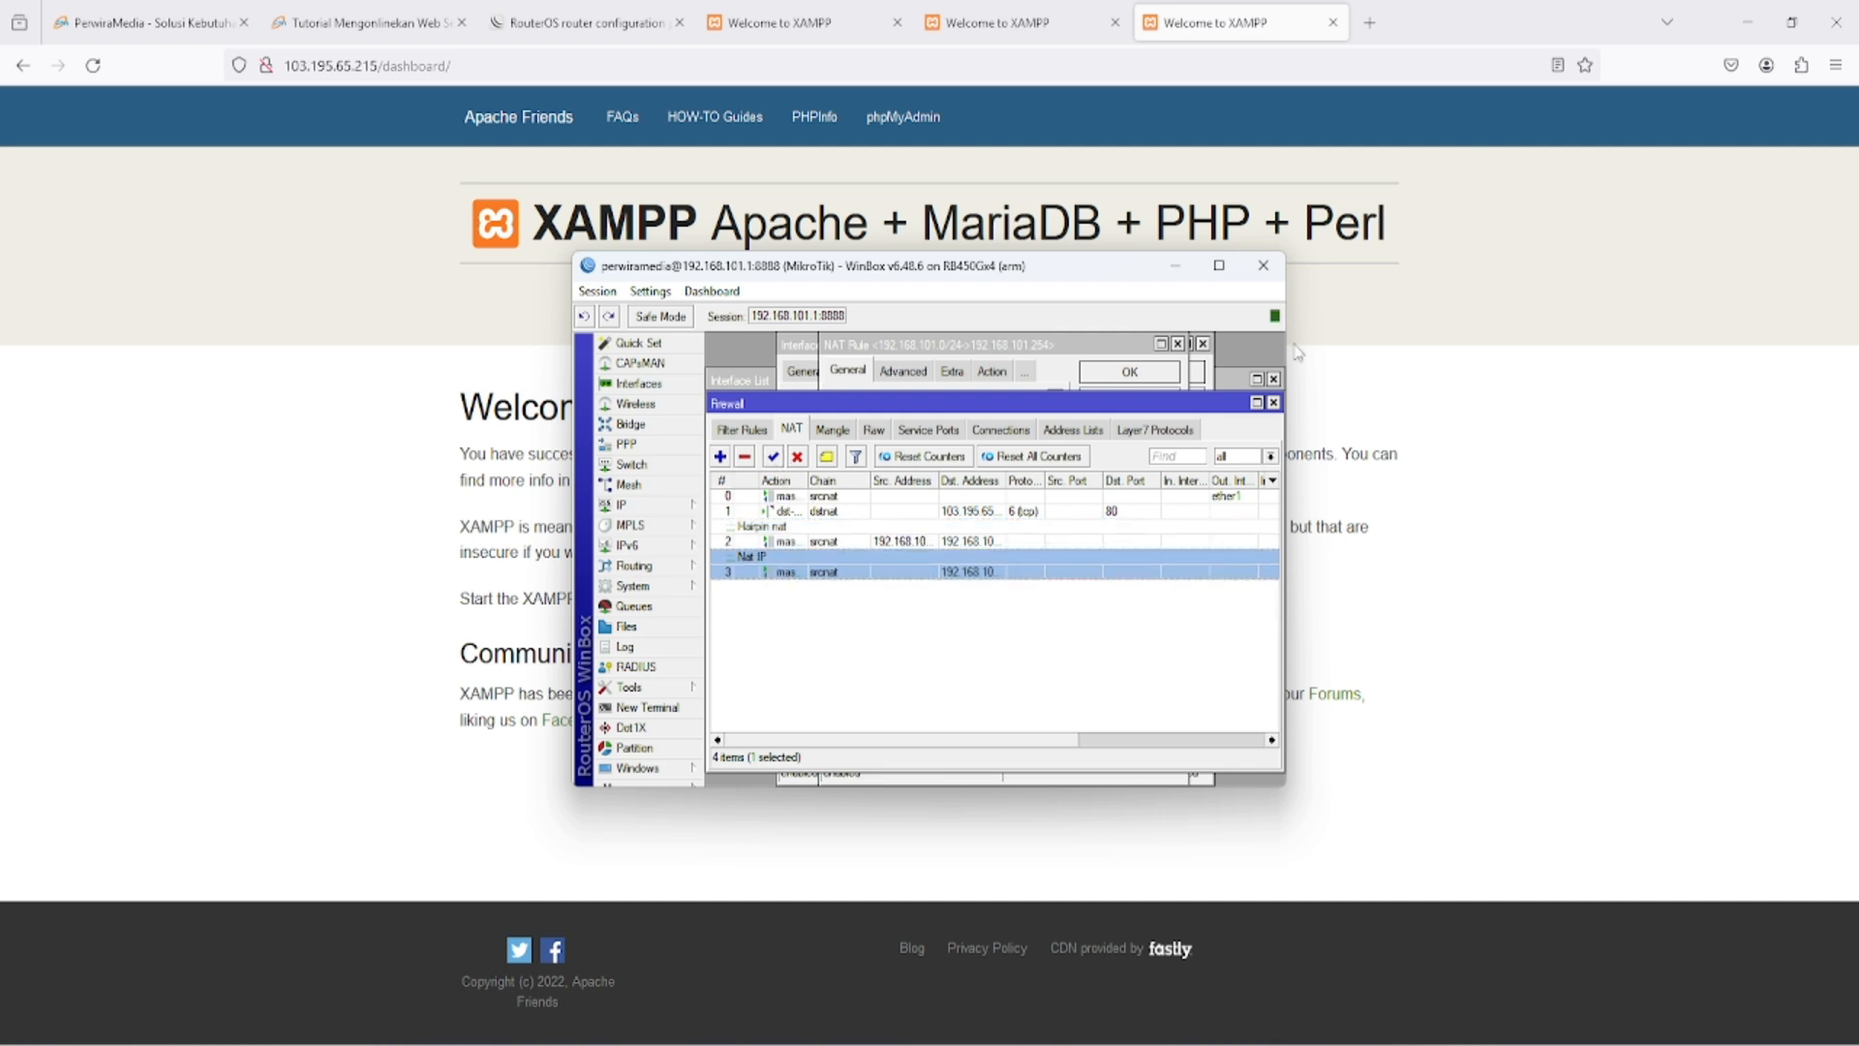
{"action": "left_click", "coordinate": [797, 456]}
{"action": "left_click", "coordinate": [1026, 720]}
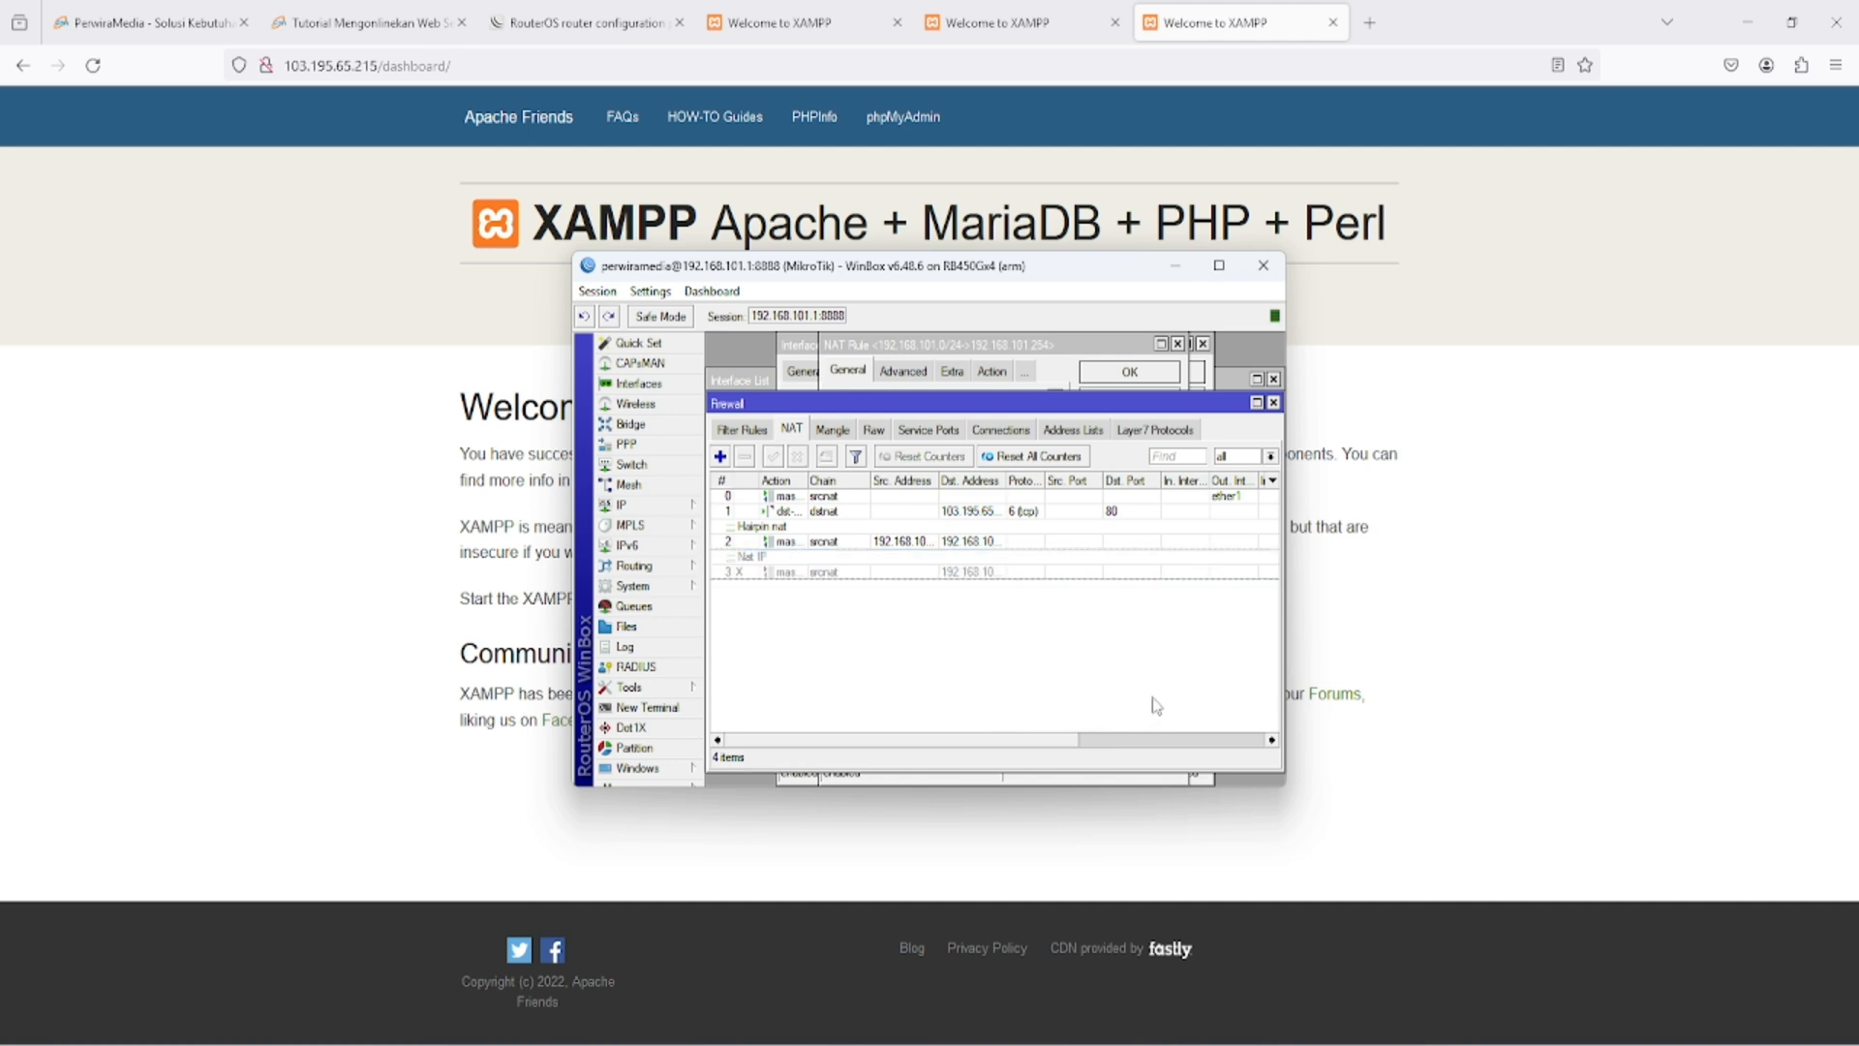
- Open the inbound rules in the Windows Defender Firewall advanced settings
{"action": "left_click", "coordinate": [1349, 588]}
{"action": "key", "text": "super"}
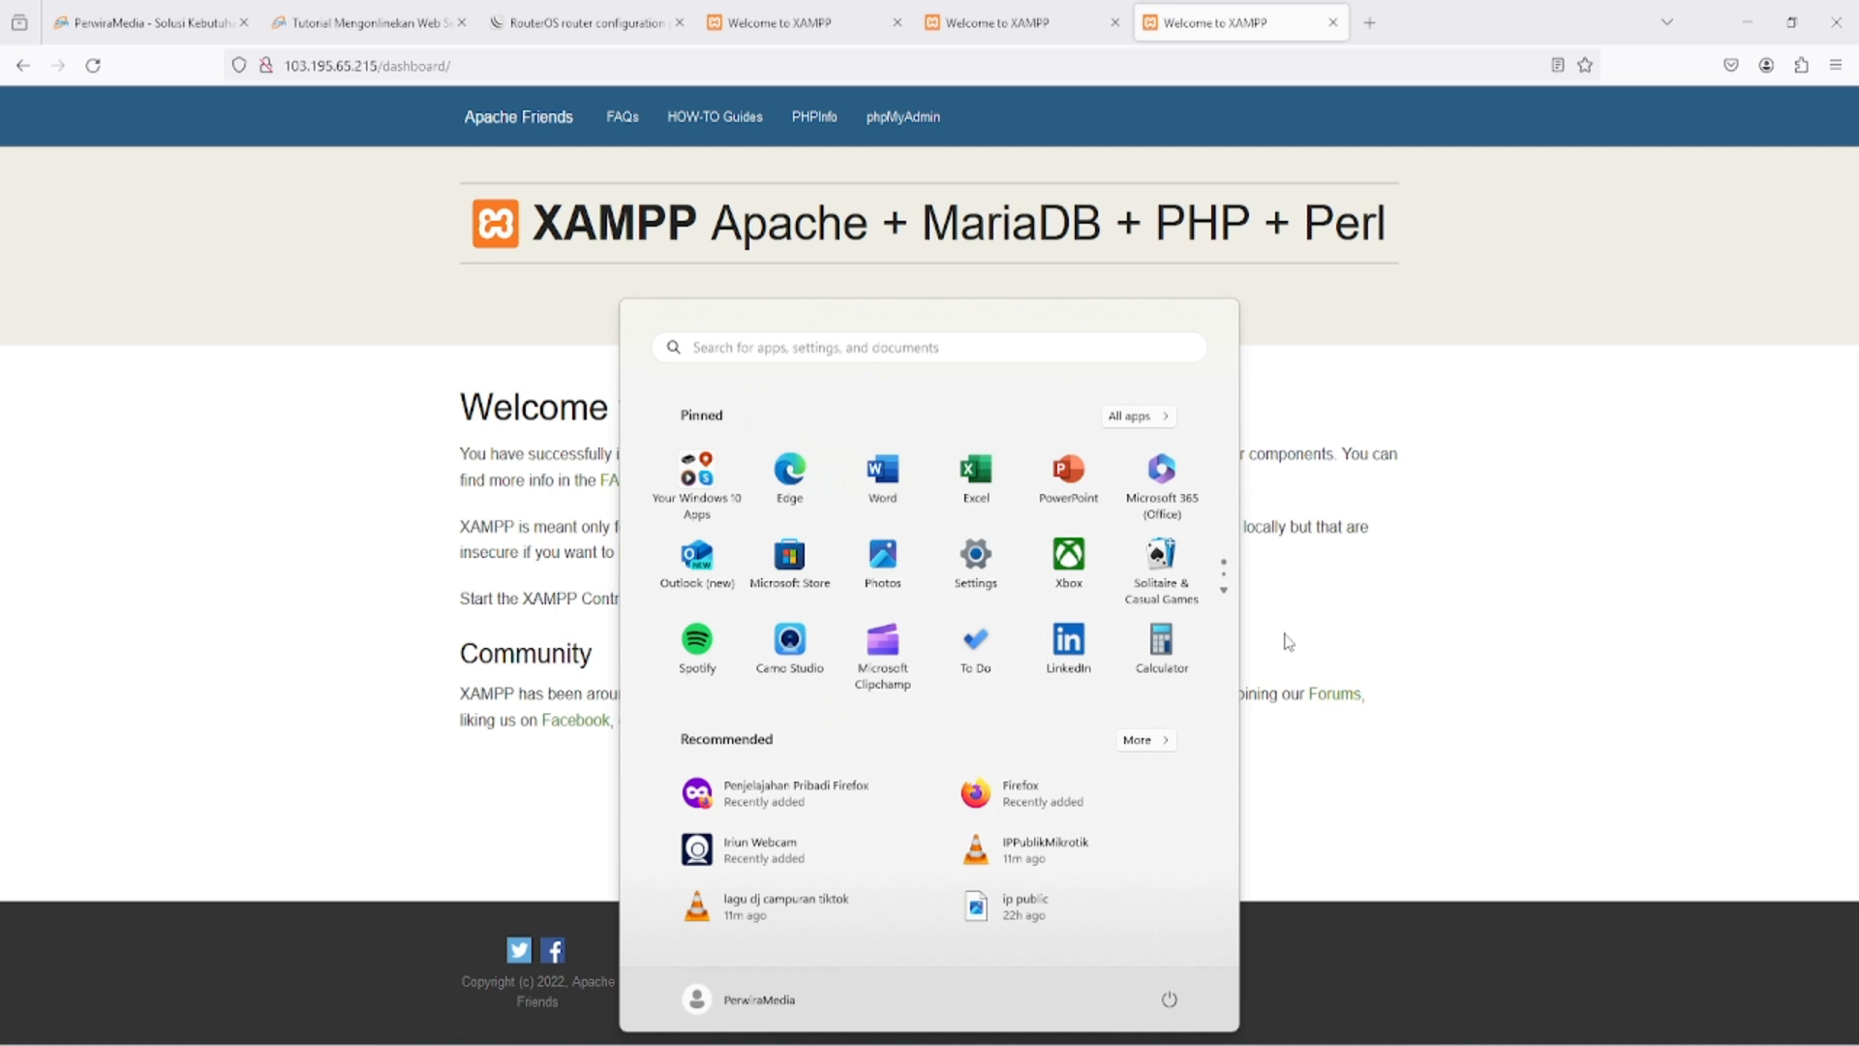
{"action": "type", "text": "firewall"}
{"action": "key", "text": "Return"}
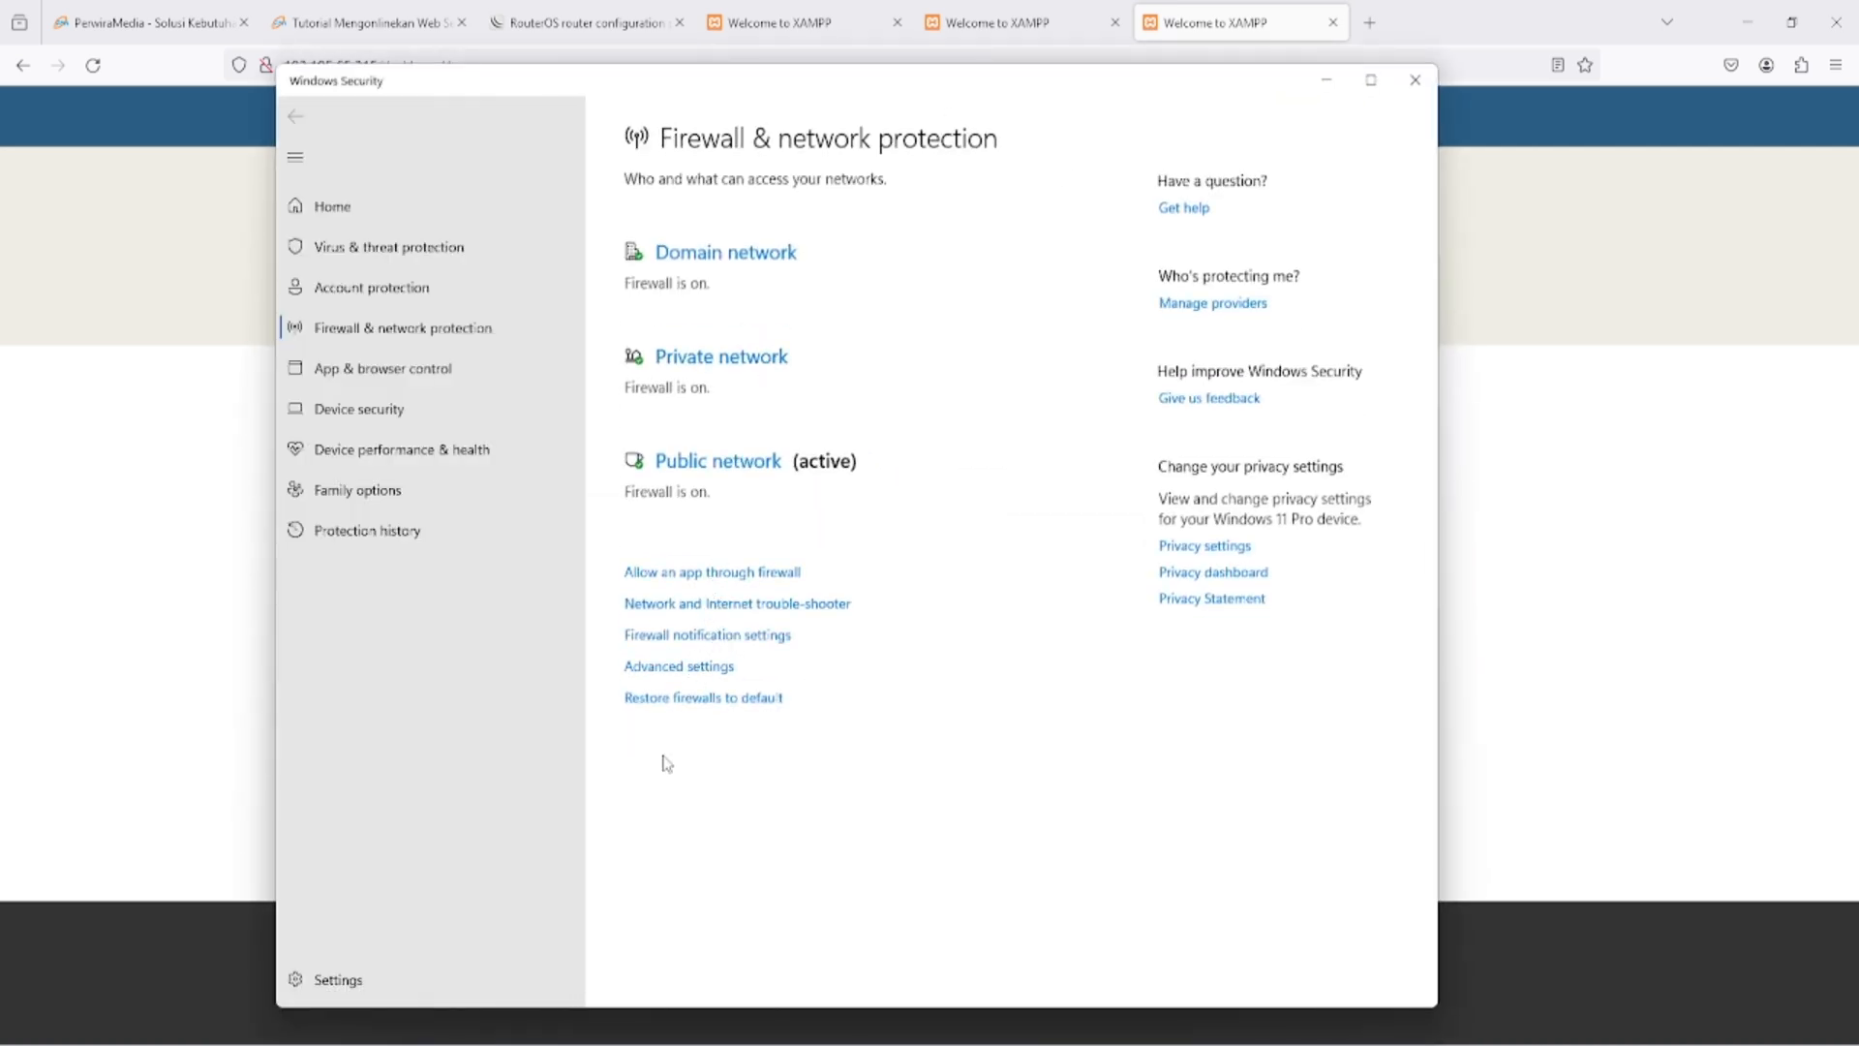
{"action": "left_click", "coordinate": [682, 666]}
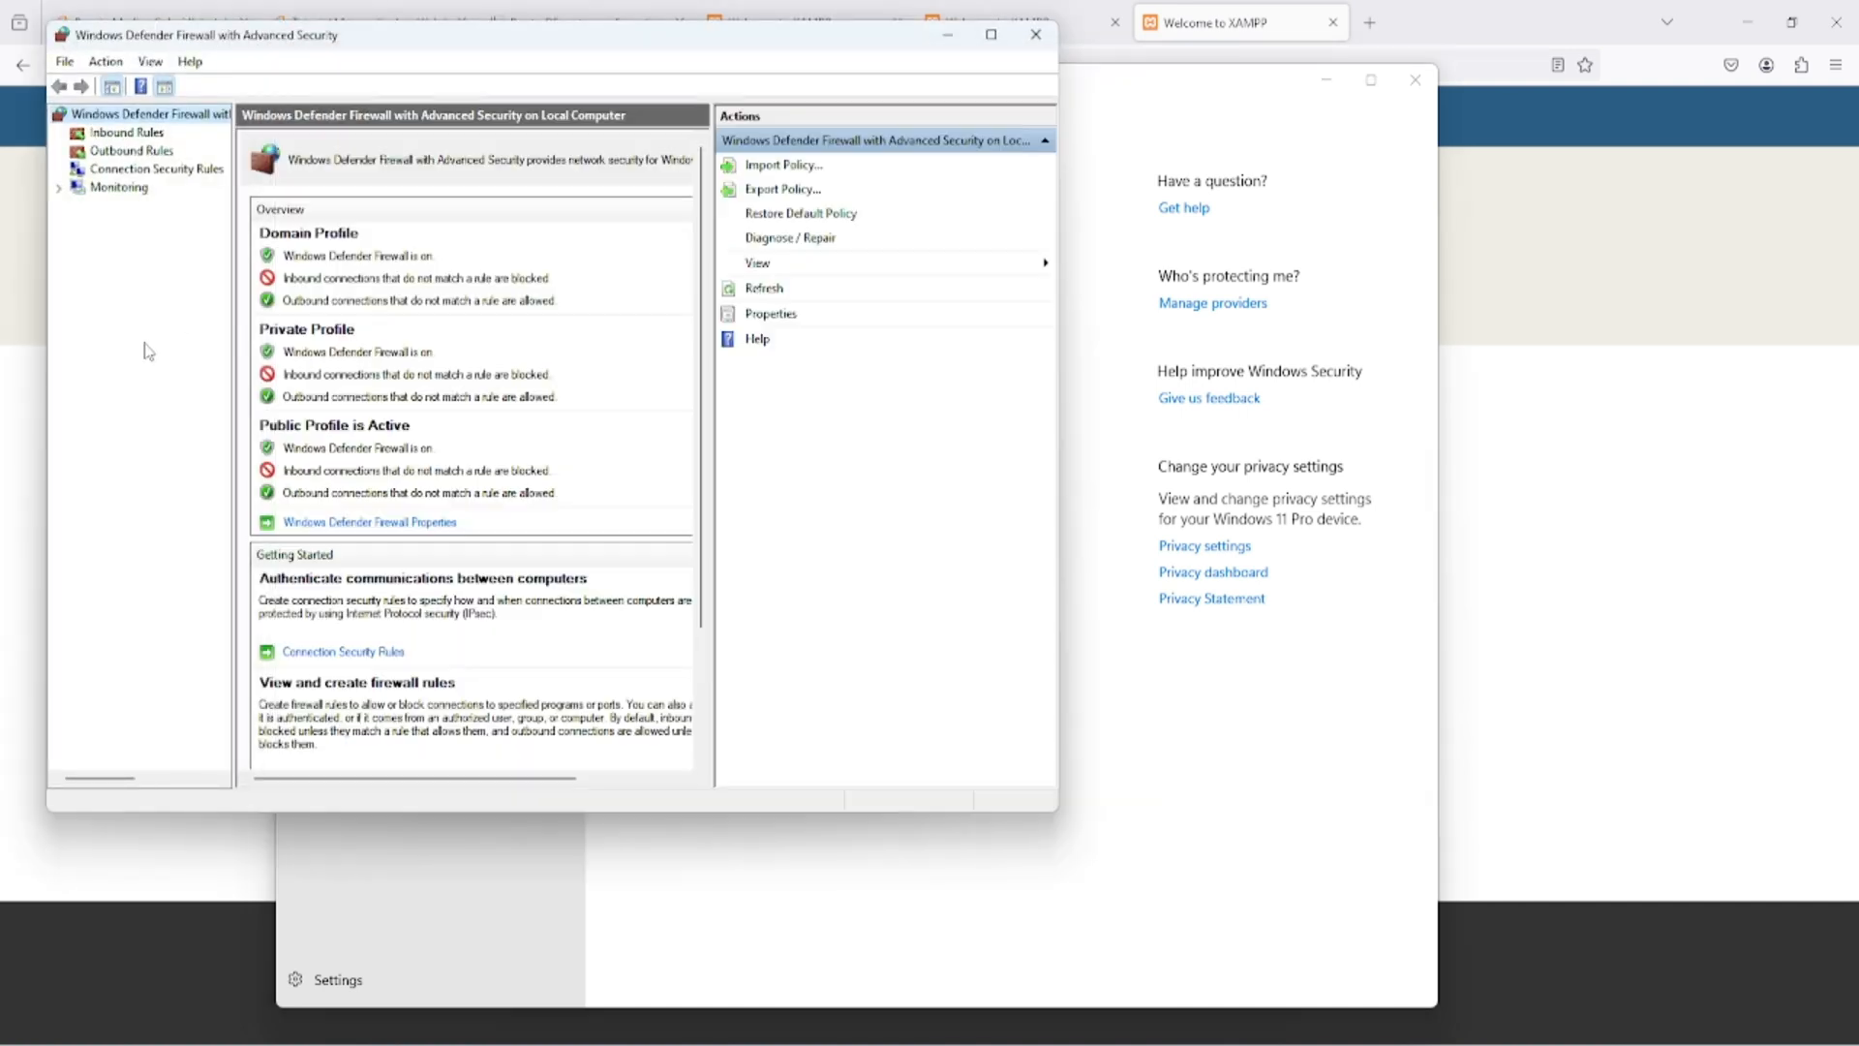
{"action": "left_click", "coordinate": [127, 133]}
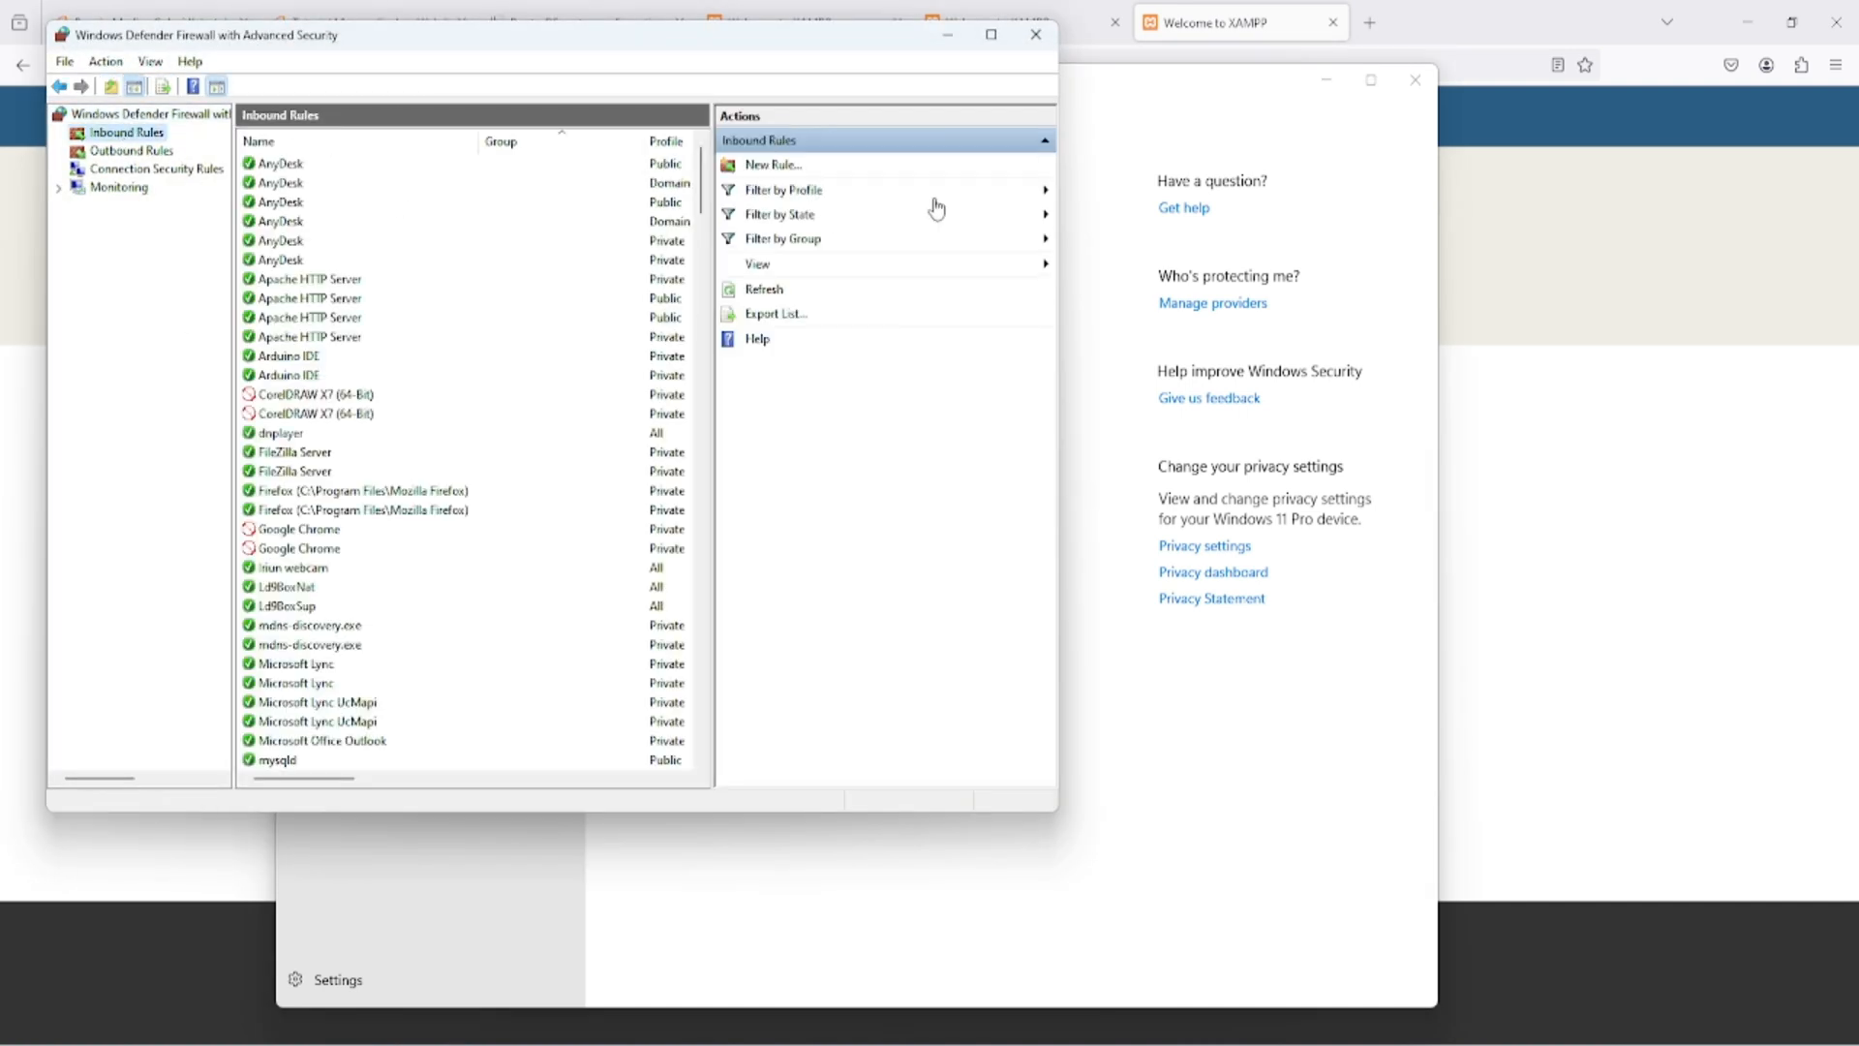
- Create an inbound firewall rule named "Port 80" that allows TCP connections on local port 80 for all profiles
{"action": "left_click", "coordinate": [770, 166]}
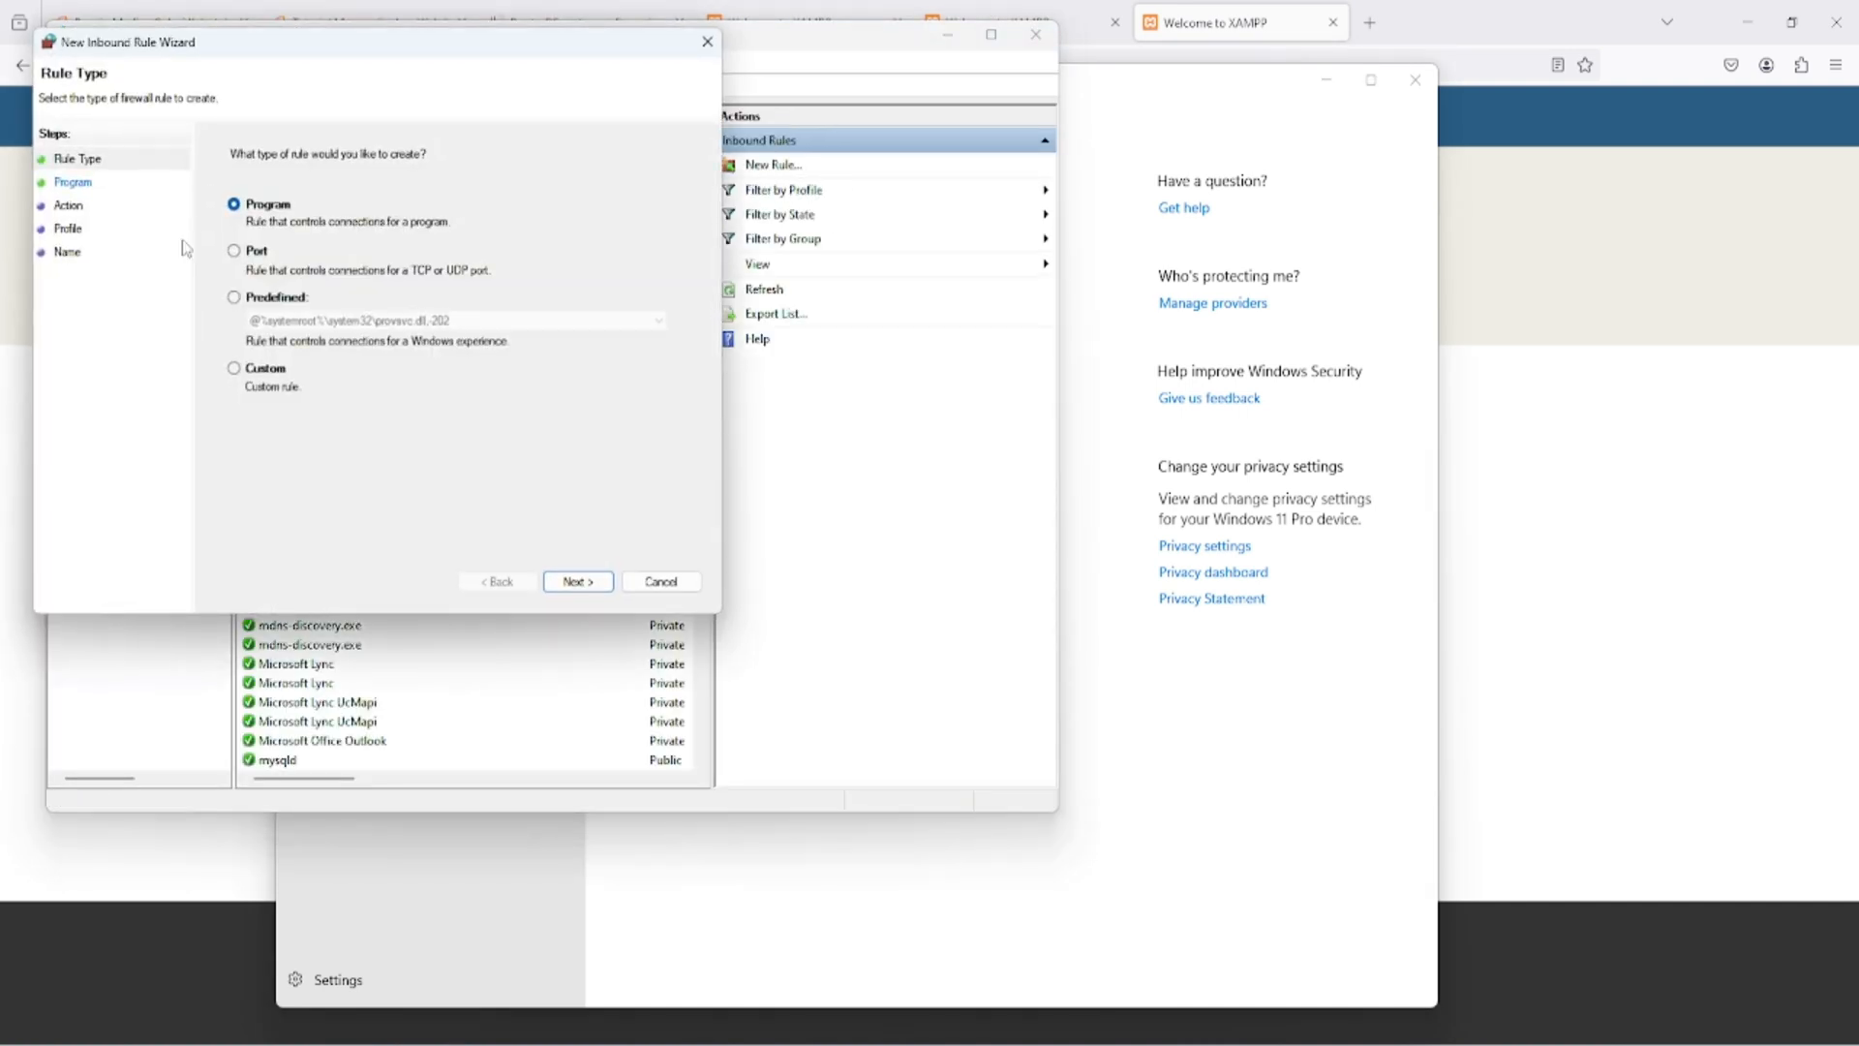
{"action": "left_click", "coordinate": [234, 251]}
{"action": "left_click", "coordinate": [578, 581]}
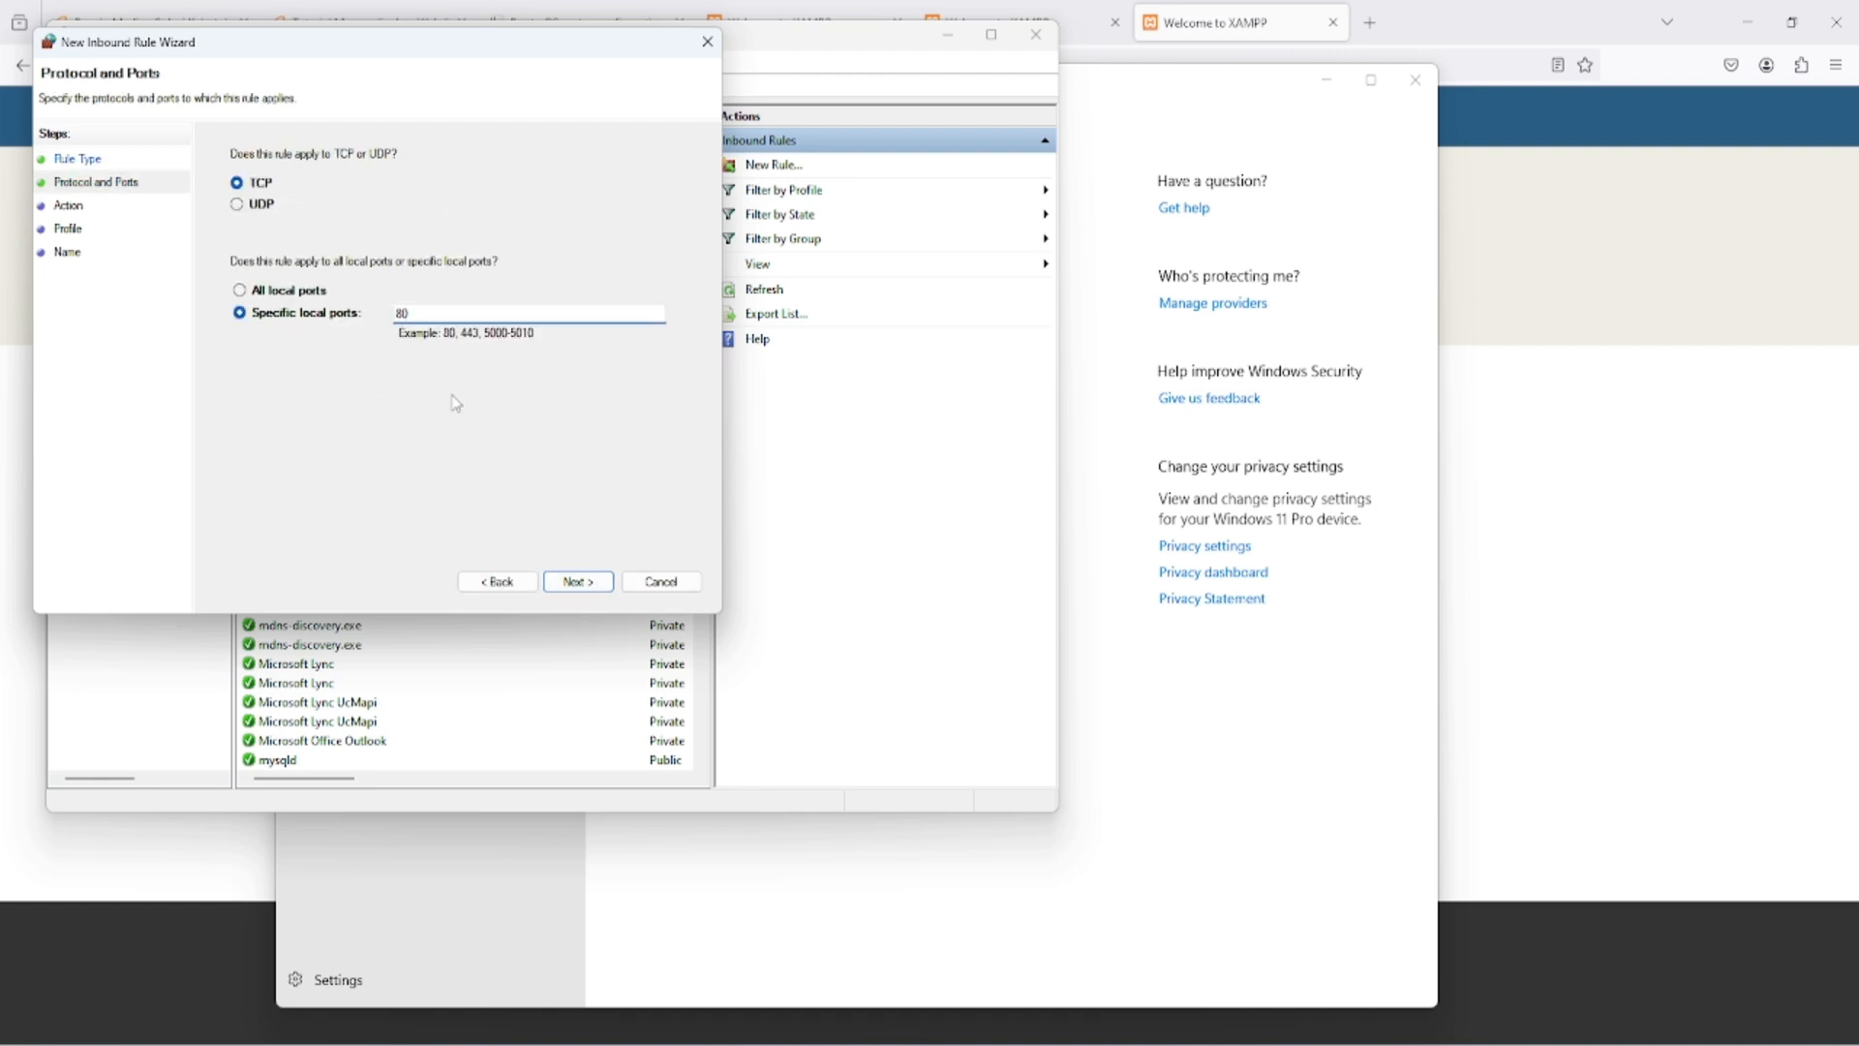
{"action": "left_click", "coordinate": [583, 584]}
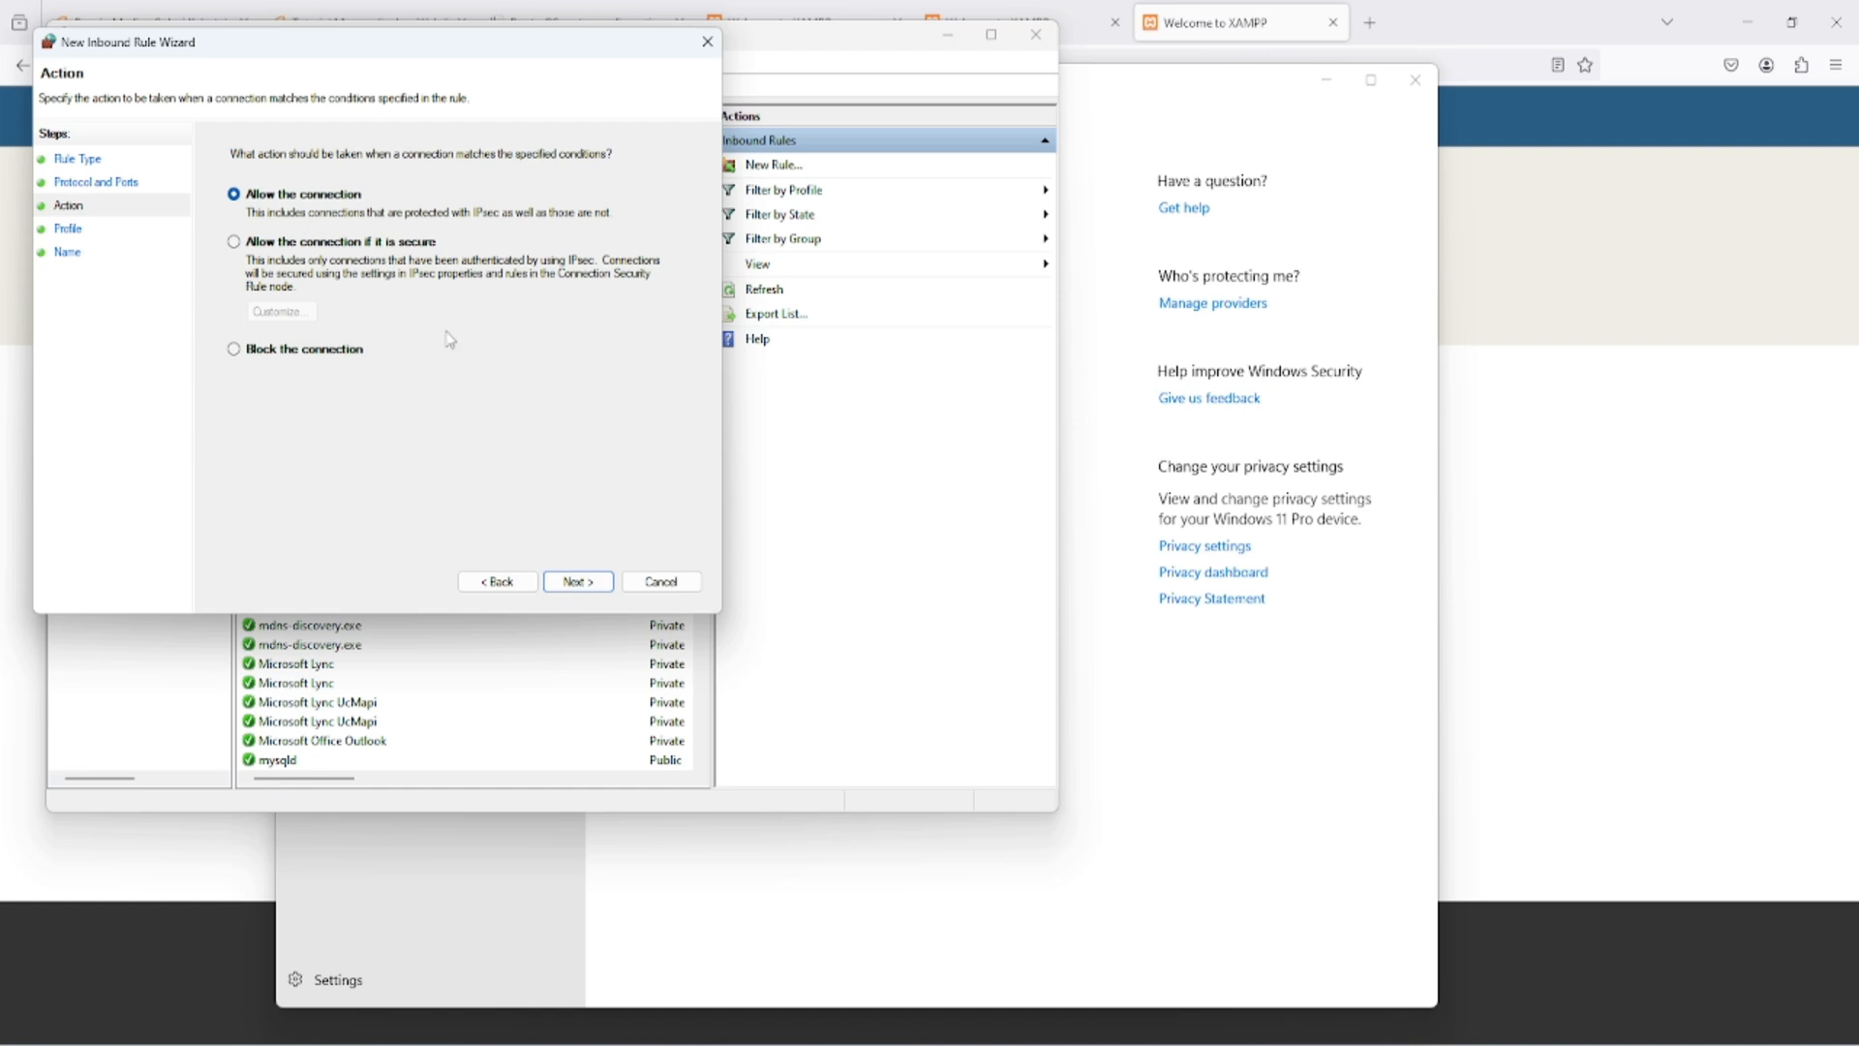
{"action": "left_click", "coordinate": [591, 585]}
{"action": "left_click", "coordinate": [590, 590]}
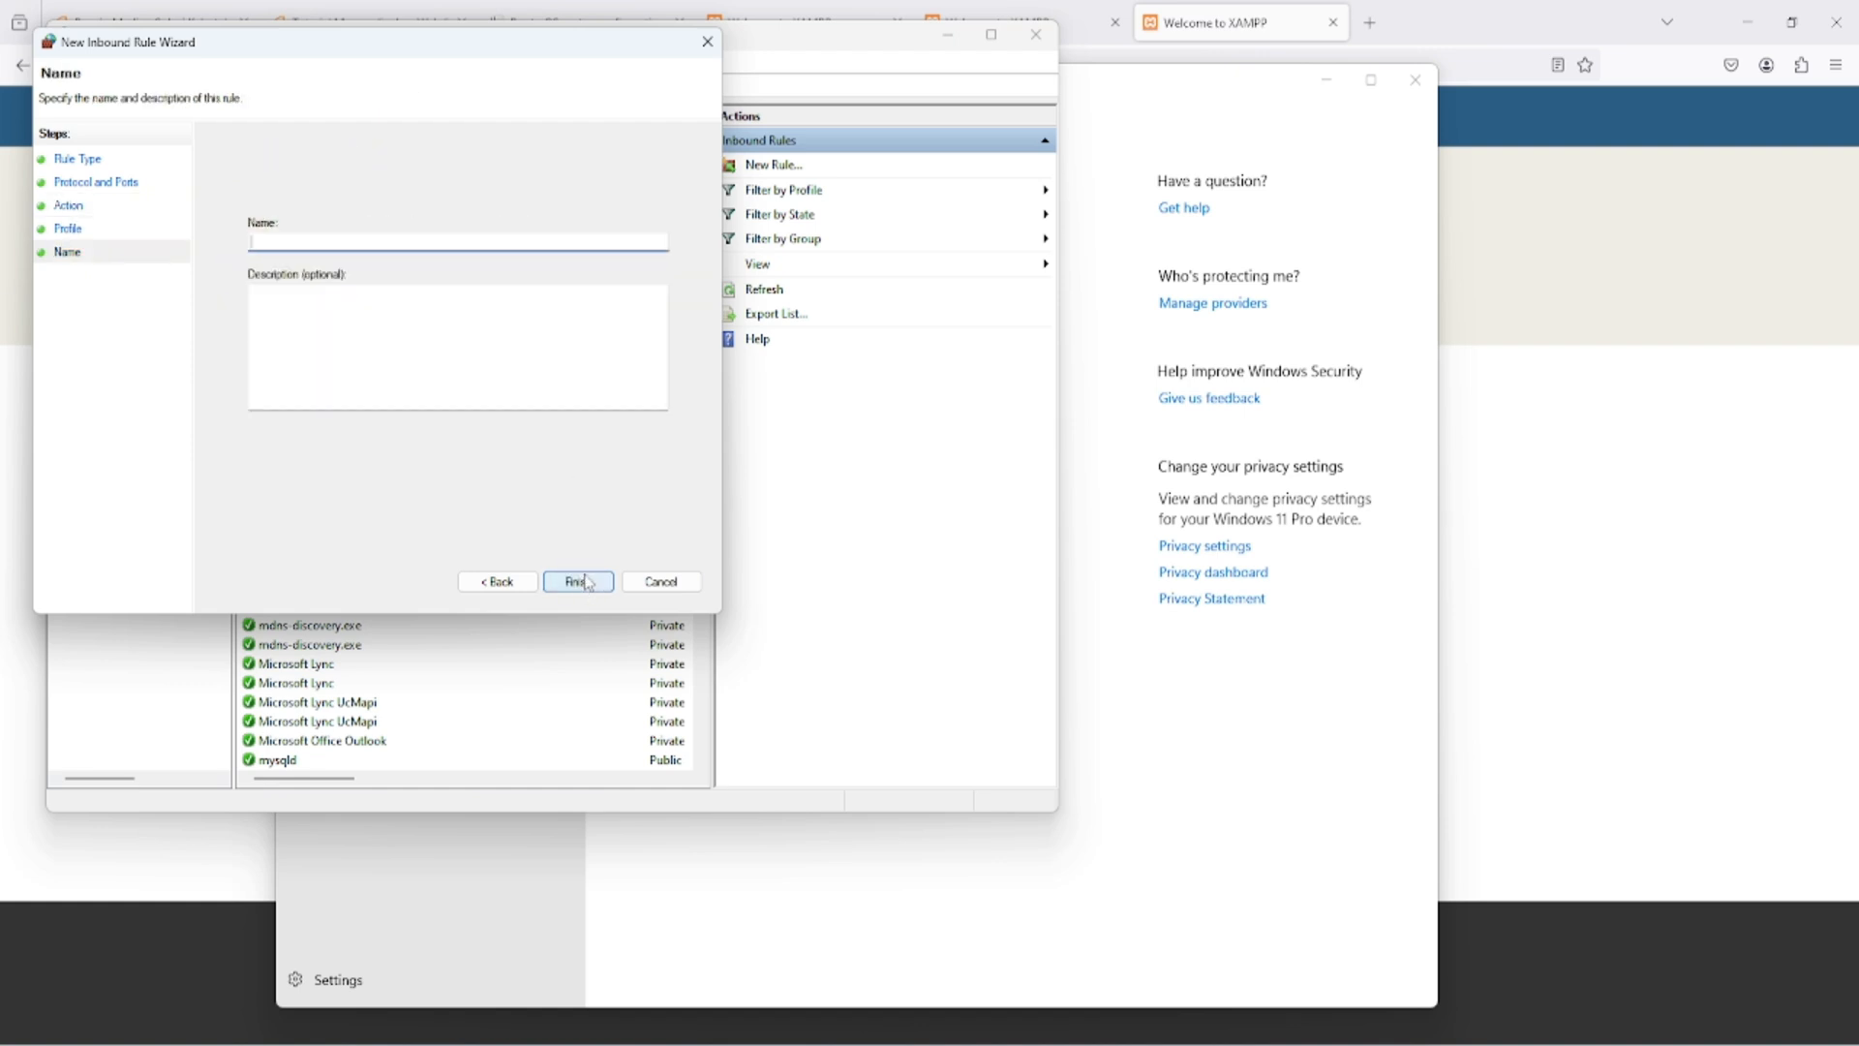
{"action": "type", "text": "Port 80"}
{"action": "left_click", "coordinate": [605, 582]}
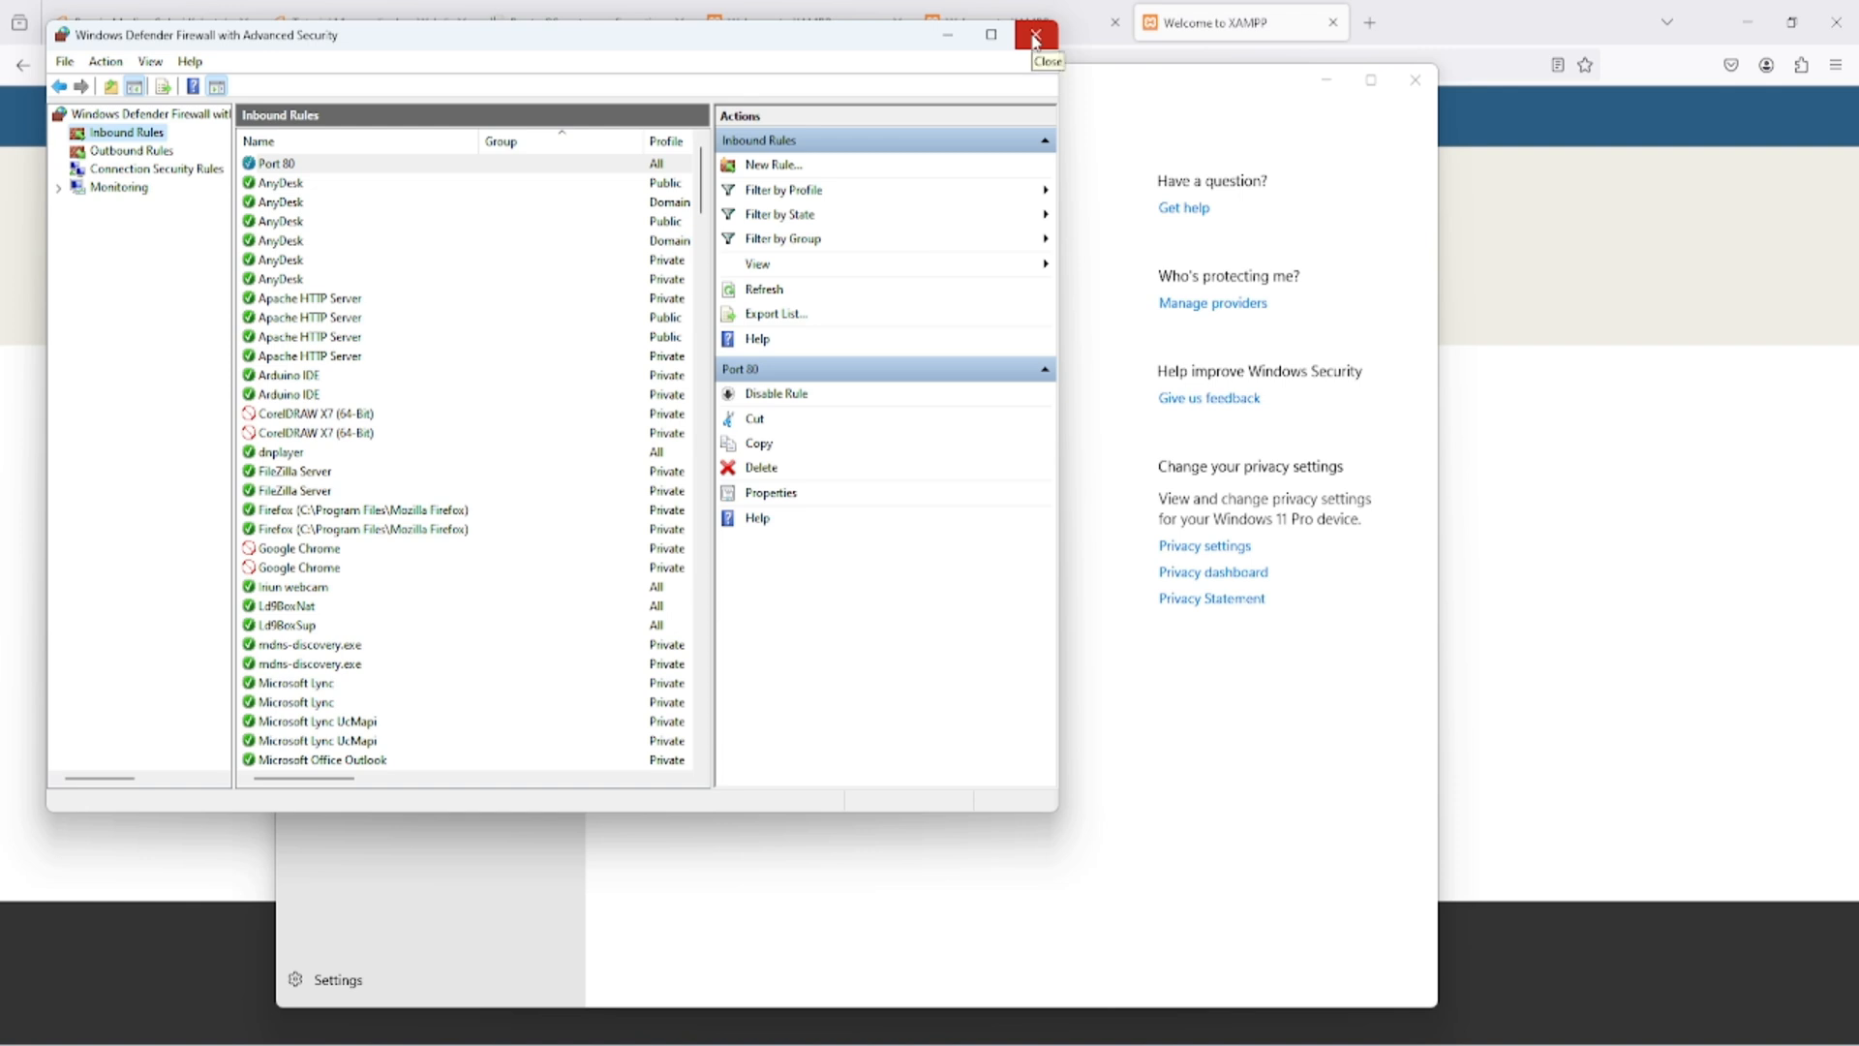
- Create an inbound firewall rule named "port443" that allows TCP connections on local port 443 for all profiles
{"action": "left_click", "coordinate": [785, 169]}
{"action": "left_click", "coordinate": [286, 282]}
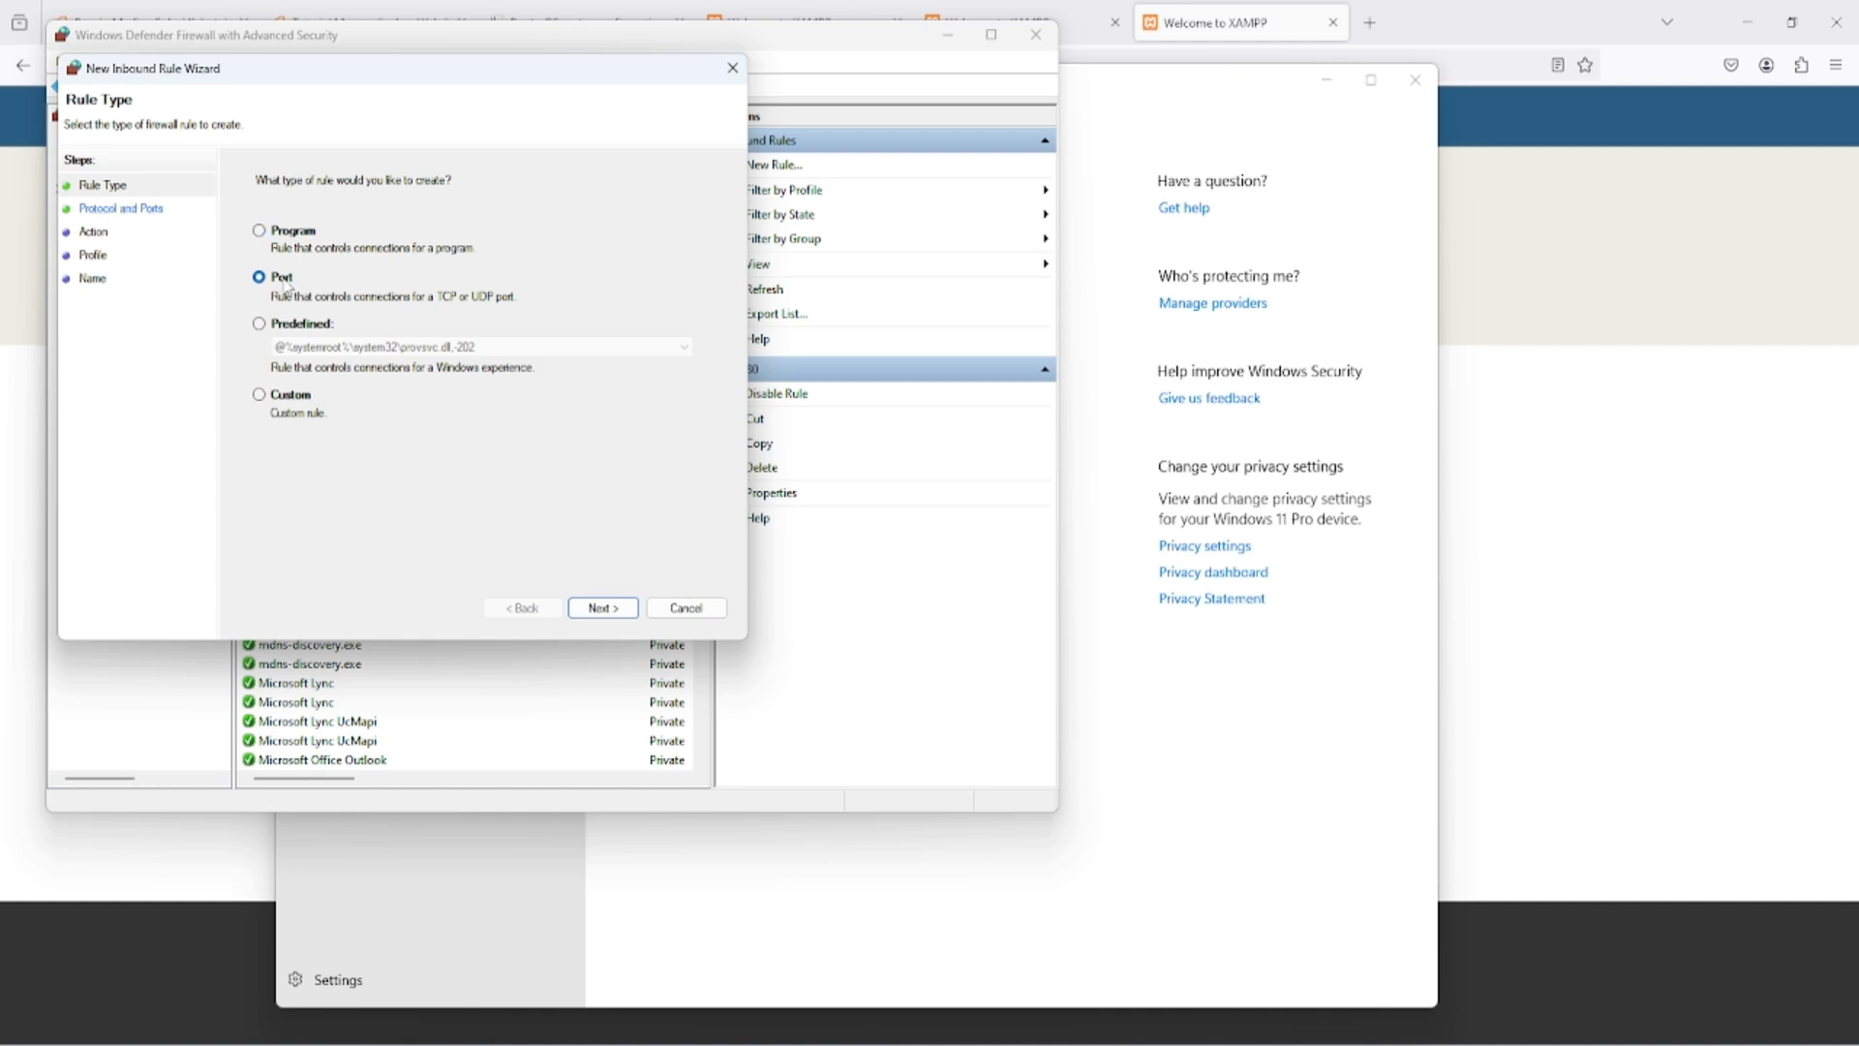
{"action": "left_click", "coordinate": [602, 607]}
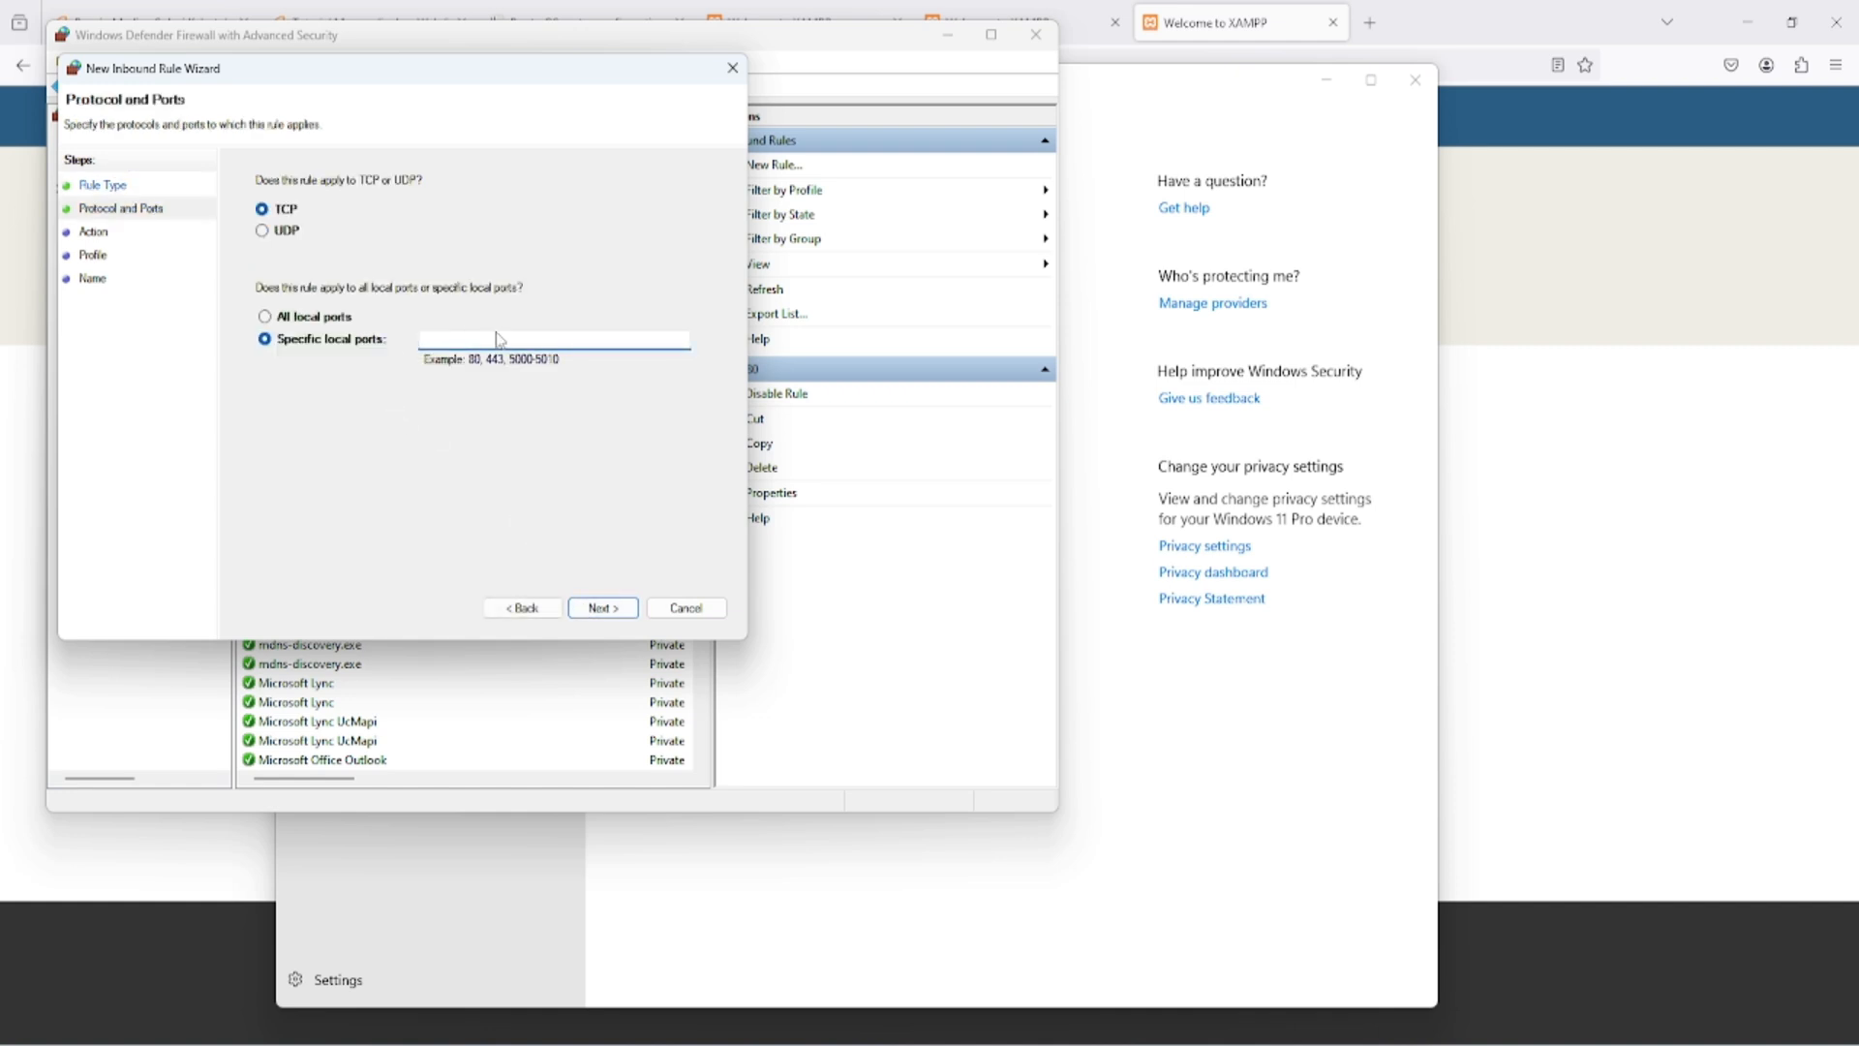
{"action": "left_click", "coordinate": [602, 608]}
{"action": "left_click", "coordinate": [602, 608]}
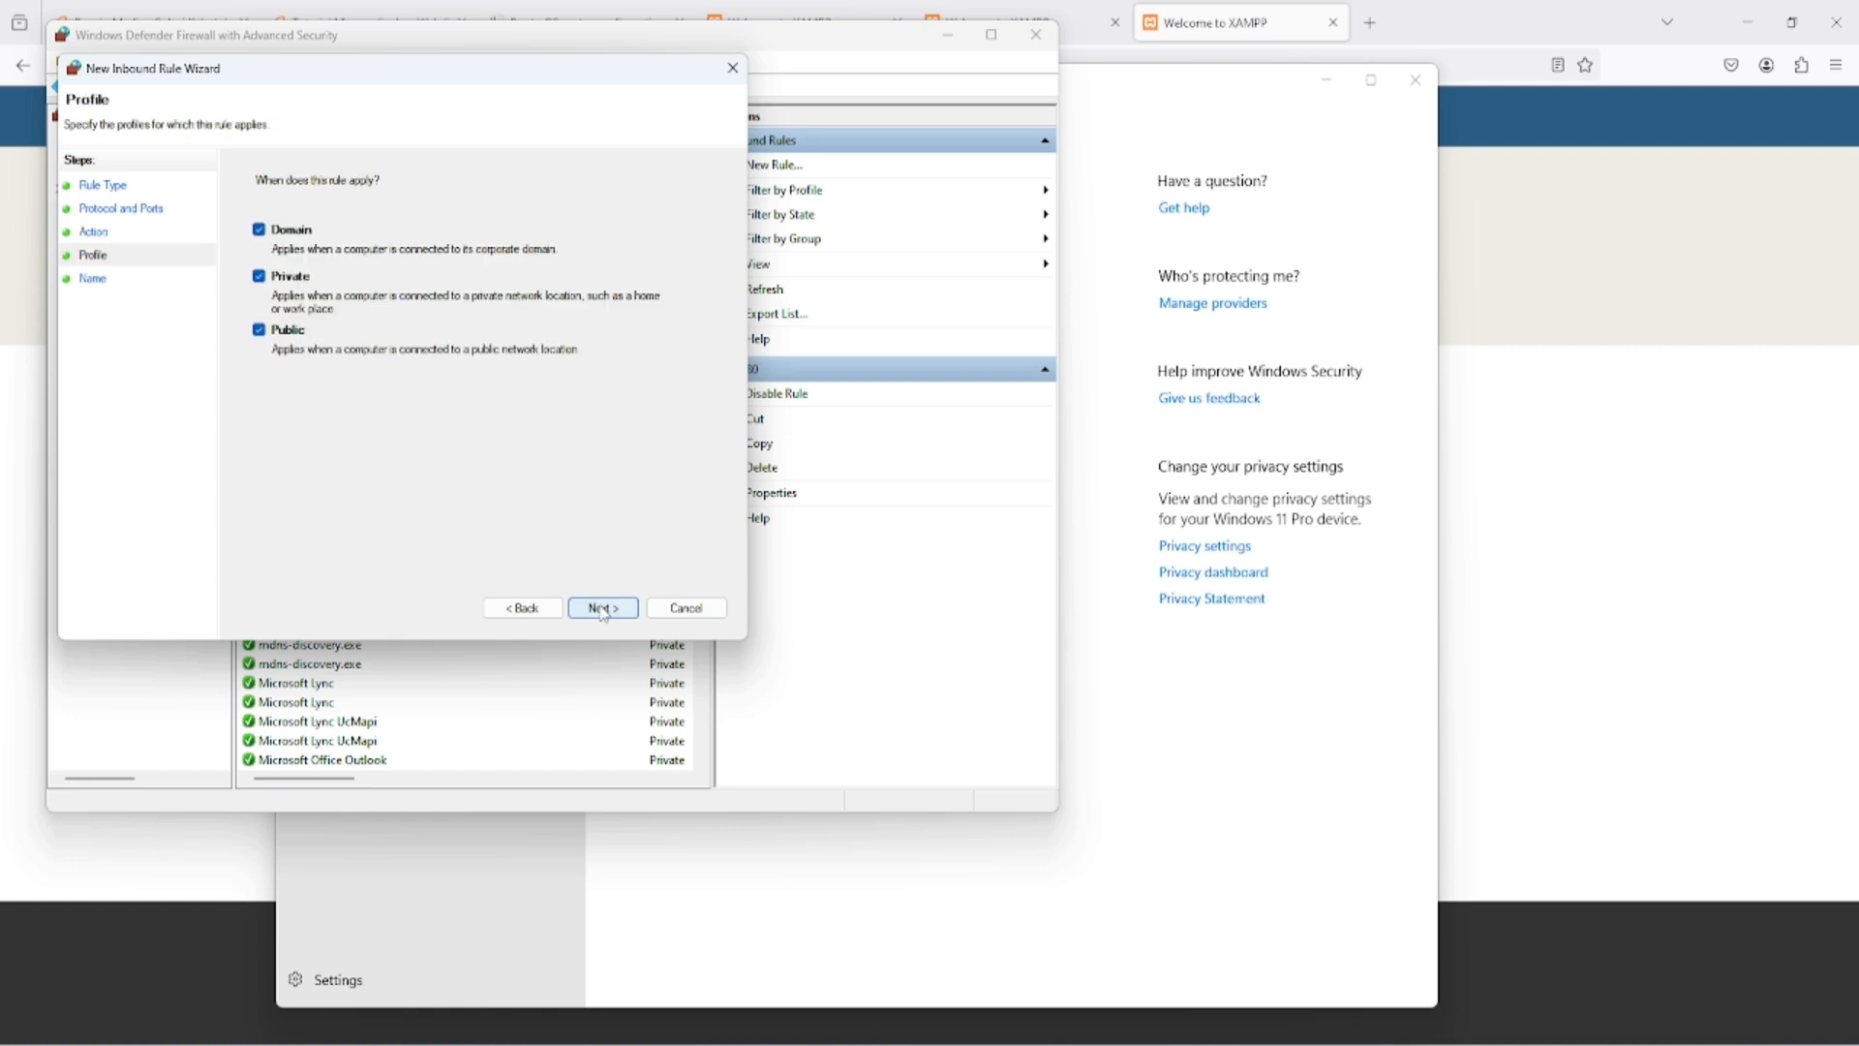
{"action": "left_click", "coordinate": [602, 609]}
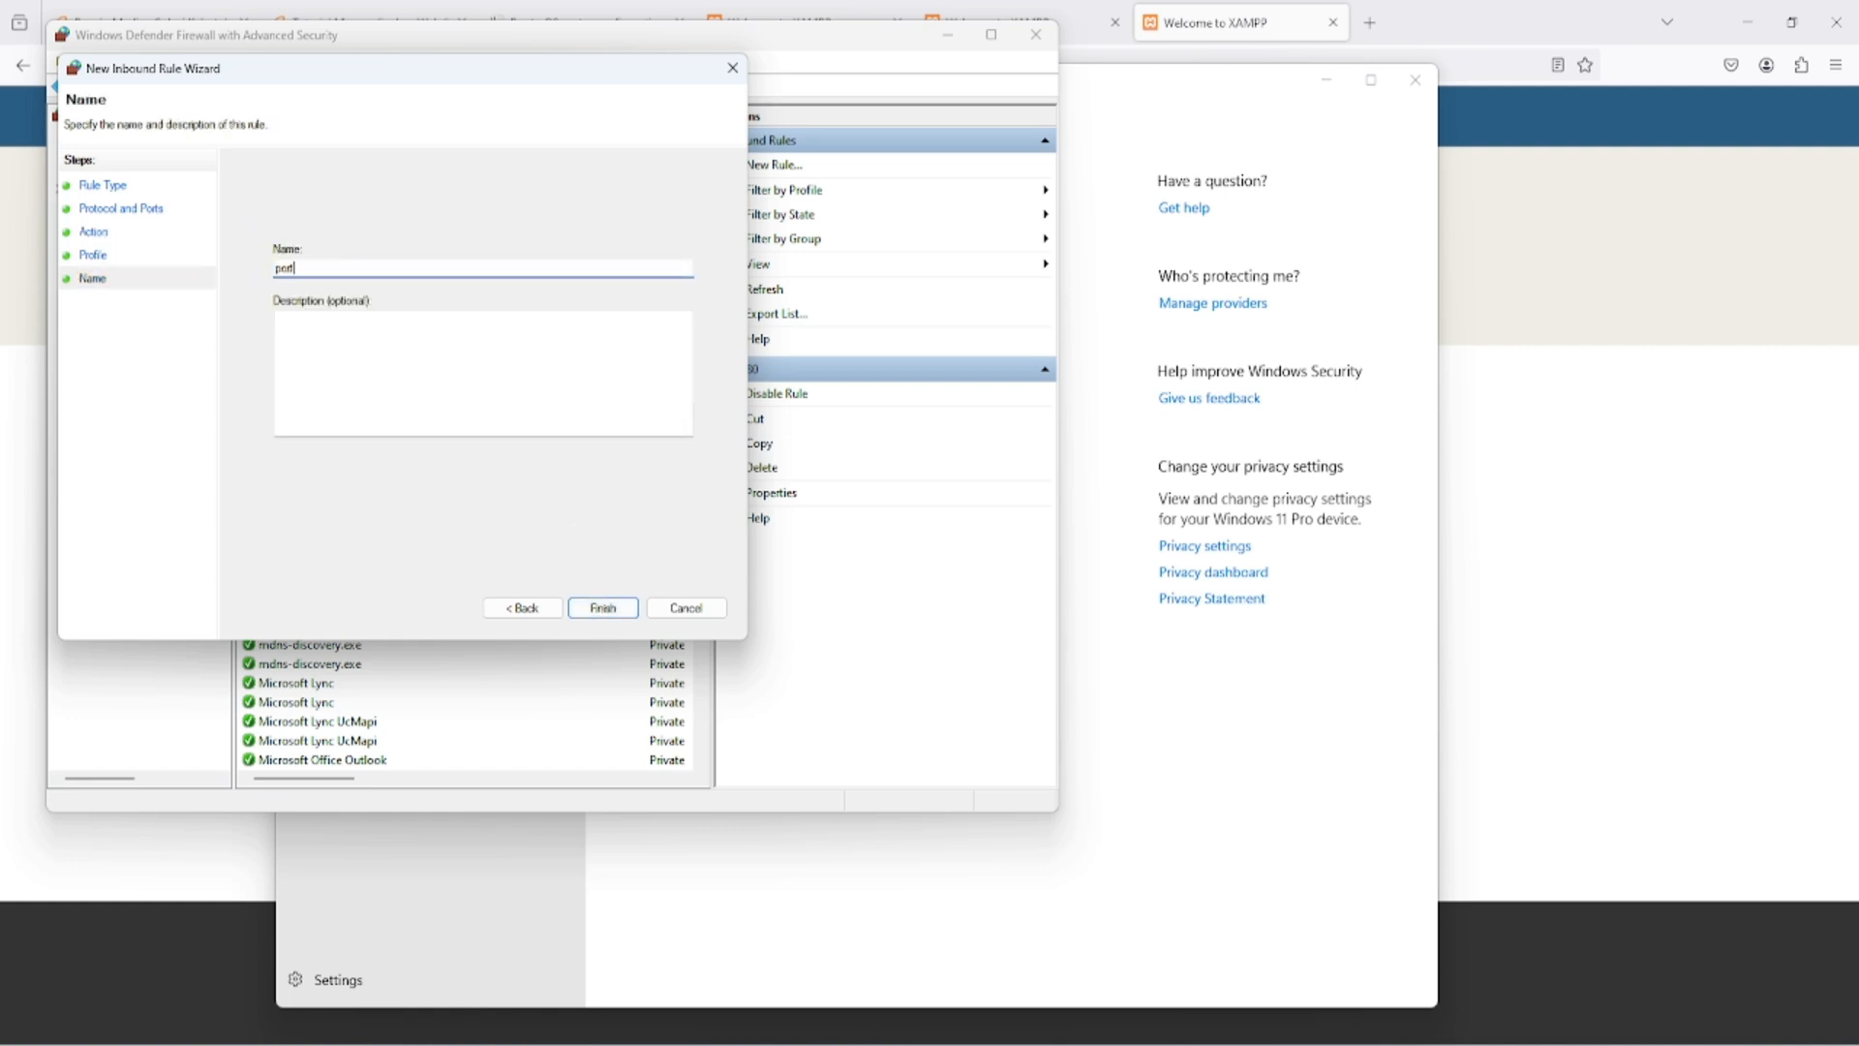
{"action": "left_click", "coordinate": [602, 608]}
- Close Windows Security and minimize the advanced firewall window
{"action": "left_click", "coordinate": [1351, 214]}
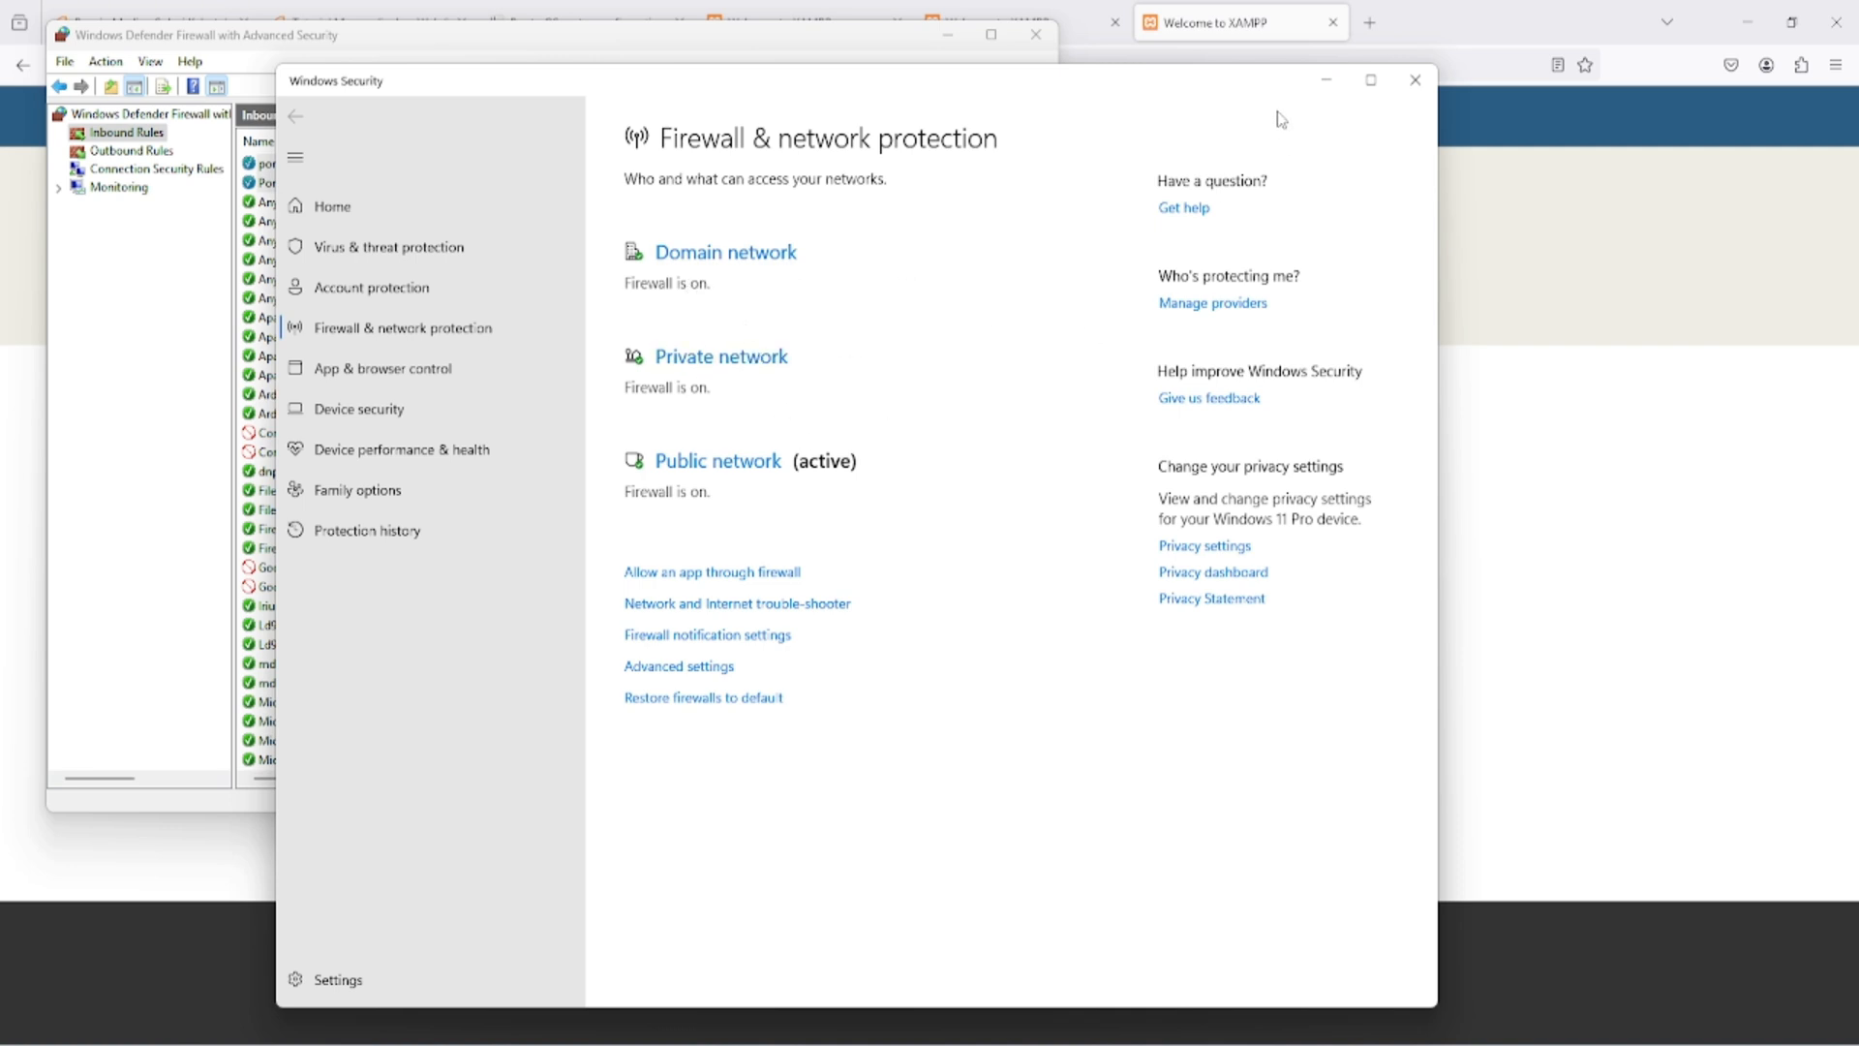
{"action": "left_click", "coordinate": [1415, 79]}
{"action": "left_click", "coordinate": [946, 39]}
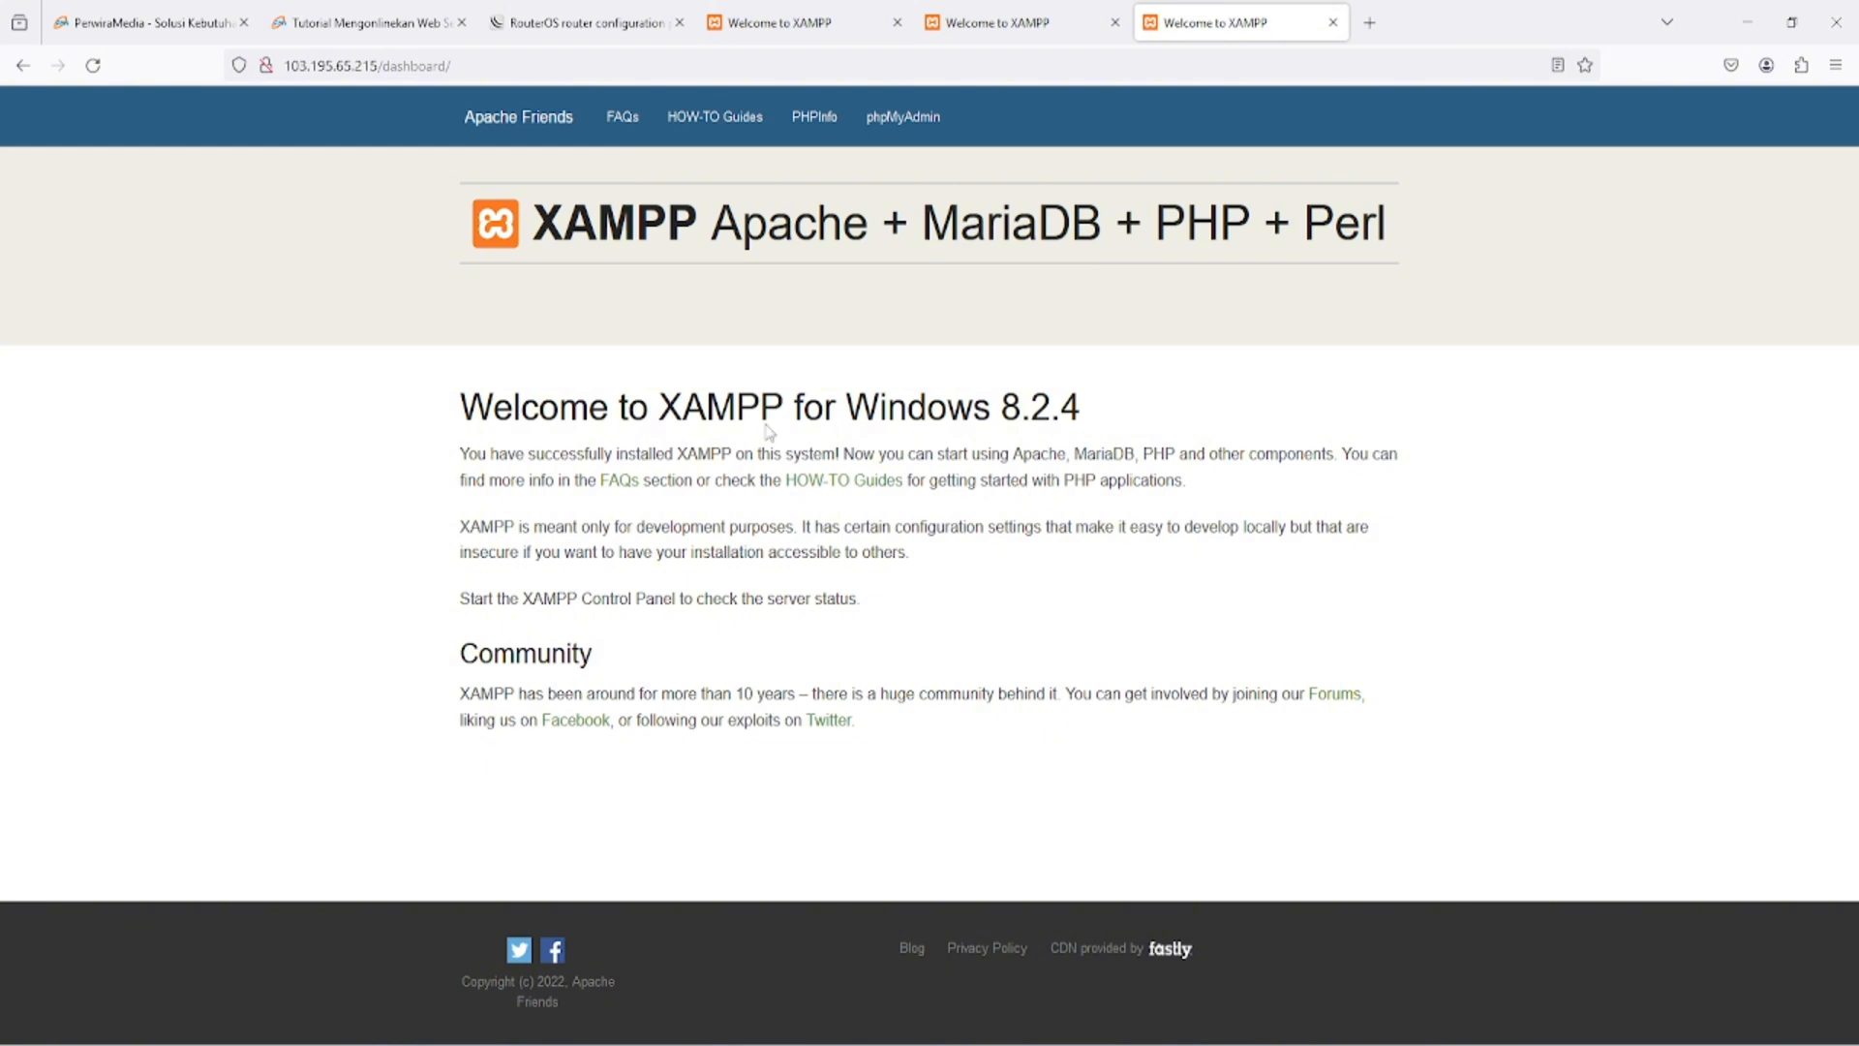
- Compare the RouterOS login page with the XAMPP dashboard opened through the public IP in the browser
{"action": "left_click", "coordinate": [644, 17]}
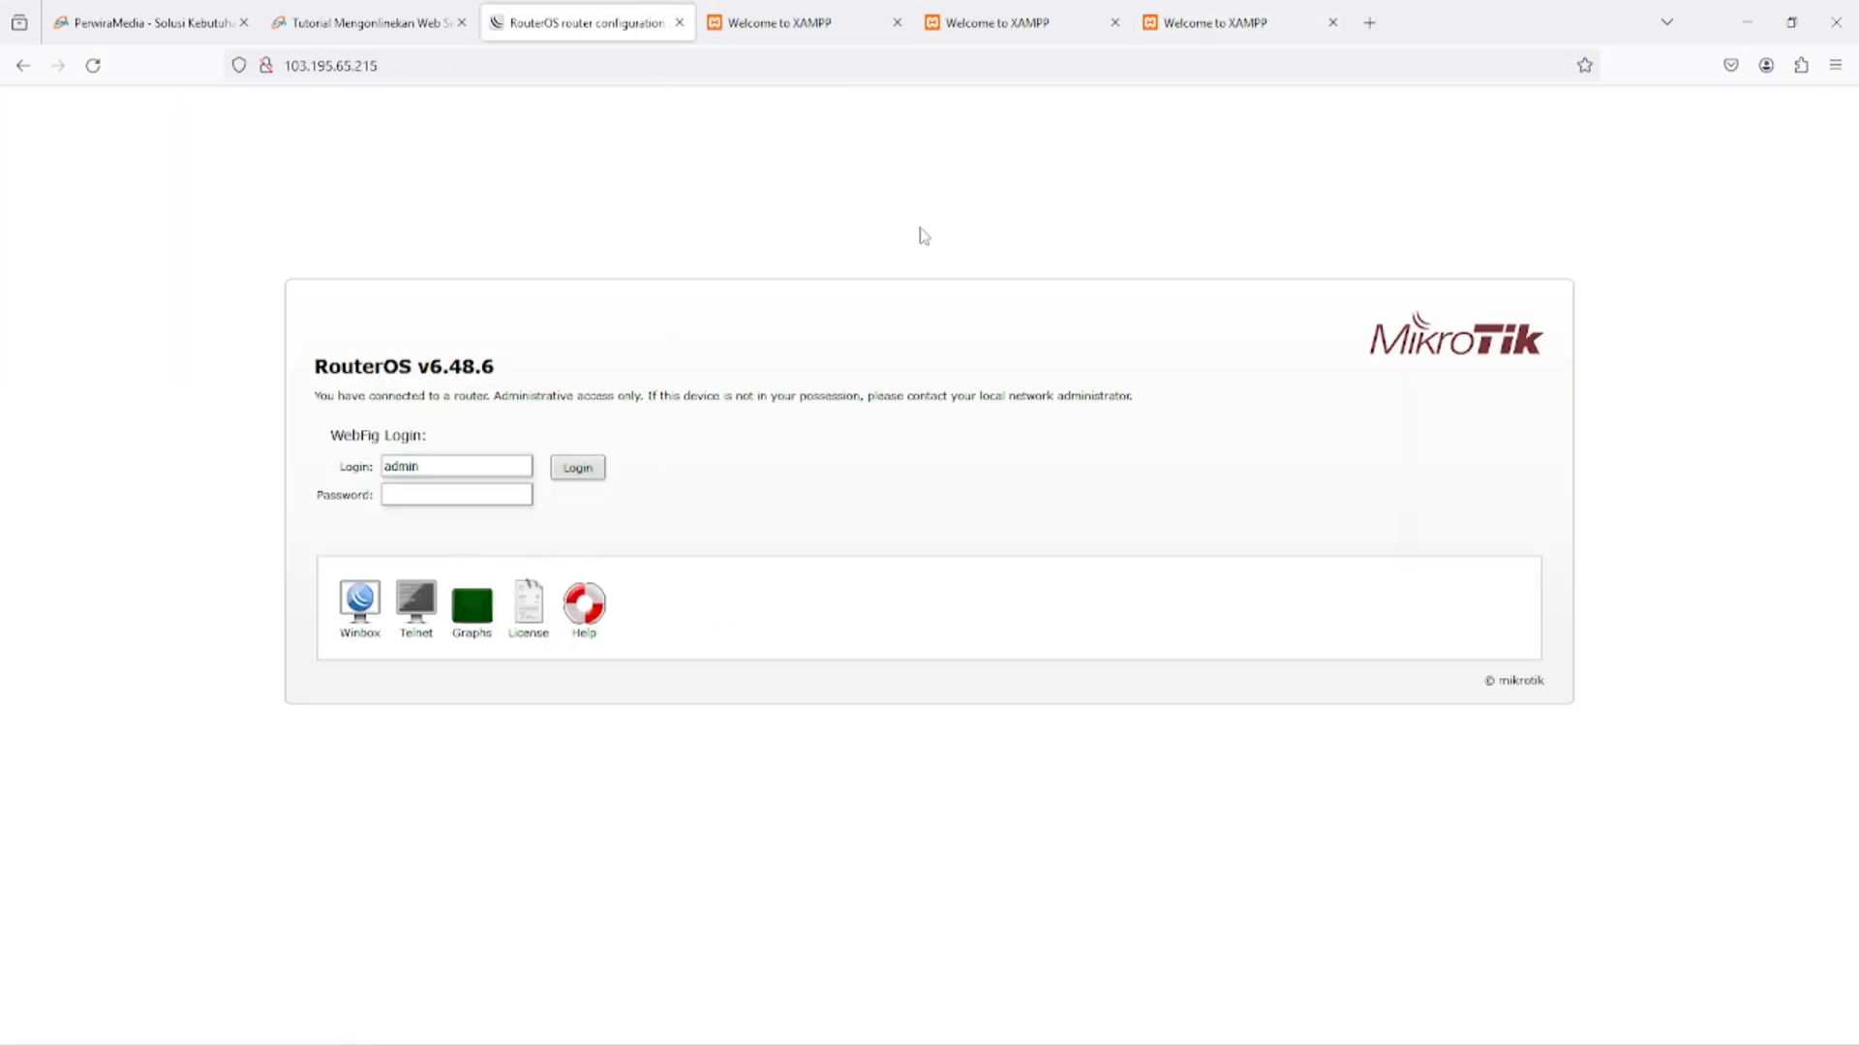
{"action": "left_click", "coordinate": [1160, 22]}
{"action": "left_click", "coordinate": [624, 58]}
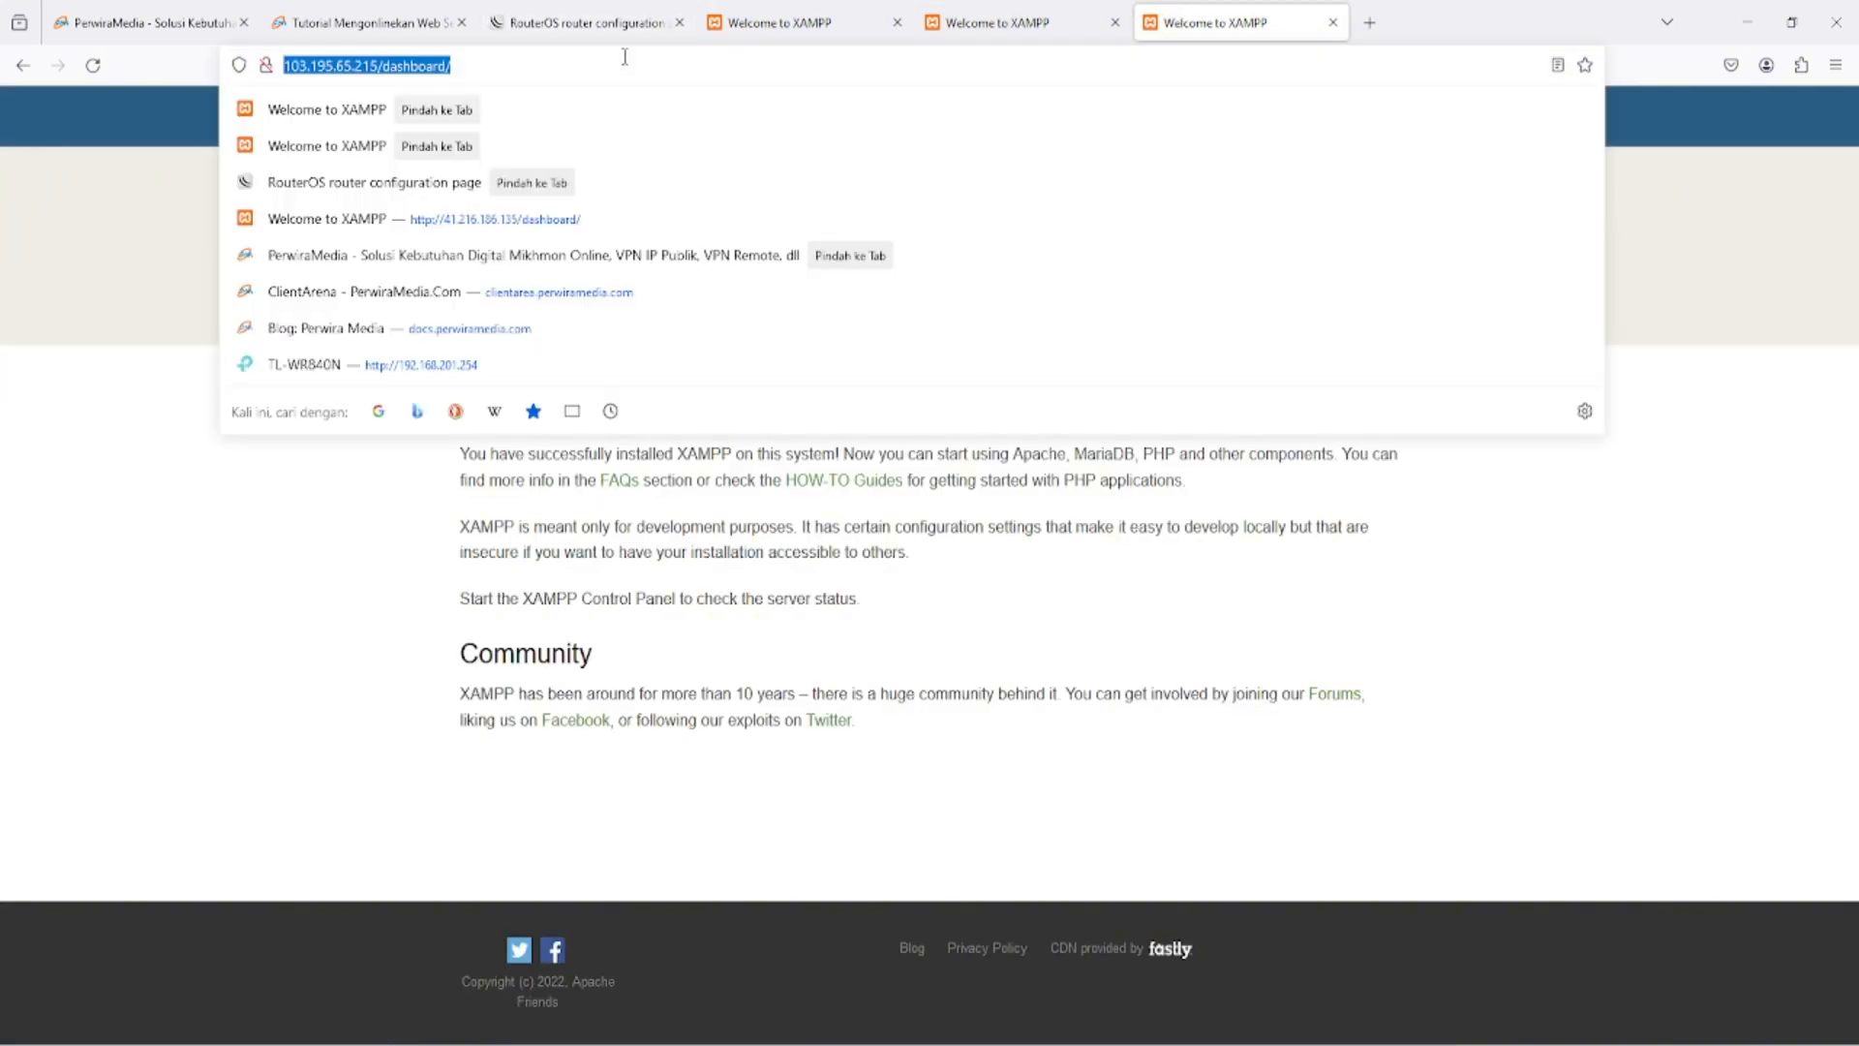
{"action": "key", "text": "Escape"}
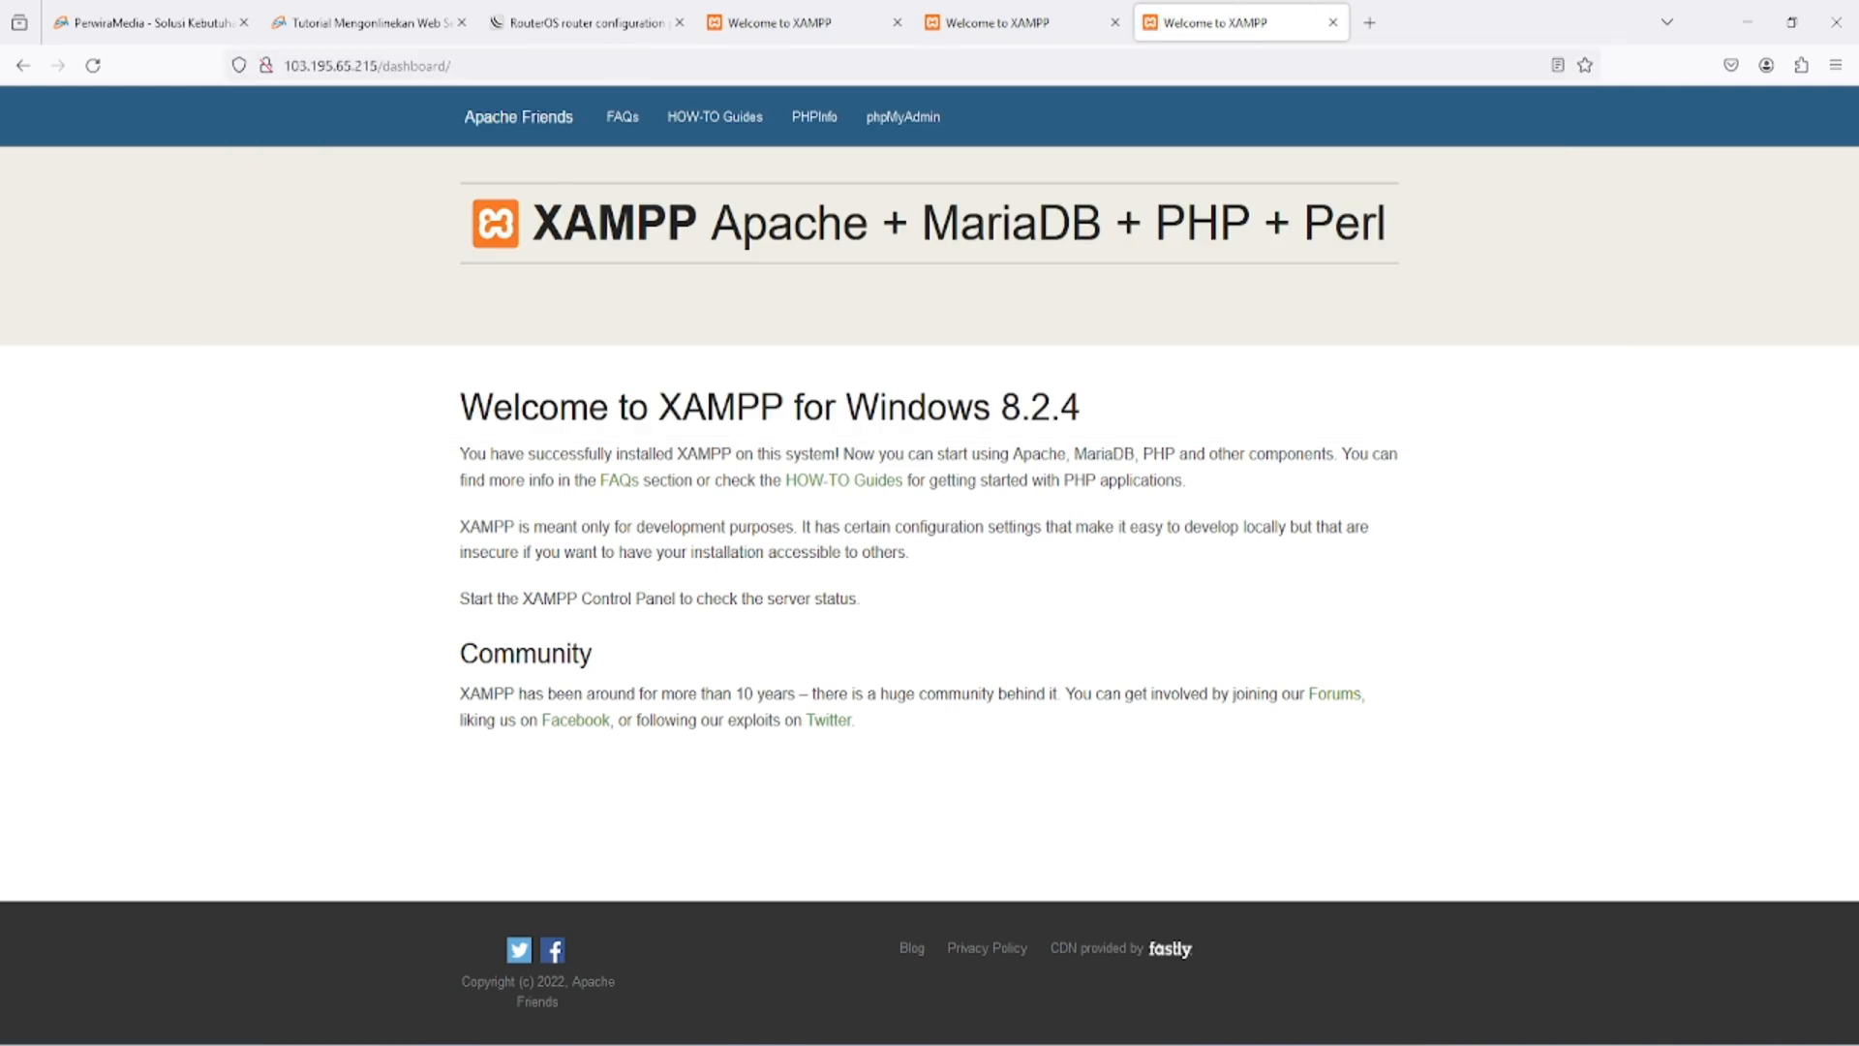
- Switch to WinBox and inspect the target address and port of the port 80 dstnat rule
{"action": "key", "text": "alt+Tab"}
{"action": "left_click", "coordinate": [986, 513]}
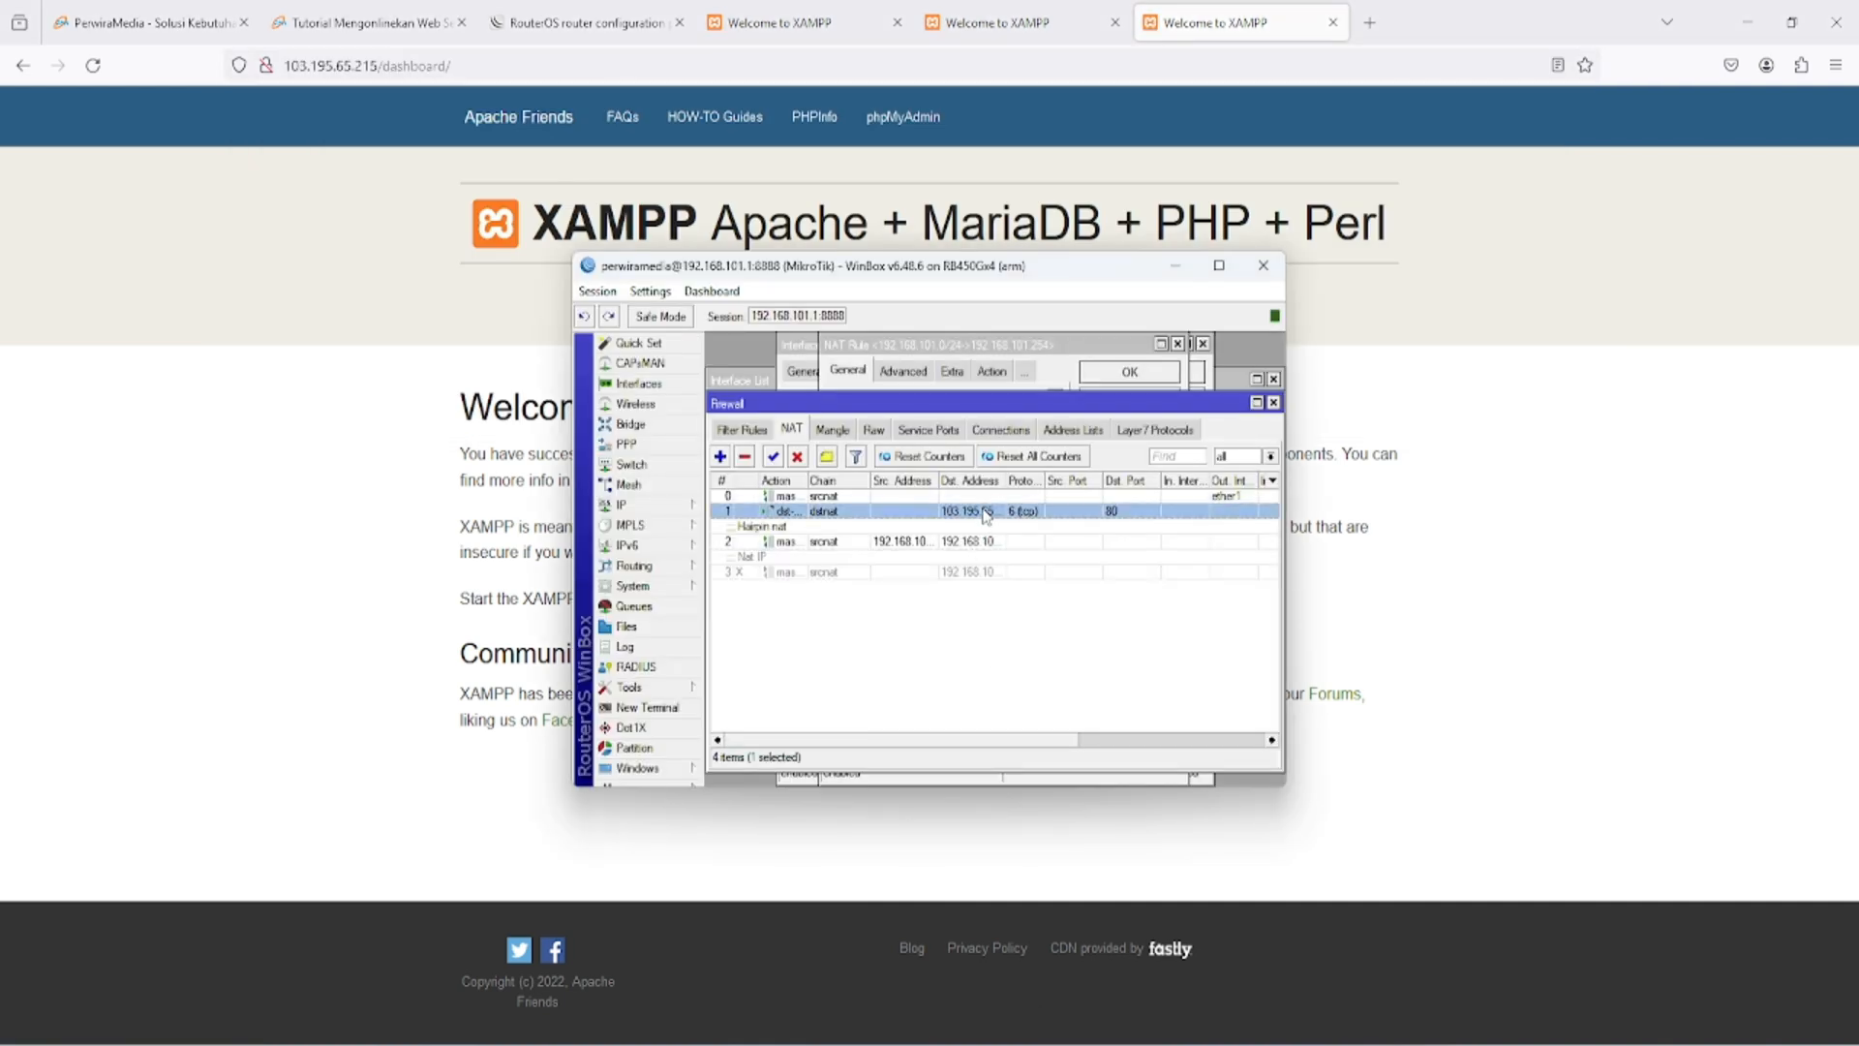
{"action": "double_click", "coordinate": [986, 513]}
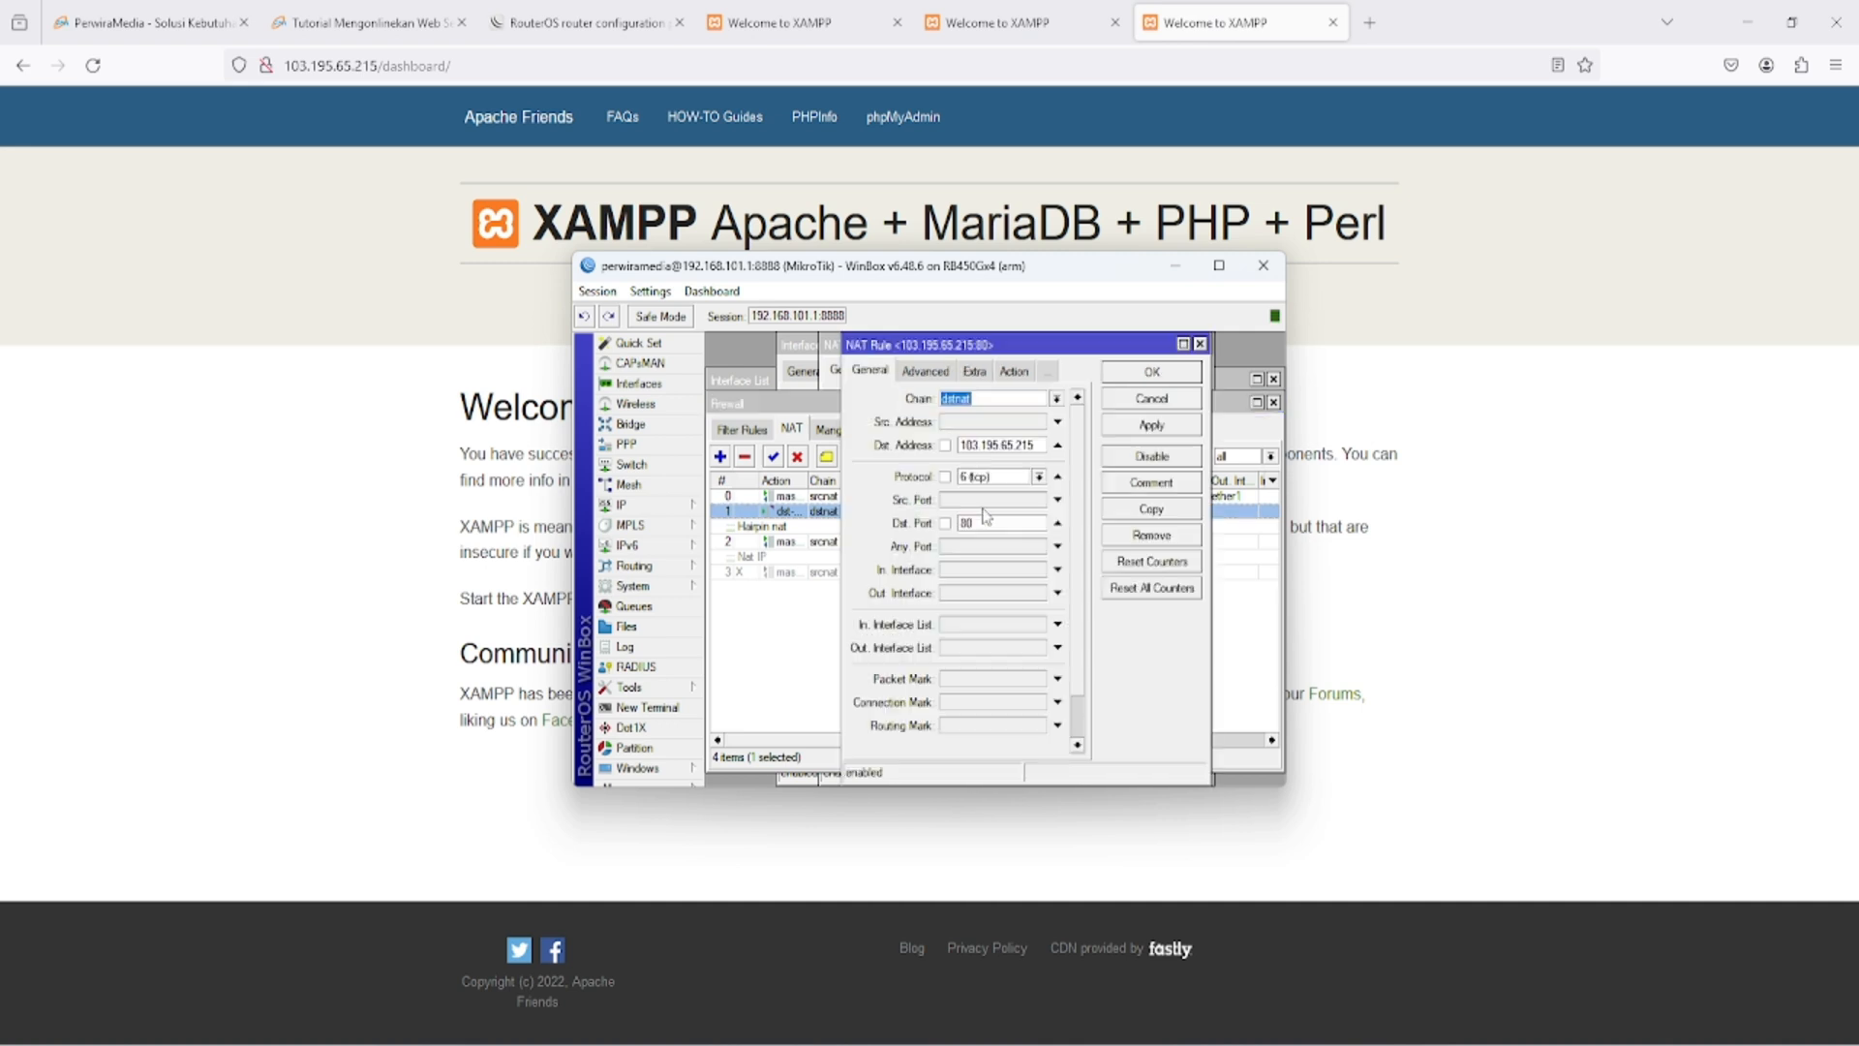
{"action": "left_click", "coordinate": [1014, 372]}
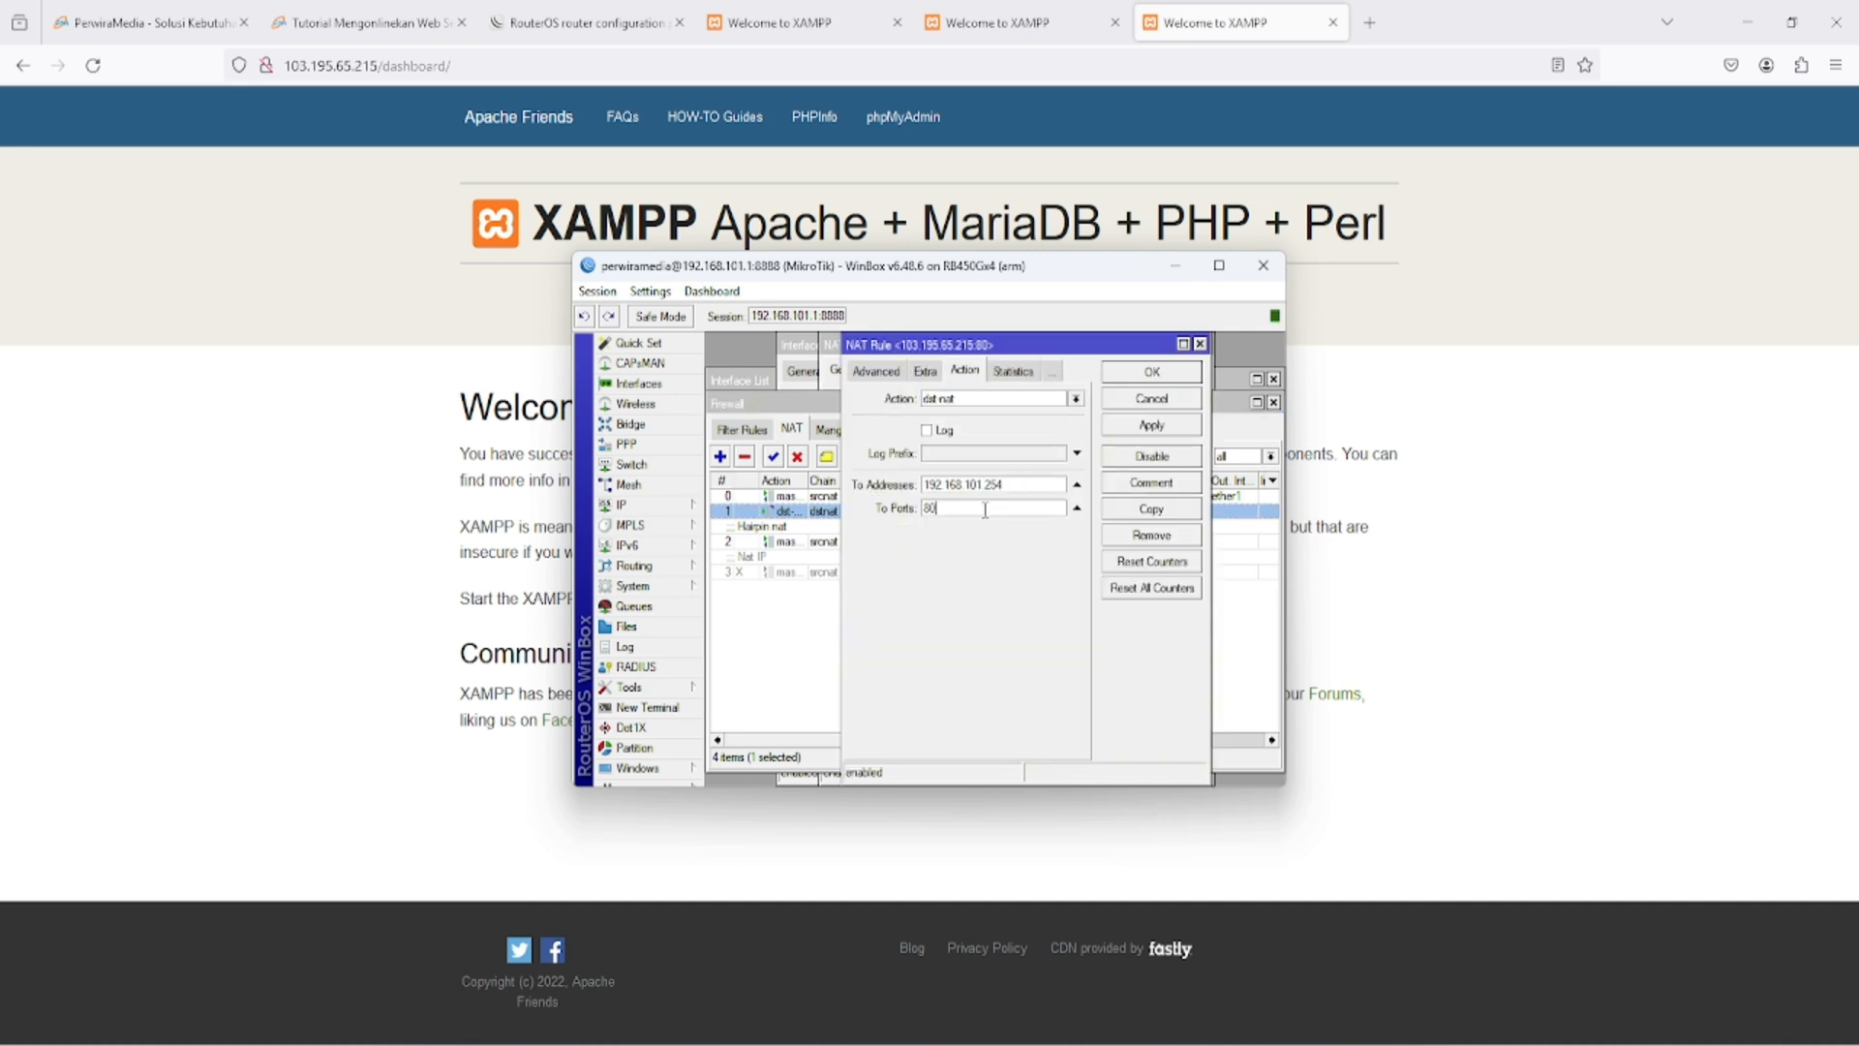
{"action": "double_click", "coordinate": [985, 507]}
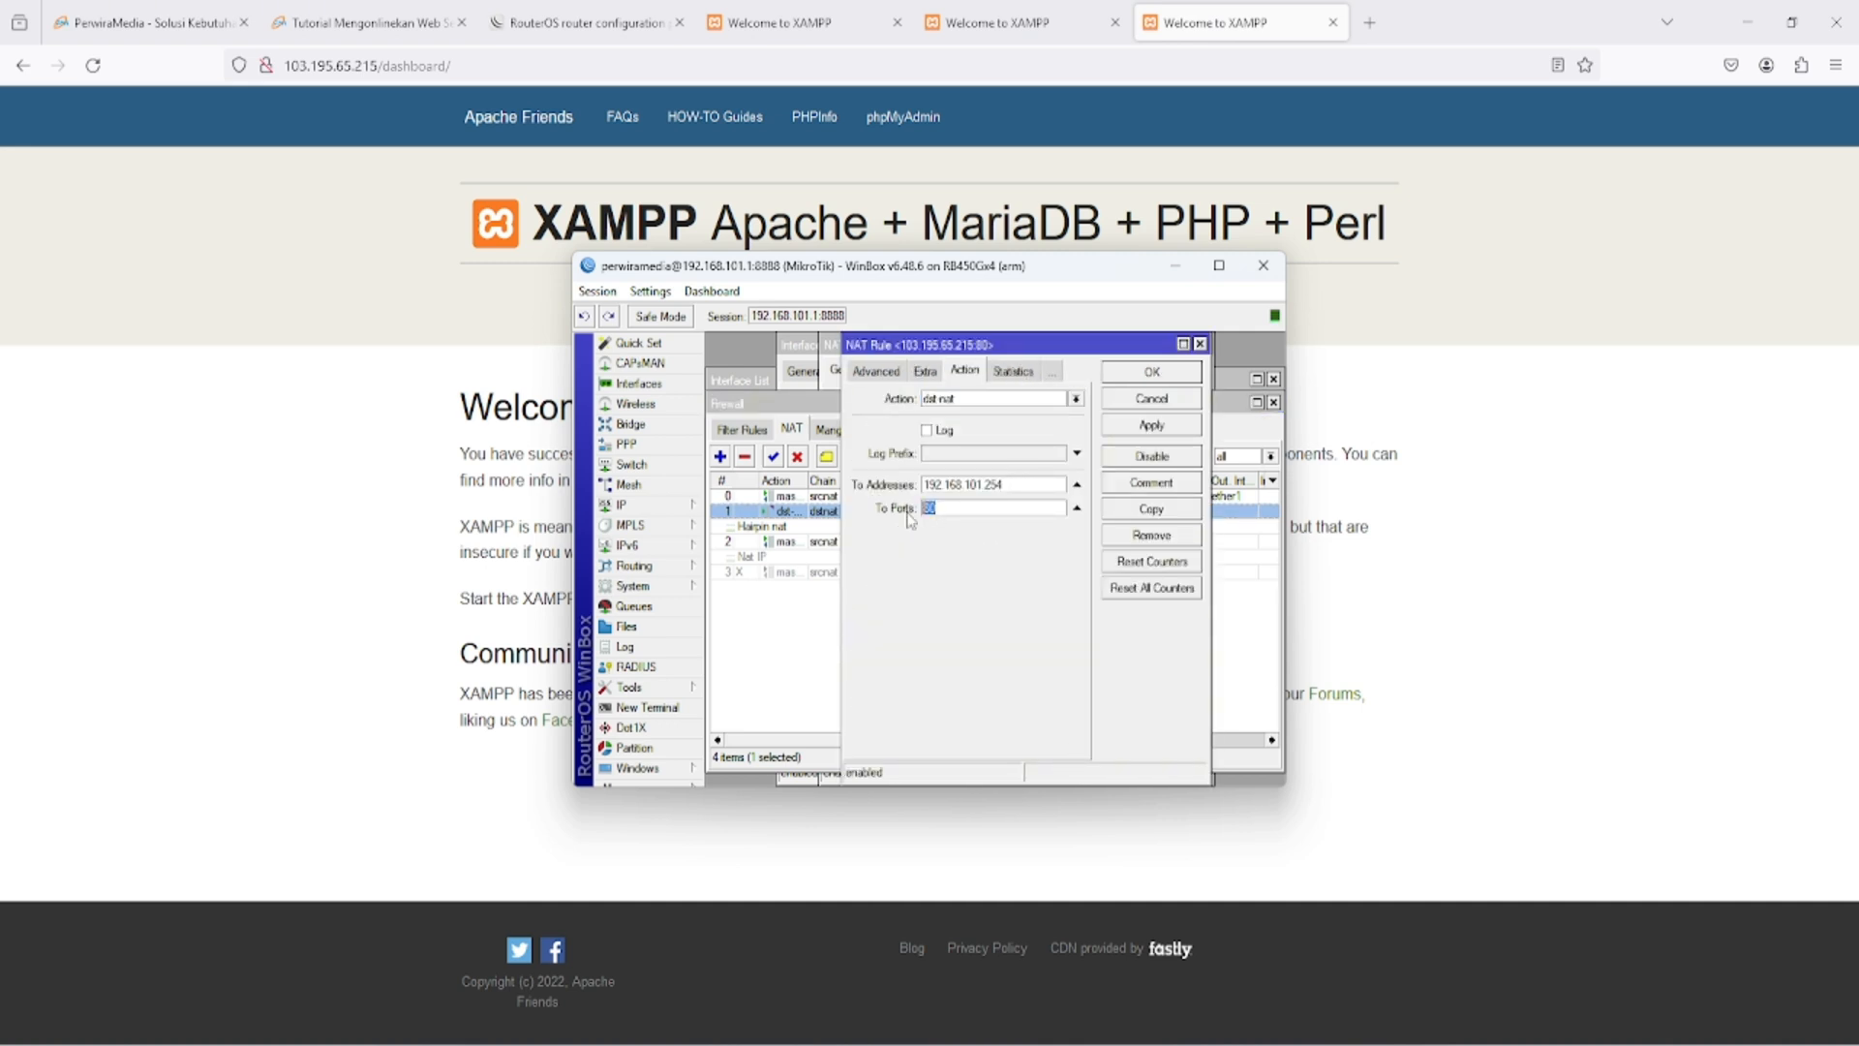
{"action": "left_click", "coordinate": [1200, 344]}
- Copy the port 80 dstnat rule with target address 192.168.101.250, and arrange both rule windows side by side in maximized WinBox
{"action": "double_click", "coordinate": [789, 513]}
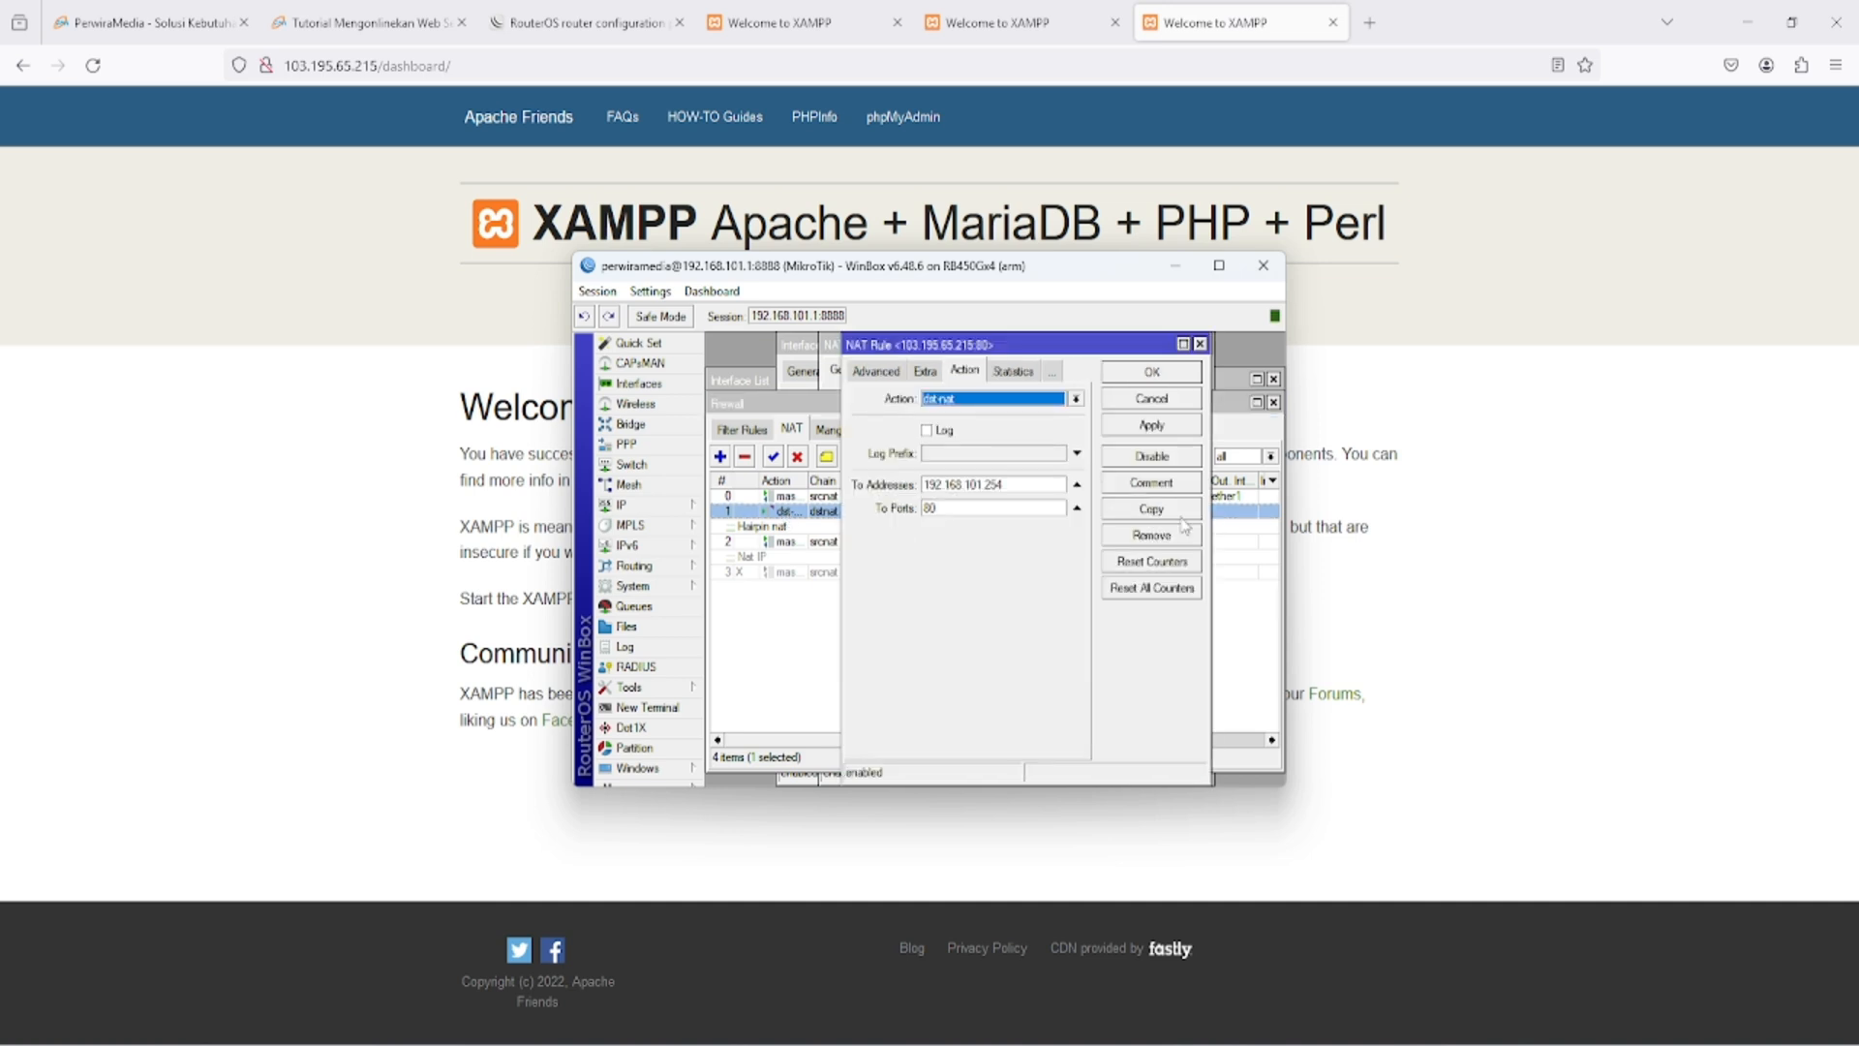
{"action": "left_click", "coordinate": [1155, 510]}
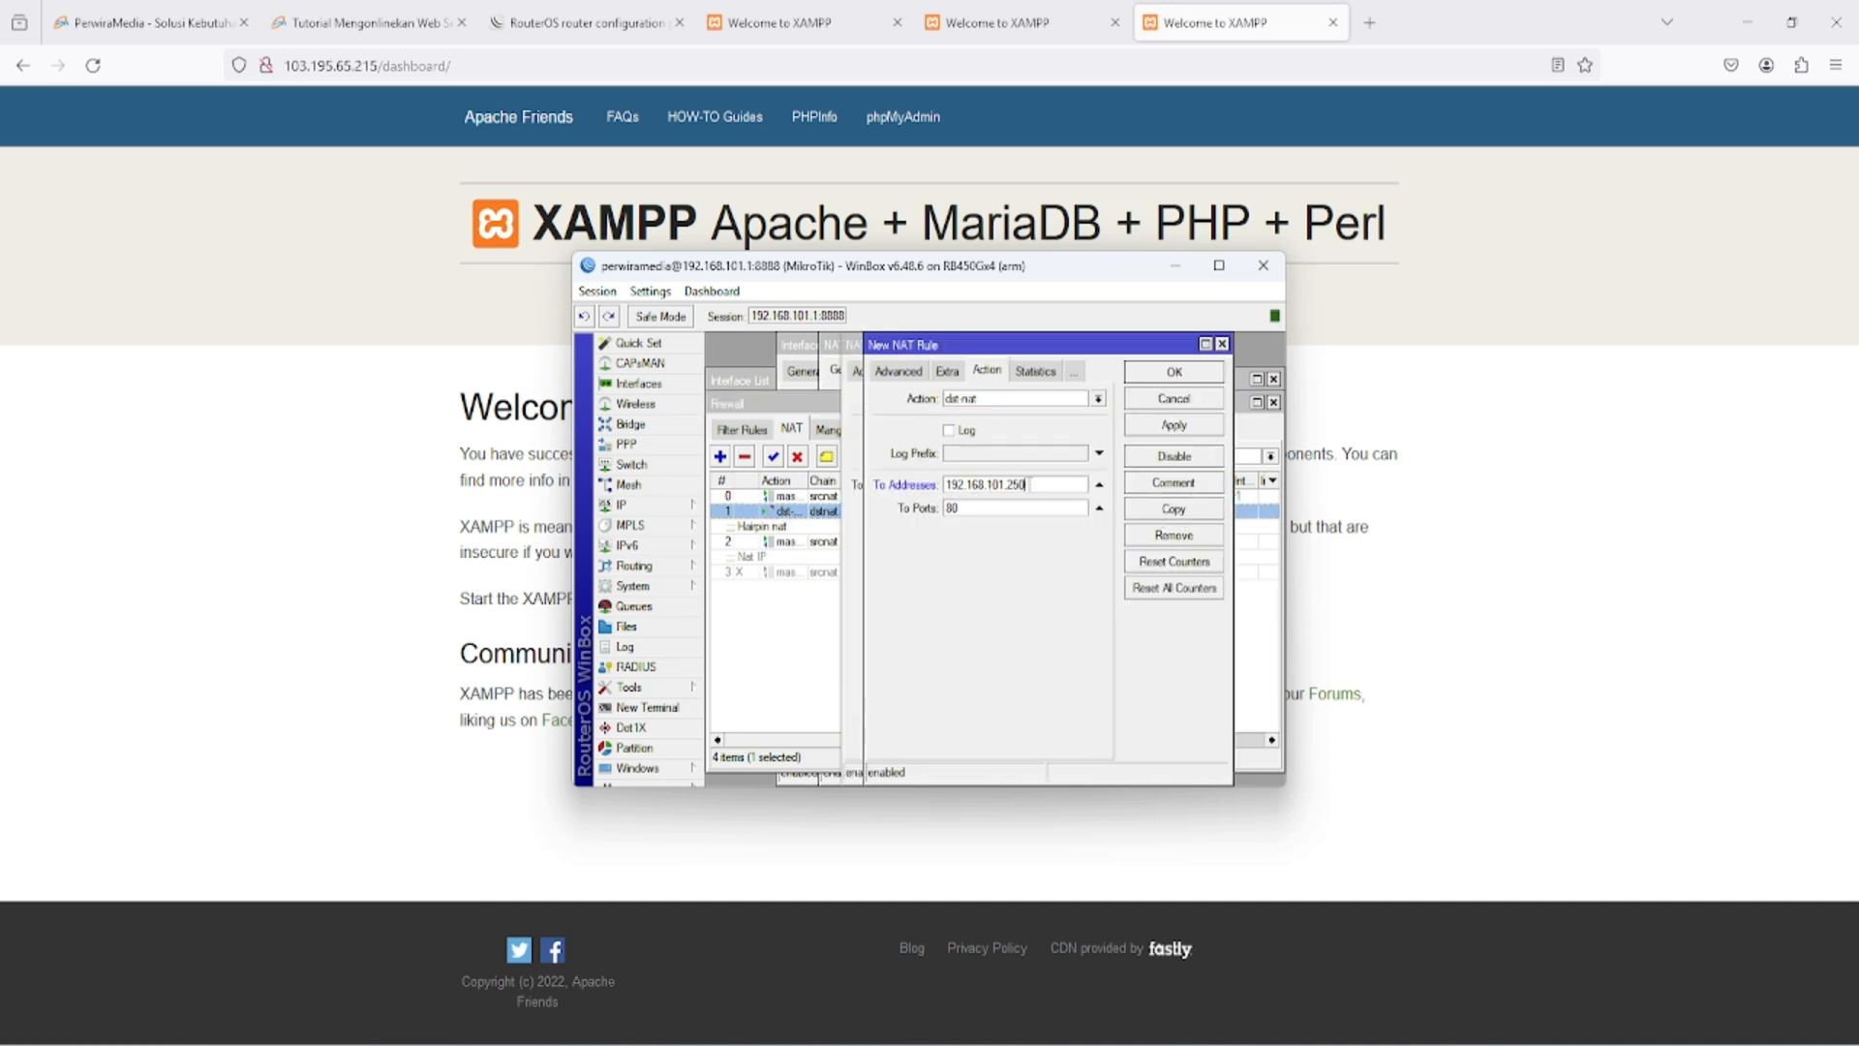
{"action": "left_click_drag", "start_coordinate": [1036, 345], "coordinate": [1314, 365]}
{"action": "left_click", "coordinate": [1219, 265]}
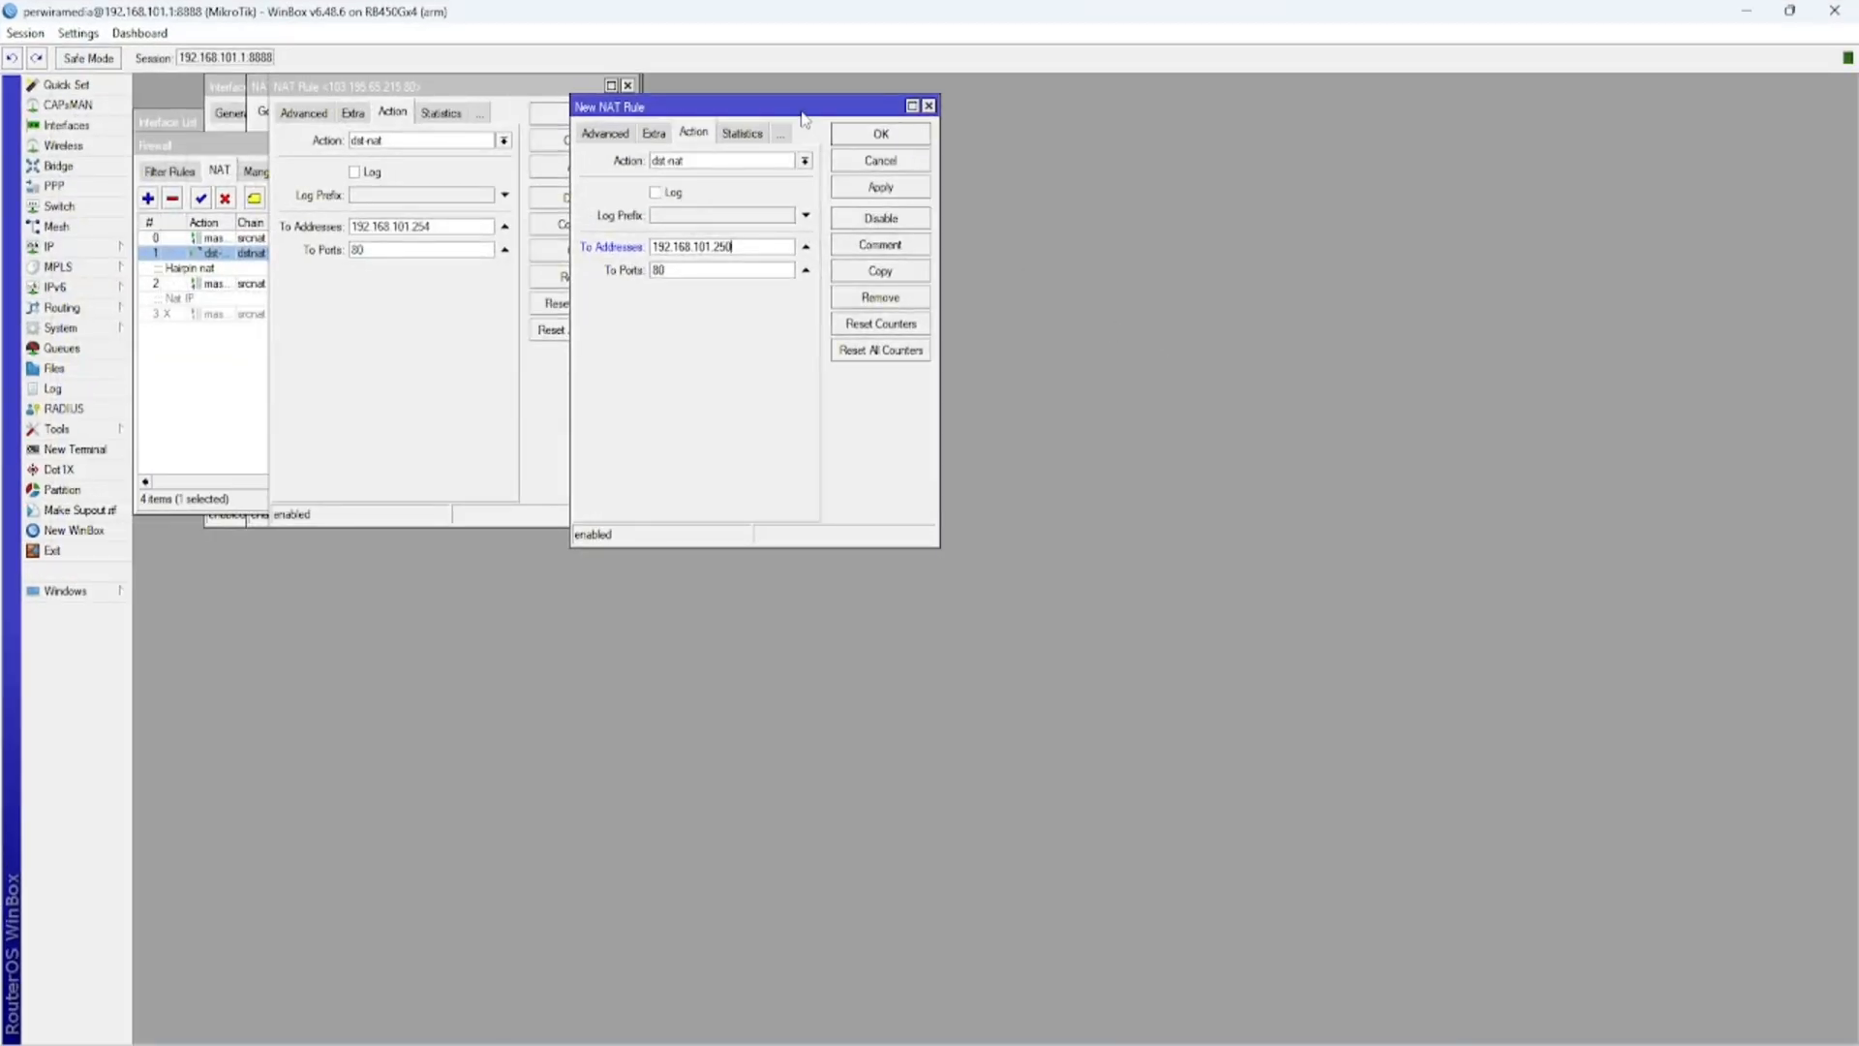
{"action": "left_click_drag", "start_coordinate": [1055, 321], "coordinate": [946, 96]}
{"action": "left_click_drag", "start_coordinate": [534, 85], "coordinate": [603, 88]}
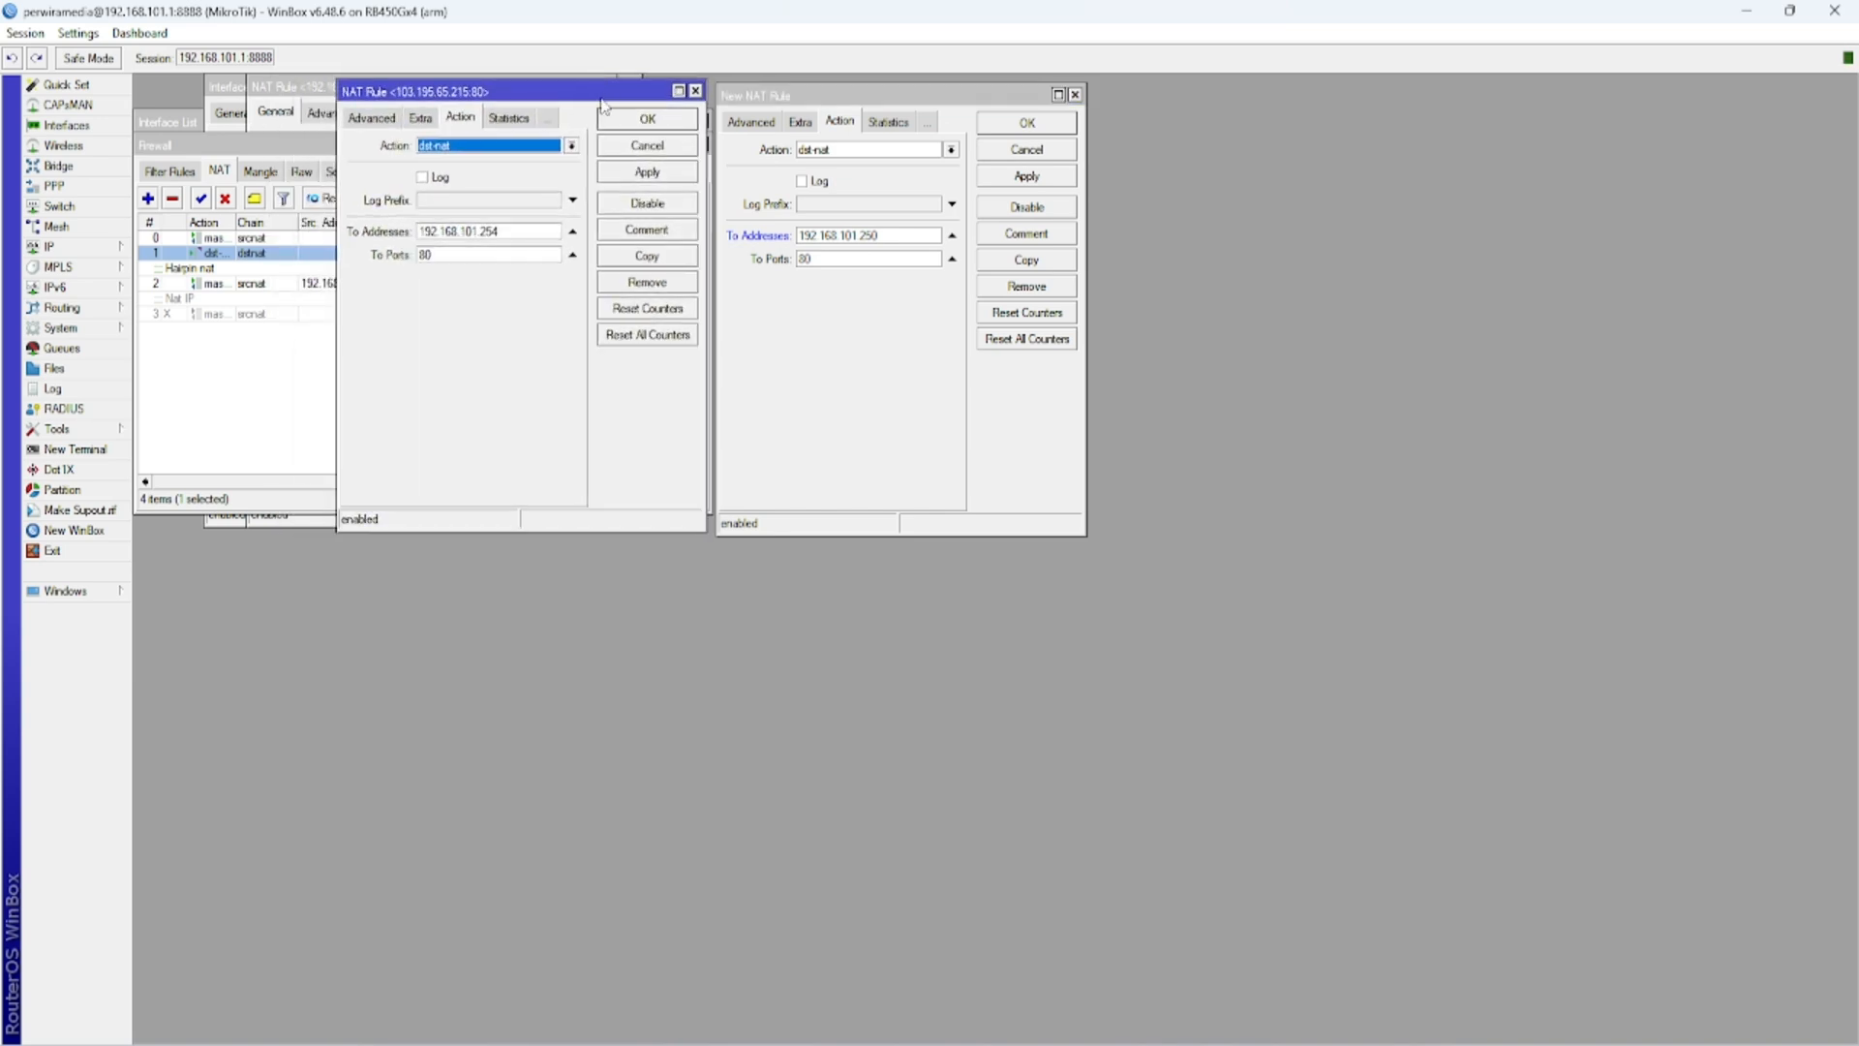
- Compare the destination ports and forwarding targets of the original dstnat rule and its copy
{"action": "left_click", "coordinate": [367, 123]}
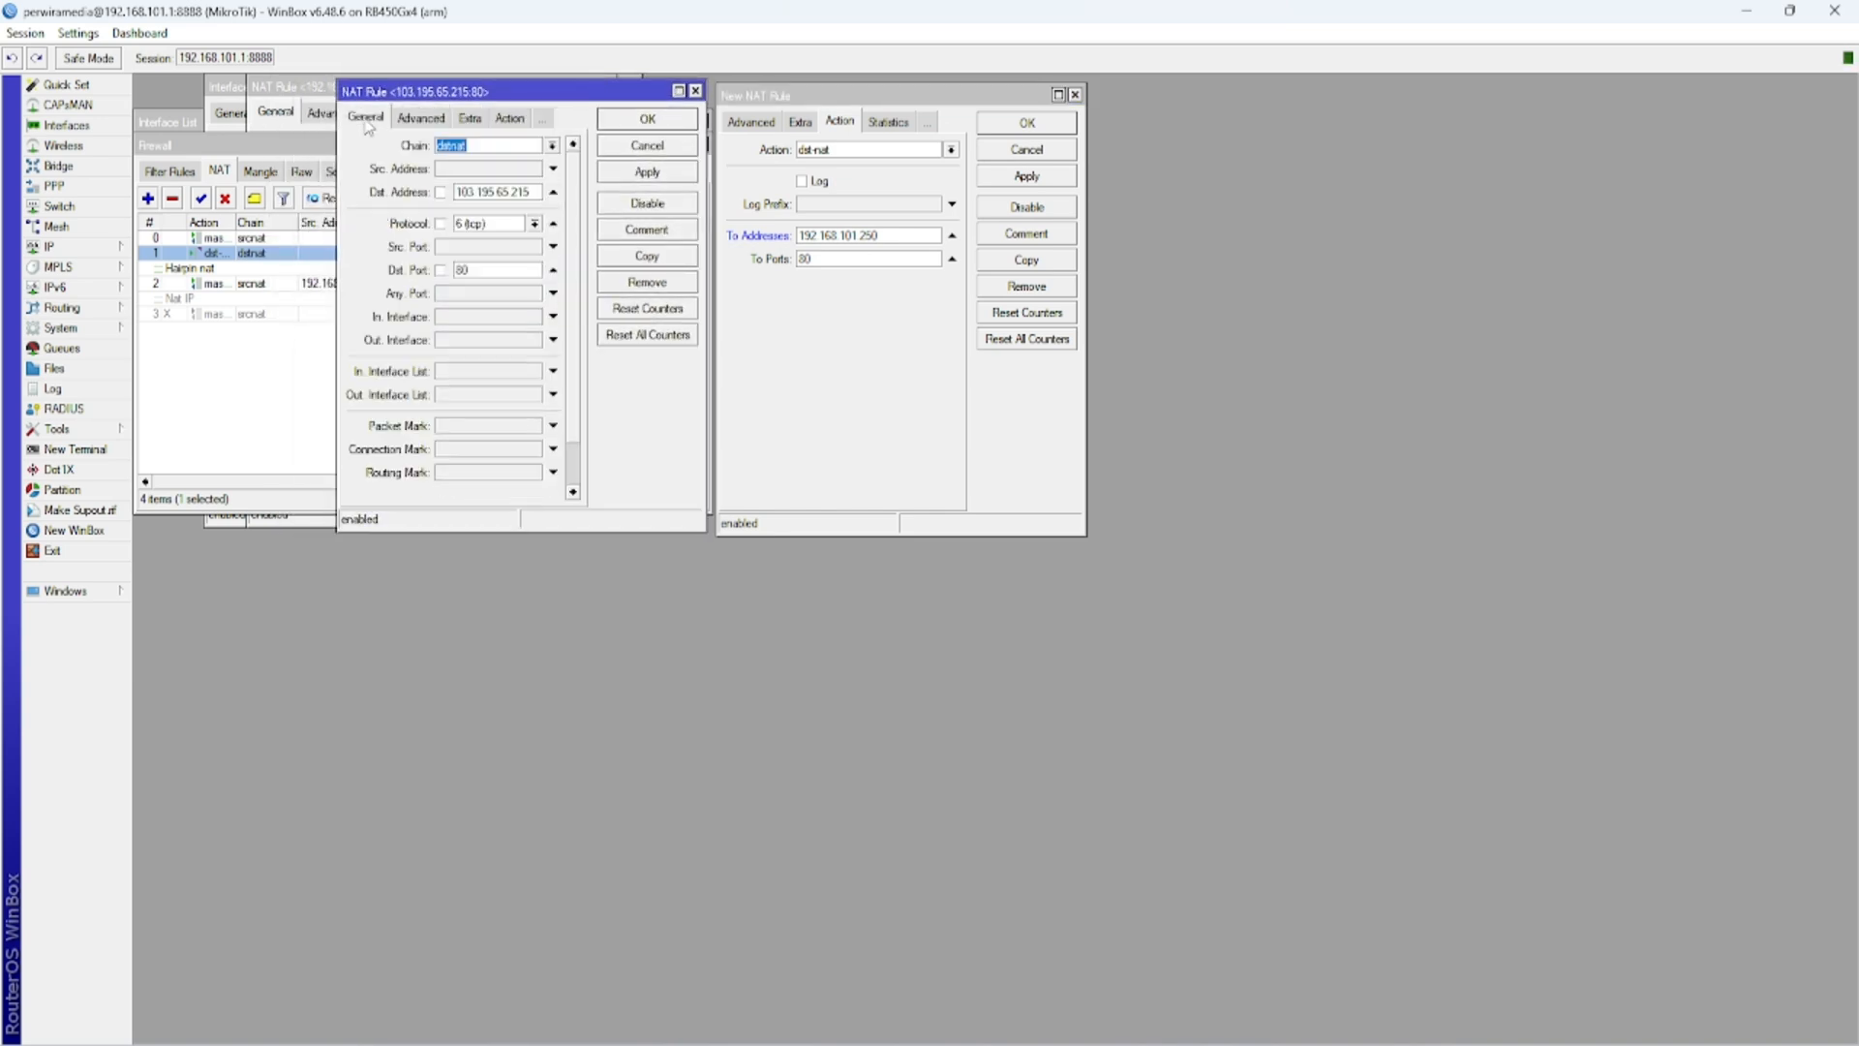
{"action": "left_click", "coordinate": [751, 124]}
{"action": "left_click", "coordinate": [749, 124]}
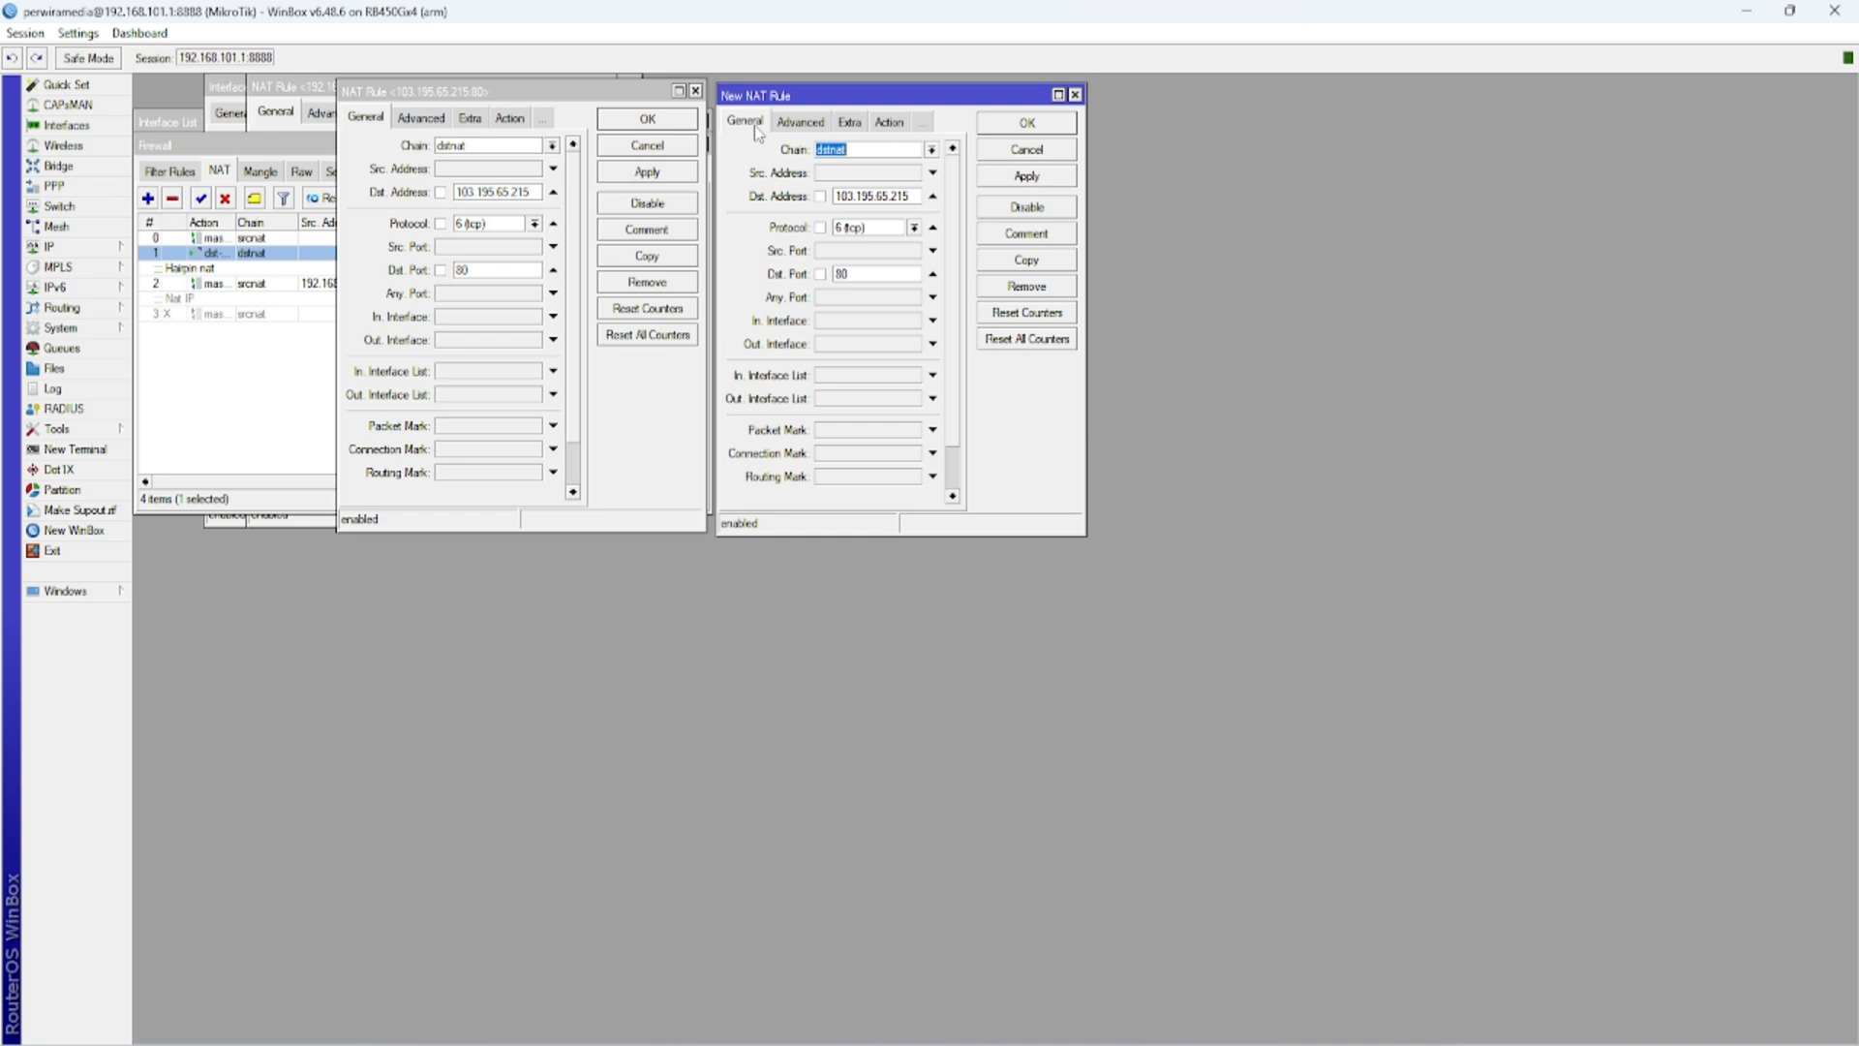
{"action": "double_click", "coordinate": [841, 274]}
{"action": "double_click", "coordinate": [461, 271]}
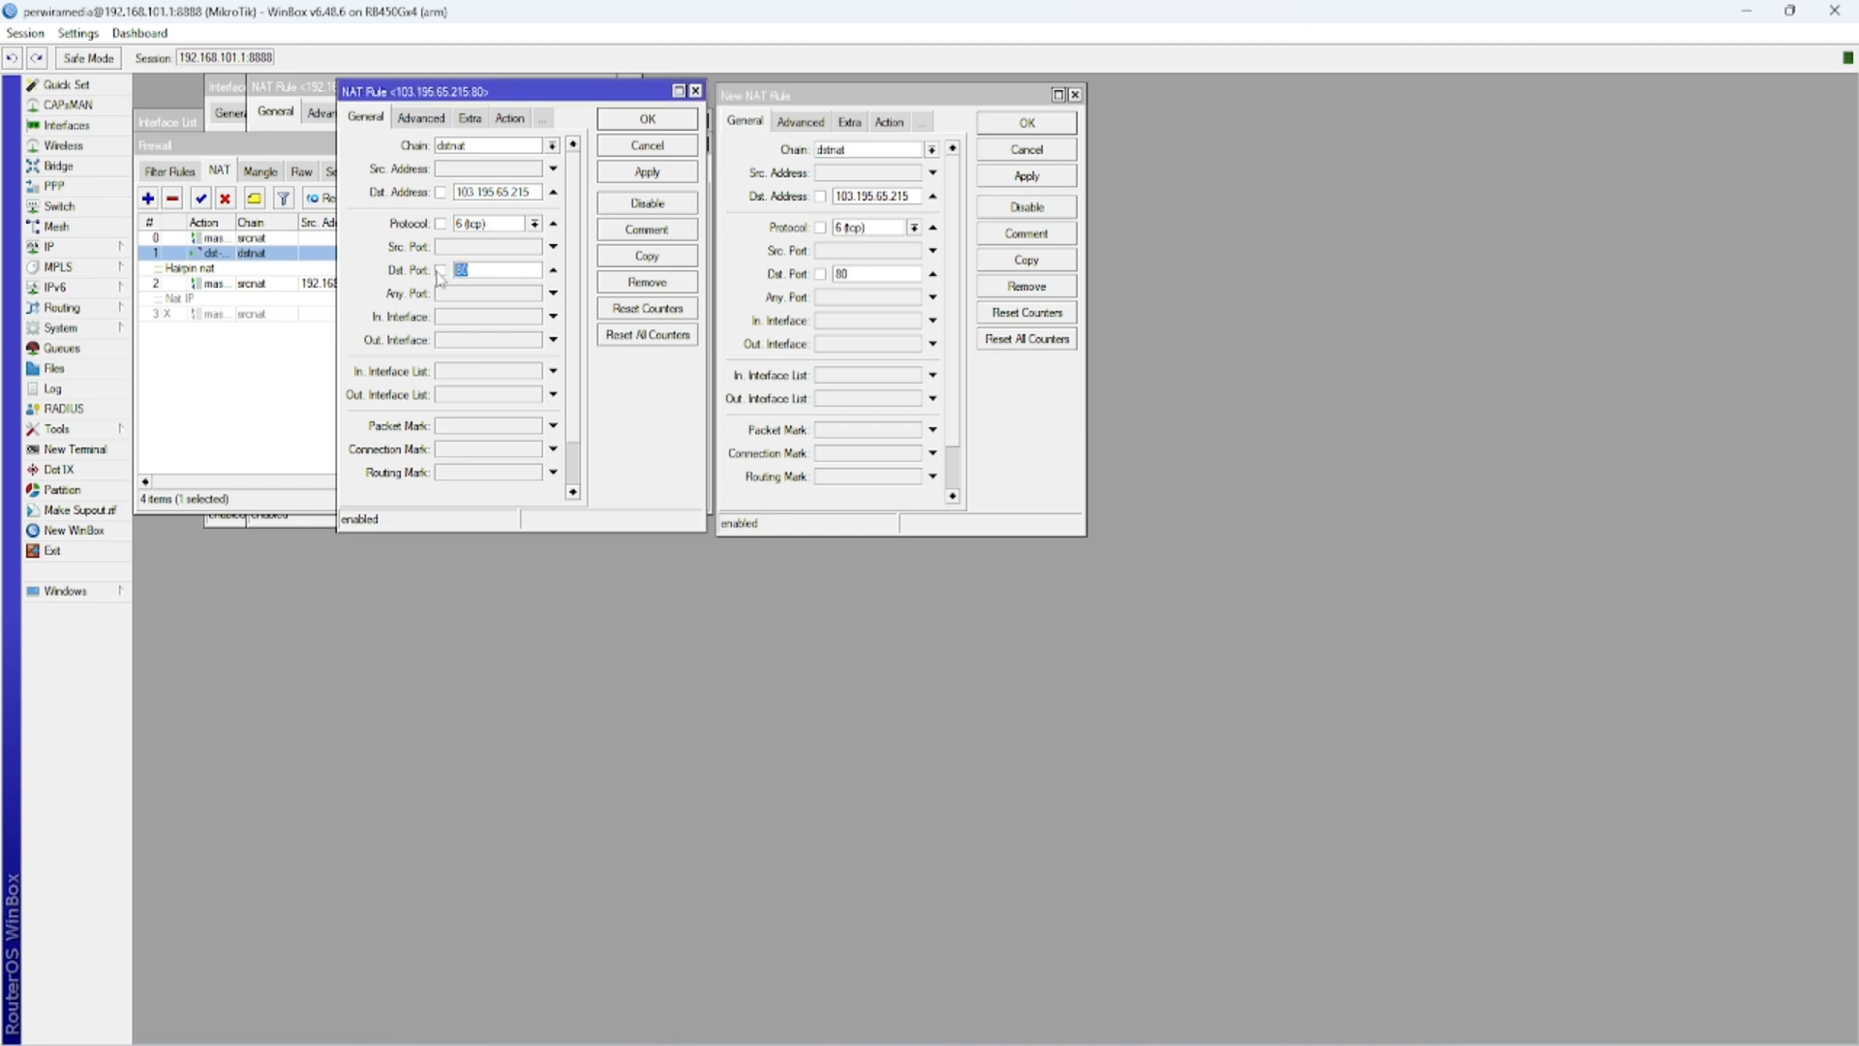
{"action": "left_click", "coordinate": [881, 271]}
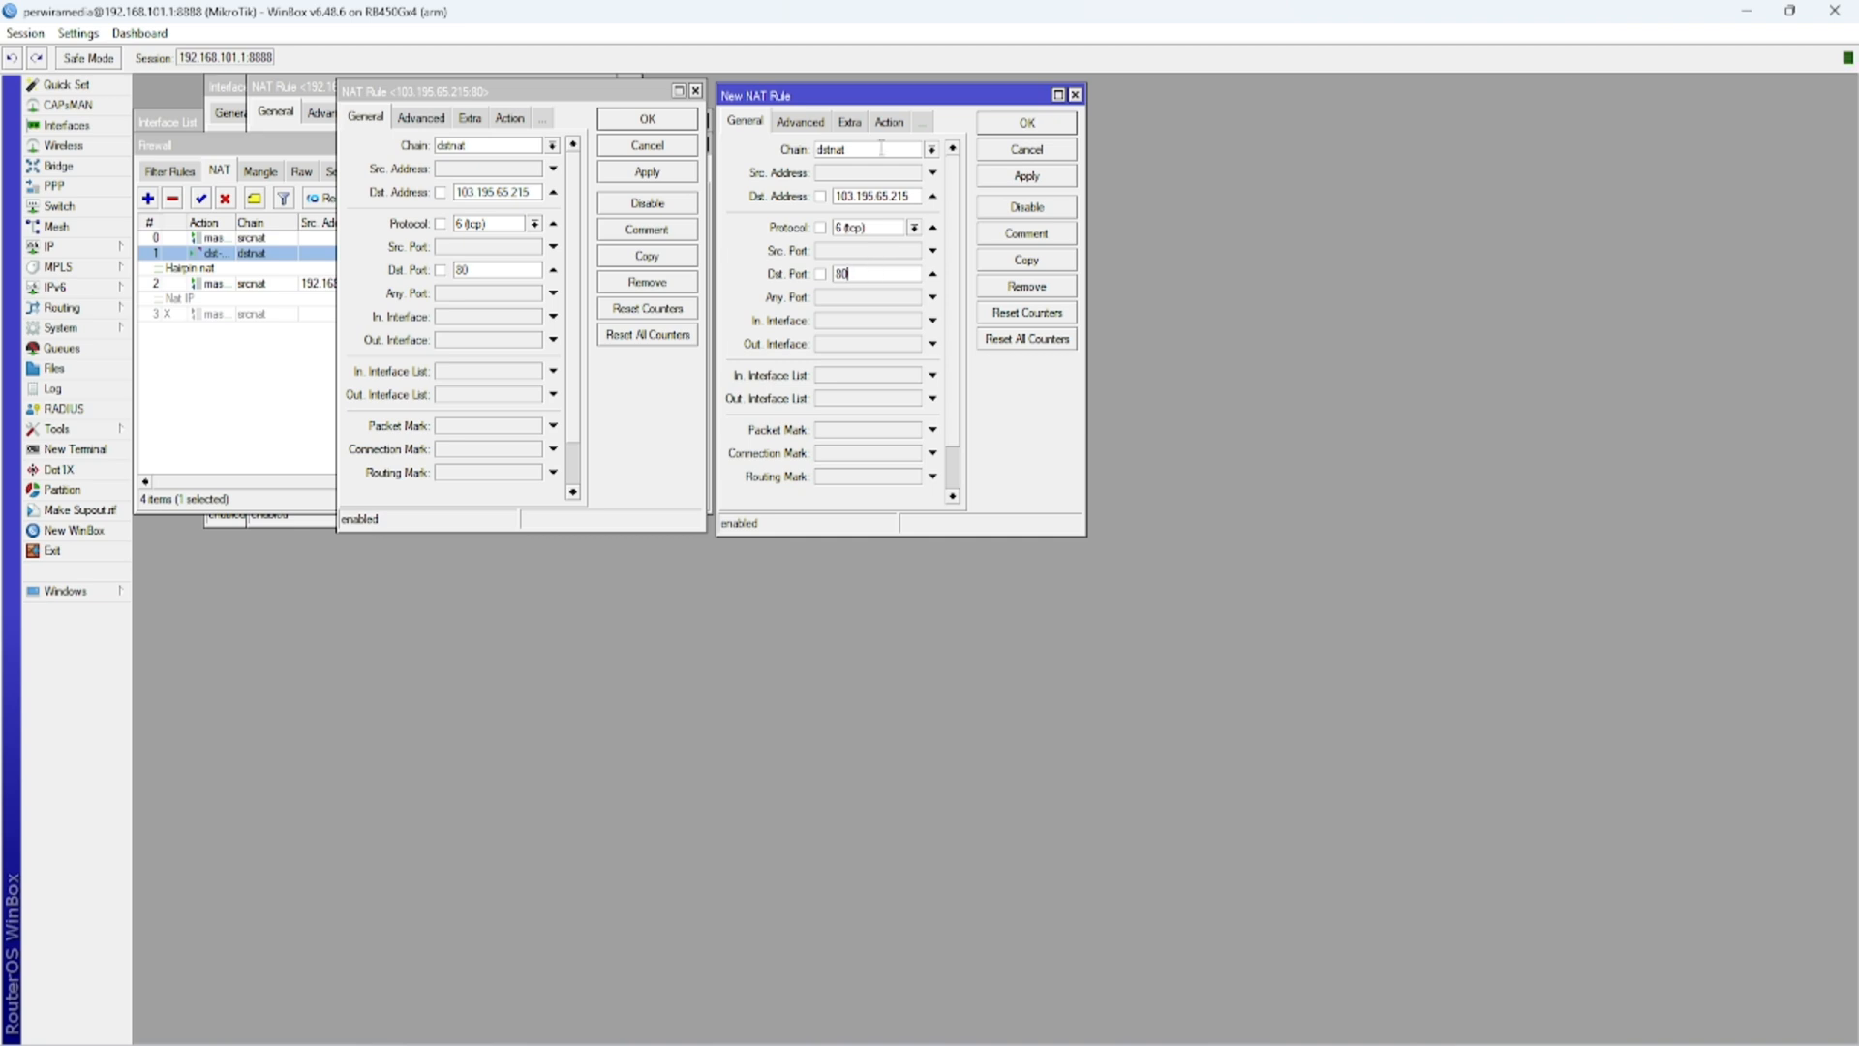
{"action": "left_click", "coordinate": [887, 122]}
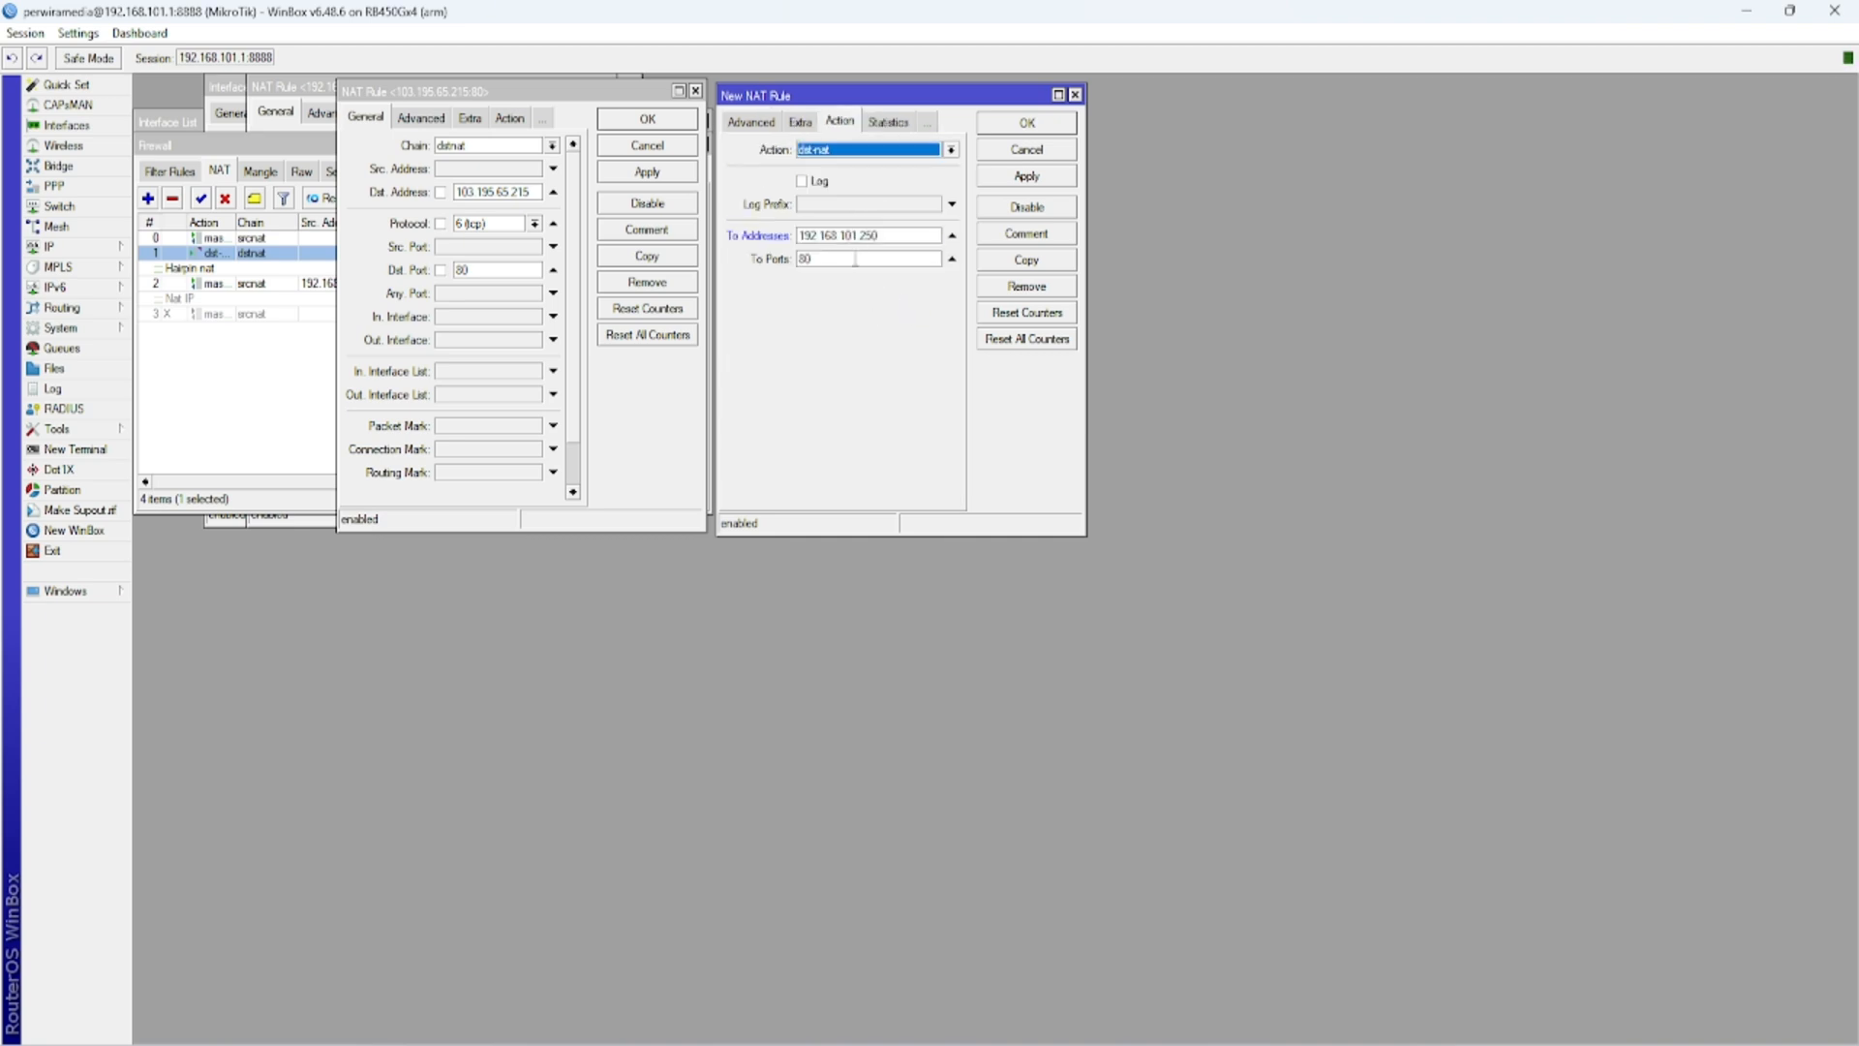
{"action": "left_click", "coordinate": [752, 123]}
{"action": "left_click", "coordinate": [745, 122]}
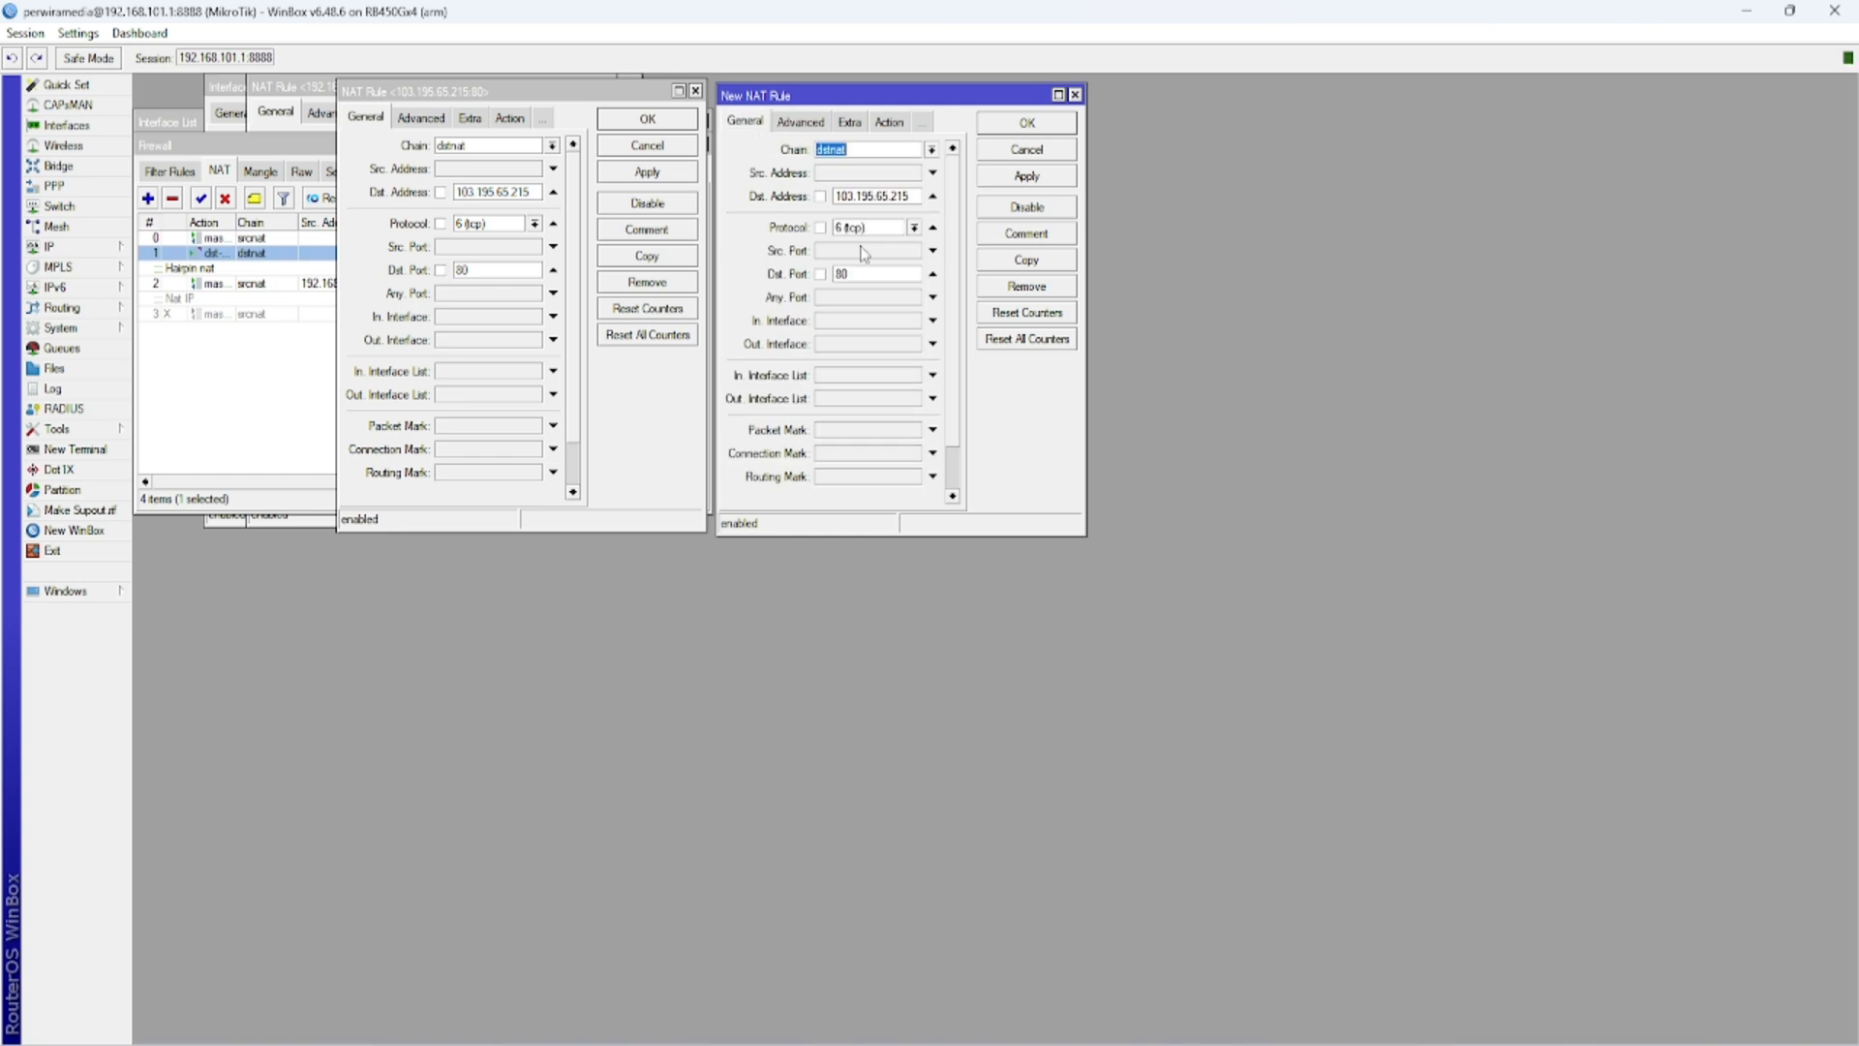
{"action": "left_click", "coordinate": [868, 274]}
- Set the original dstnat rule's destination port to 8008 and save both rules
{"action": "left_click", "coordinate": [485, 269]}
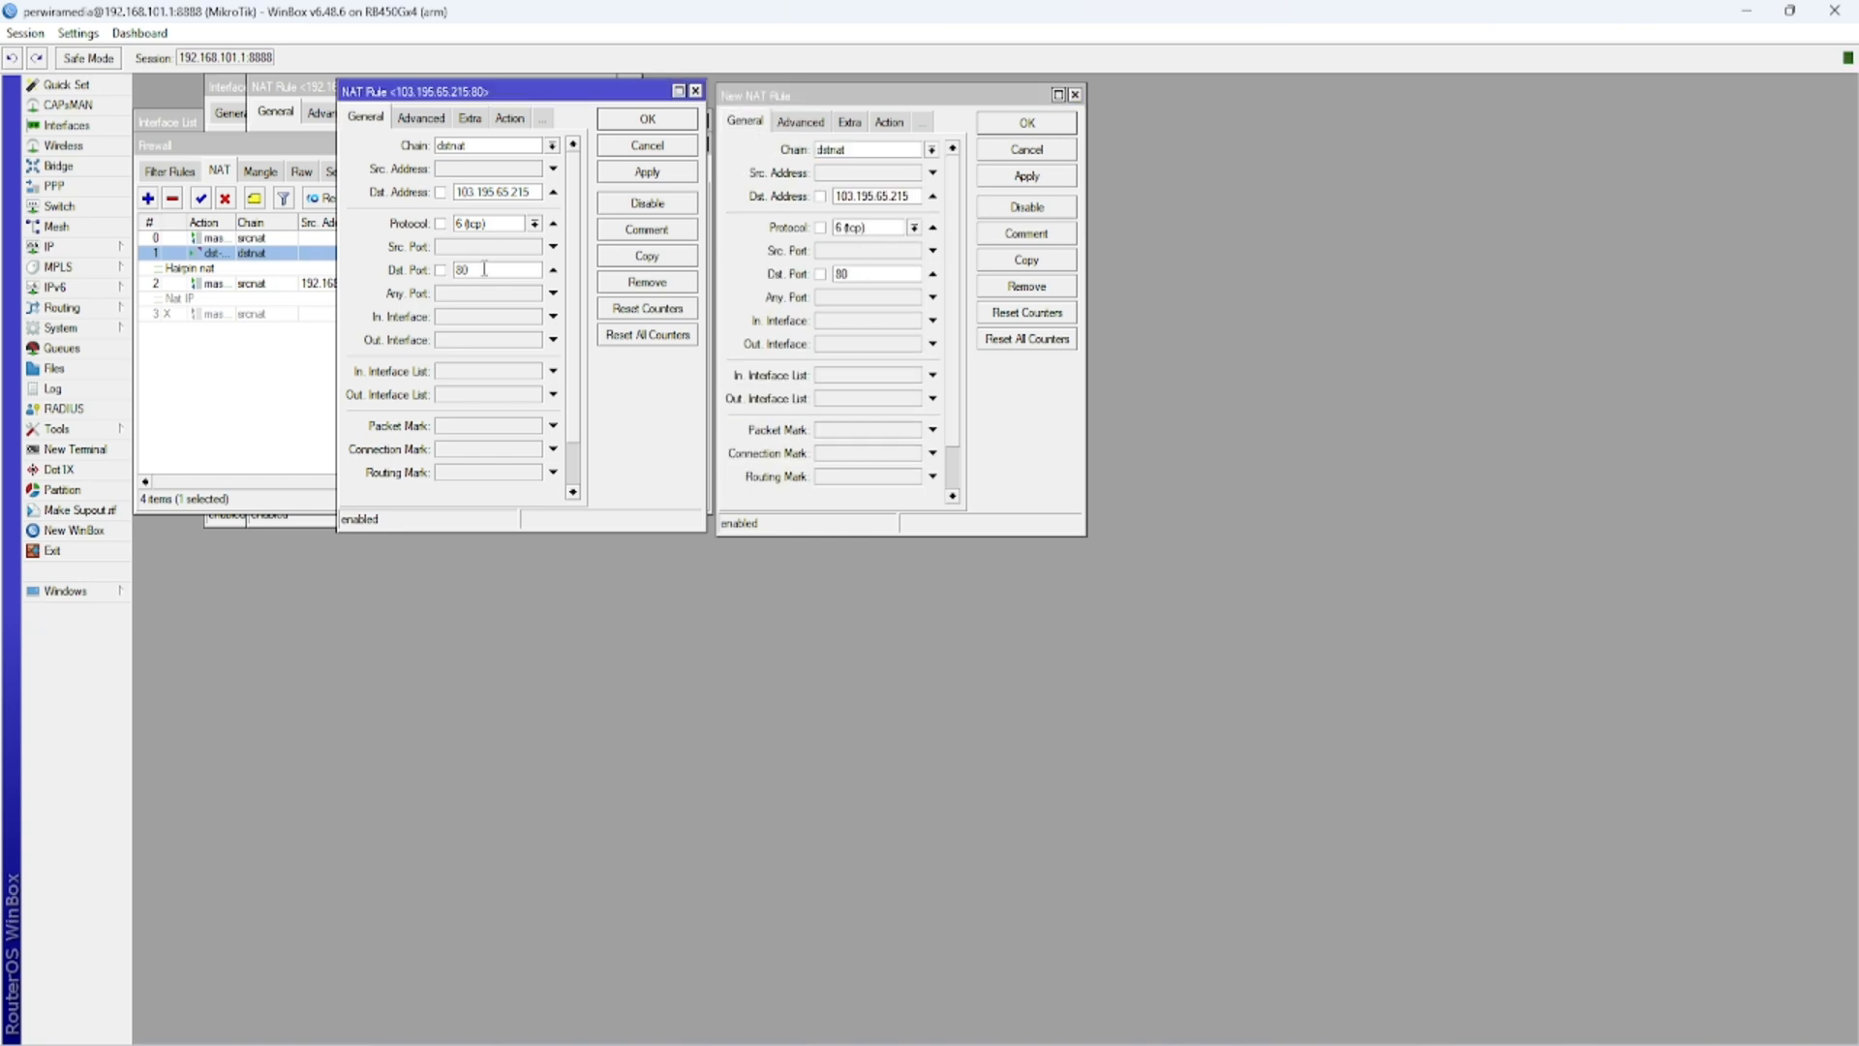
{"action": "type", "text": "08"}
{"action": "left_click", "coordinate": [600, 178]}
{"action": "left_click", "coordinate": [1054, 173]}
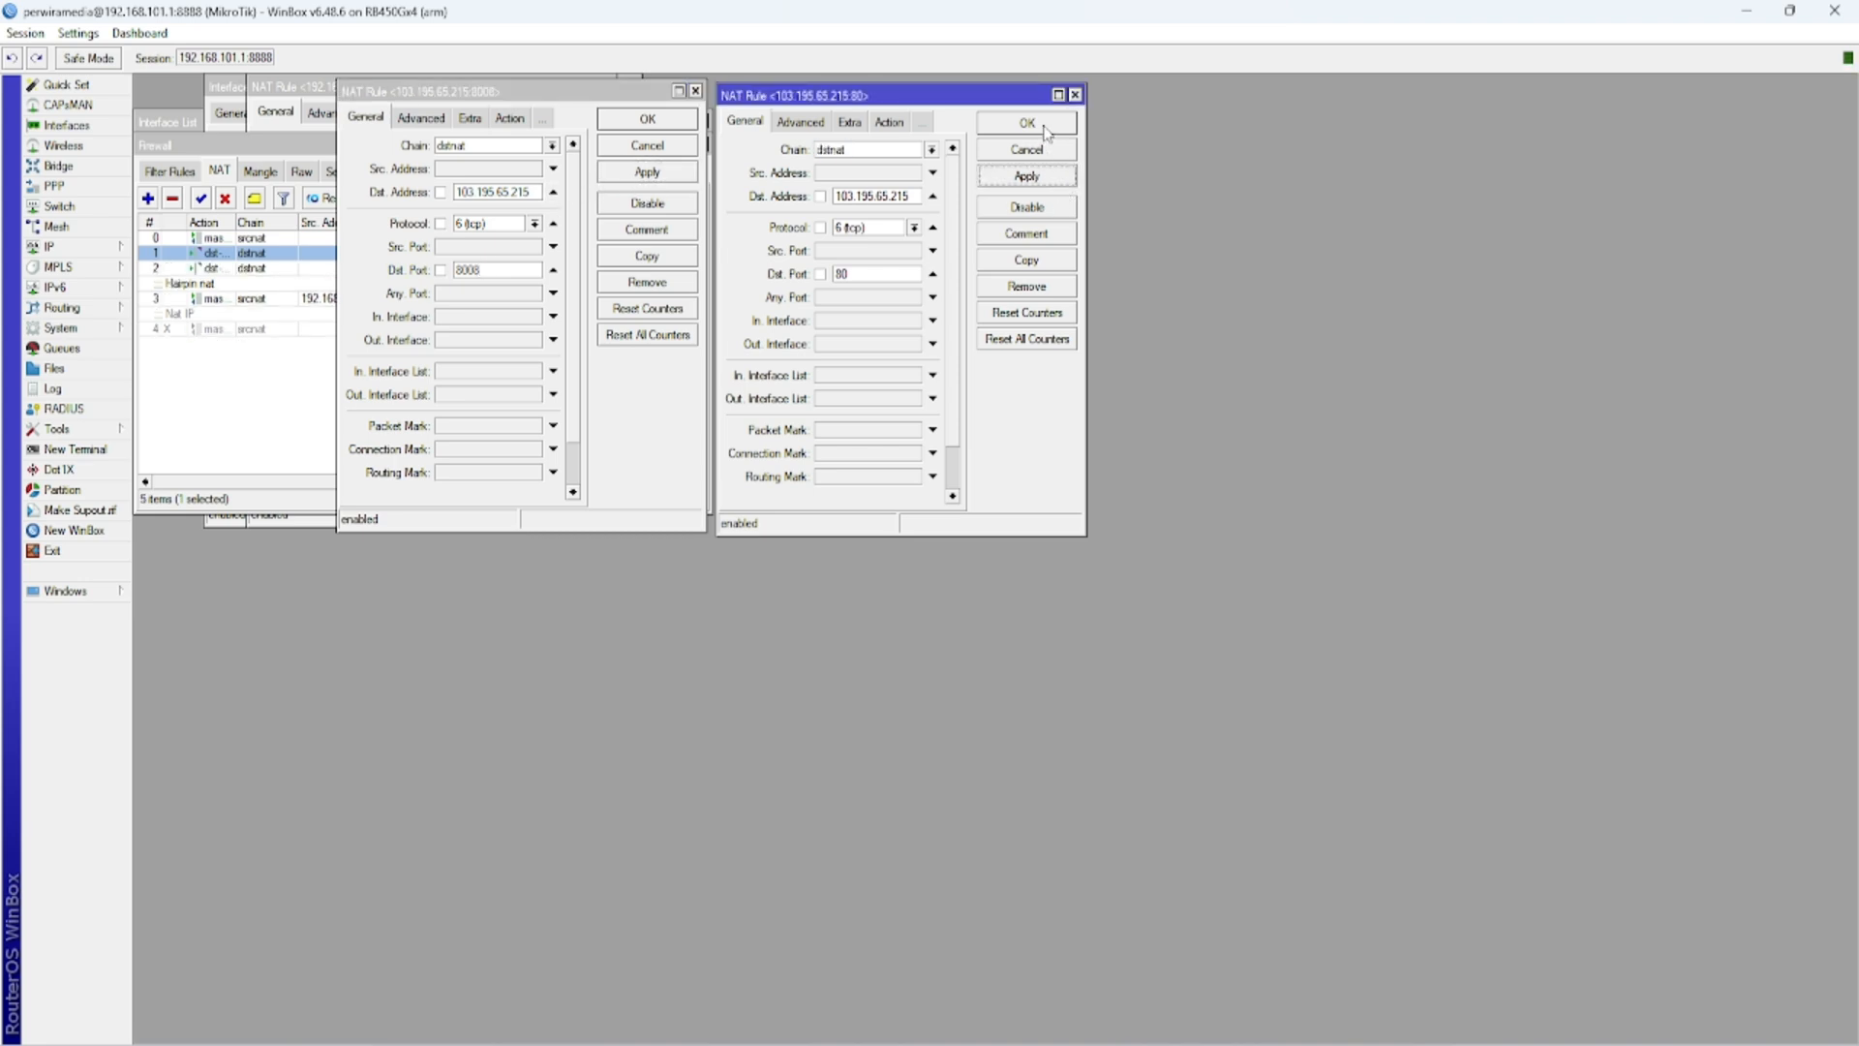
{"action": "left_click", "coordinate": [1028, 123]}
{"action": "left_click", "coordinate": [647, 118]}
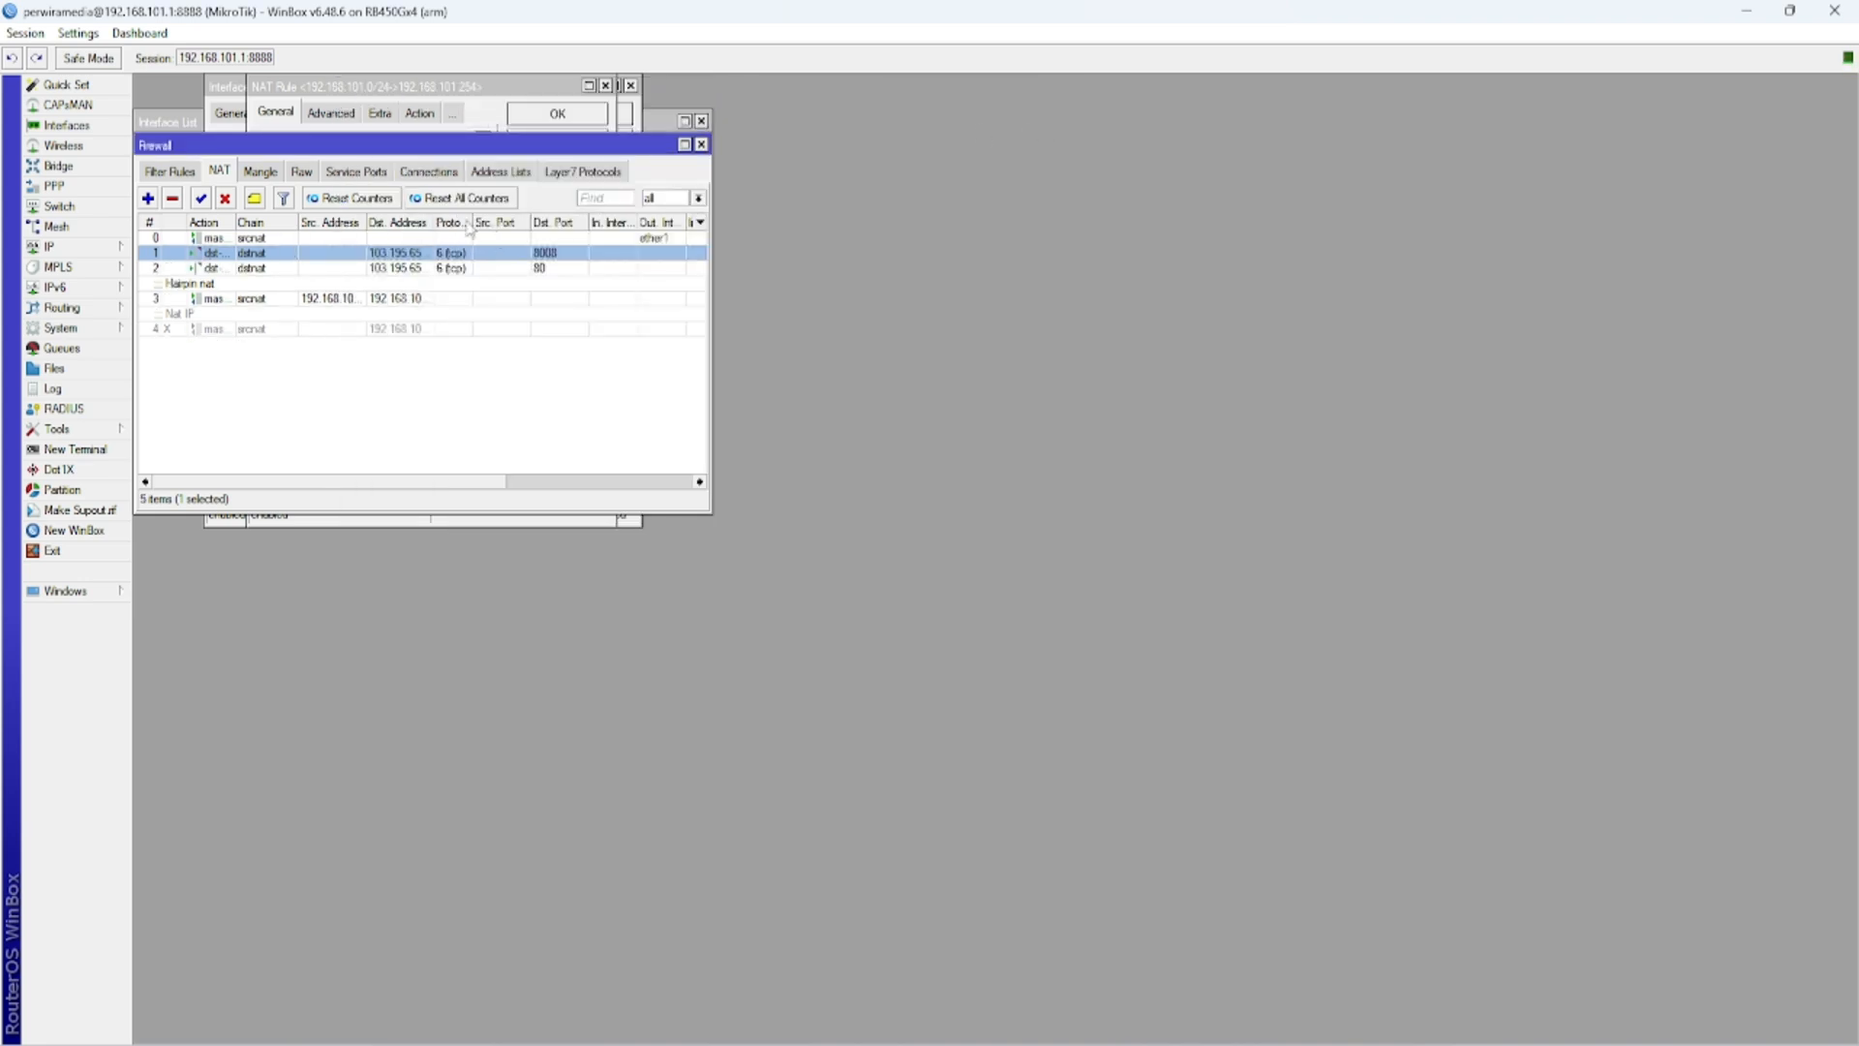
- Widen the destination address column in the NAT list and maximize the Firewall window
{"action": "left_click_drag", "start_coordinate": [437, 222], "coordinate": [463, 221]}
{"action": "left_click", "coordinate": [683, 145]}
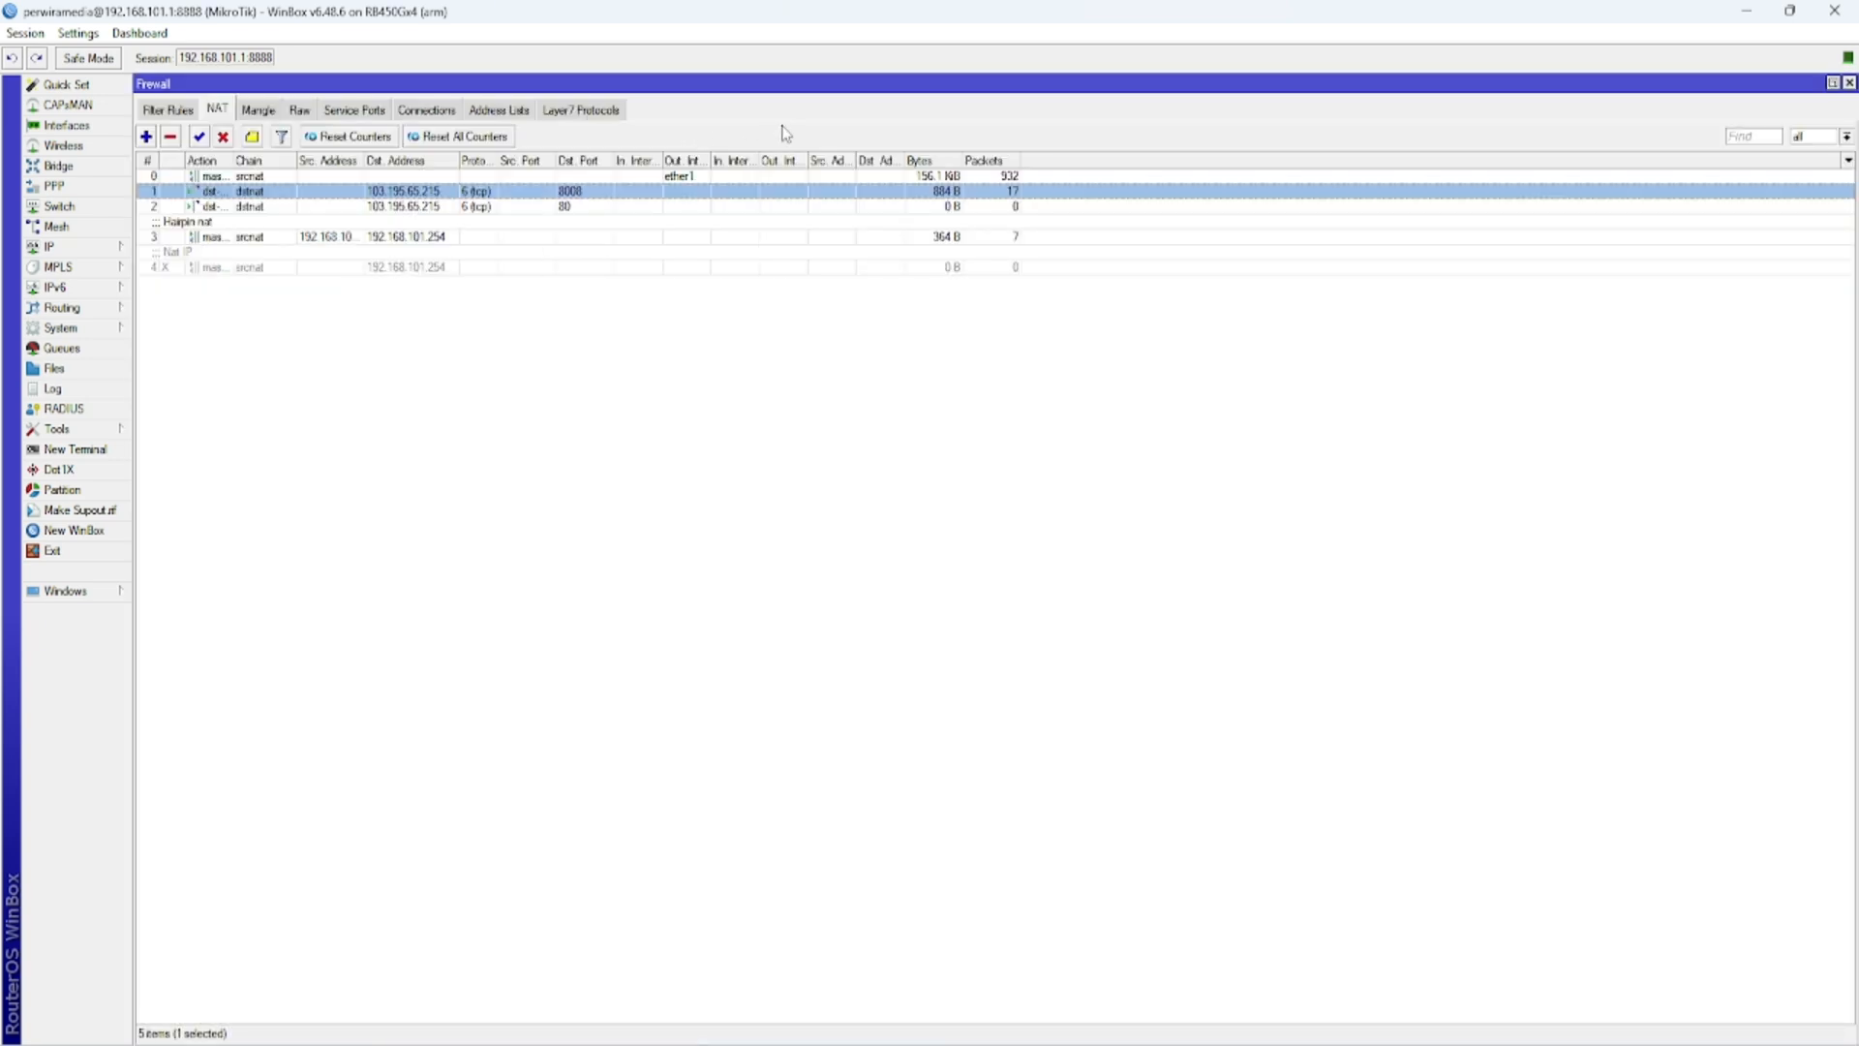
- Switch to Firefox, copy the XAMPP dashboard address 103.195.65.215/dashboard/, and load it in a new private window
{"action": "left_click", "coordinate": [1746, 11]}
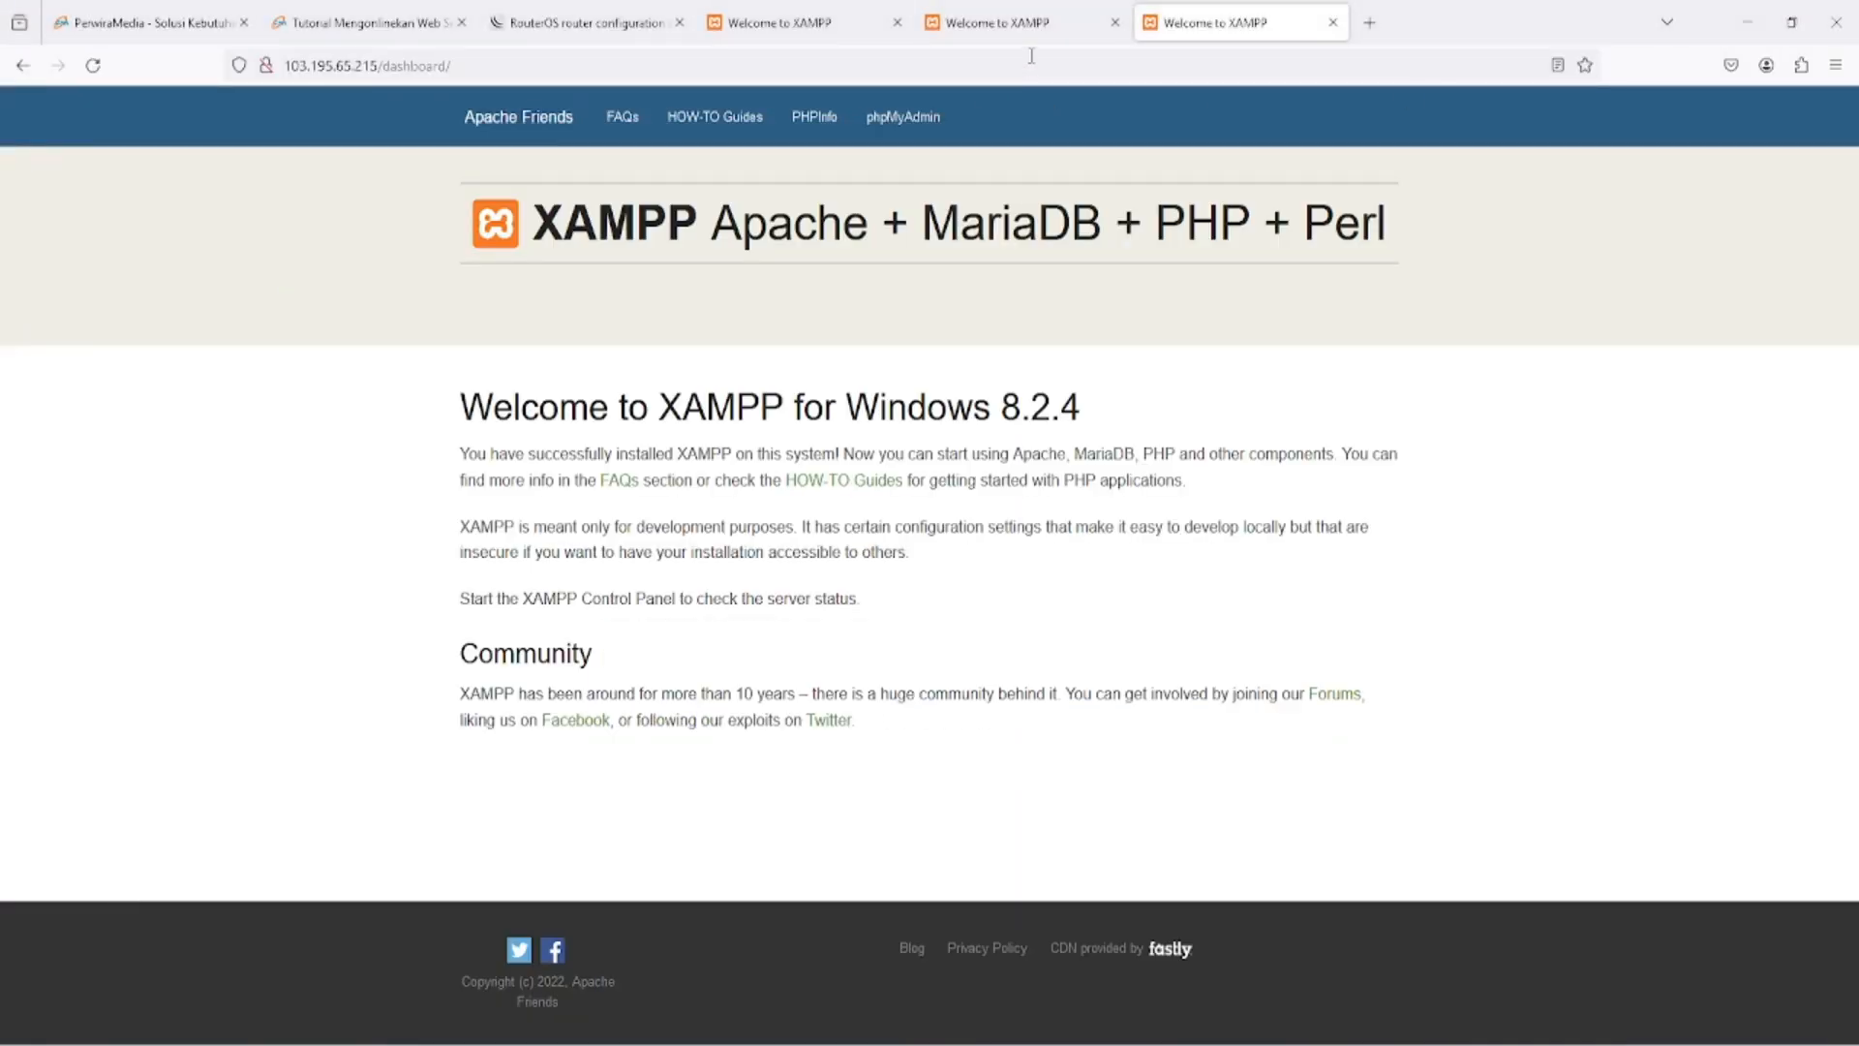
{"action": "left_click", "coordinate": [833, 65]}
{"action": "left_click", "coordinate": [831, 92]}
{"action": "left_click", "coordinate": [841, 63]}
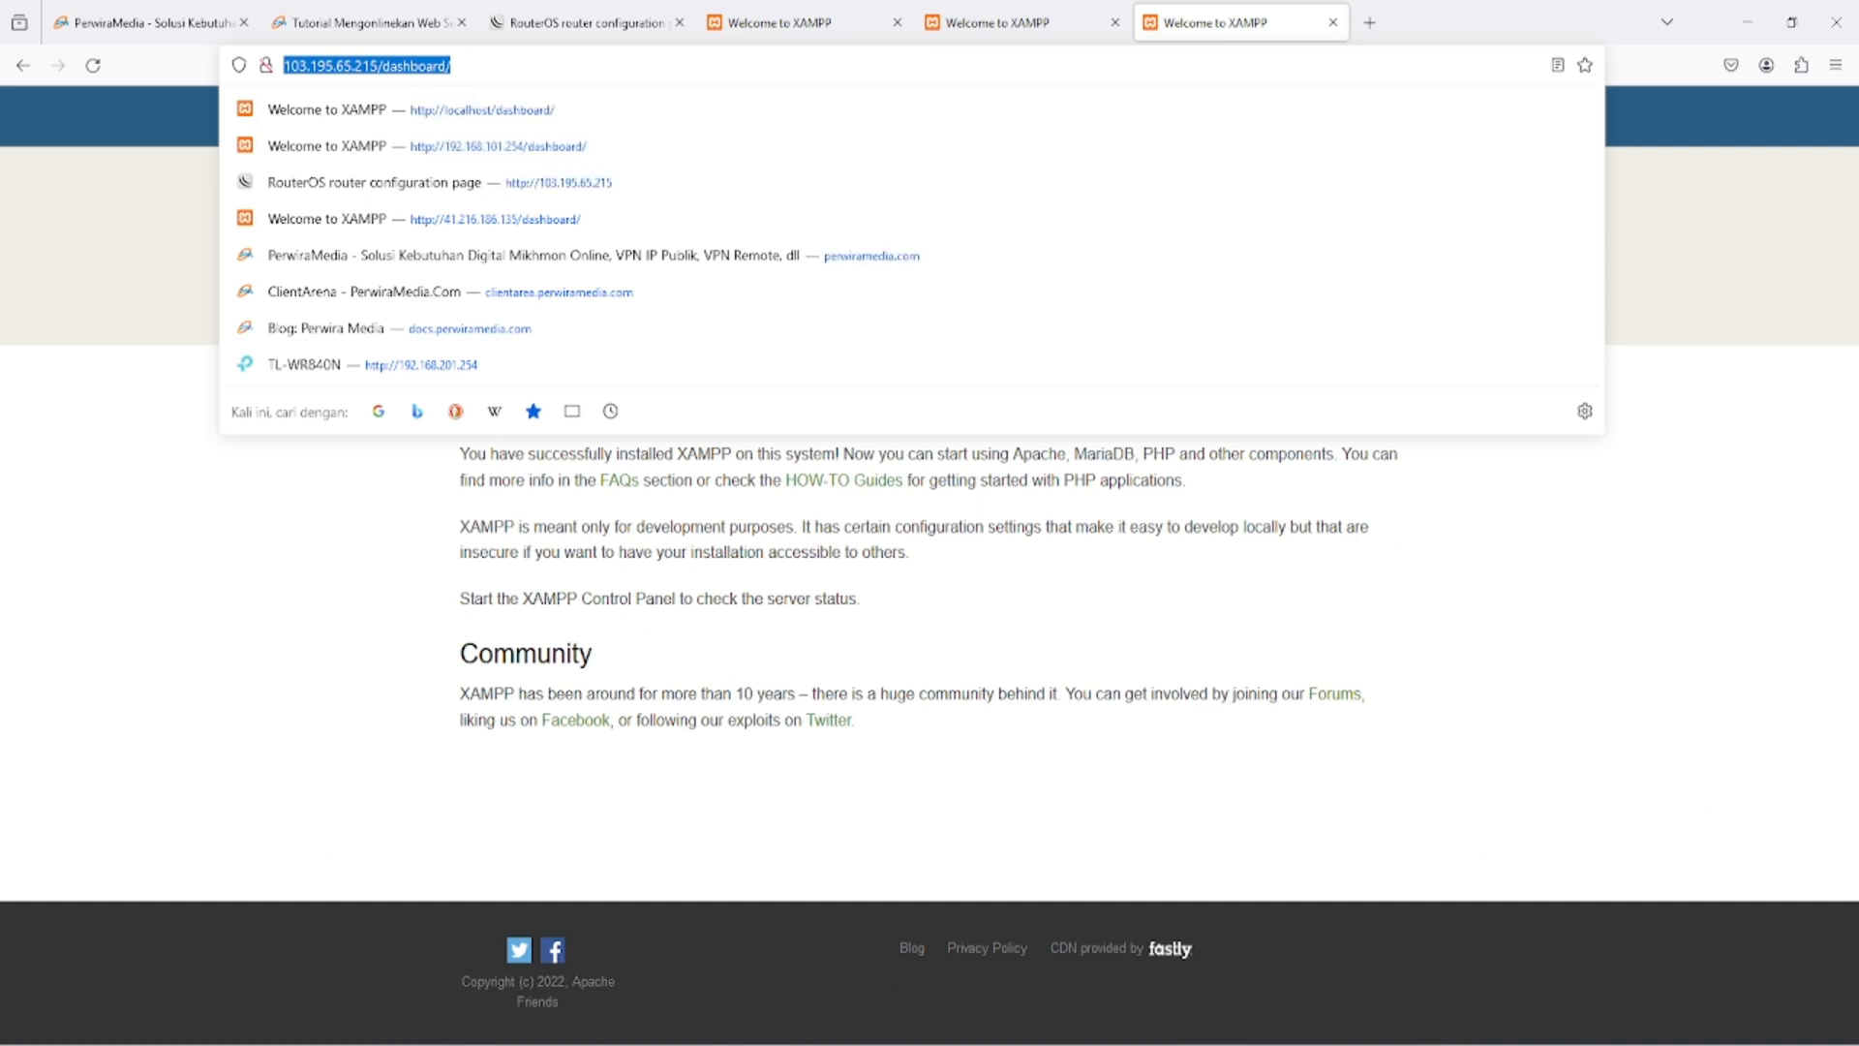
{"action": "left_click", "coordinate": [1836, 65]}
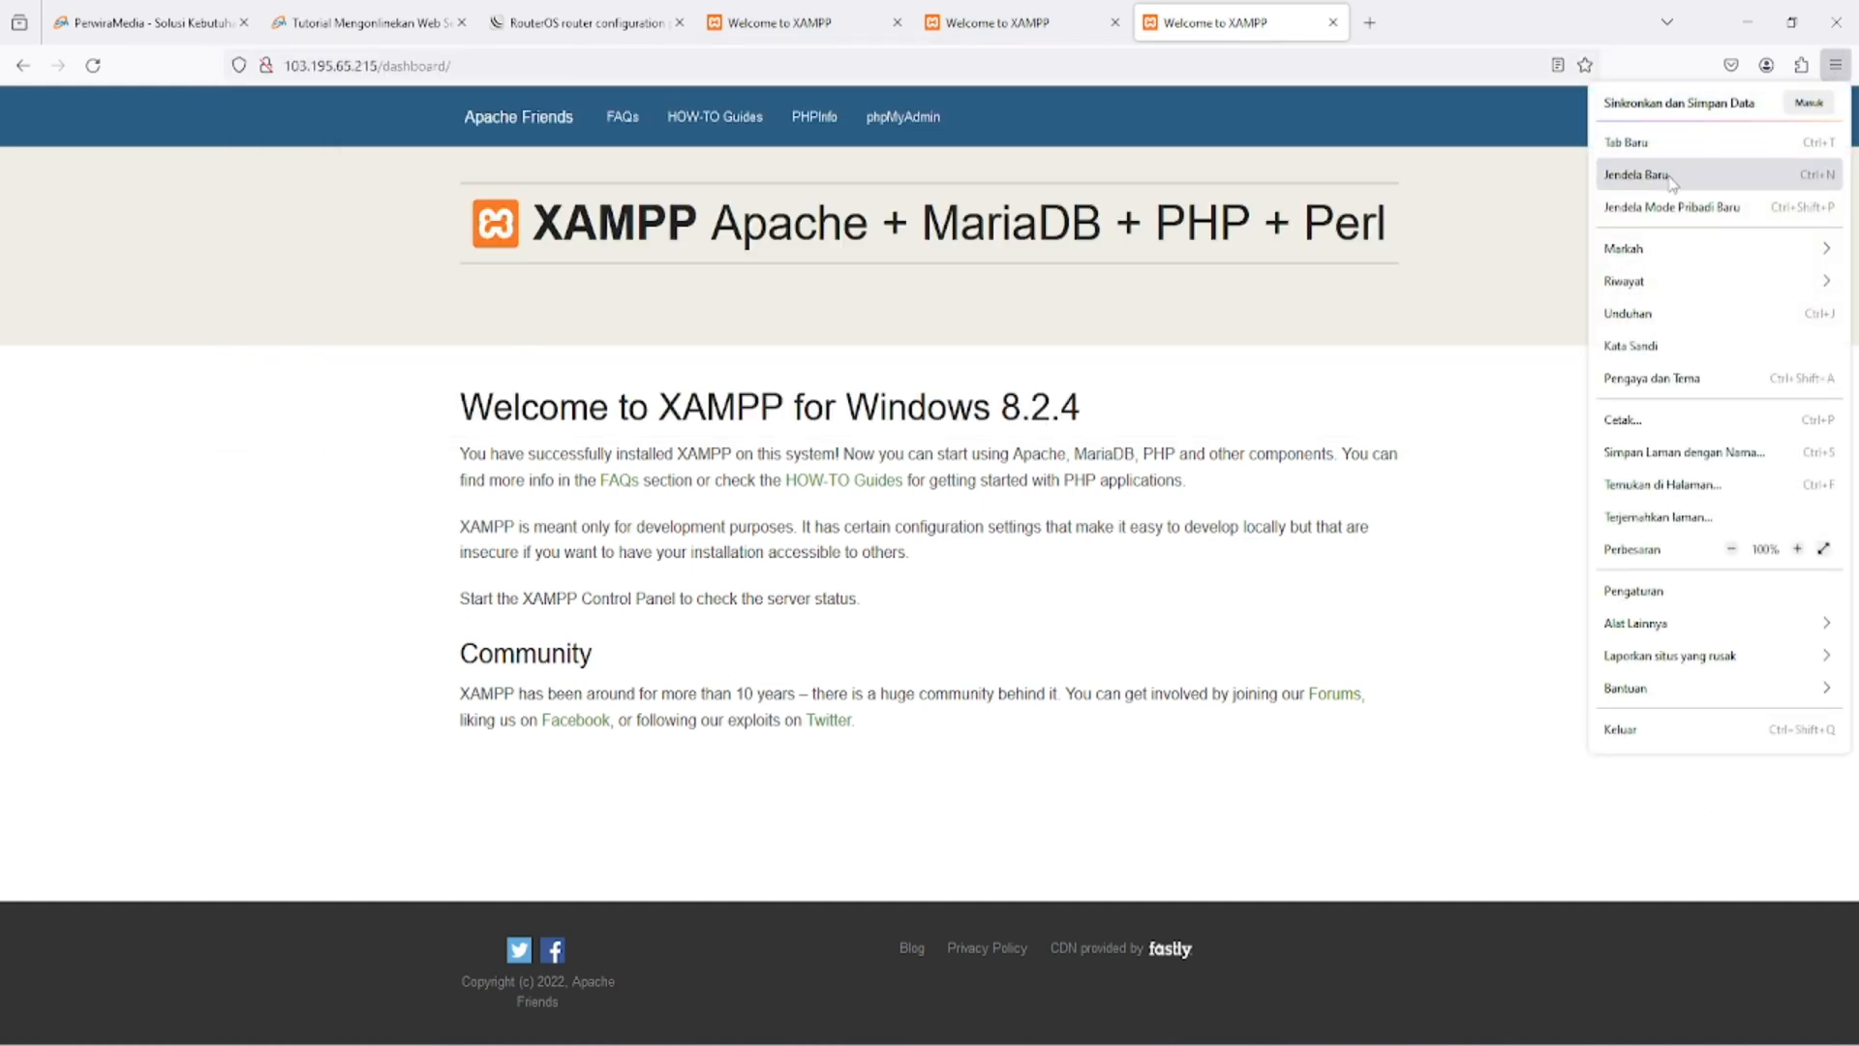
{"action": "left_click", "coordinate": [1673, 208]}
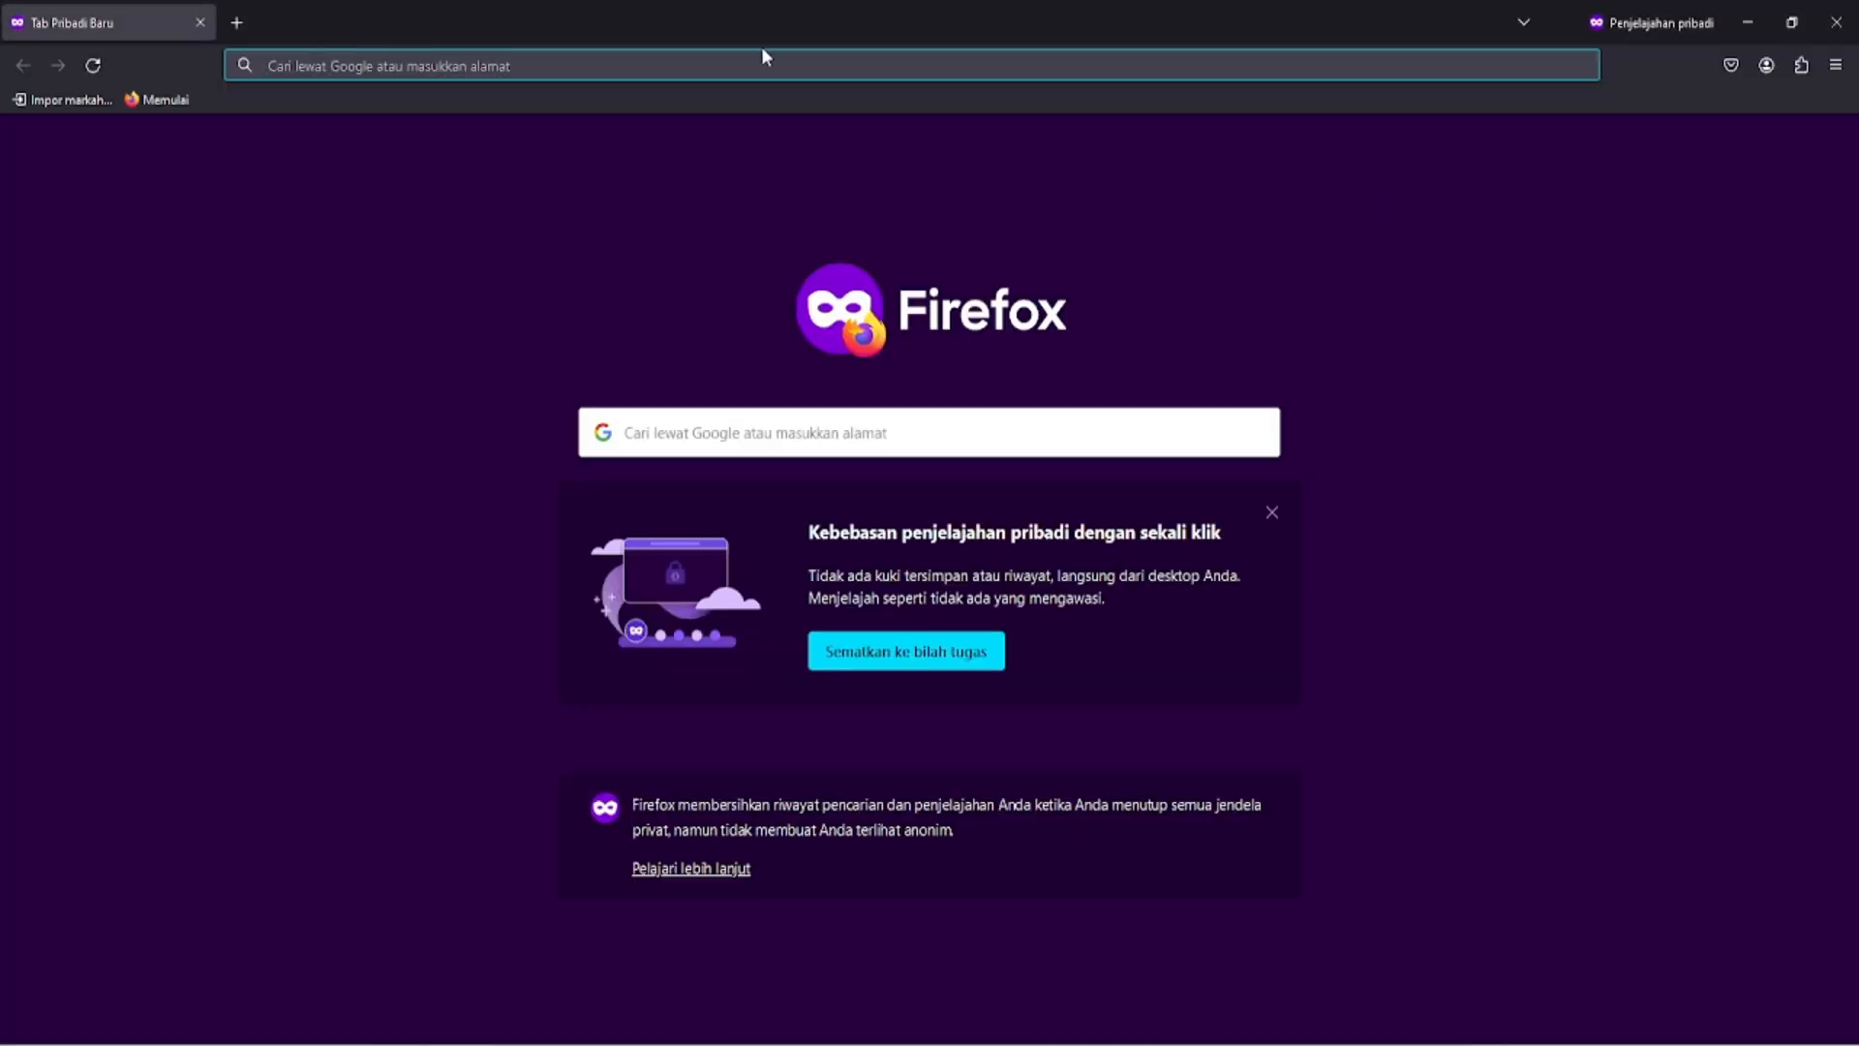
{"action": "key", "text": "ctrl+v"}
{"action": "key", "text": "Return"}
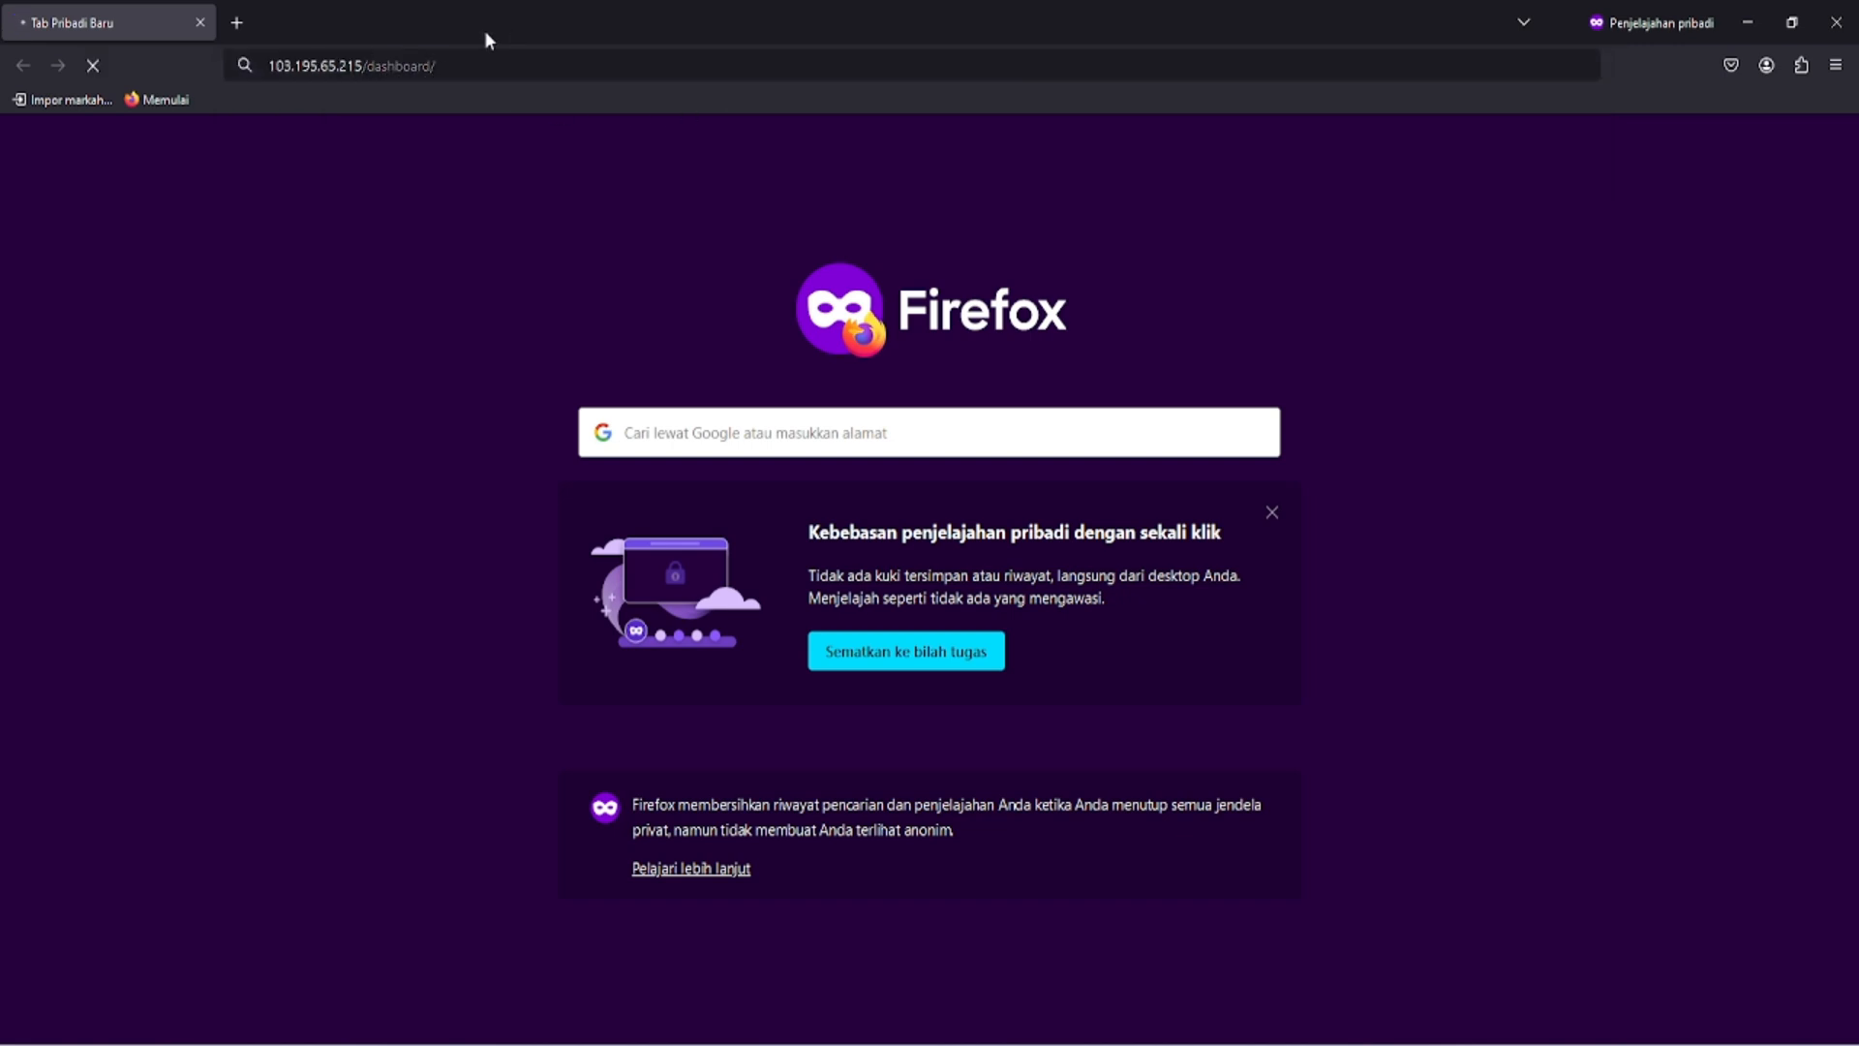
{"action": "left_click", "coordinate": [237, 21]}
{"action": "key", "text": "ctrl+v"}
{"action": "key", "text": "BackSpace"}
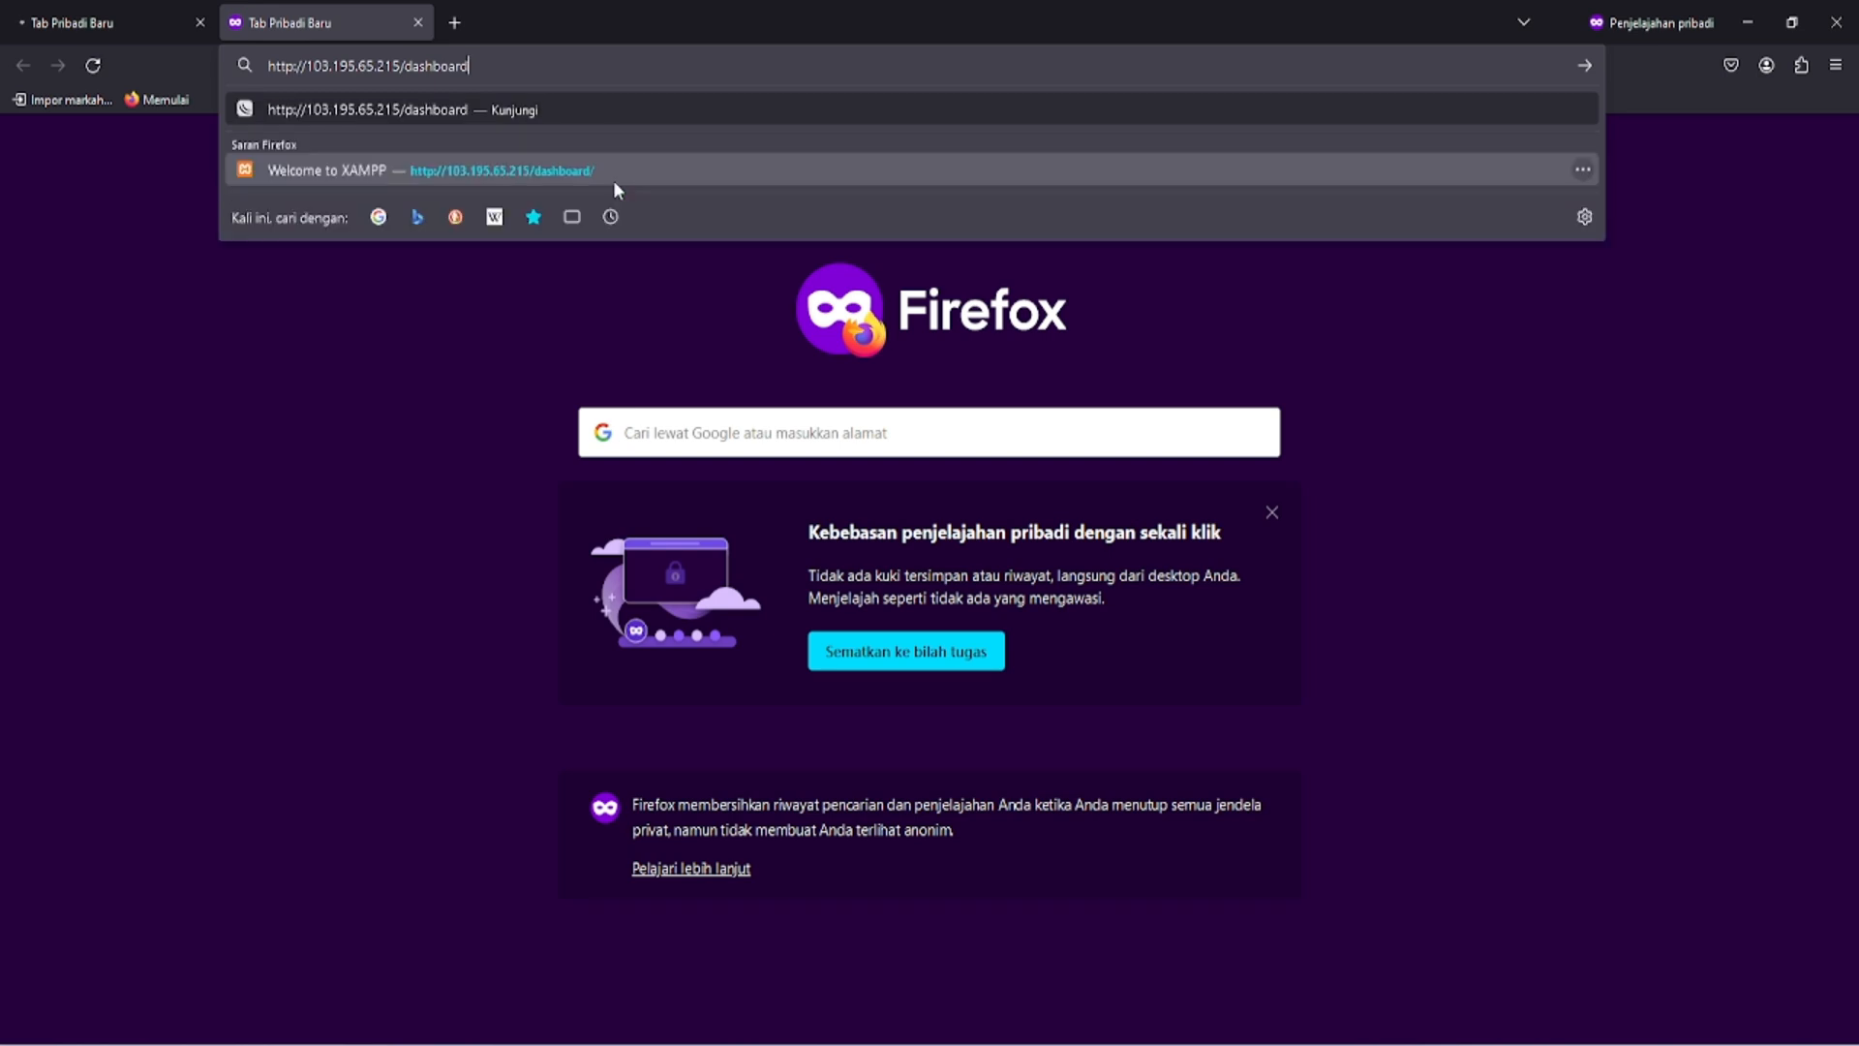
{"action": "key", "text": "BackSpace"}
{"action": "key", "text": "BackSpace"}
{"action": "key", "text": "BackSpace"}
{"action": "key", "text": "BackSpace"}
{"action": "key", "text": "BackSpace"}
{"action": "key", "text": "BackSpace"}
{"action": "key", "text": "BackSpace"}
{"action": "key", "text": "BackSpace"}
{"action": "key", "text": "BackSpace"}
{"action": "key", "text": "BackSpace"}
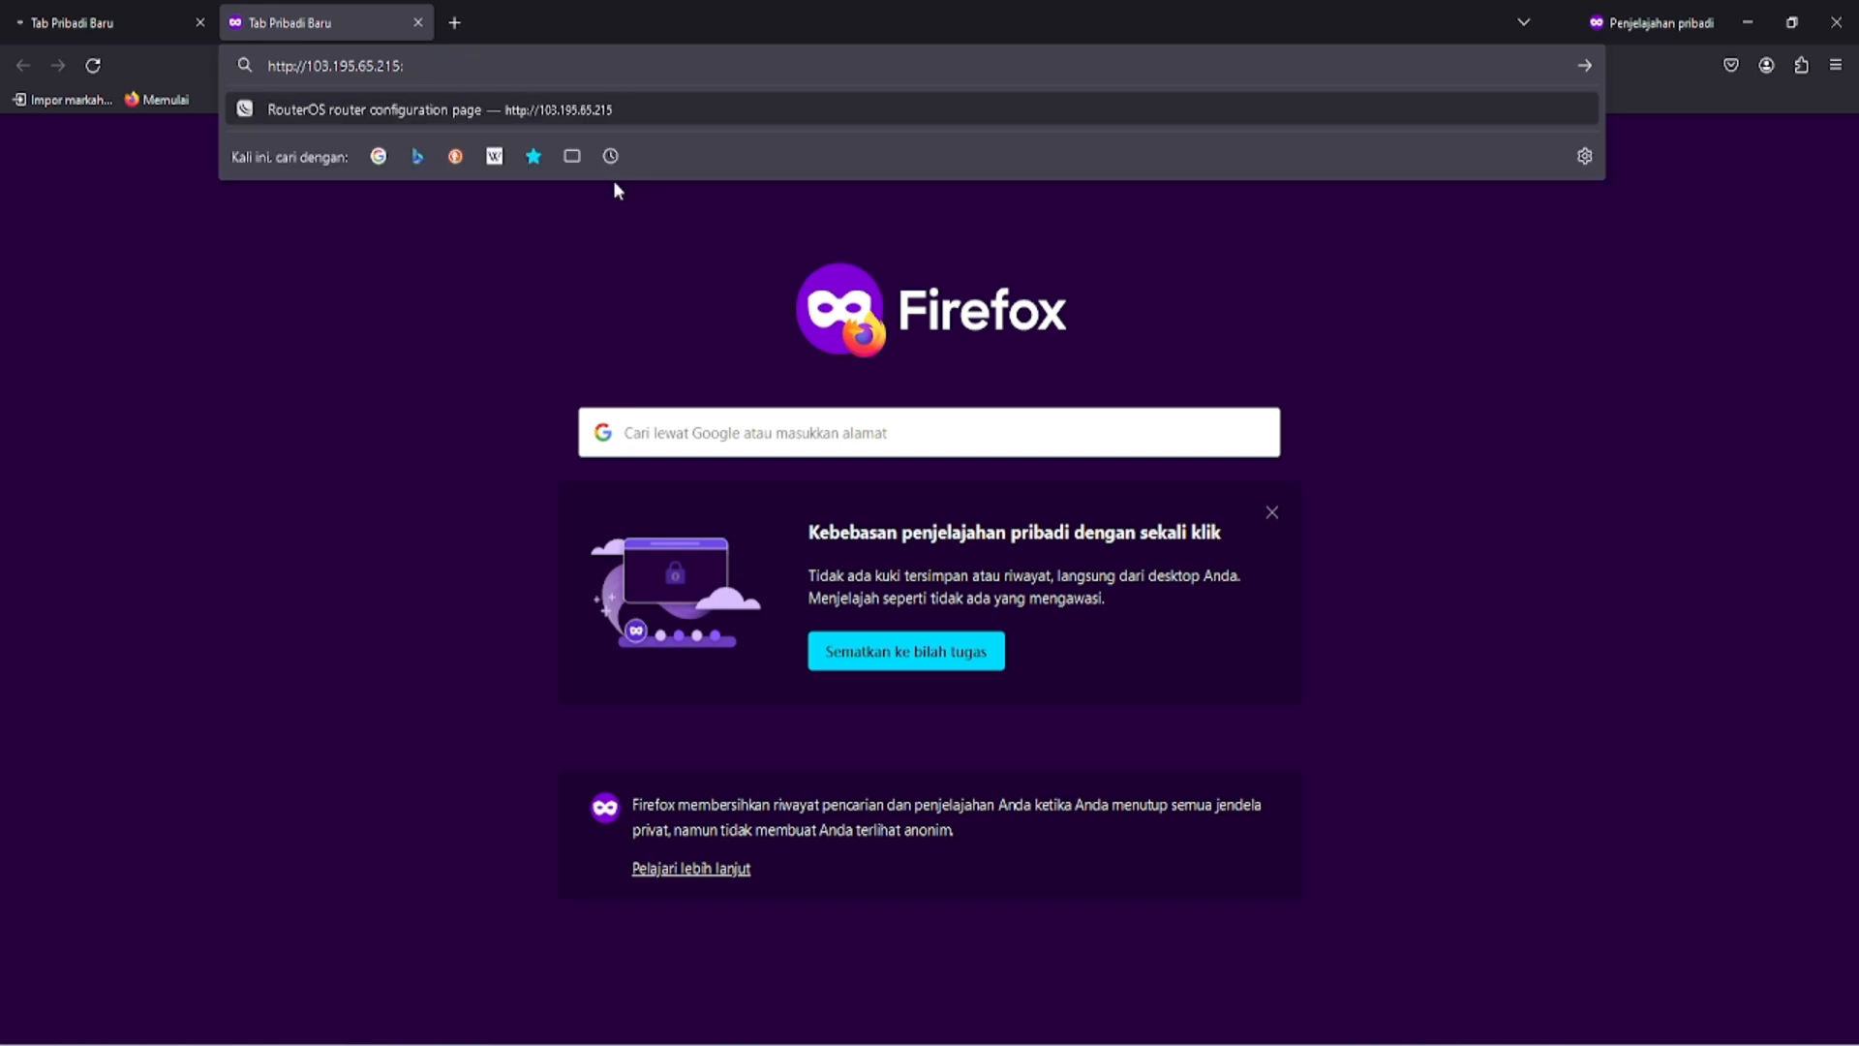
{"action": "type", "text": ":8008"}
{"action": "key", "text": "Return"}
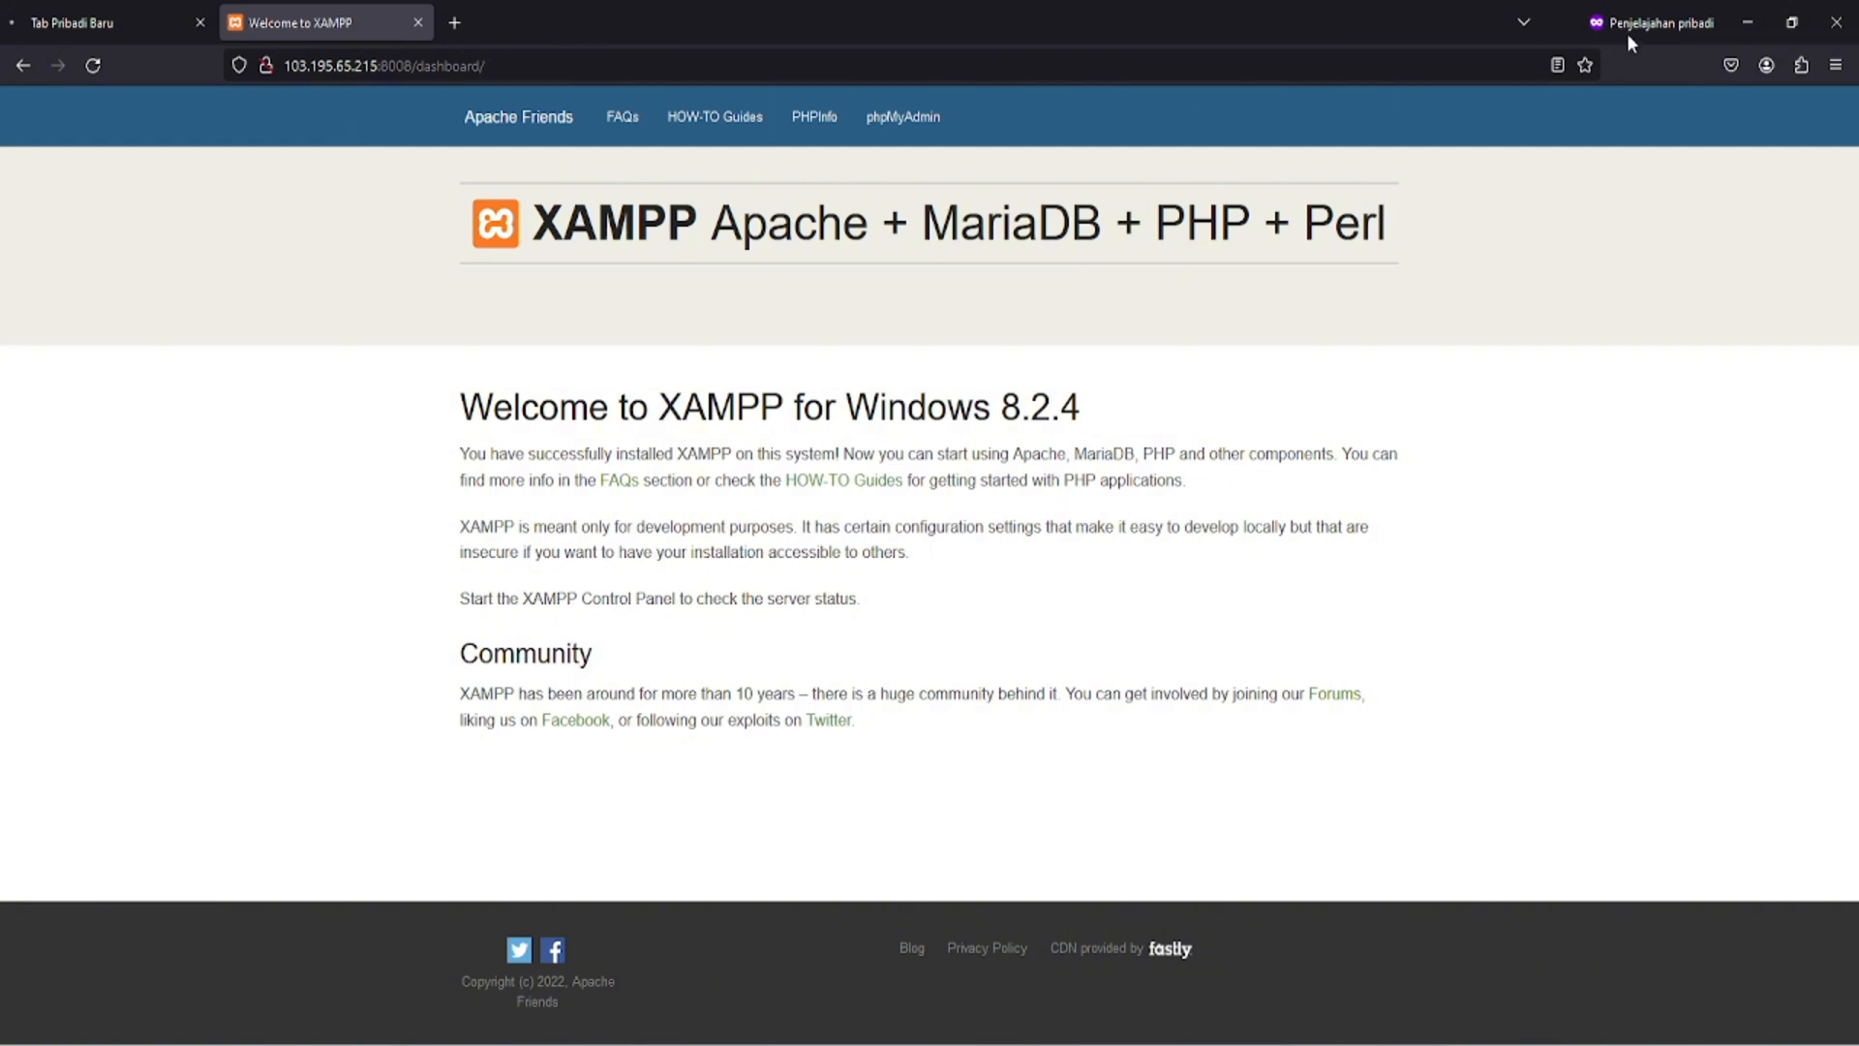
- Minimize the private window and bring up the PerwiraMedia homepage in the regular Firefox window
{"action": "left_click", "coordinate": [1748, 23]}
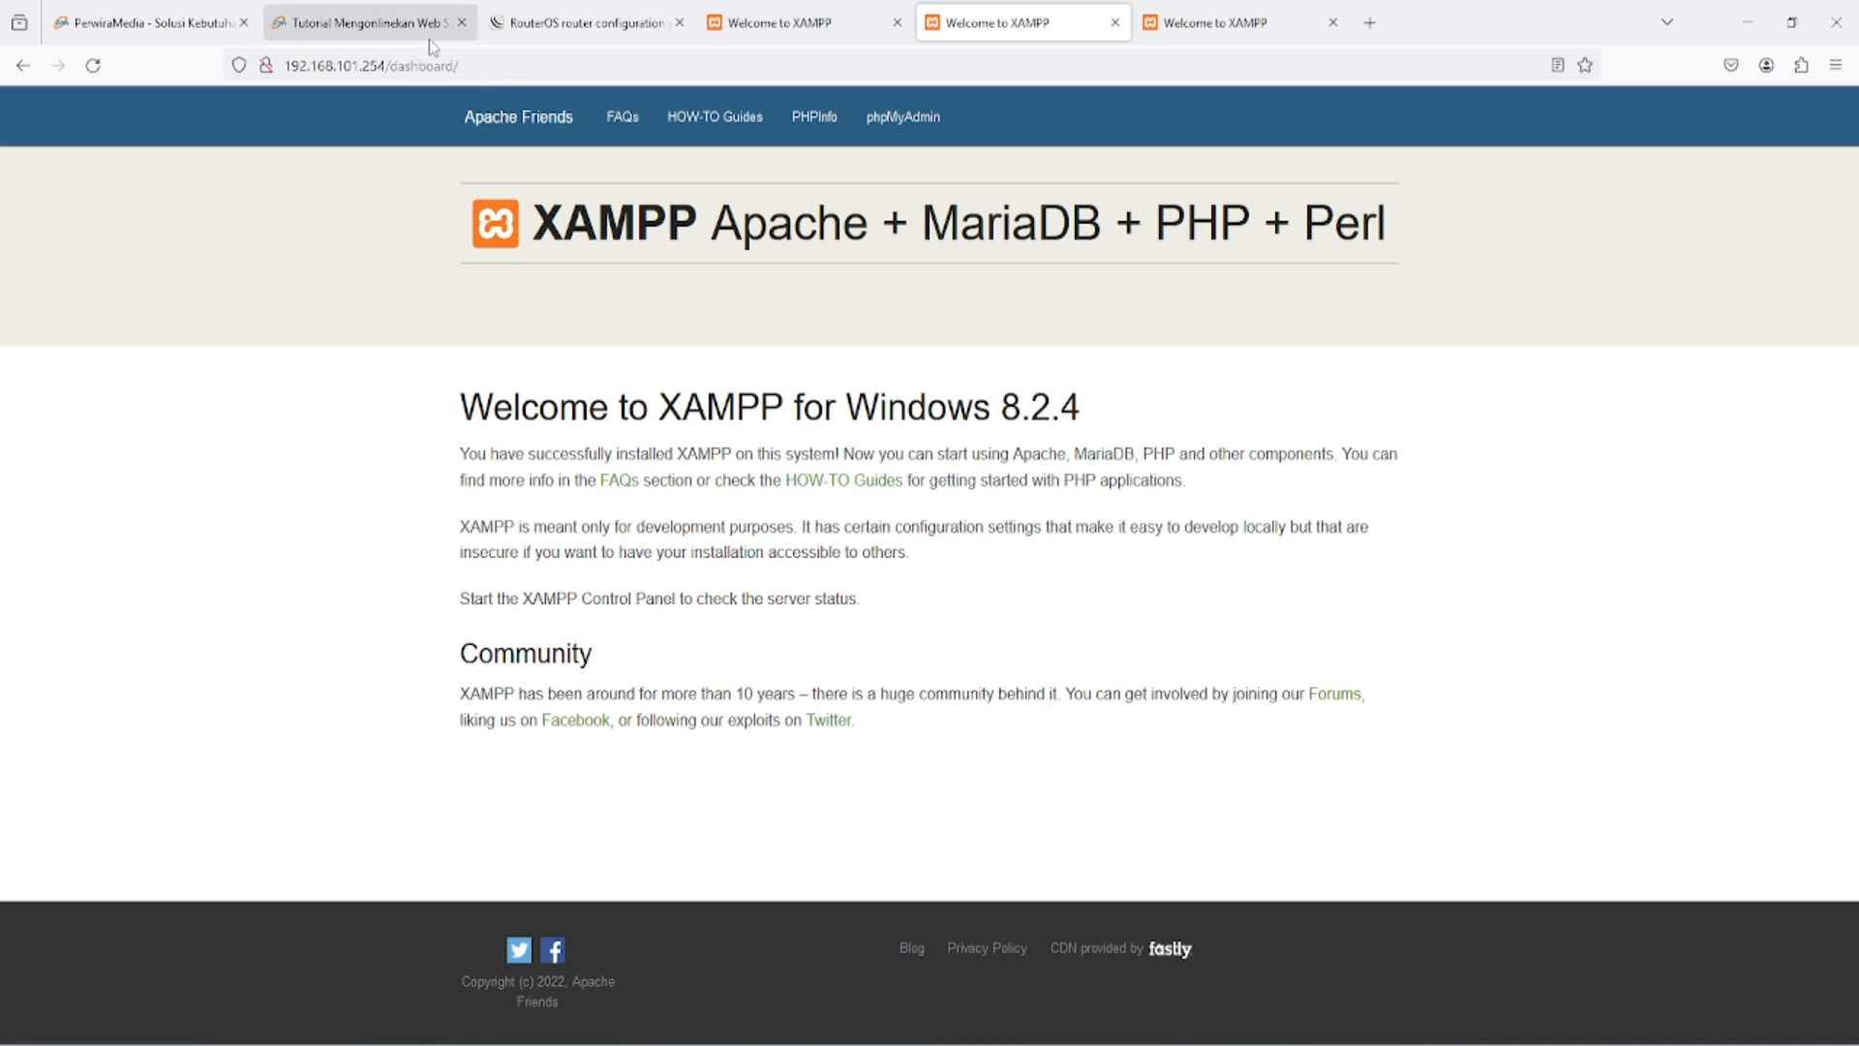
{"action": "left_click", "coordinate": [145, 22]}
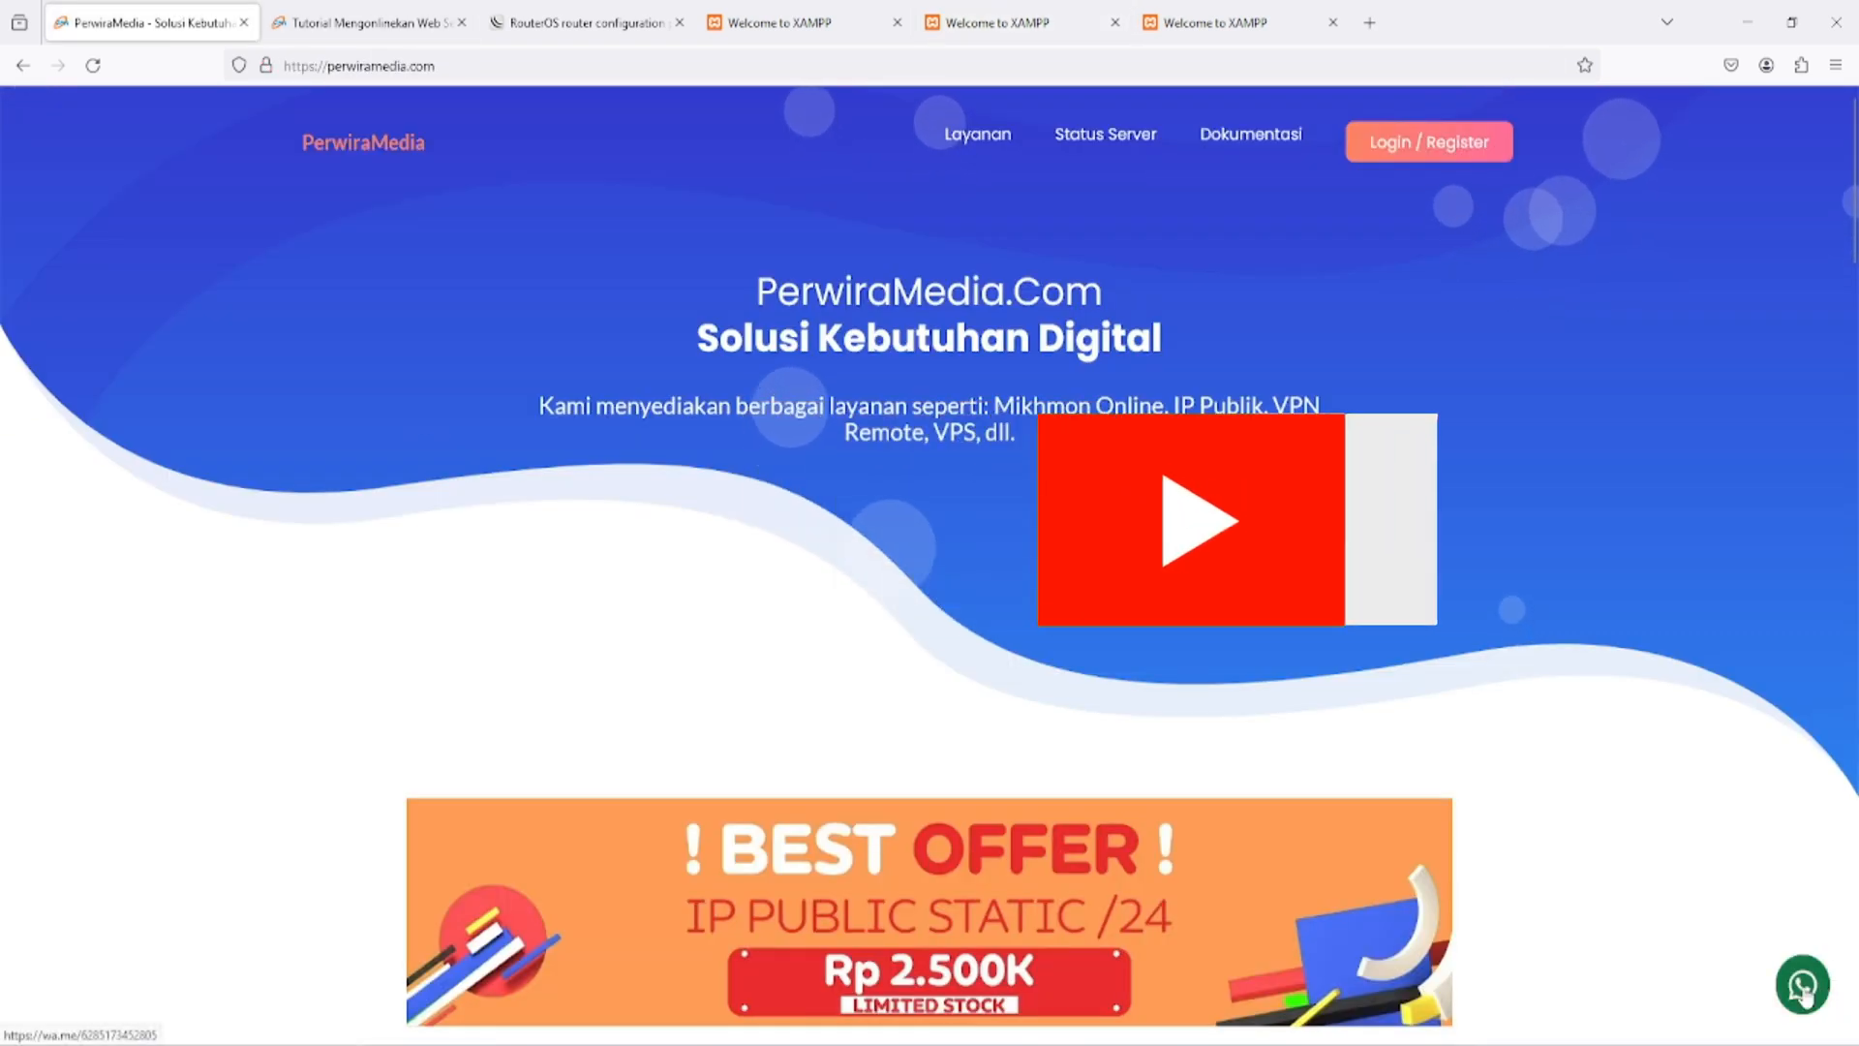